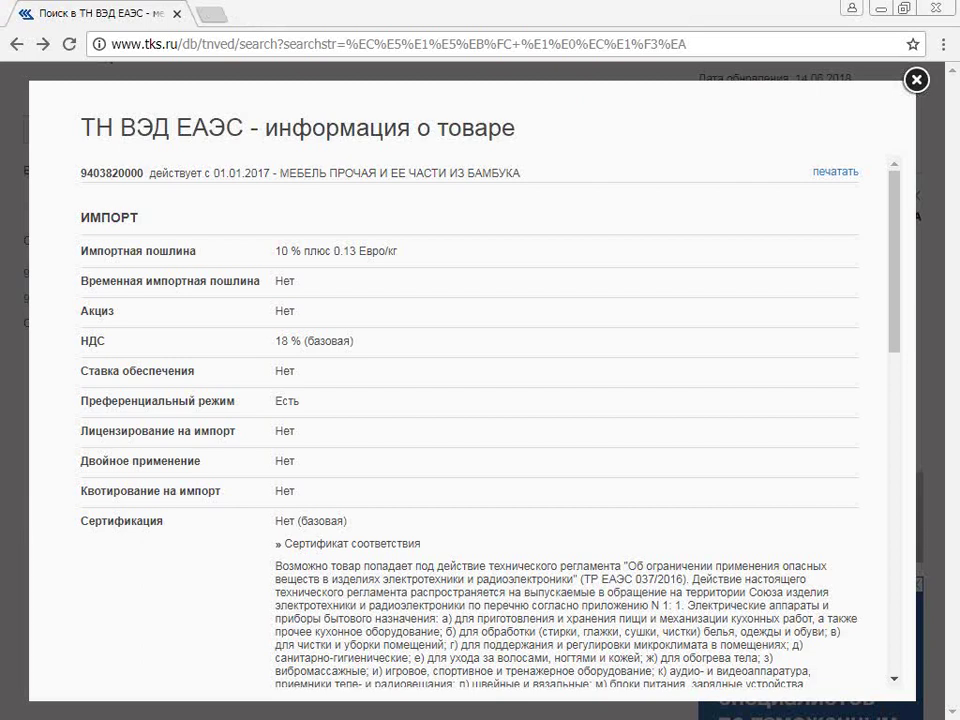
Switch to the blank Excel workbook, maximize its window and select cell A3.
drag(210, 90, 452, 120)
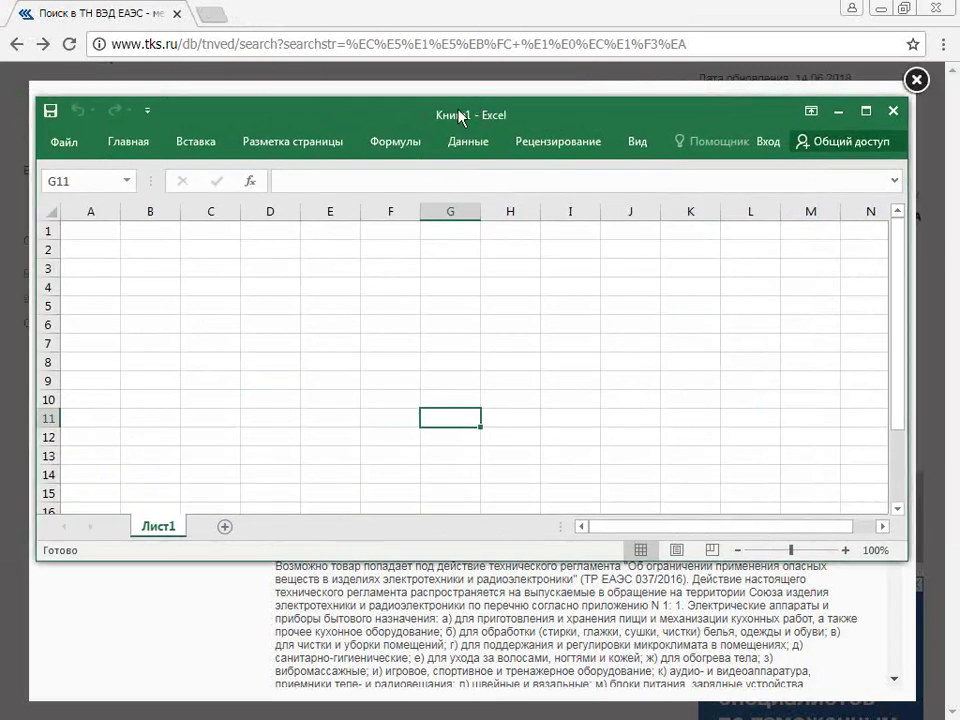
double_click(452, 120)
click(40, 170)
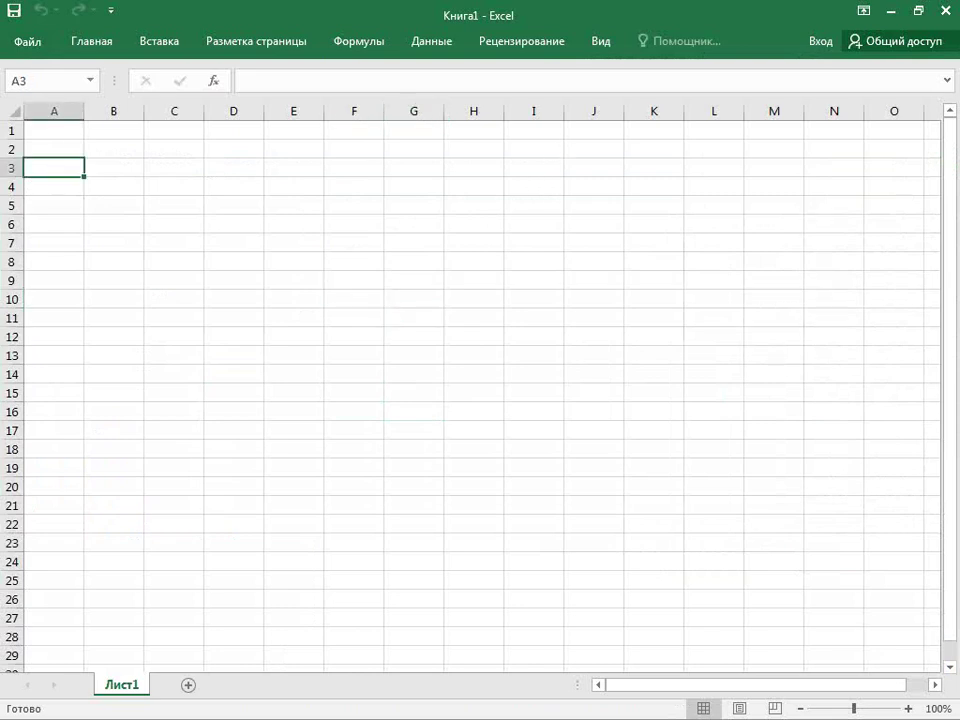
Switch to the PowerPoint presentation and go through the customs slides to the payment calculation task on slide 146.
key(alt+Tab)
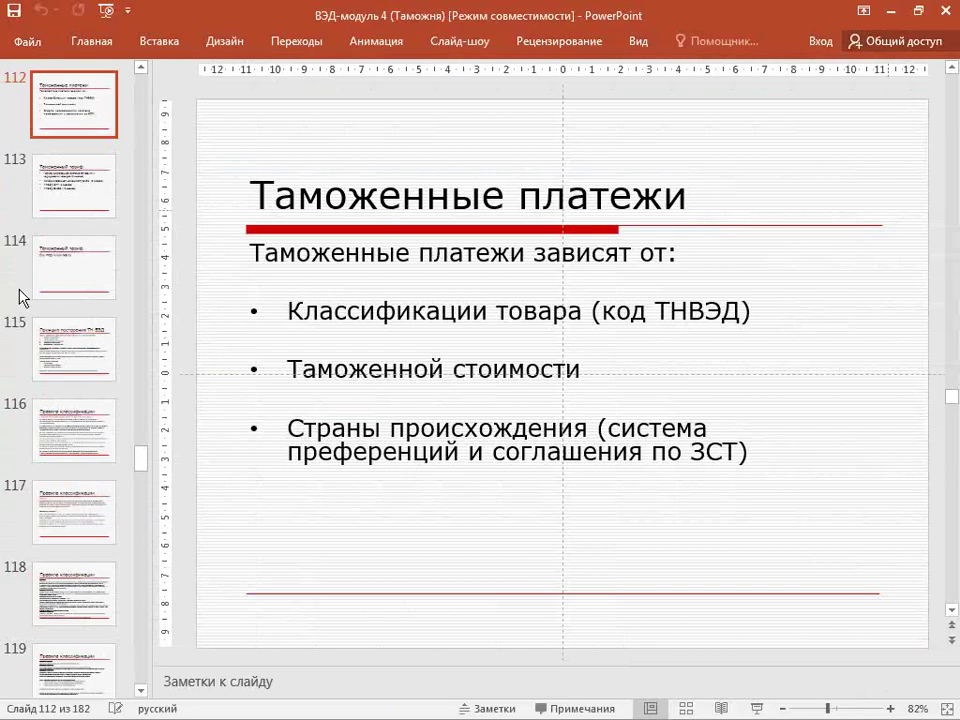
scroll(14, 330, down, 2)
scroll(60, 340, down, 3)
click(83, 343)
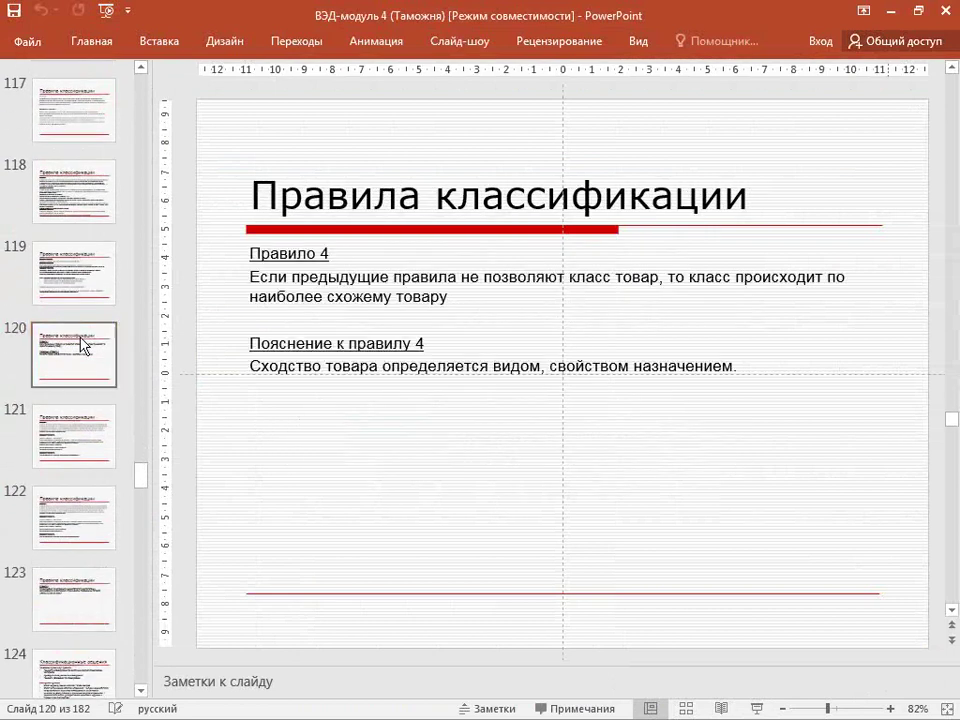
key(Down)
key(Down)
key(Down)
key(Down)
key(Down)
key(Down)
key(Down)
key(Down)
key(Down)
key(Down)
key(Down)
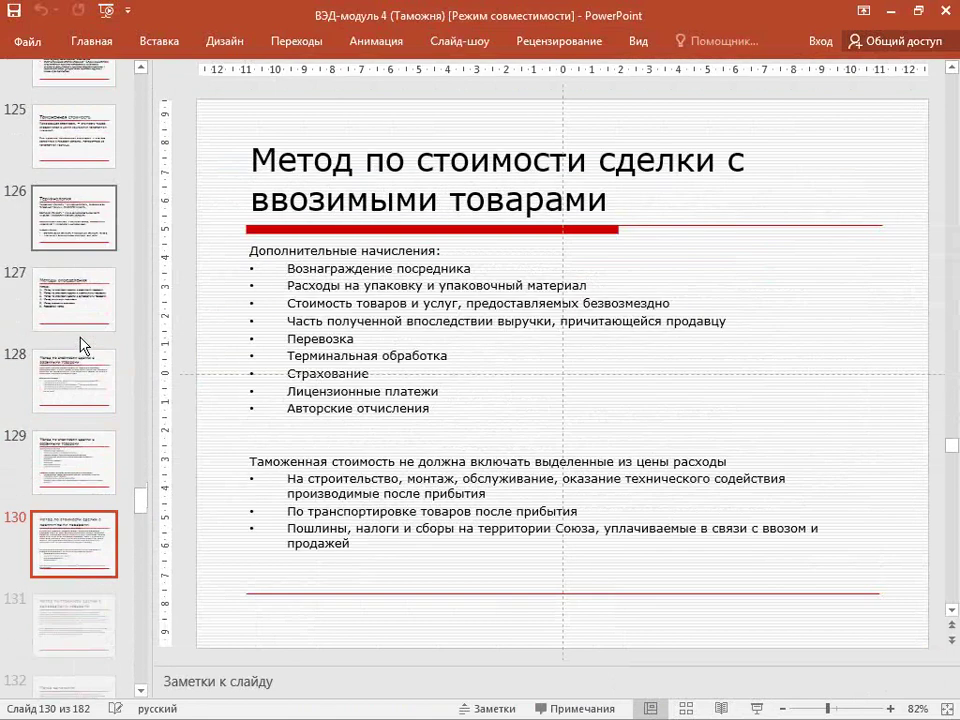
key(Down)
key(Down)
key(Down)
key(Down)
key(Down)
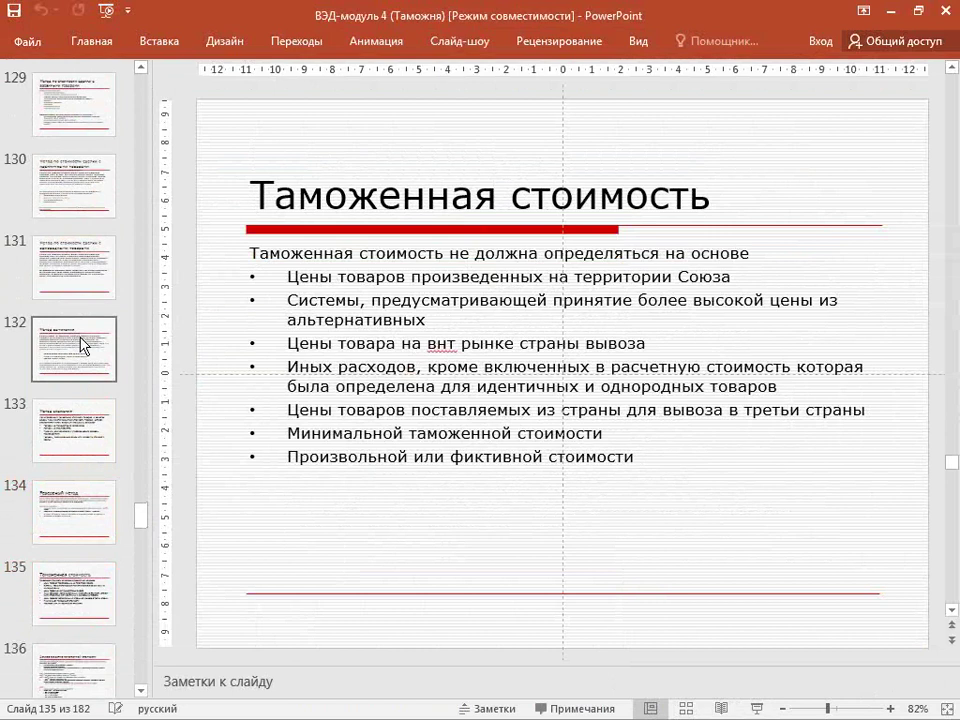
key(Down)
key(Up)
key(Down)
key(Down)
key(Down)
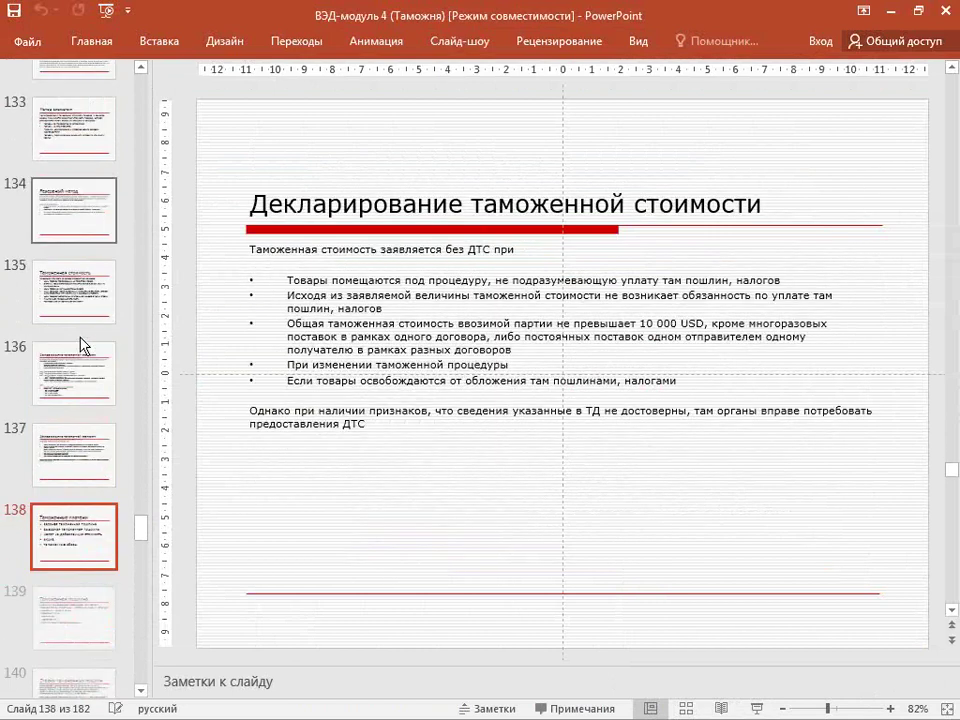
key(Down)
key(Down)
key(Down)
key(Down)
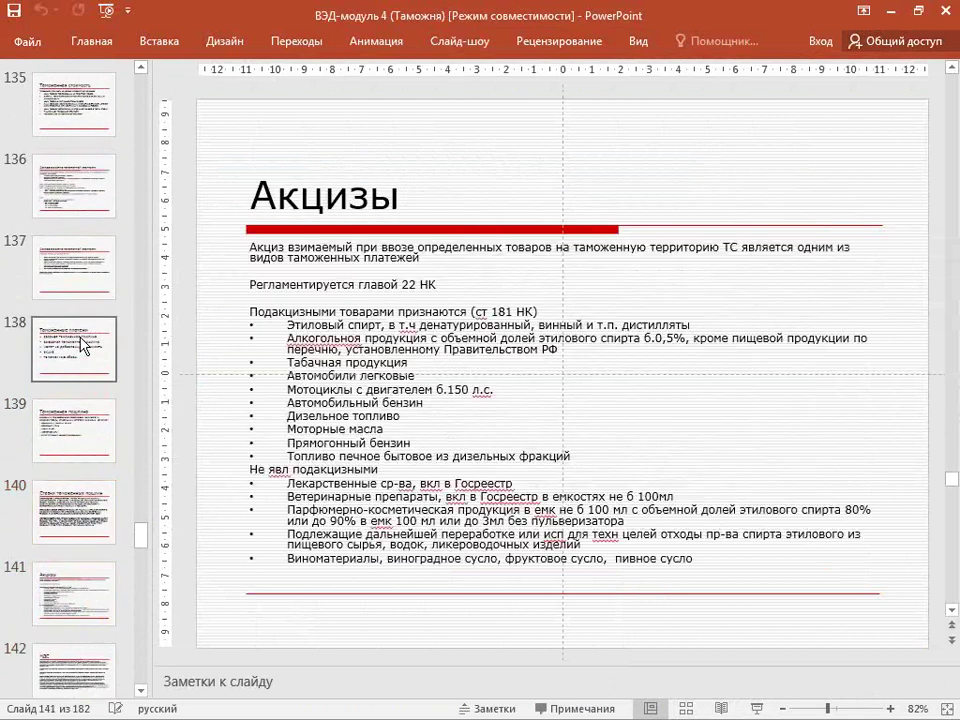
key(Down)
key(Down)
key(Down)
key(Down)
key(Down)
key(Up)
key(Up)
key(Down)
key(Up)
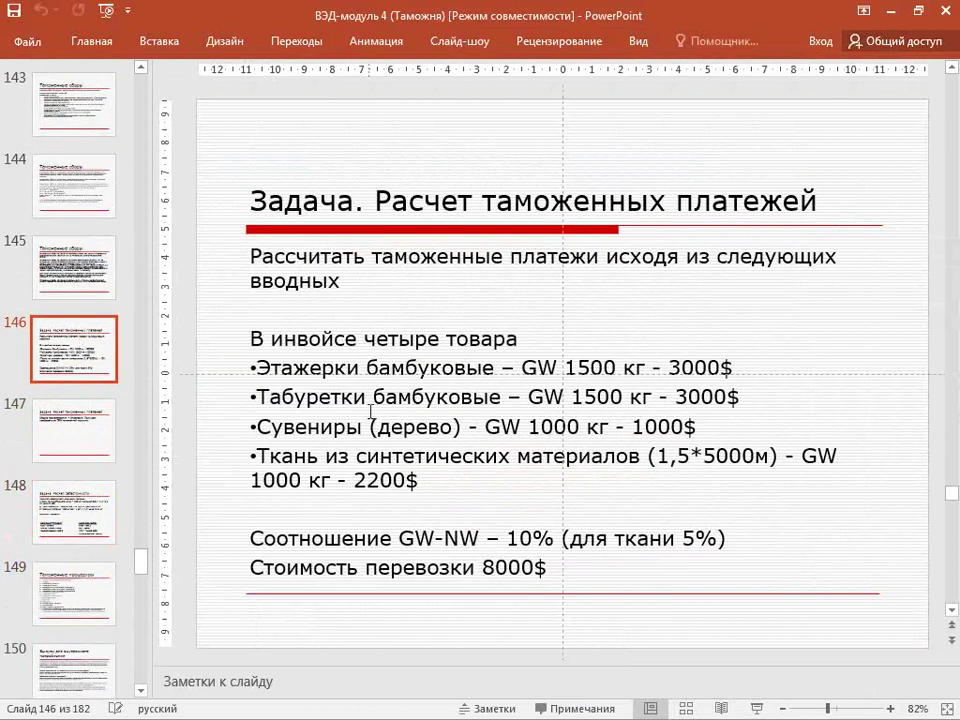
In the Excel workbook, number the four product rows 1 to 4 in cells A3 through A6.
text(1)
key(Return)
text(2)
key(Return)
text(3)
key(Return)
text(4)
key(ctrl+Return)
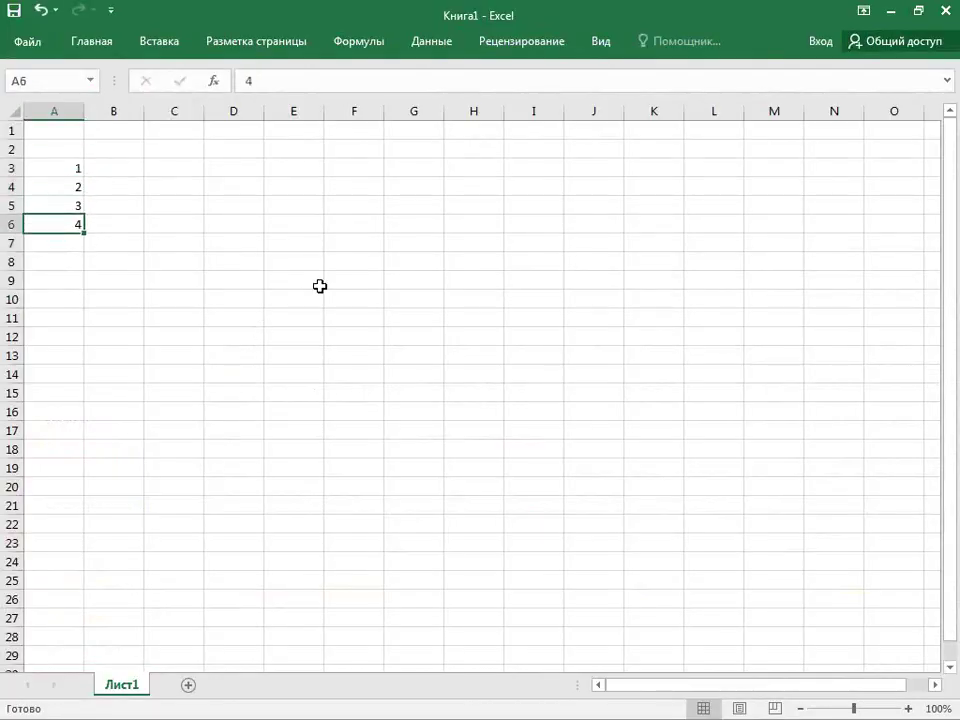
Widen column B to about two and a half times its width and select cell B3.
ctrl+scroll(320, 286, up, 7)
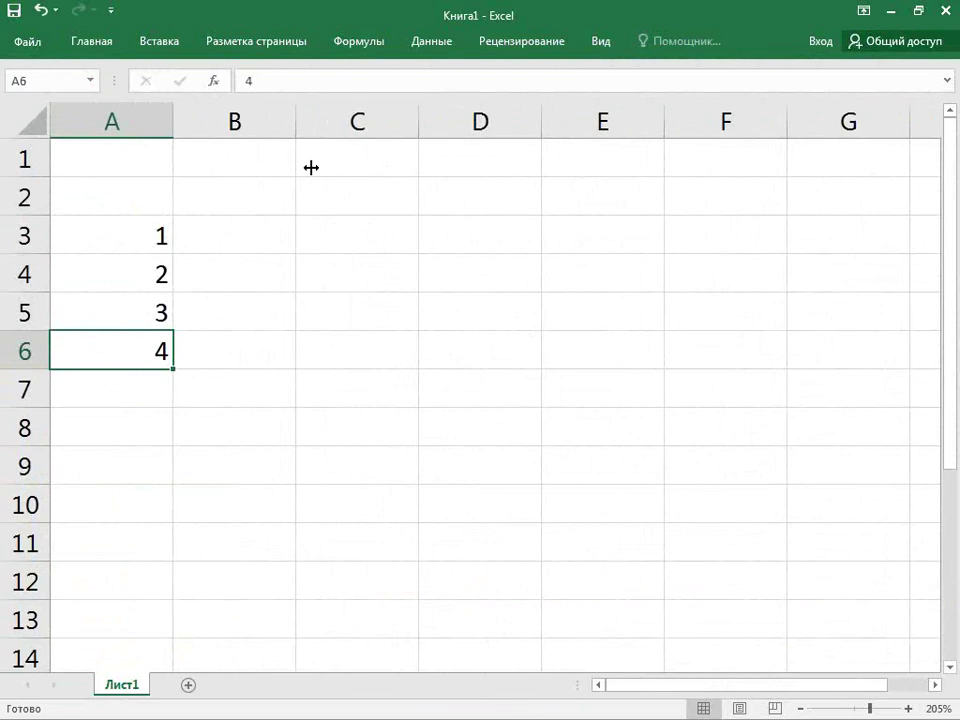
drag(296, 121, 478, 118)
click(281, 227)
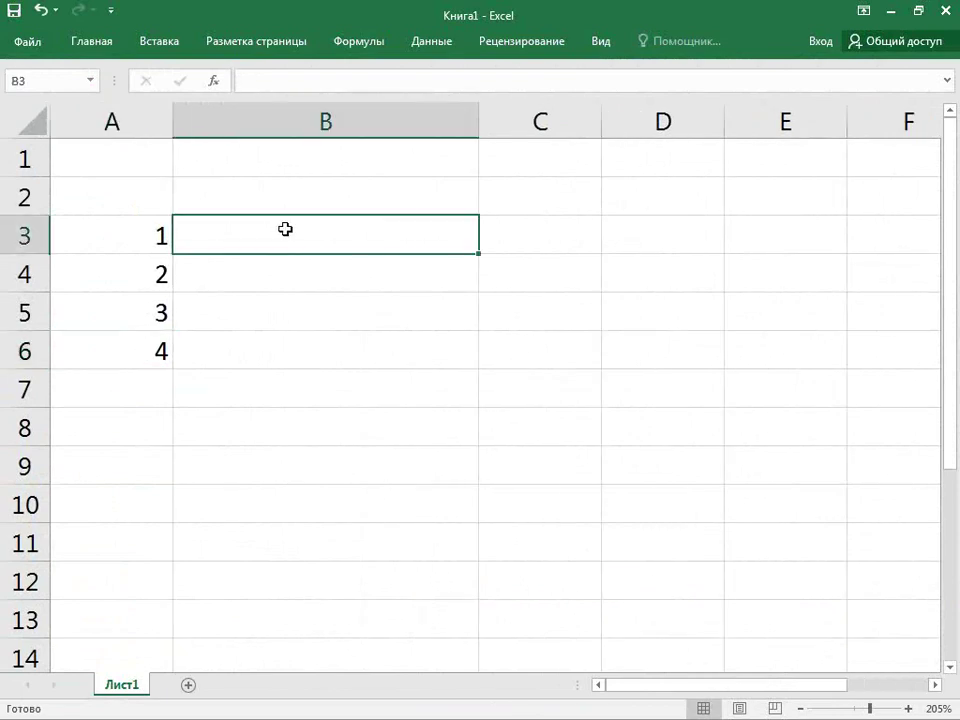
text("nf;thr)
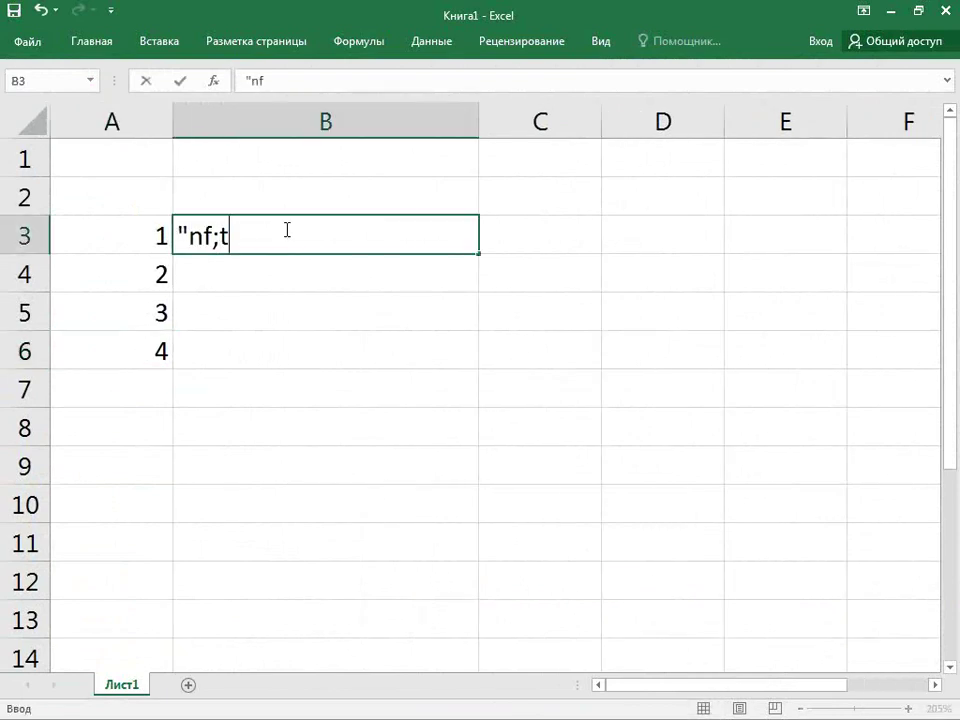
key(ctrl+Return)
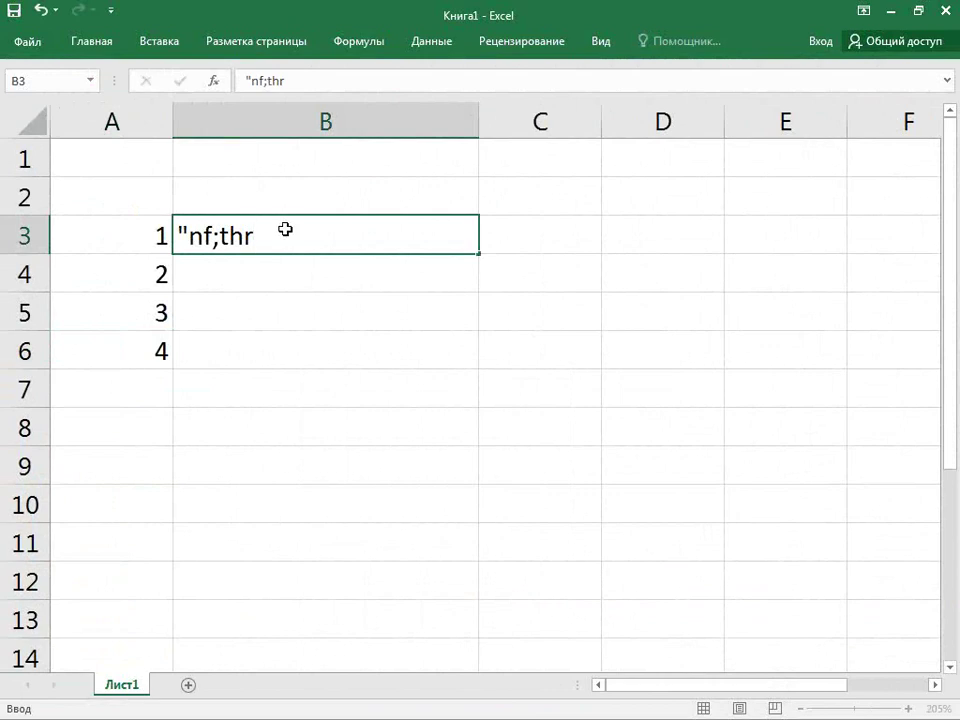
key(shift+Left)
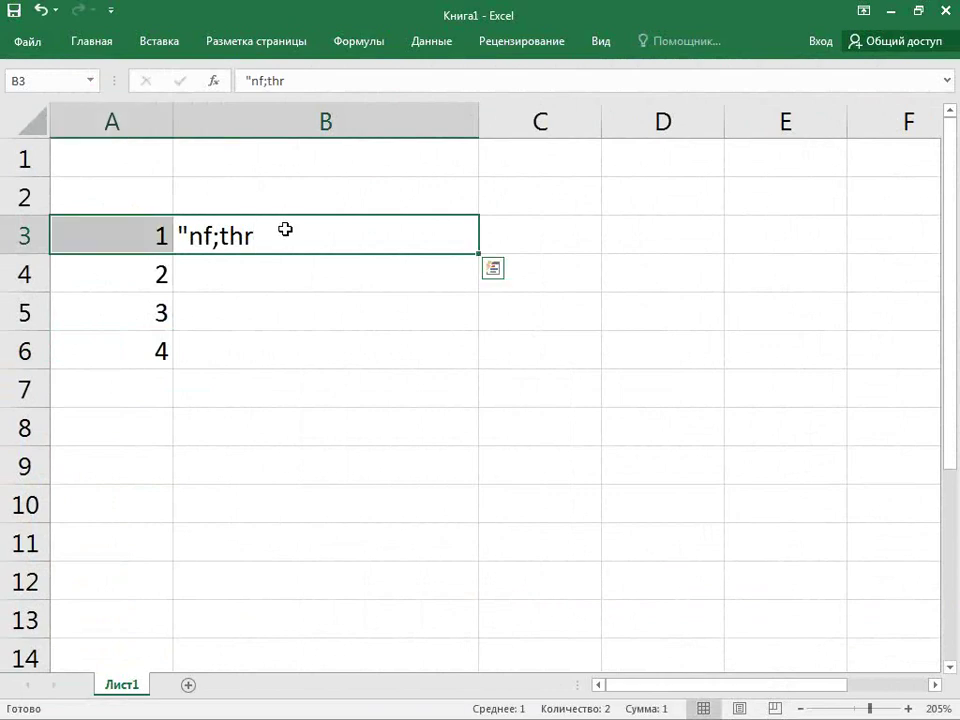
click(285, 230)
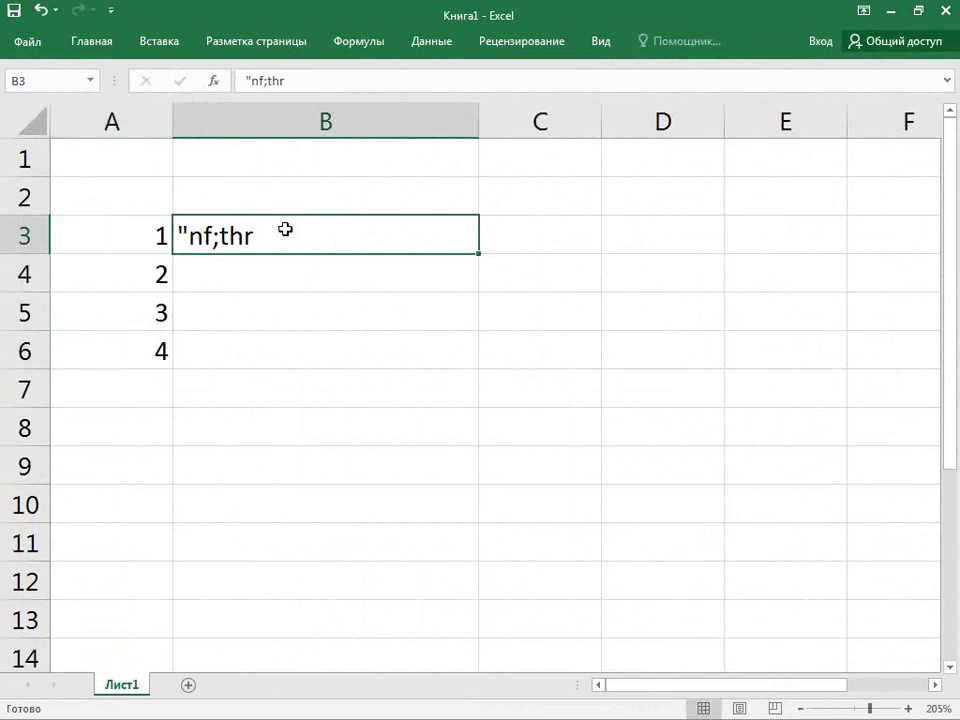
text(")
key(BackSpace)
Enter the product names Этажерки, Табуретки, Сувениры and Ткань in cells B3 through B6.
text(Этажерки)
key(Return)
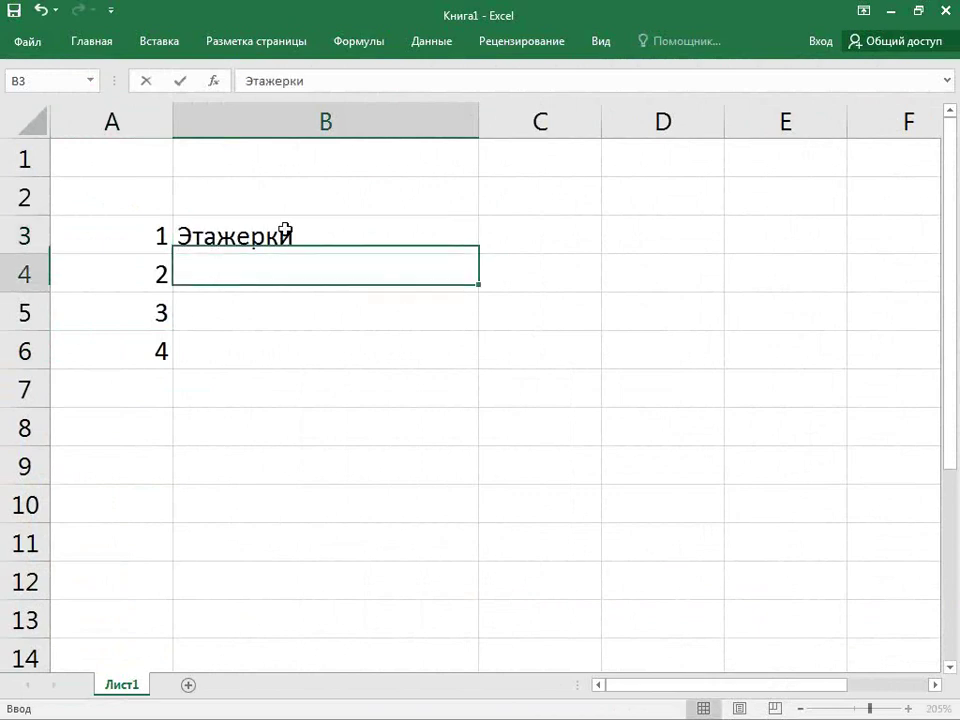
text(Табуретки)
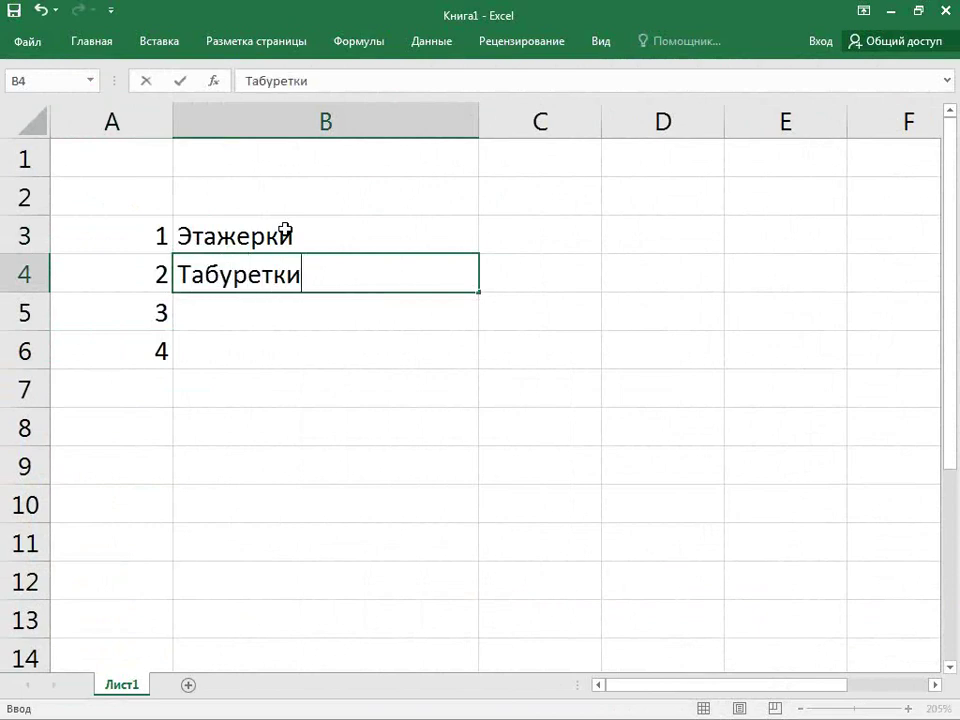
key(Return)
text(Сувениры)
key(Return)
text(Ткань)
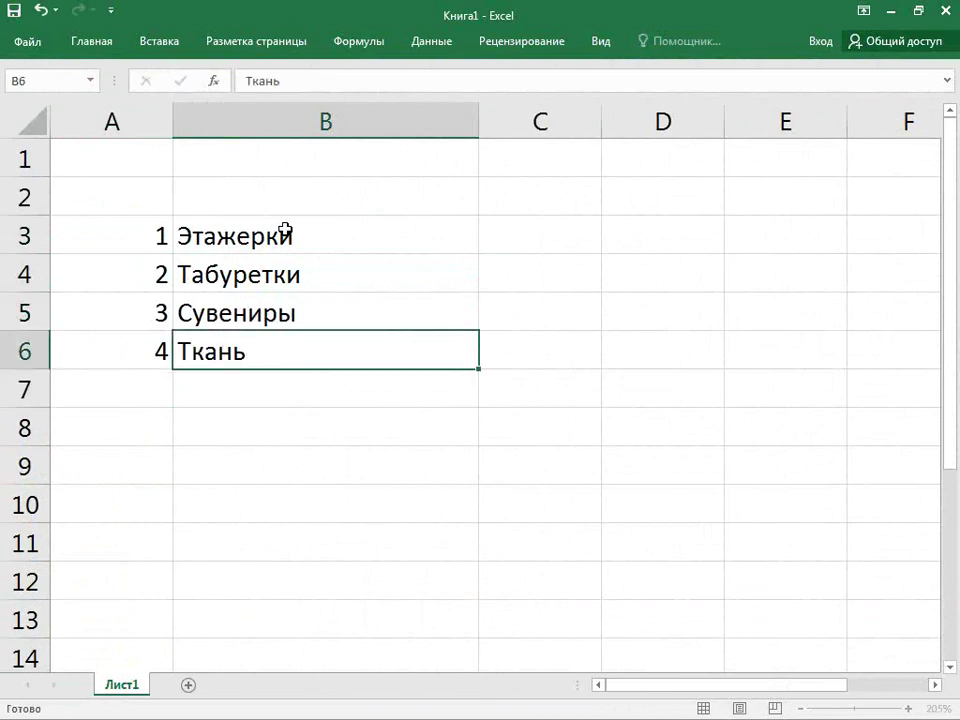
Check the gross weights on the PowerPoint task slide and enter 1500 for Этажерки in cell C3 of the workbook.
key(Up)
key(Up)
key(Up)
key(Right)
key(alt+Tab)
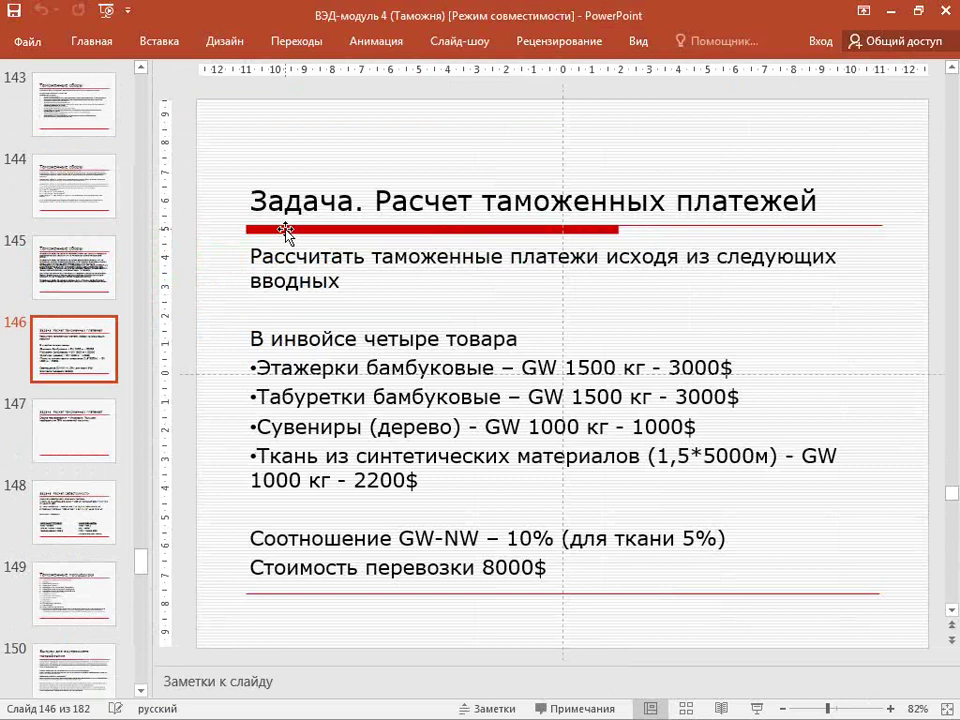
key(alt+Tab)
key(alt+Tab)
key(alt+Tab)
text(1500)
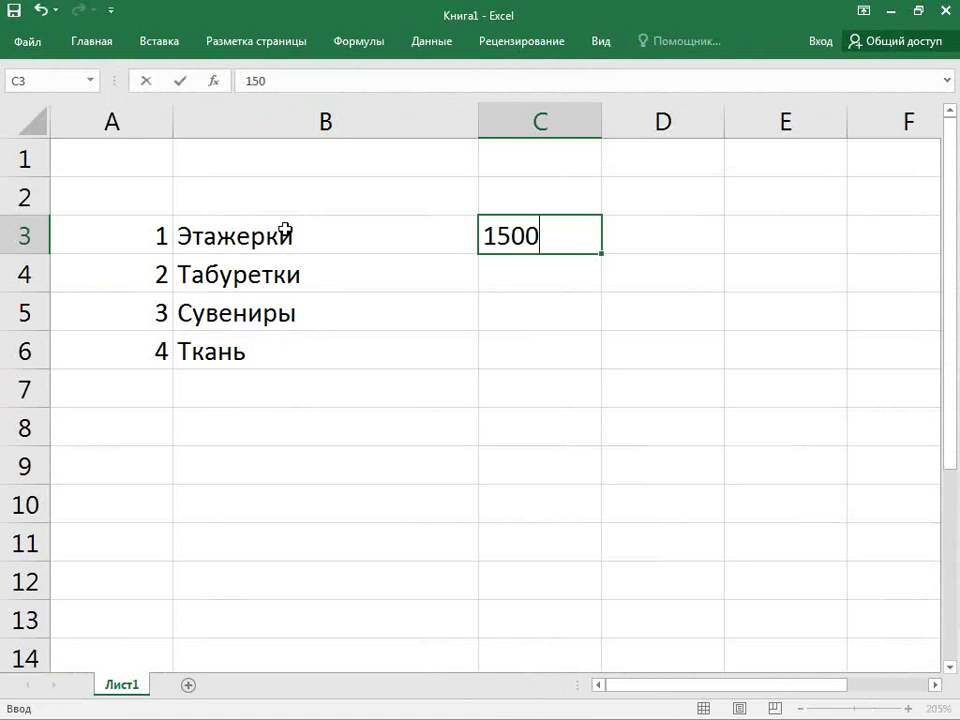
key(Return)
Enter the remaining gross weights in column C: 1500 for Табуретки, 1000 for Сувениры and 1000 for Ткань.
text(1800)
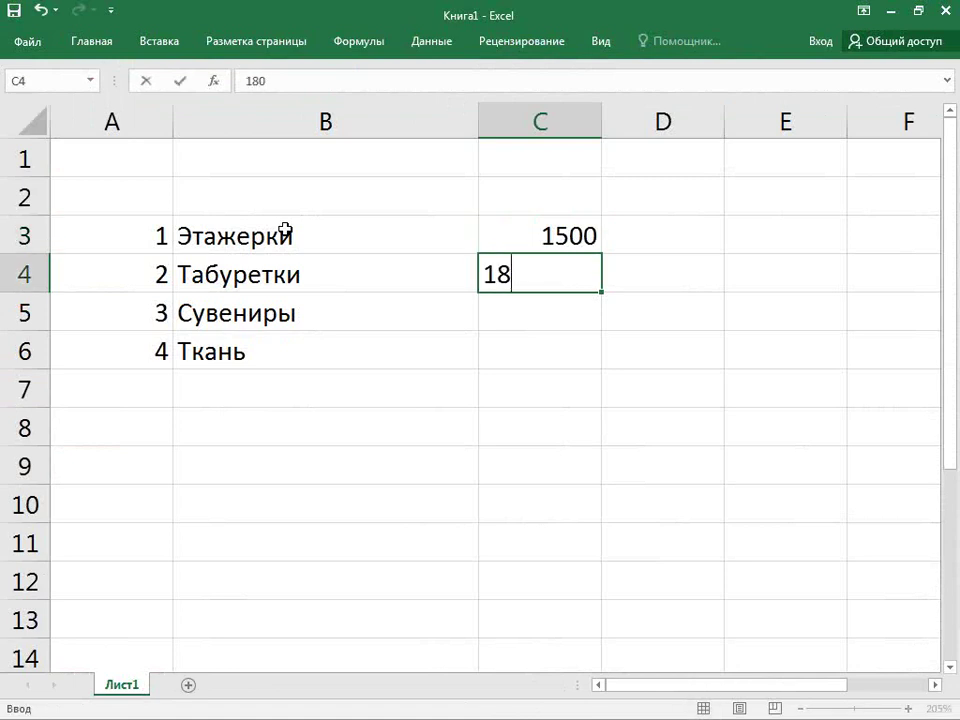
key(Return)
key(Up)
text(1500)
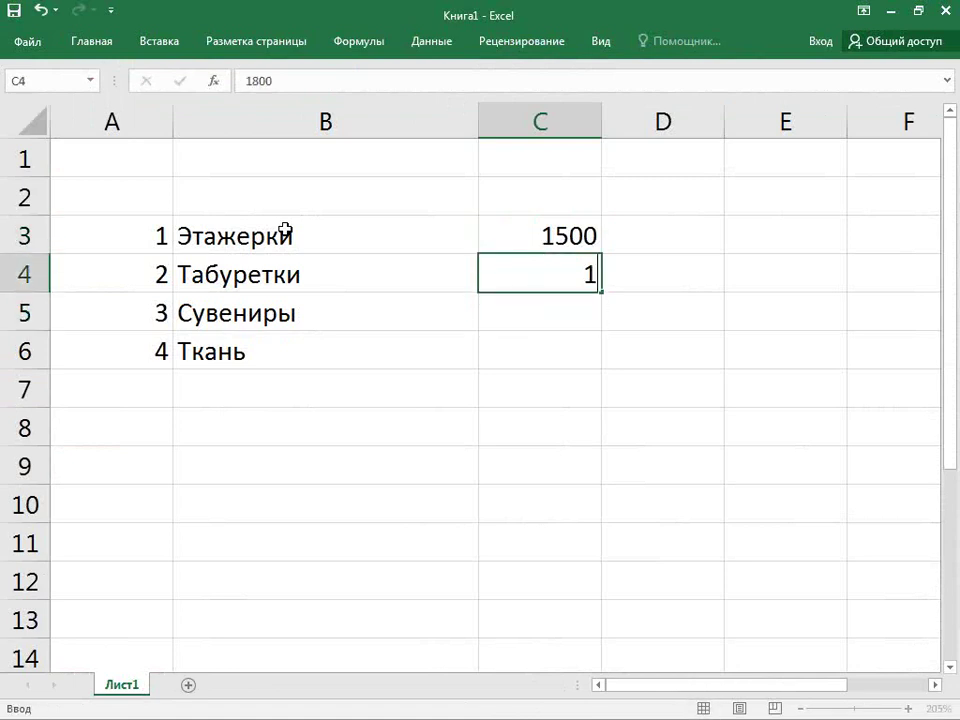
key(Return)
text(1000)
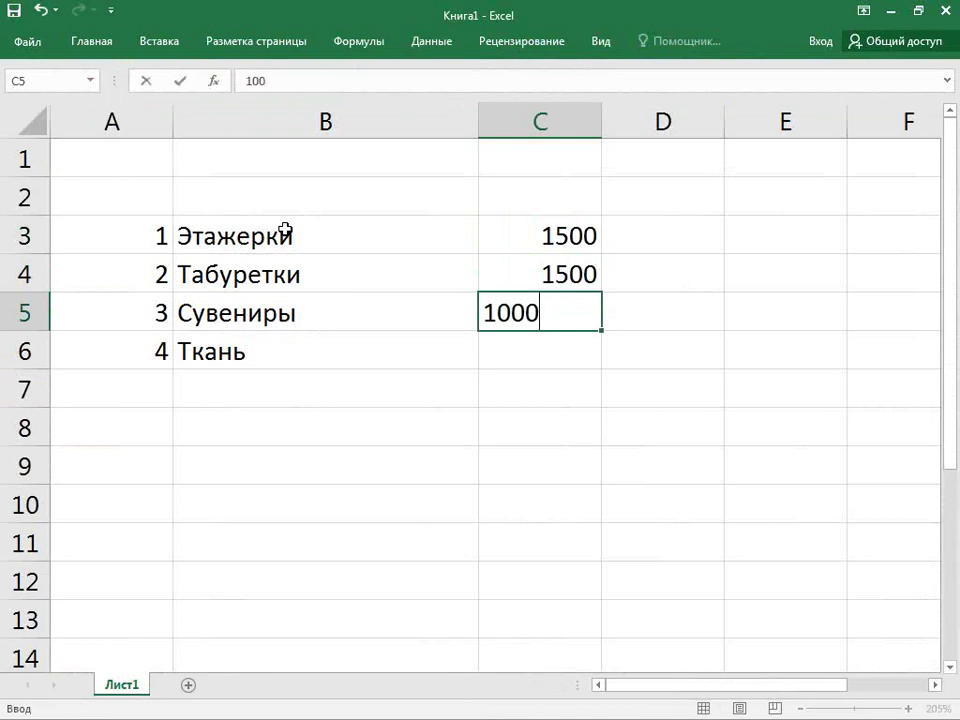
key(Return)
text(1000)
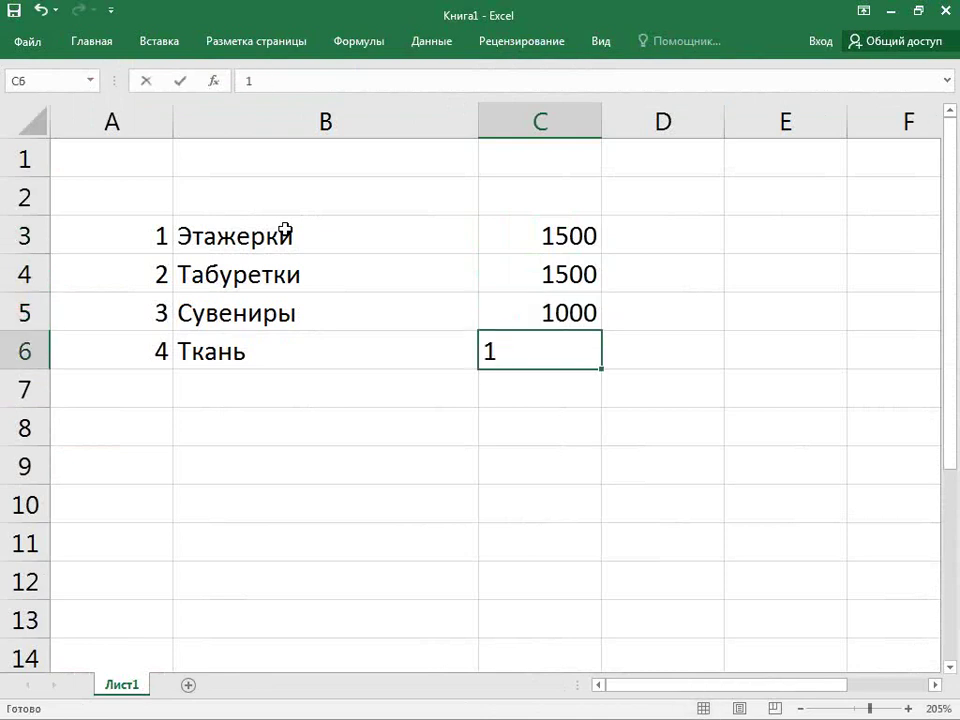
key(Return)
Add the column header GW in cell C2 above the gross weights.
key(Up)
key(Up)
key(Up)
key(Up)
key(Up)
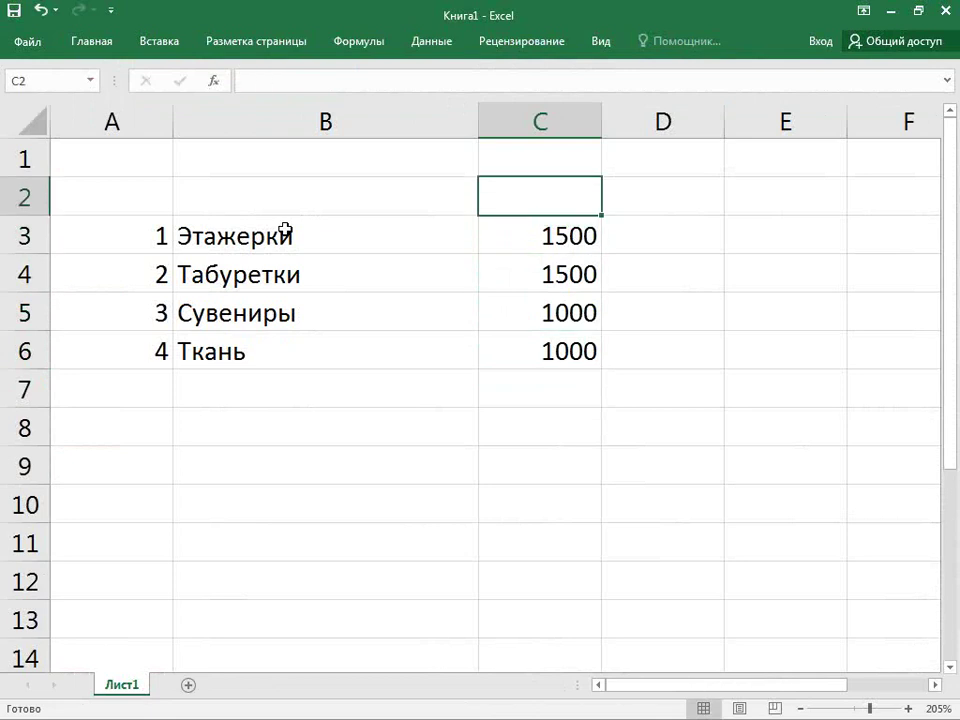
text(пц)
key(BackSpace)
key(BackSpace)
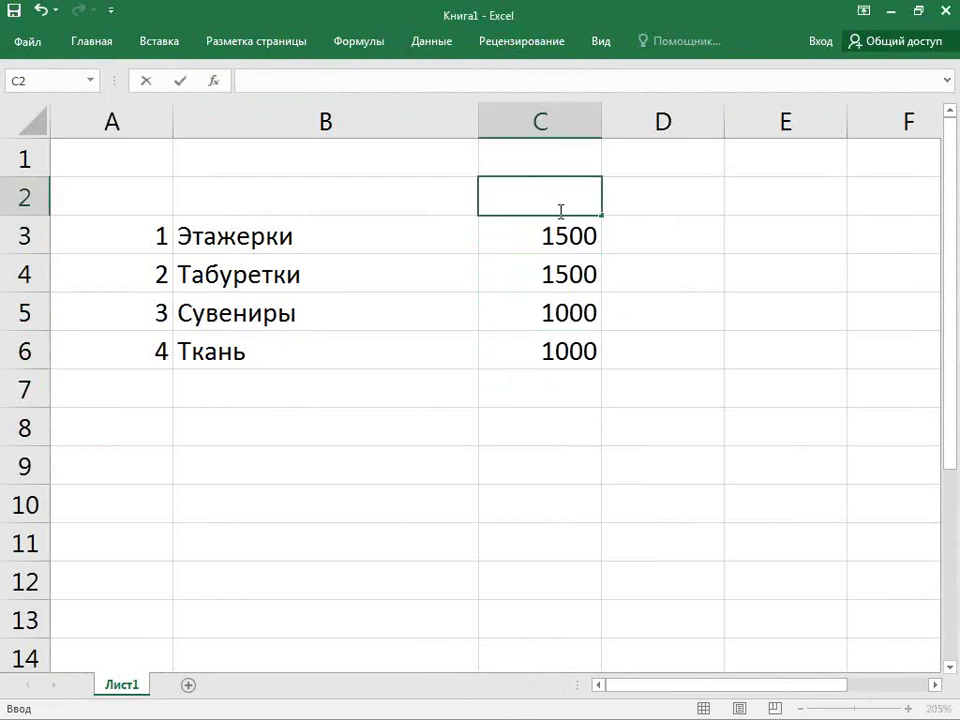
text(GW)
key(Return)
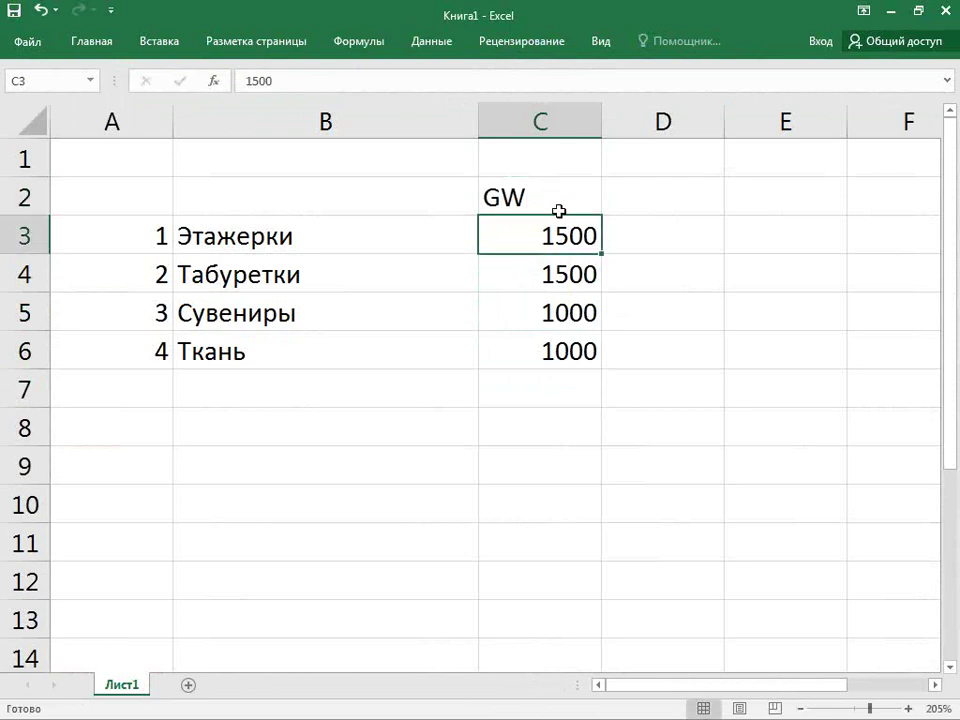
Add the column header NW in cell D2 beside the GW header.
key(Up)
key(Right)
text(NW)
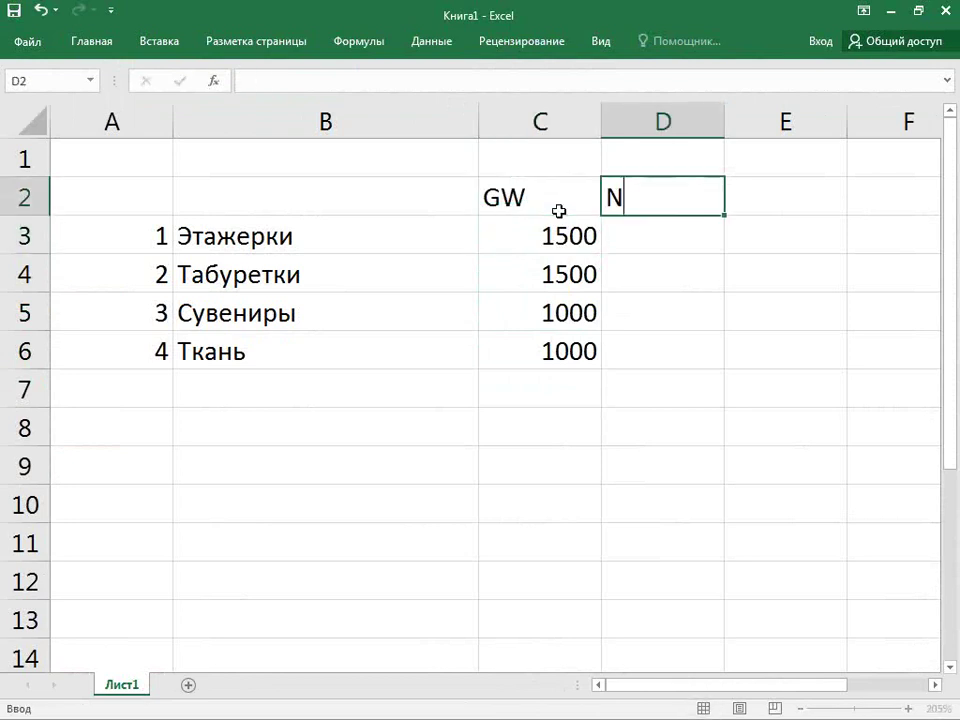
key(Return)
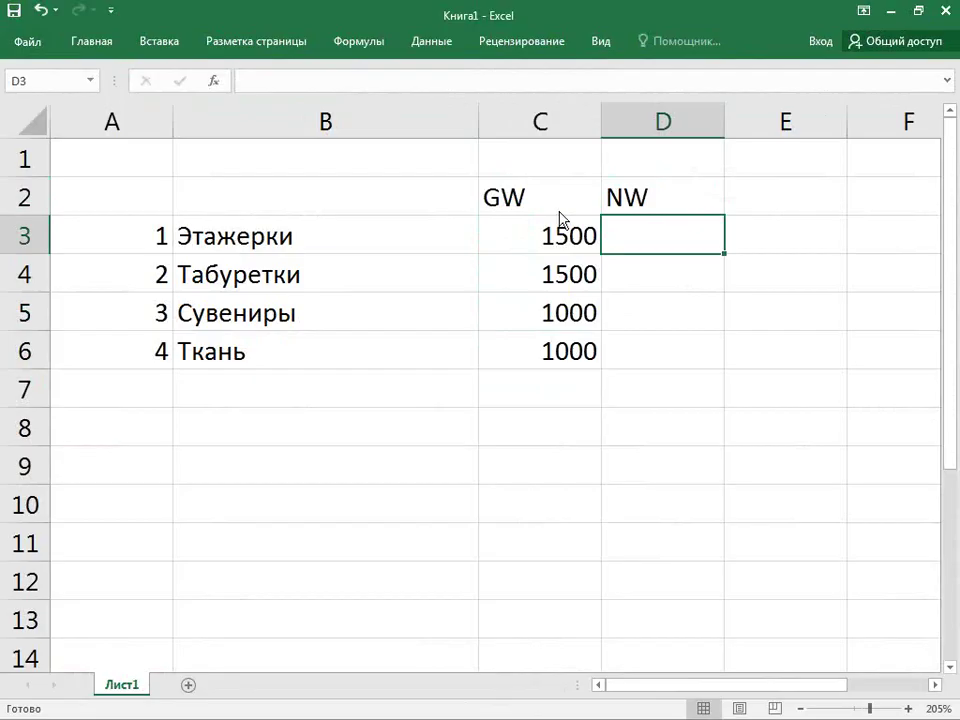
Check the GW-NW ratio on the task slide, calculate net weight in D3 with =C3/1,1 and copy the formula down to D6.
key(alt+Tab)
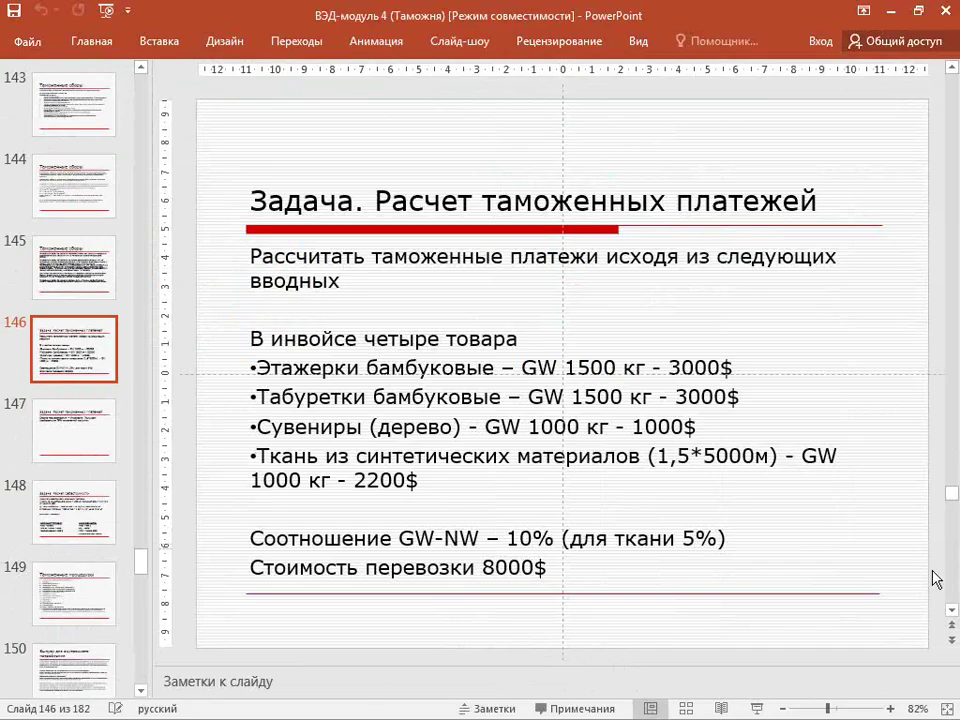
key(alt+Tab)
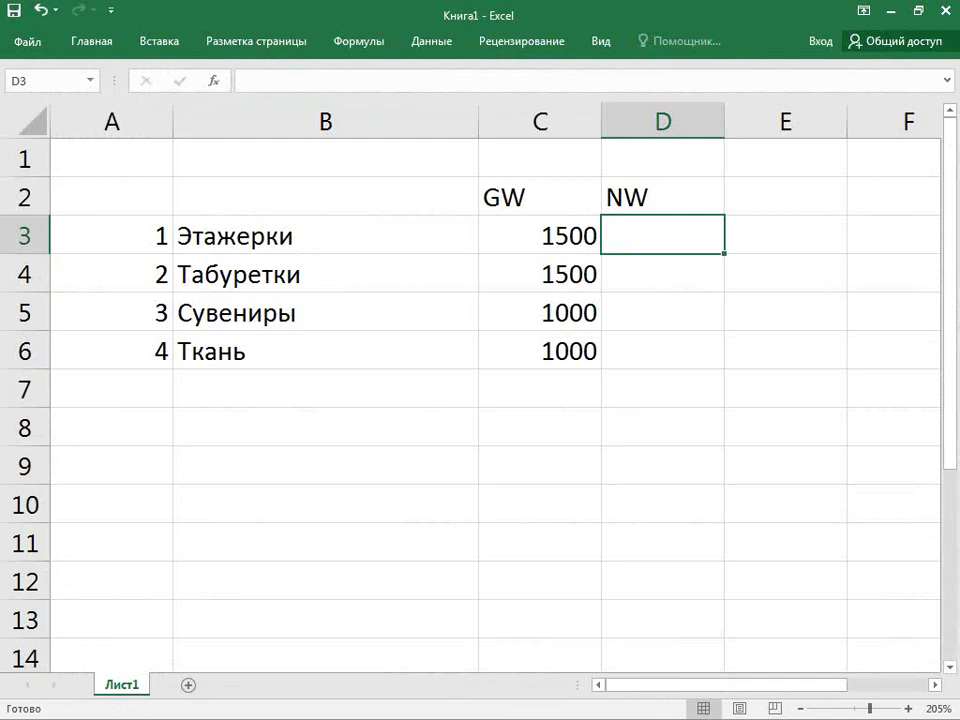
text(=)
click(540, 236)
text(/)
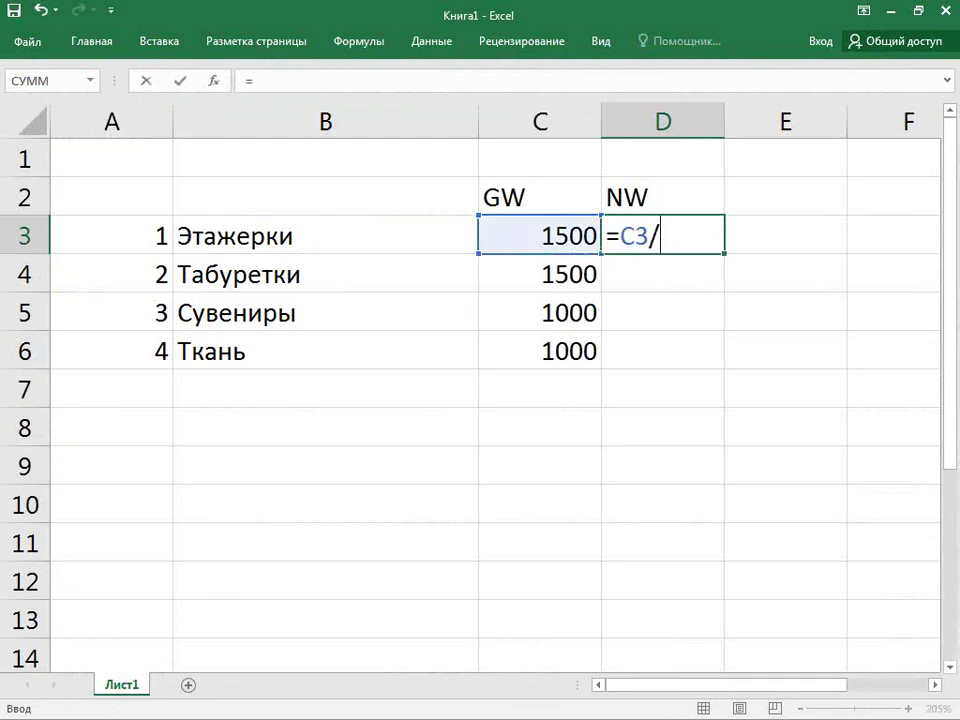
text(1,1)
key(Return)
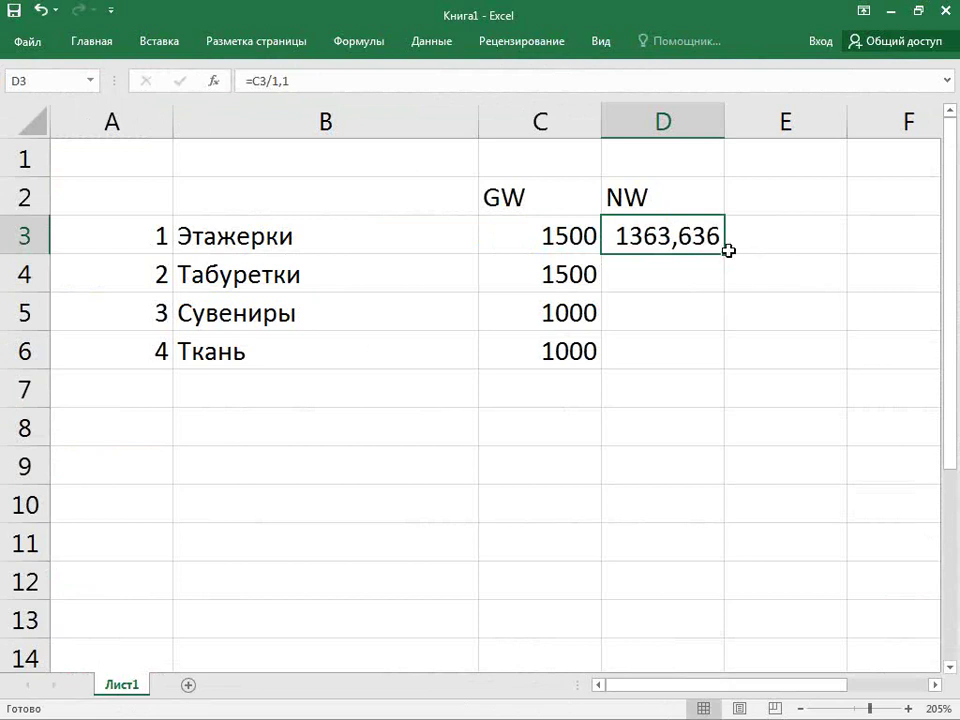
drag(728, 252, 703, 372)
click(679, 343)
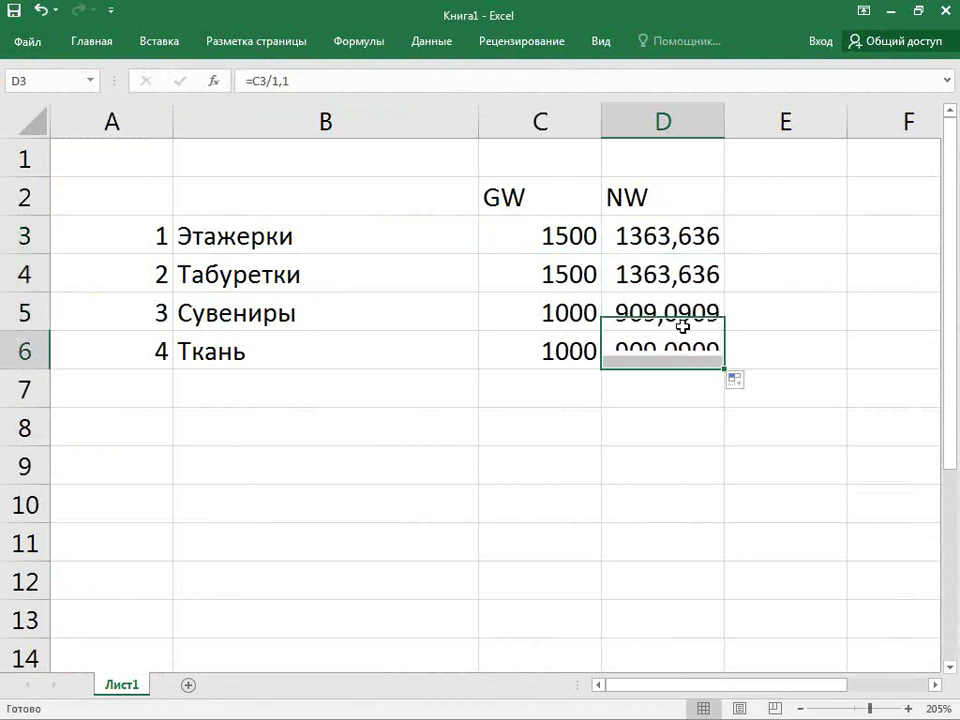
Change the fabric's net weight formula in D6 to =C6/1,05.
double_click(285, 80)
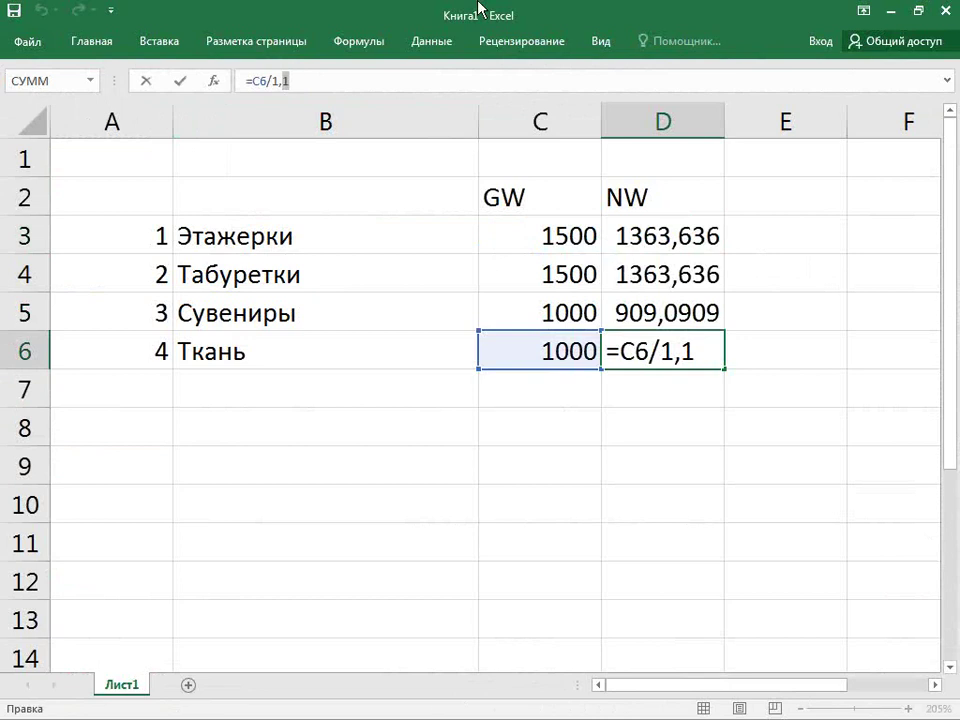
key(BackSpace)
text(05)
key(Return)
Add the column header Цена in cell E2 beside the NW header.
key(Up)
key(Up)
key(Up)
key(Up)
key(Up)
key(Up)
key(Right)
key(Down)
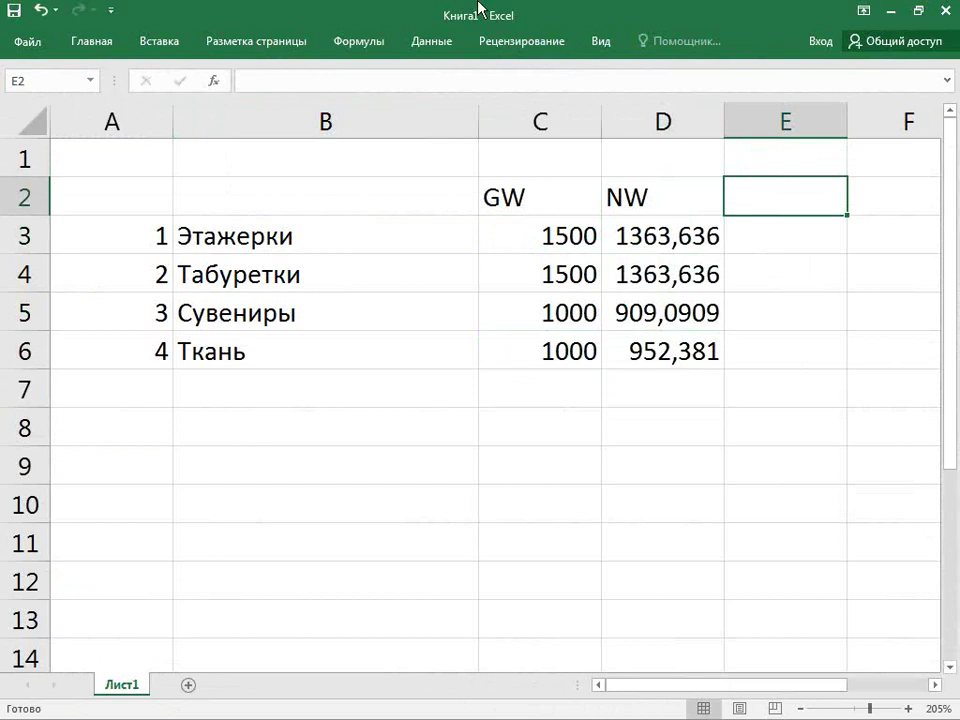
text(Ц)
key(BackSpace)
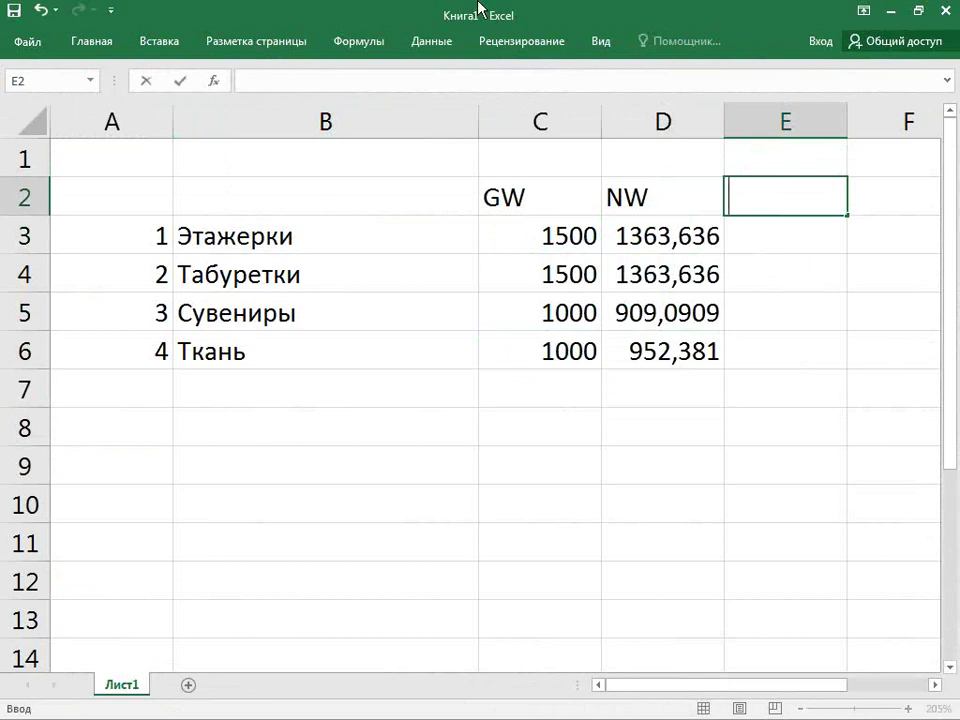
text(Цена)
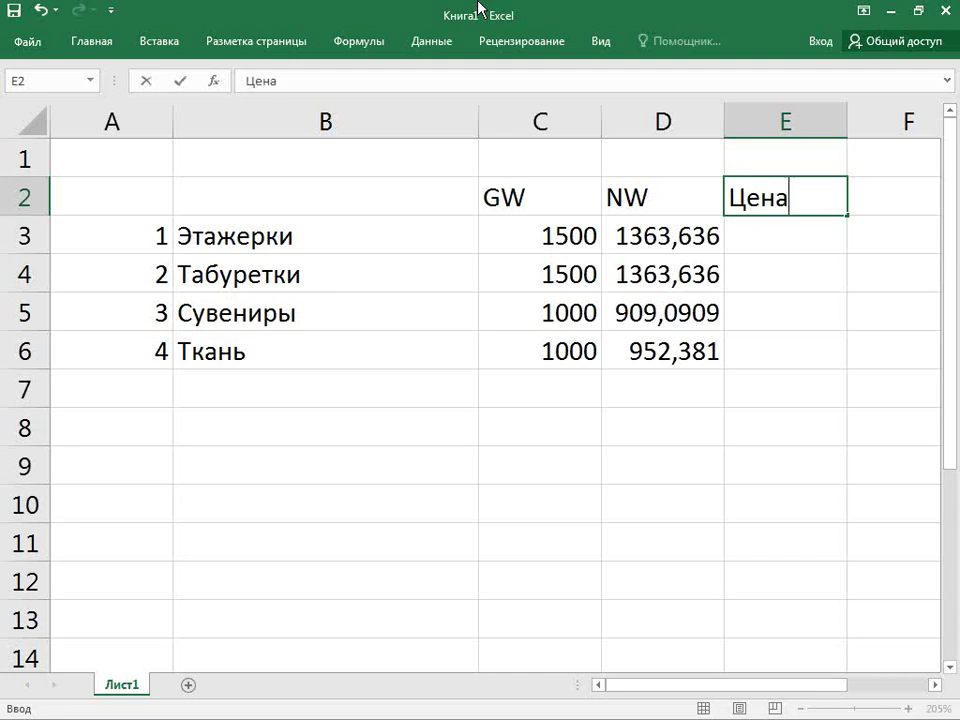
key(Return)
Check the prices on the task slide and enter 3000, 3000, 1000 and 2200 in E3 to E6.
key(alt+Tab)
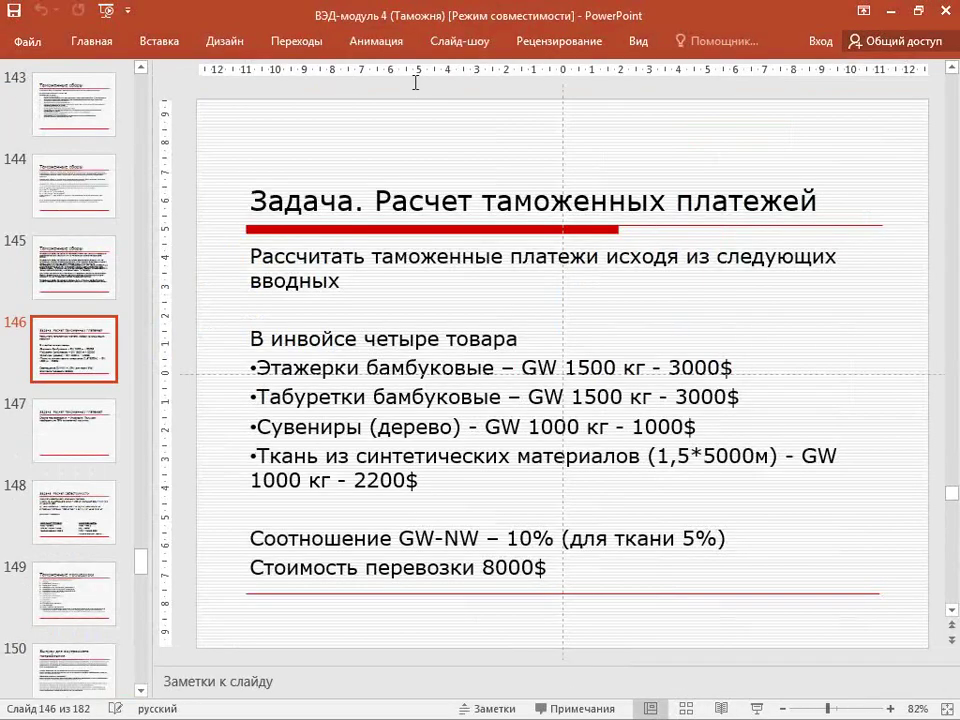
key(alt+Tab)
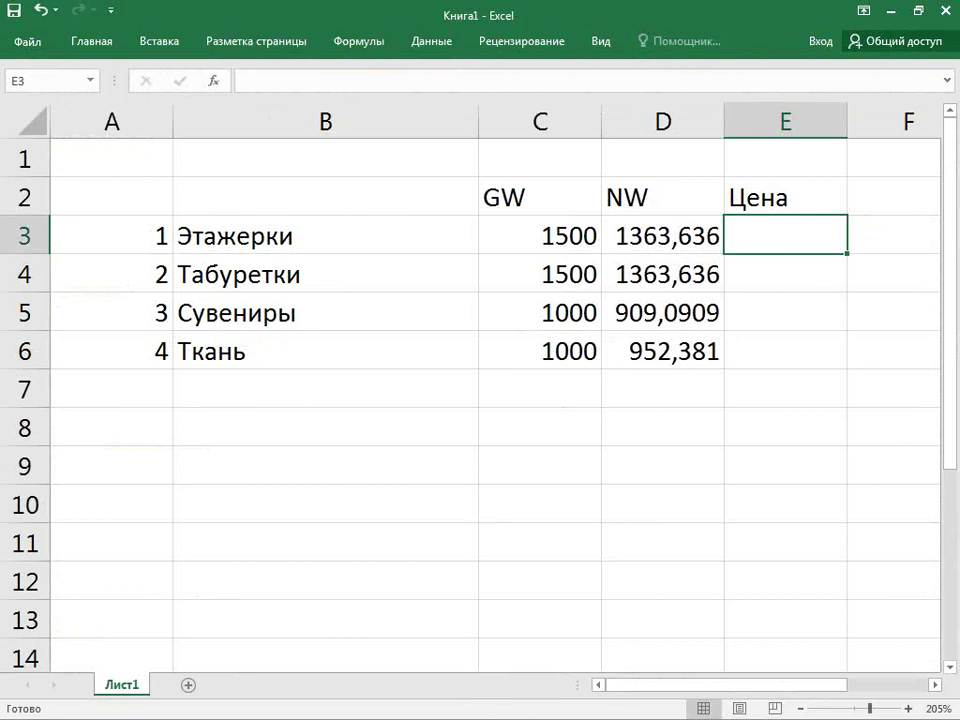
text(3000)
key(Return)
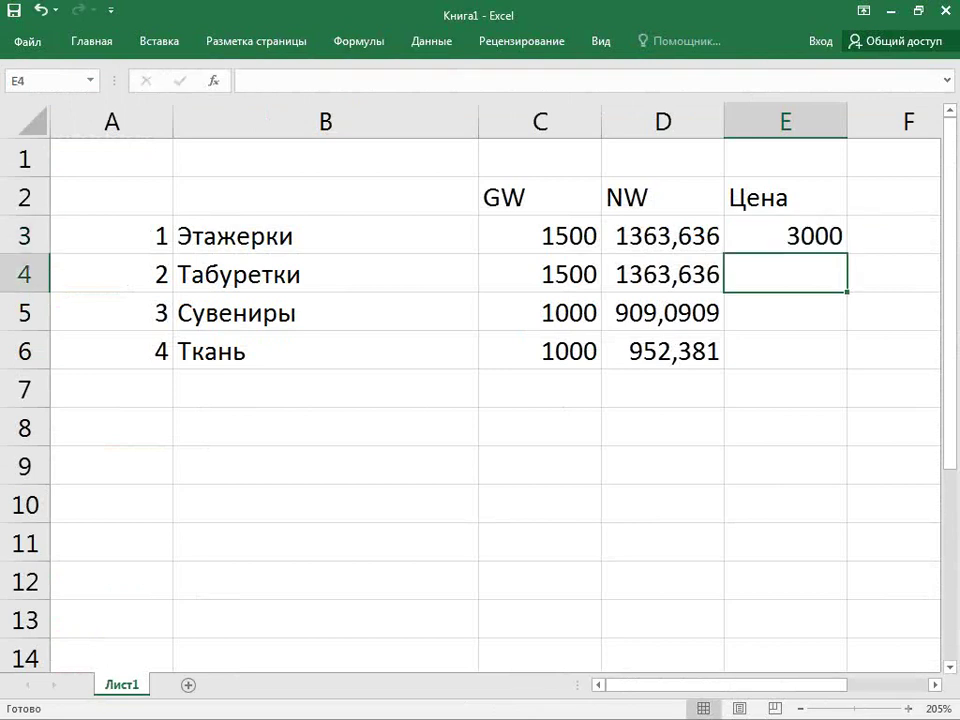
text(30)
key(Return)
text(1)
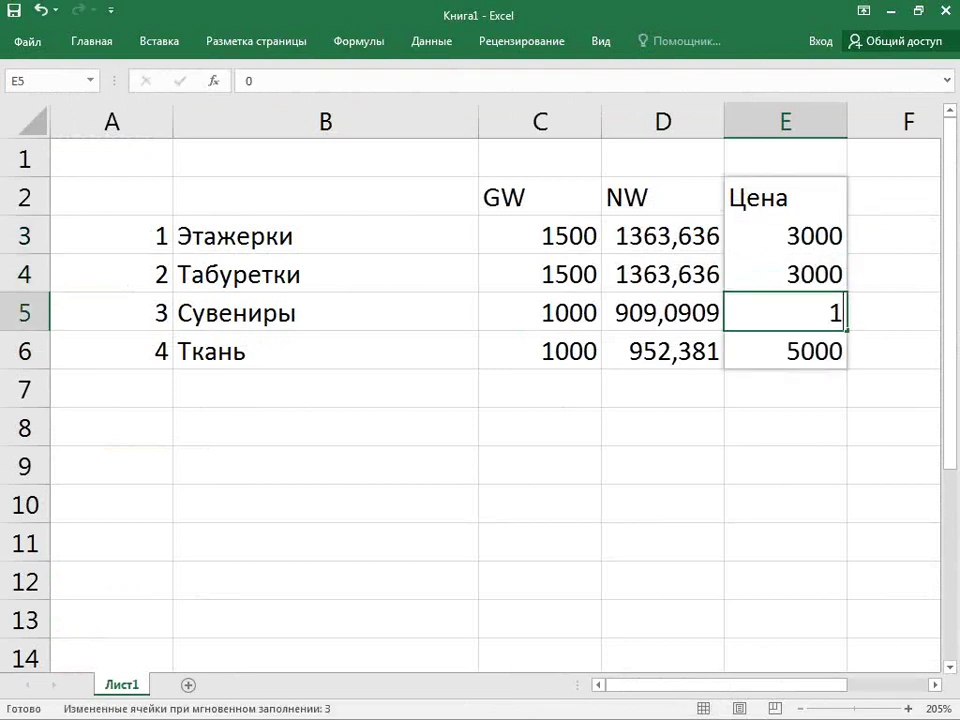
text(0000)
key(Return)
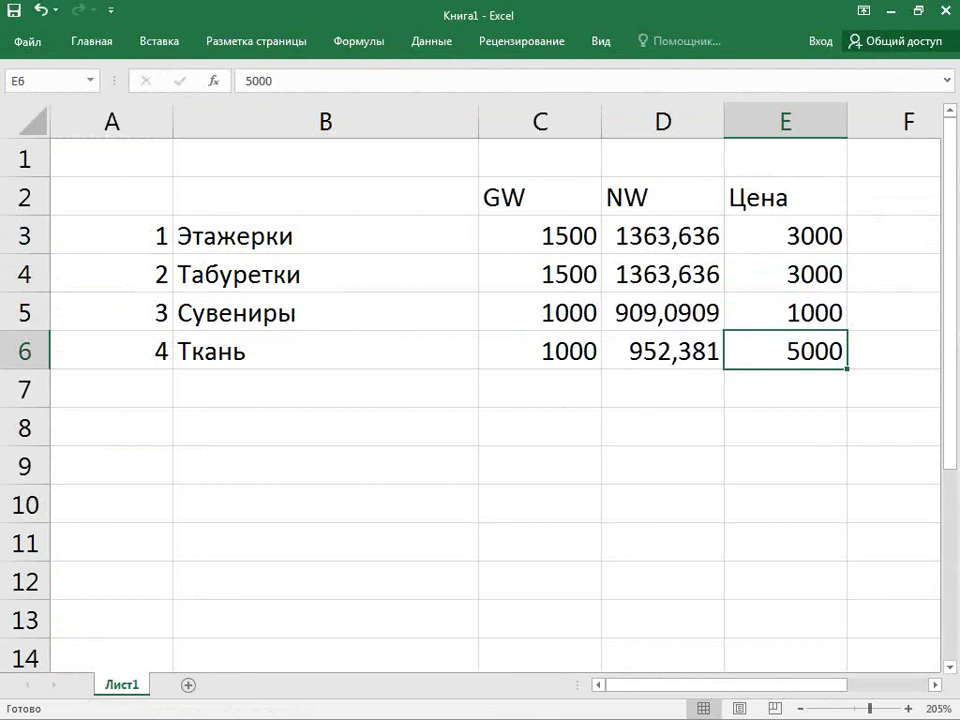
text(2200)
key(Return)
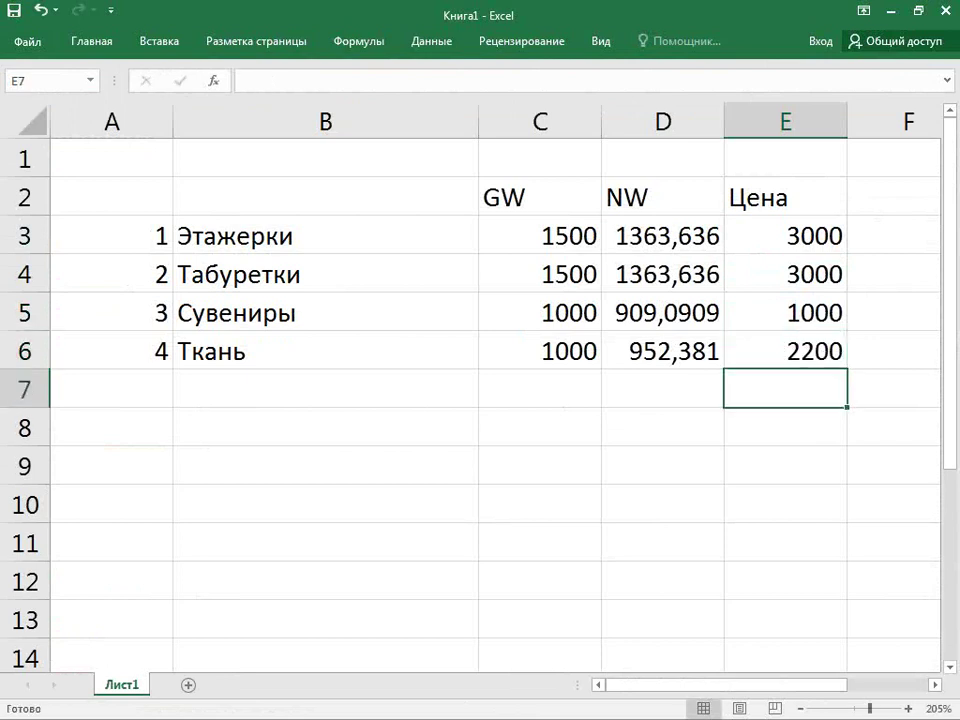
Consult the task slide in PowerPoint and add the column header Транспорт in cell F2 of the Excel table.
click(893, 388)
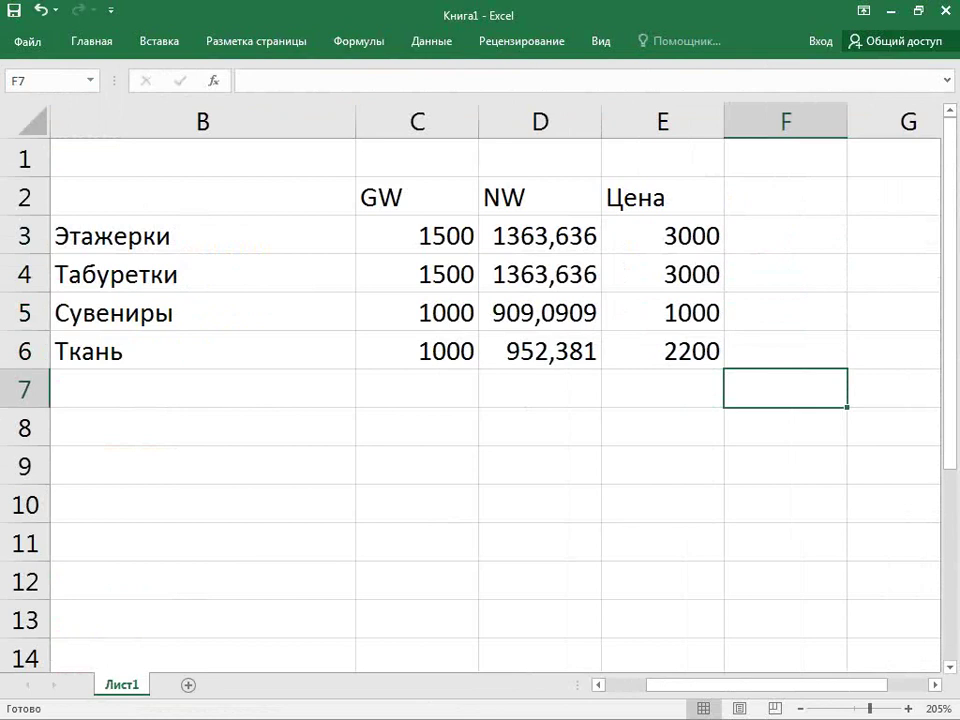
key(alt)
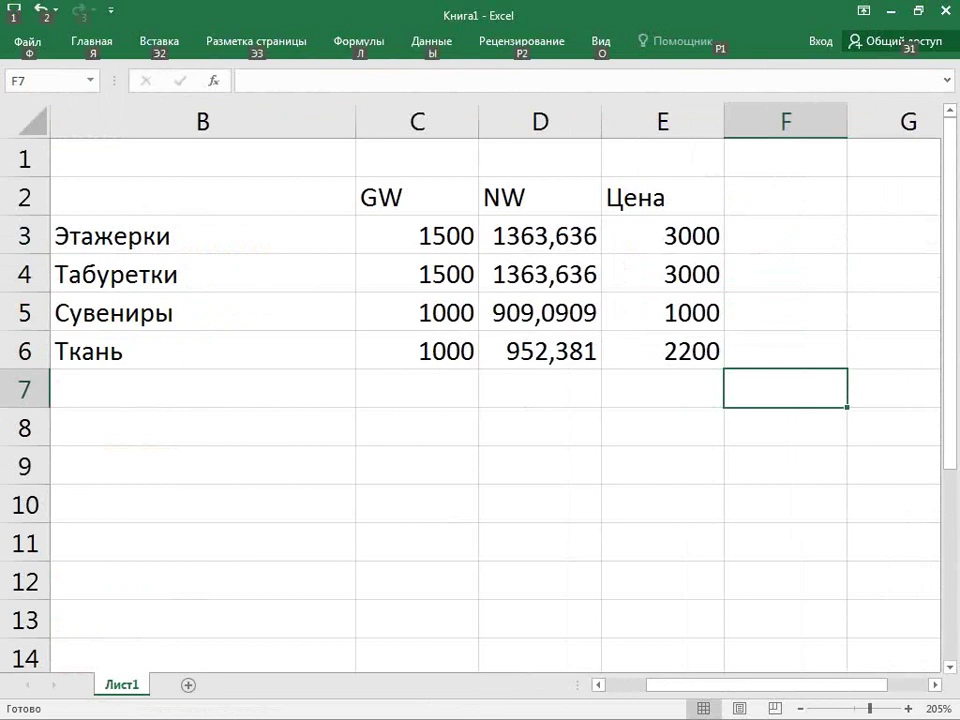
key(alt+Tab)
key(alt+Tab)
key(Up)
key(Up)
key(Up)
key(Up)
key(Up)
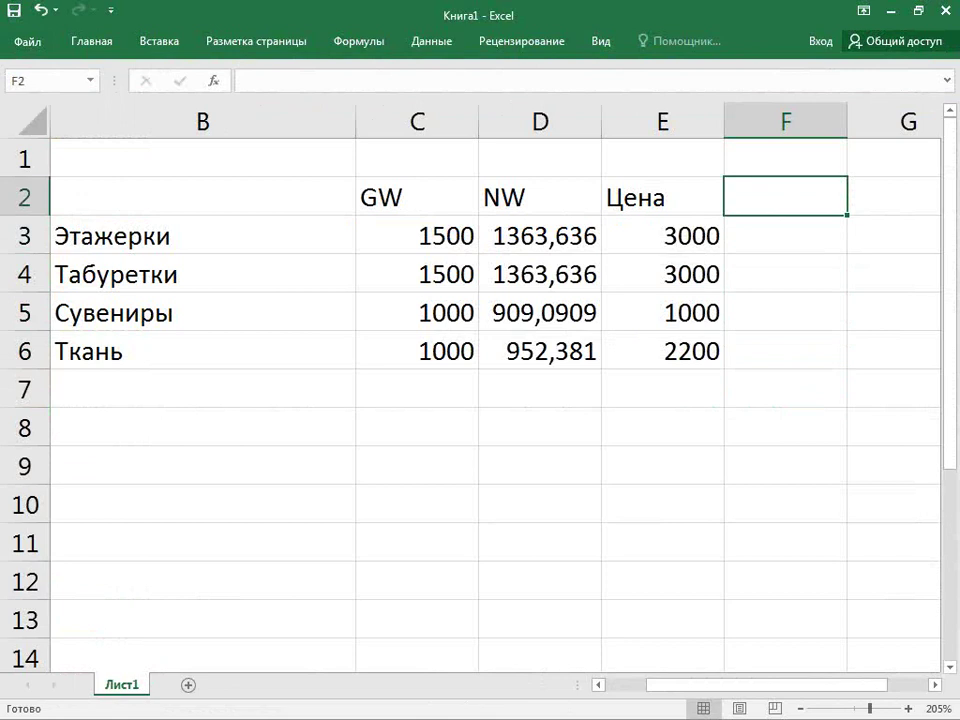
text(Транп)
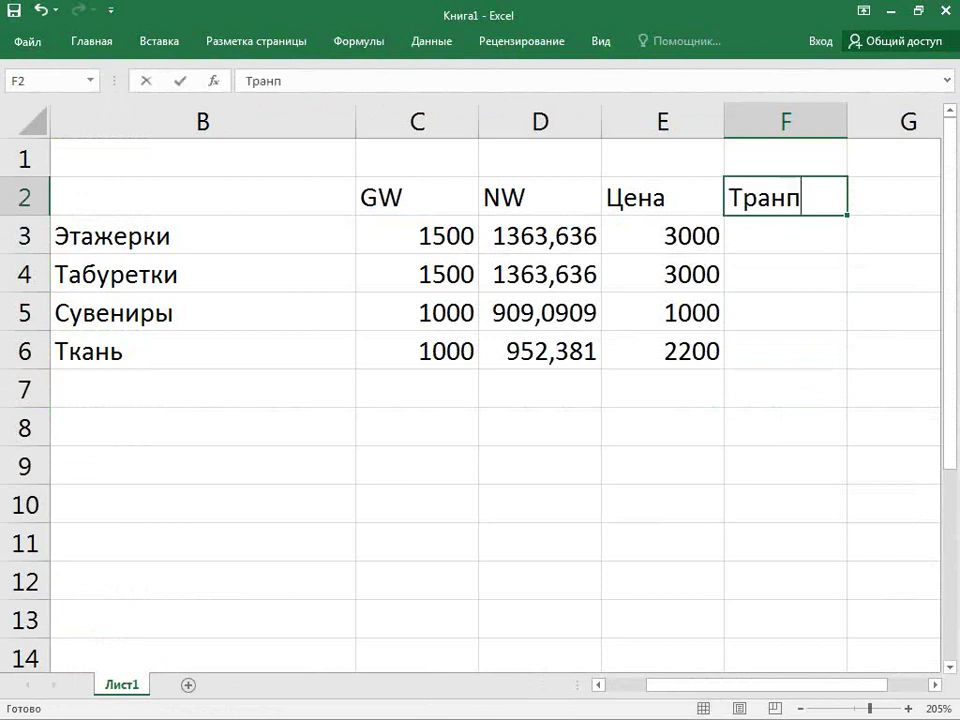
text(орт)
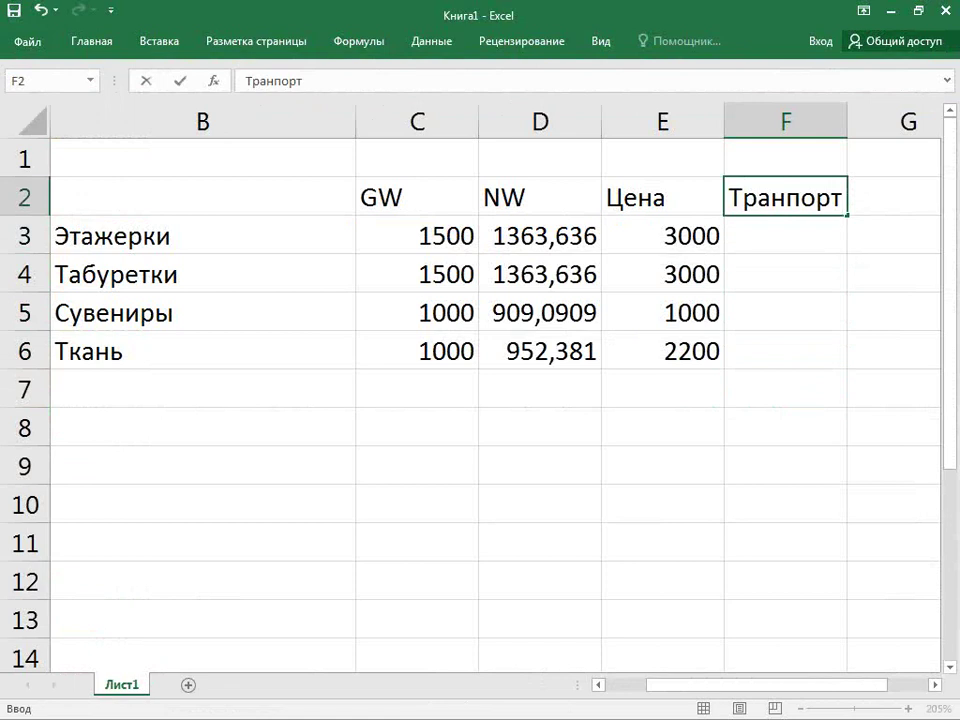
key(BackSpace)
key(BackSpace)
key(BackSpace)
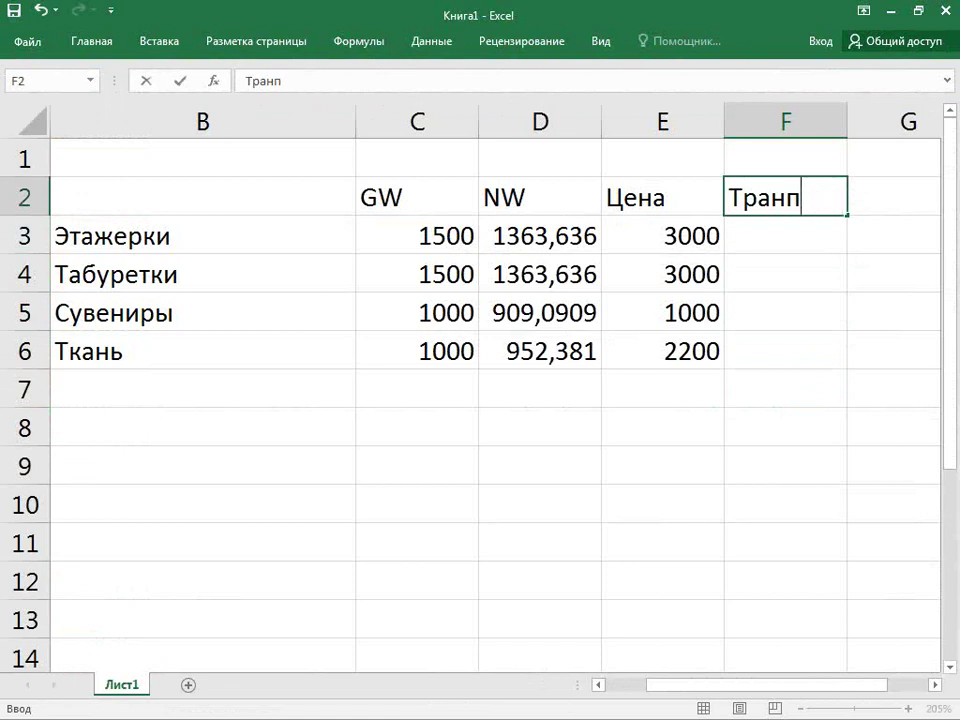
text(спорт)
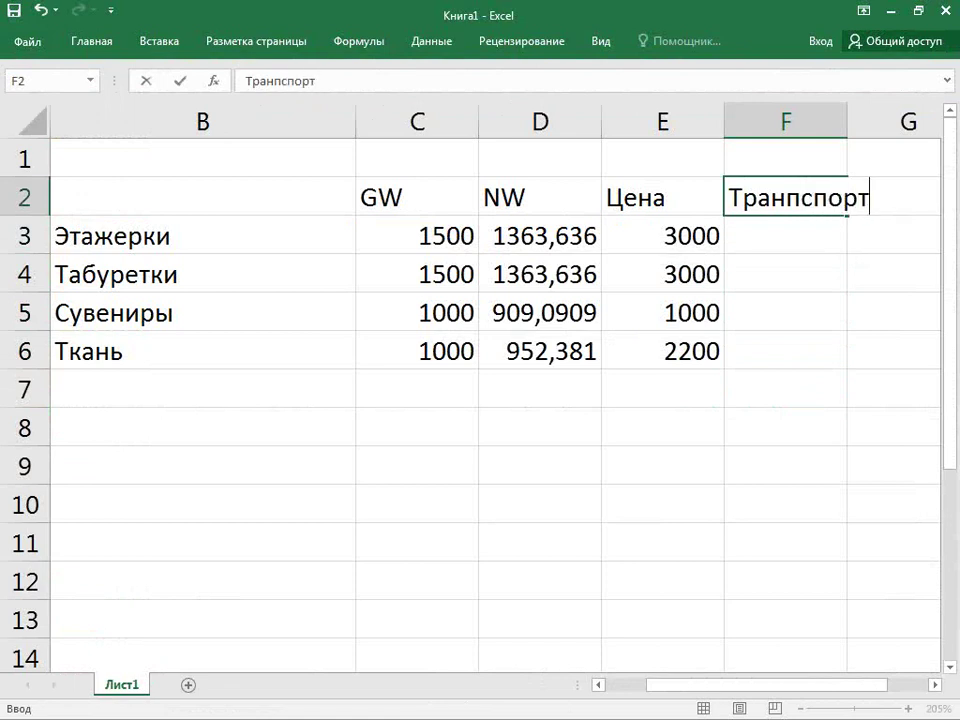
key(BackSpace)
key(BackSpace)
key(BackSpace)
key(BackSpace)
key(BackSpace)
key(BackSpace)
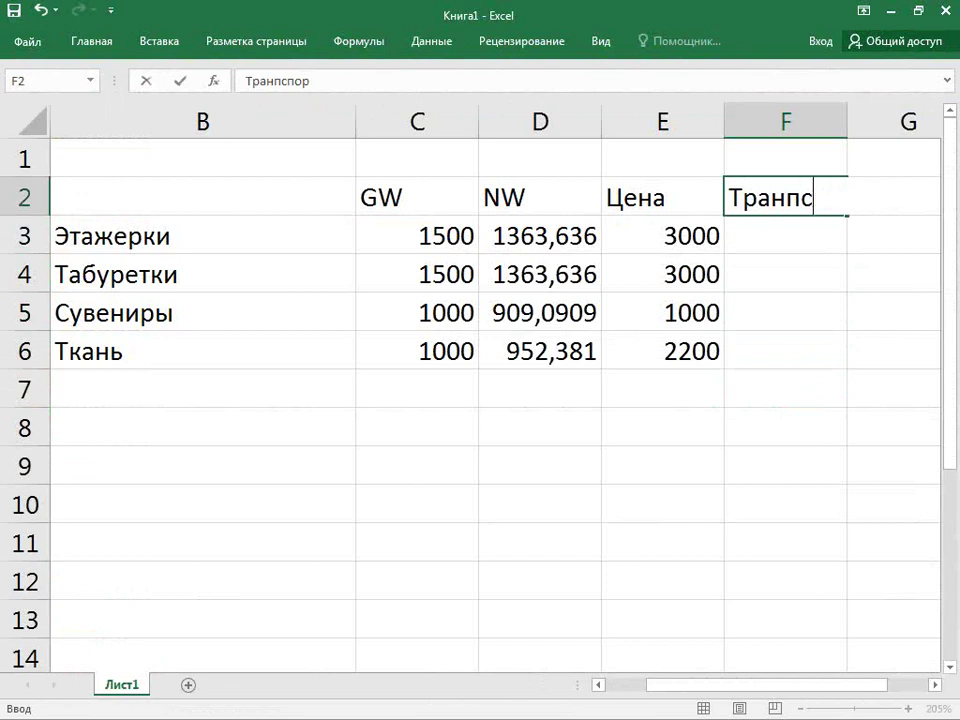
text(спорт)
key(Return)
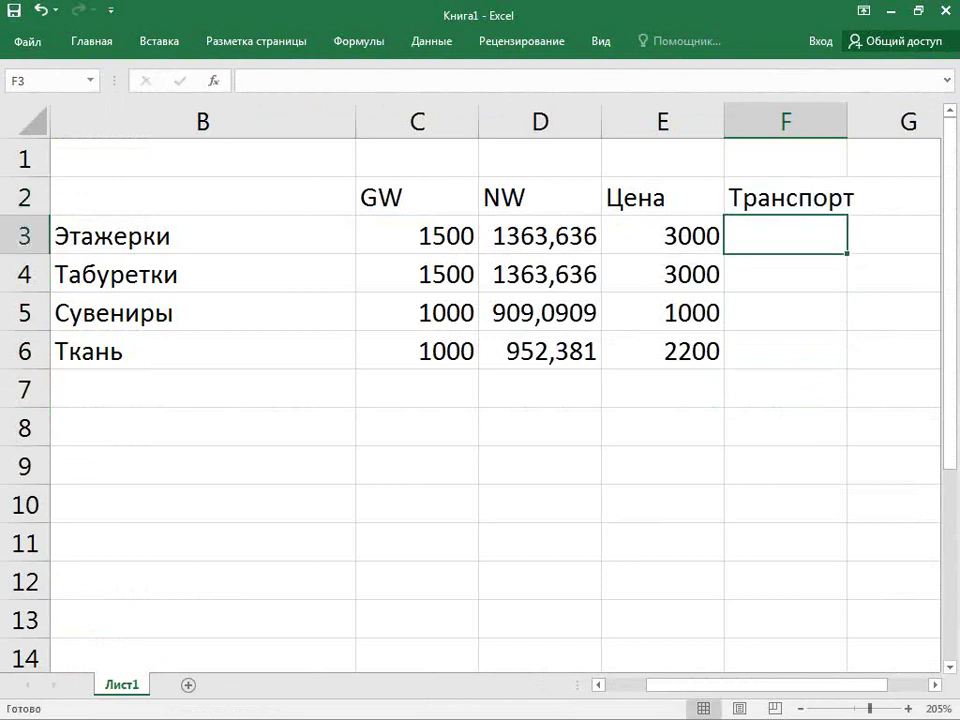
Total the gross weights C3 to C6 in cell C7 with AutoSum.
click(662, 236)
key(Down)
key(Down)
key(Down)
key(Down)
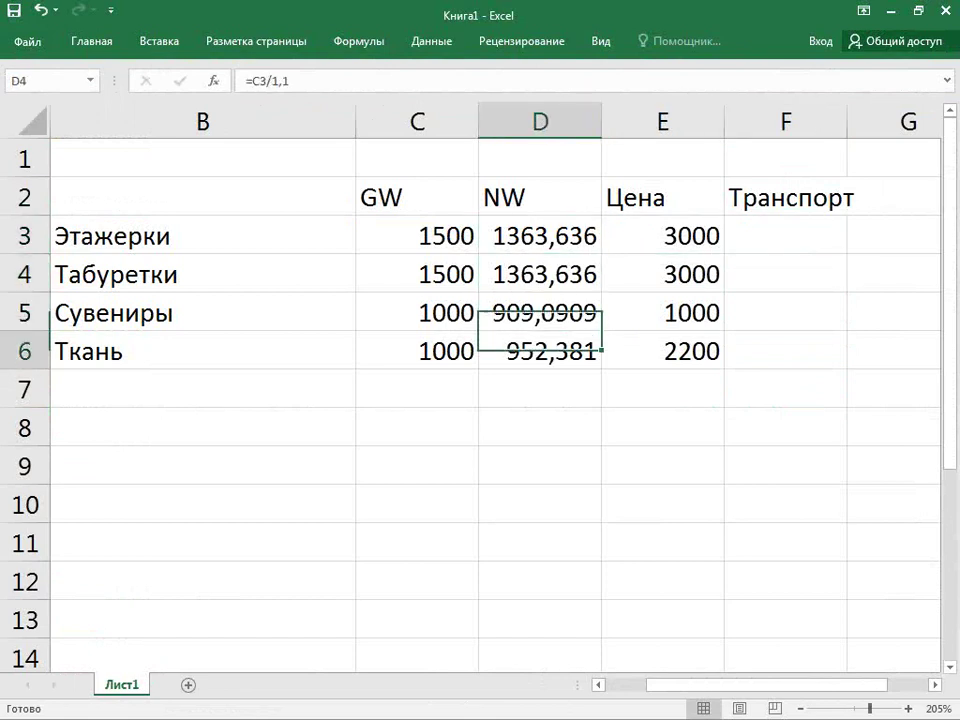
key(Left)
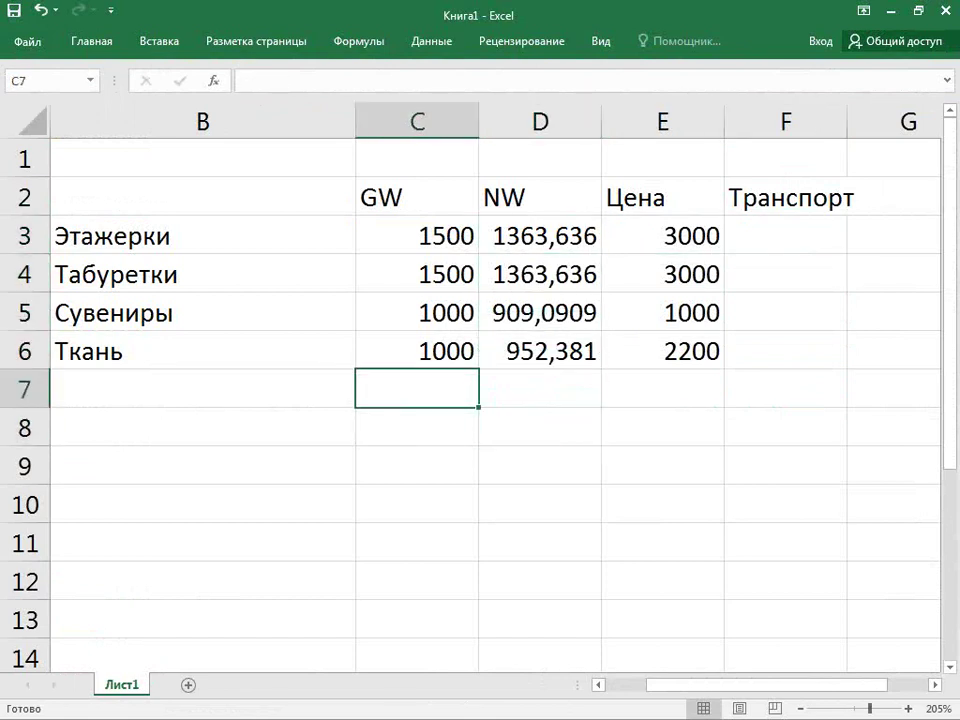
click(108, 40)
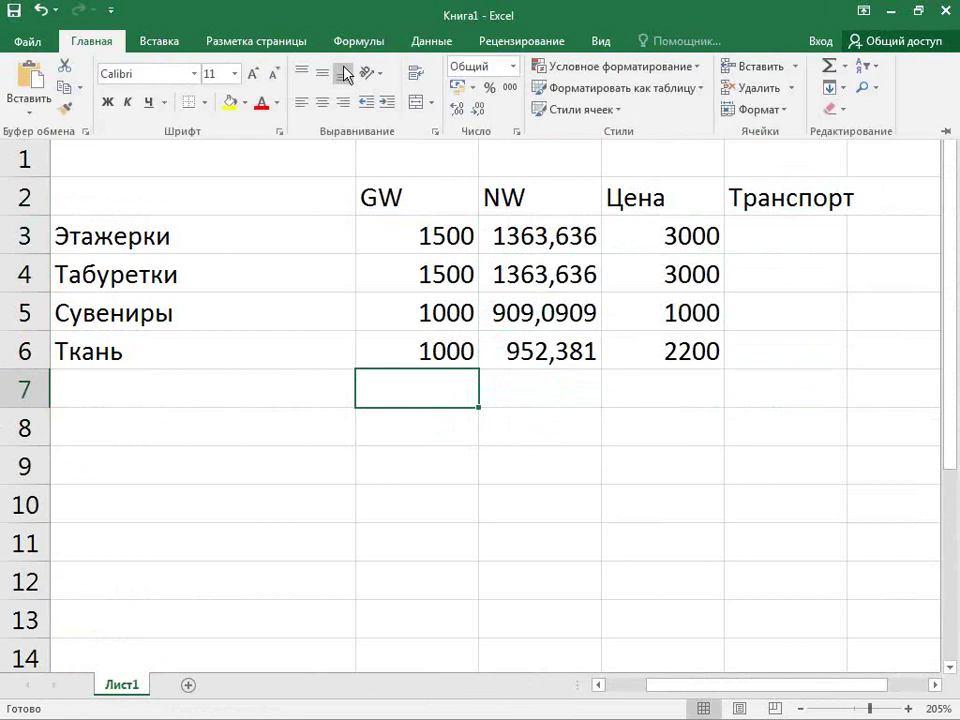
click(829, 61)
key(Return)
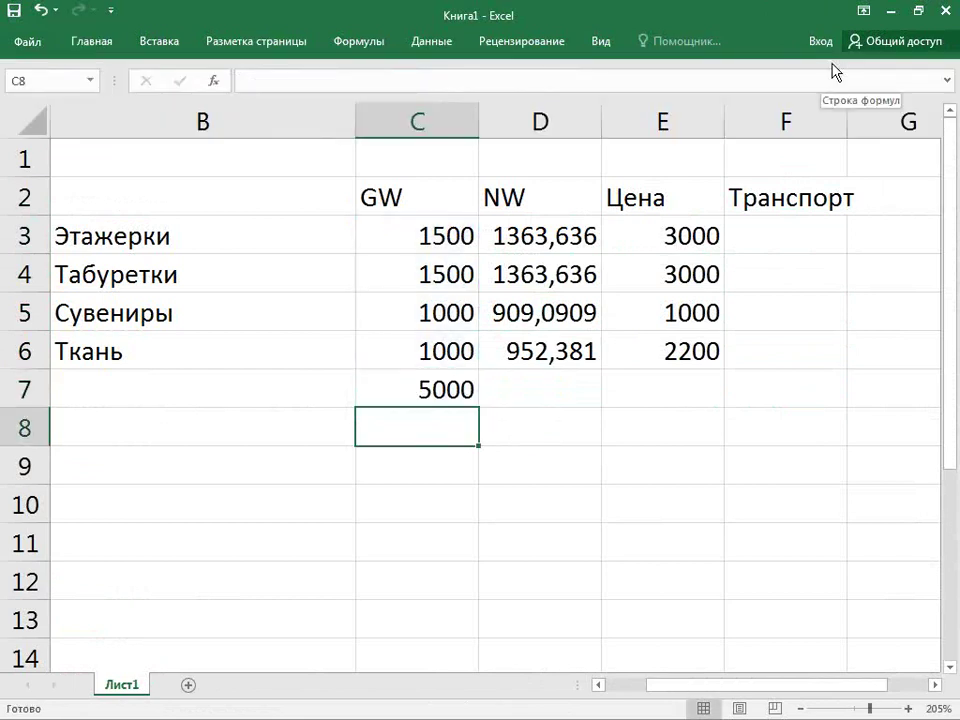
Check the shipping cost on the task slide, allocate it by gross weight in F3 with =8000/$C$7*C3 and copy the formula down to F6.
click(789, 229)
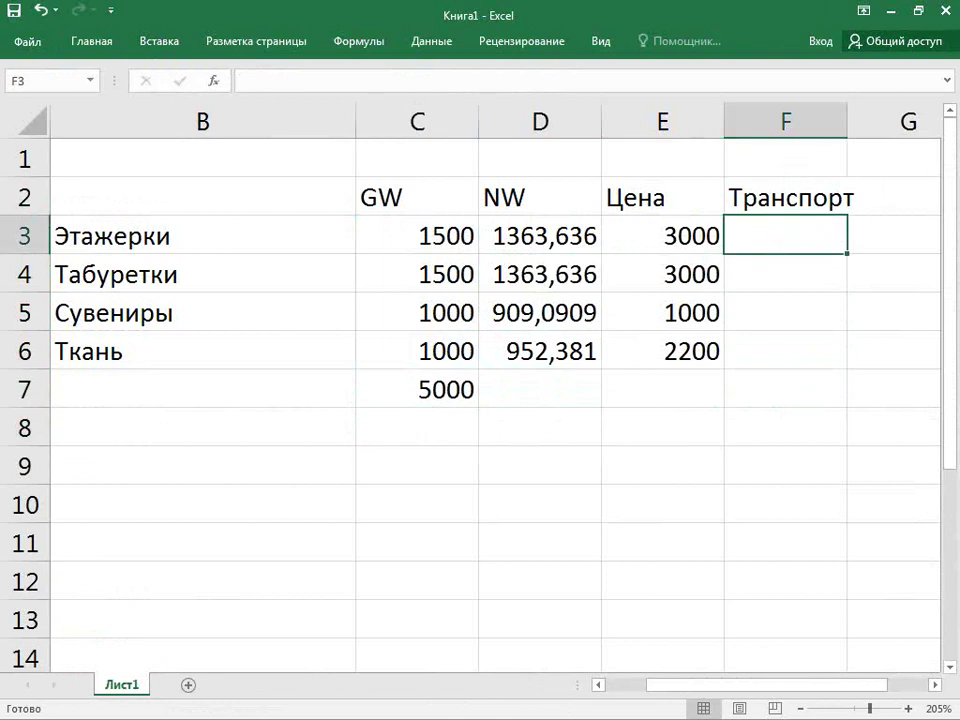
key(alt+Tab)
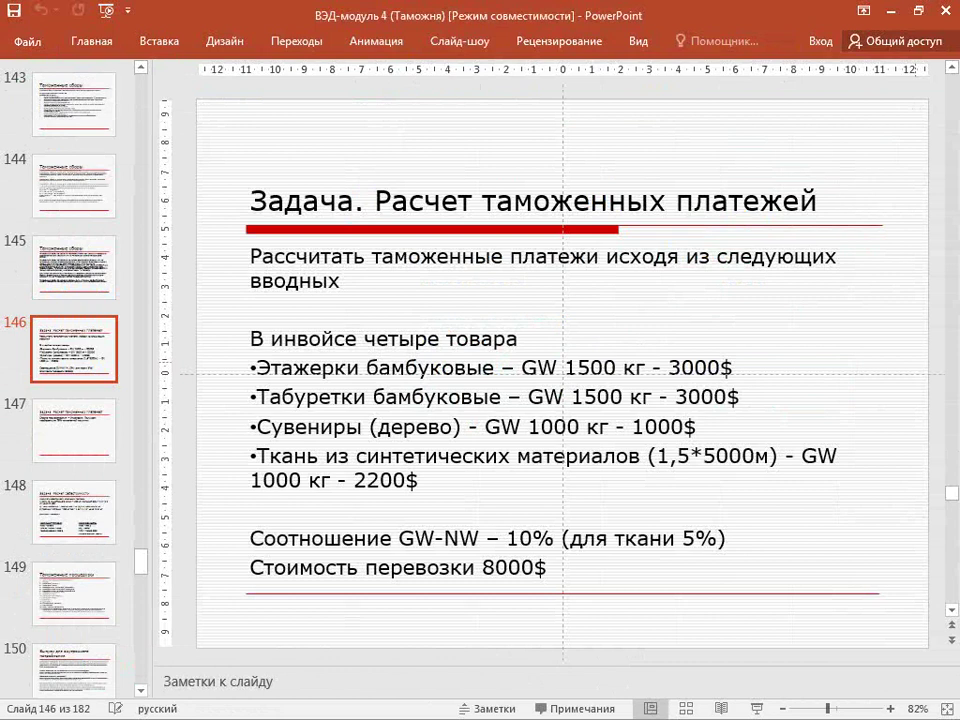
key(alt+Tab)
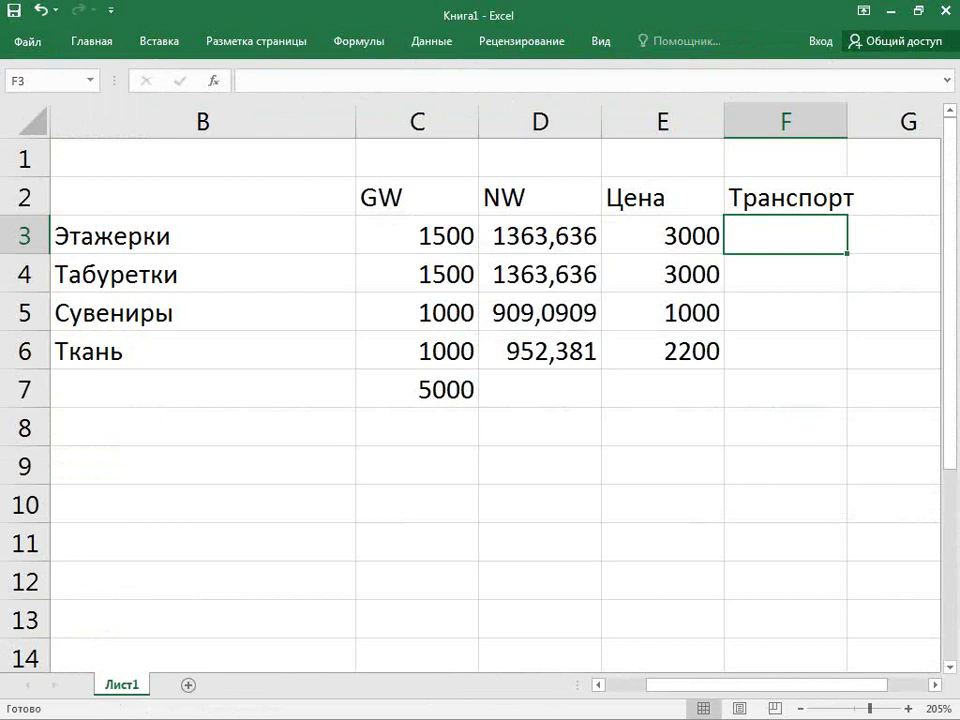
text(=)
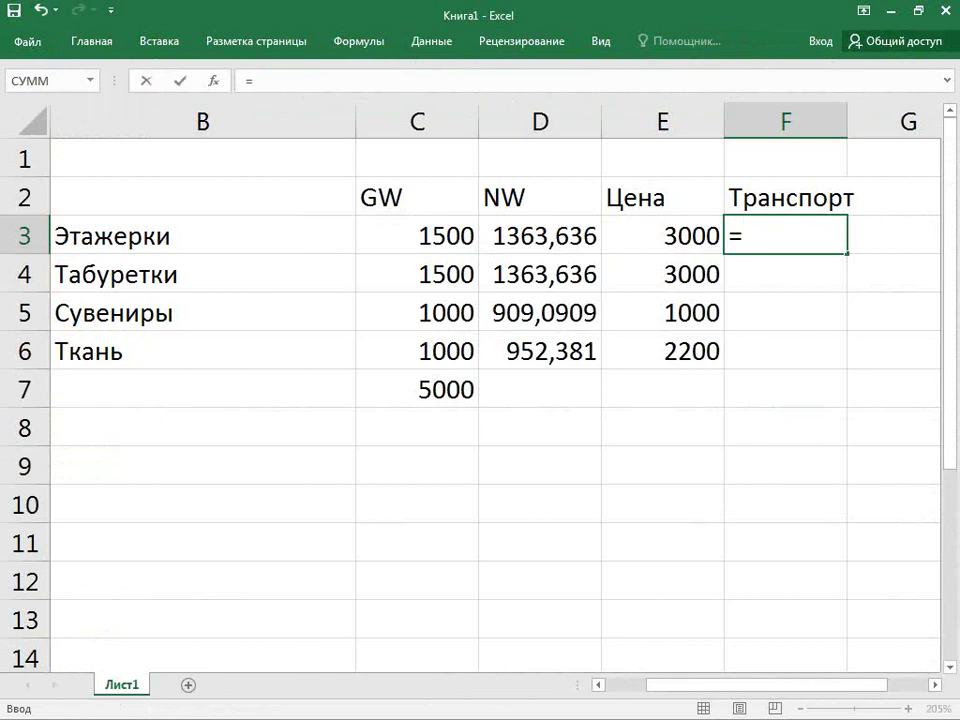
text(8000/)
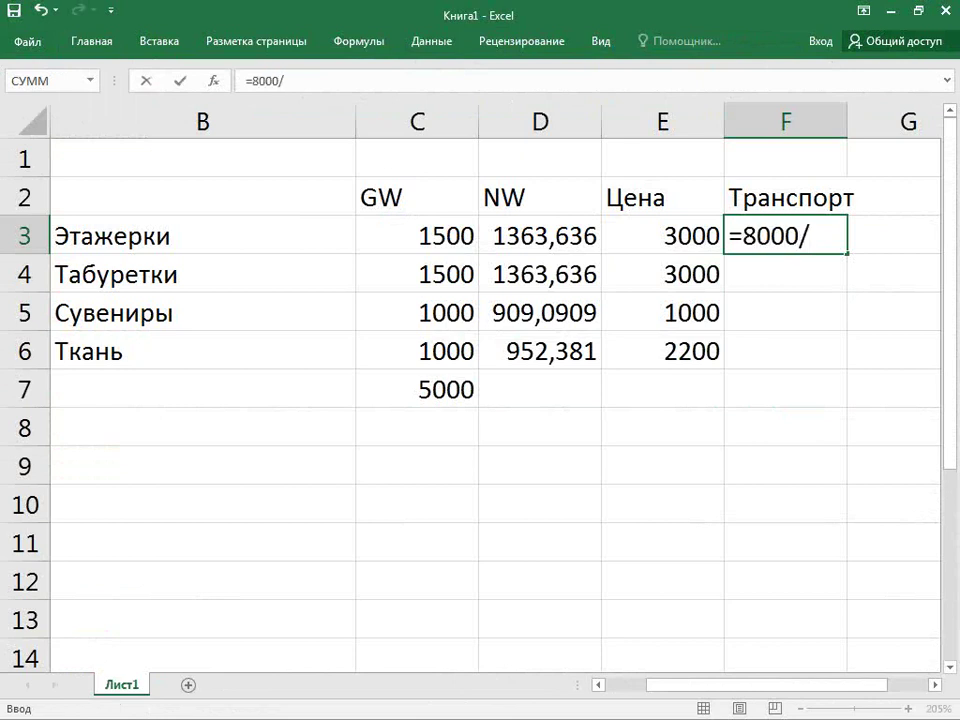
click(435, 389)
key(F4)
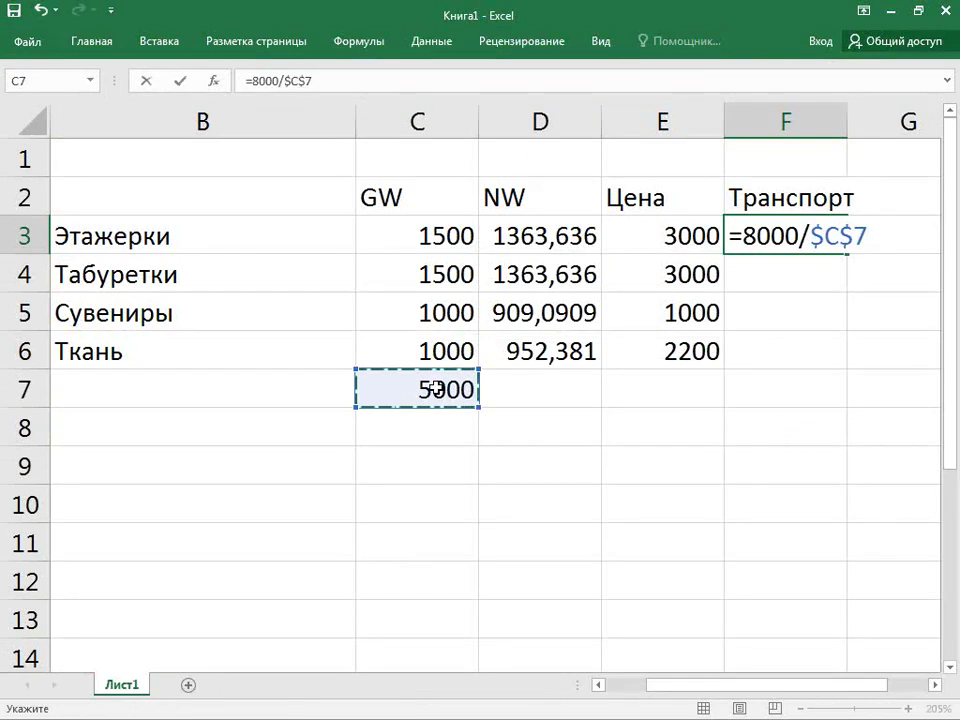
text(*)
key(Left)
key(Left)
key(Left)
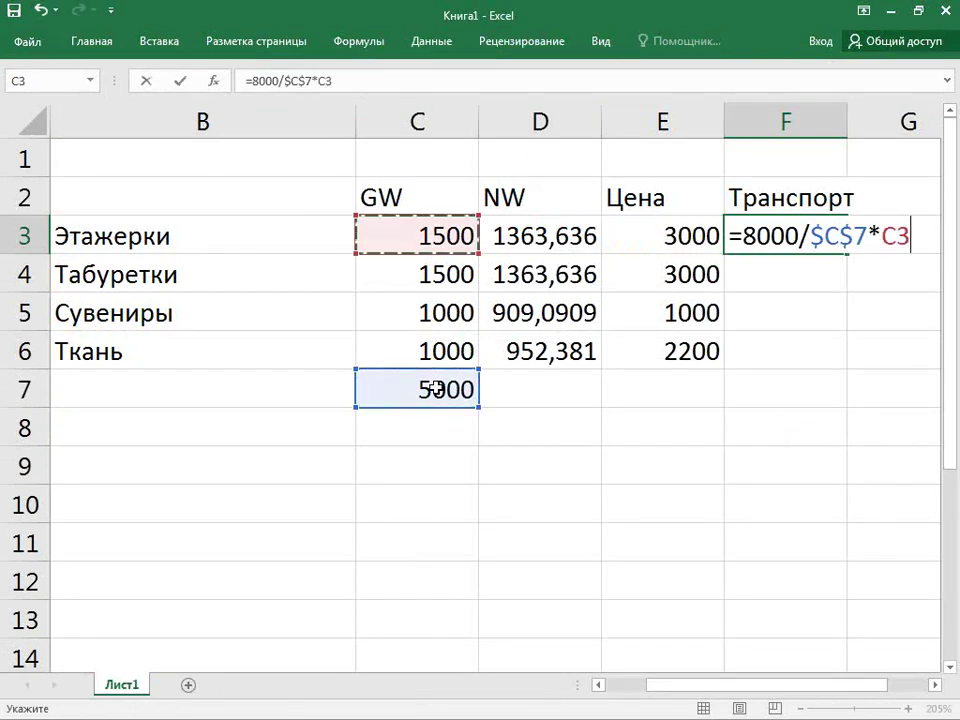
key(Return)
key(Up)
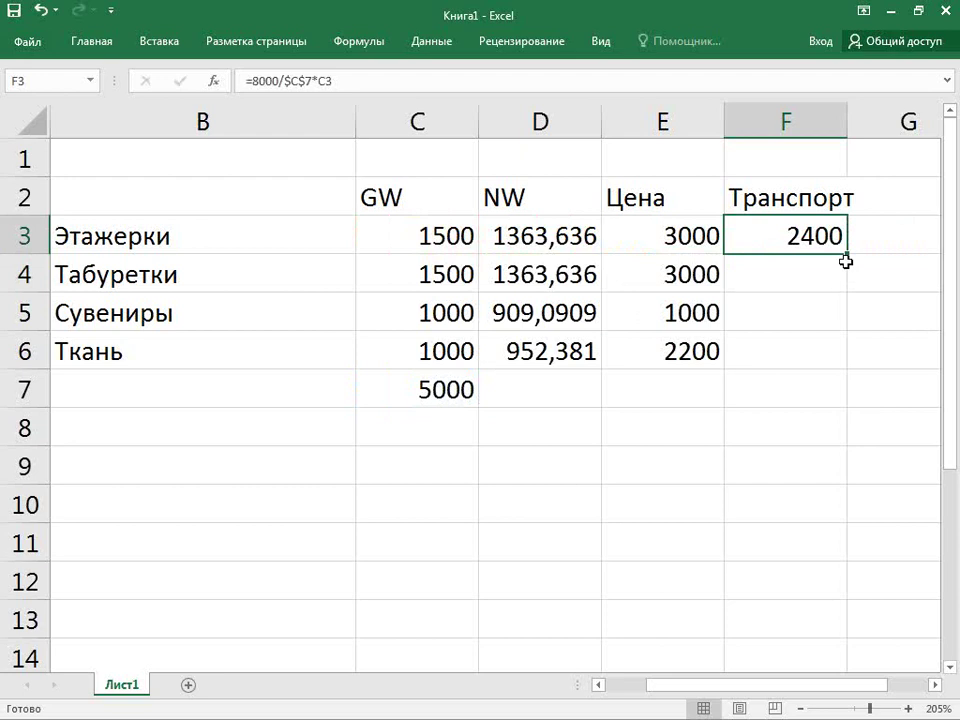
drag(848, 252, 845, 360)
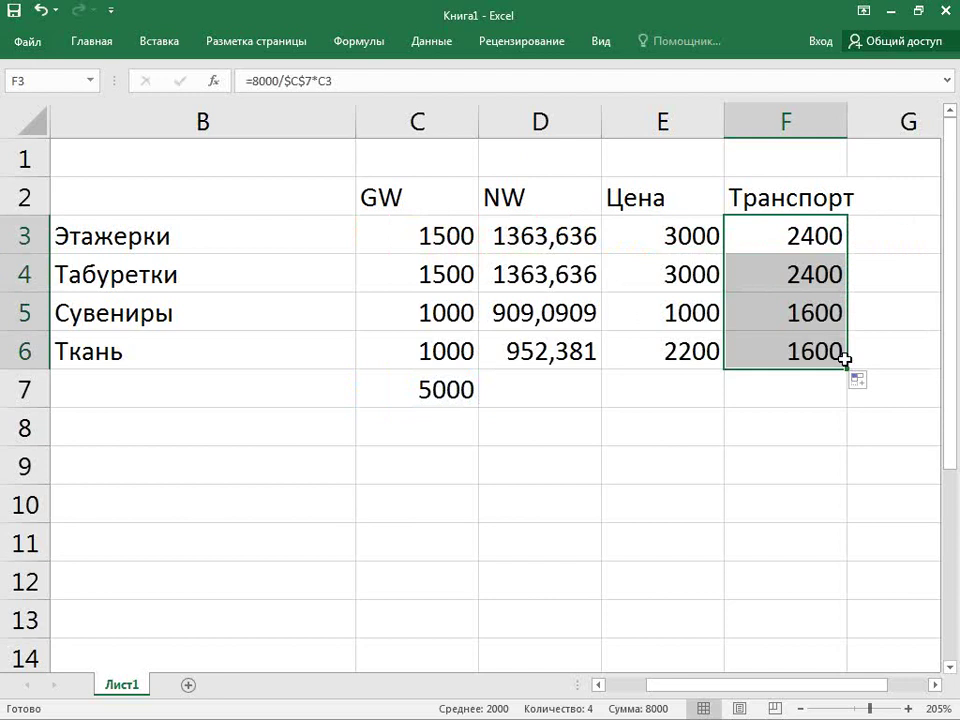
Add the column header Там стоимость in cell G2 beside the Транспорт header.
key(Right)
key(Up)
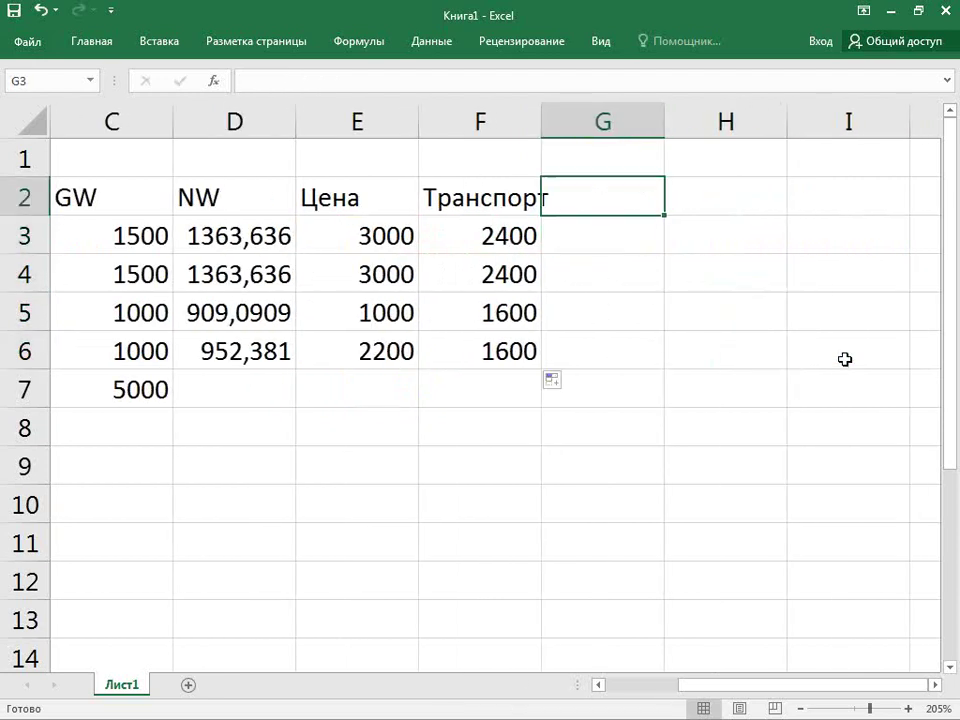
text(Там стоимость)
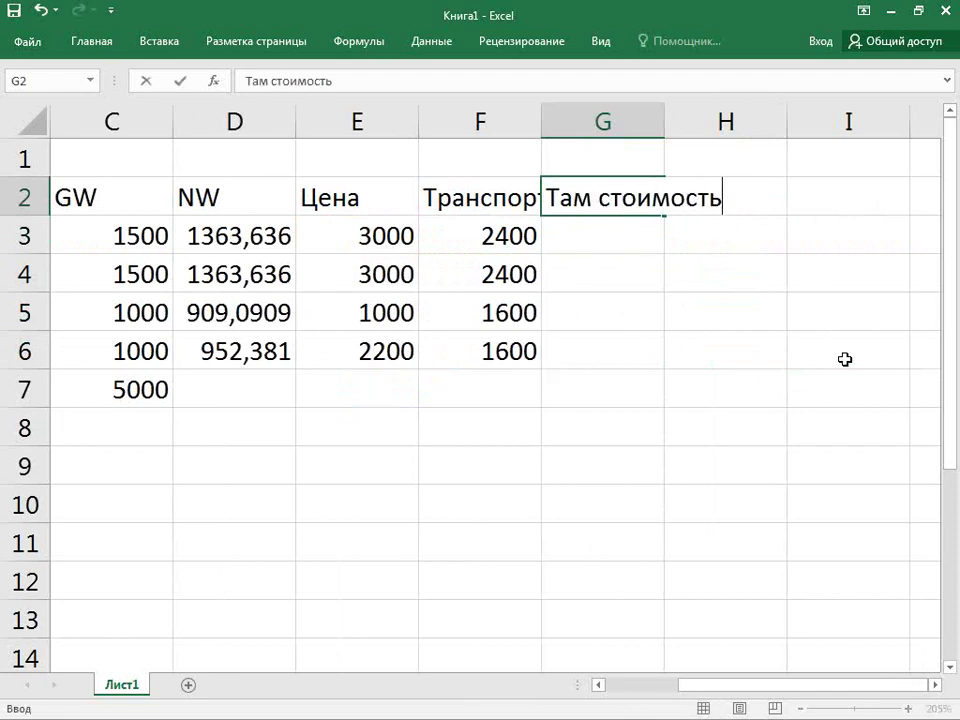
key(Return)
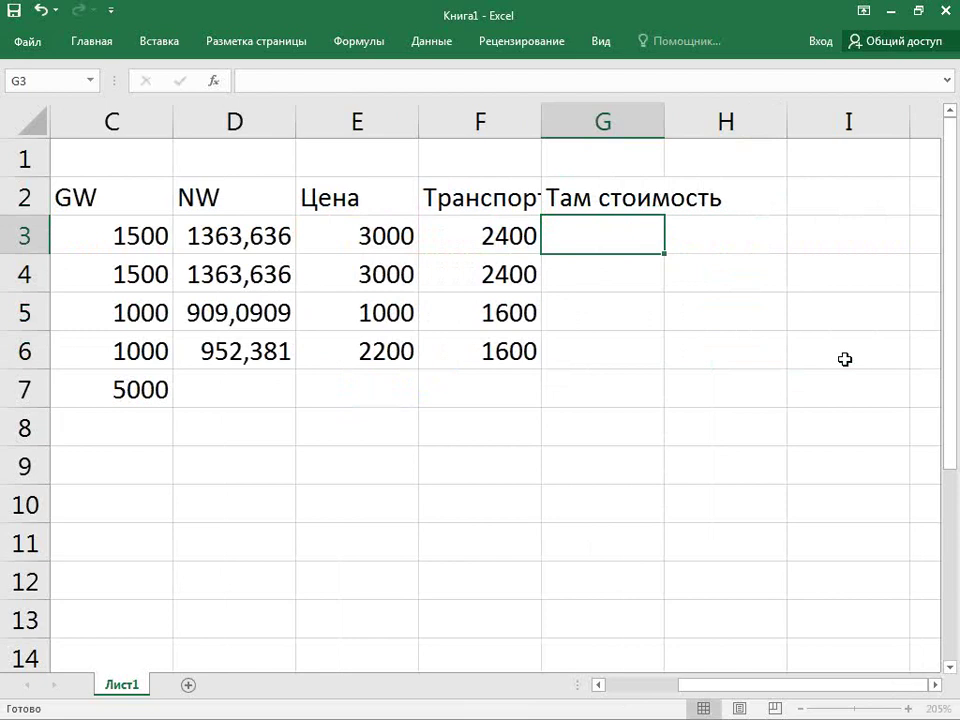
Enter the value 60 in cell G1 above the Там стоимость header.
key(Up)
key(Up)
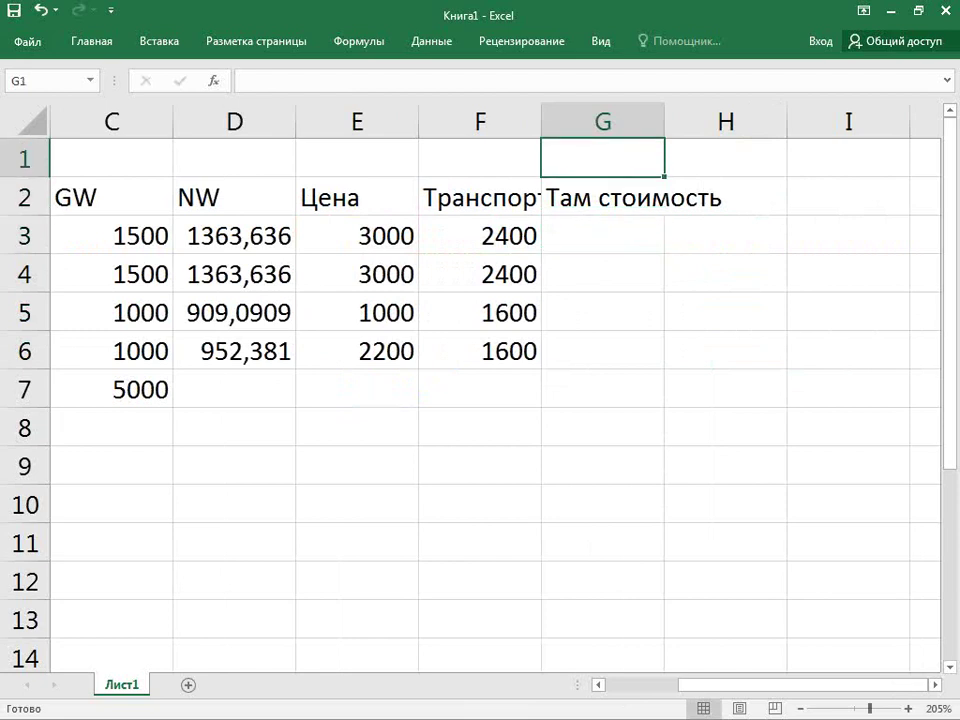
text(60)
key(Return)
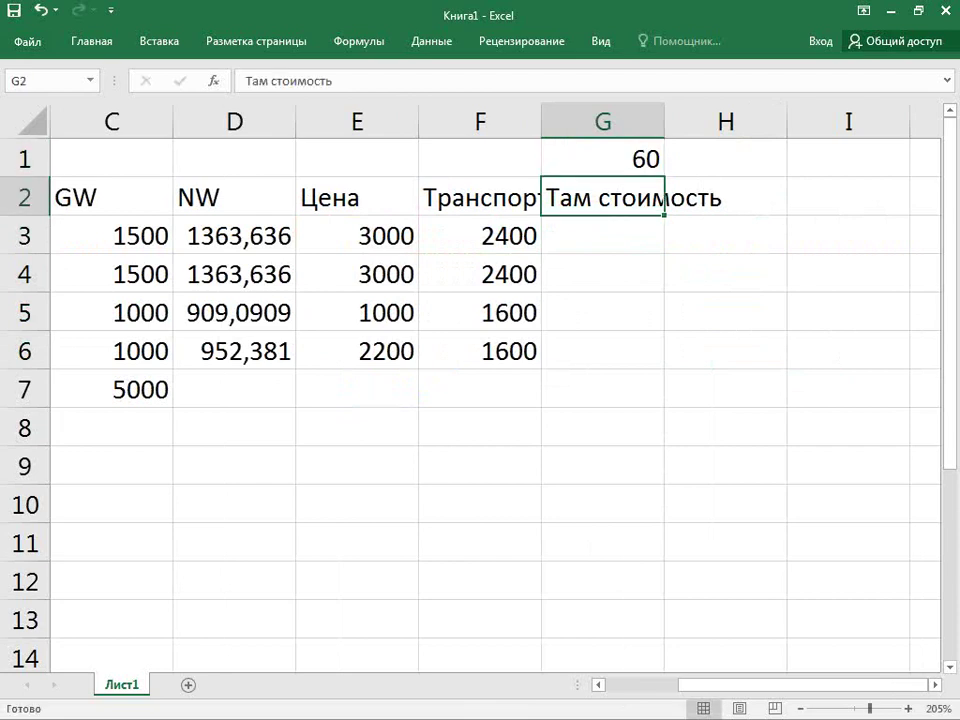
Calculate the customs value in G3 with =(E3+F3)*60 and copy the formula down to G6.
key(Down)
key(Down)
key(Up)
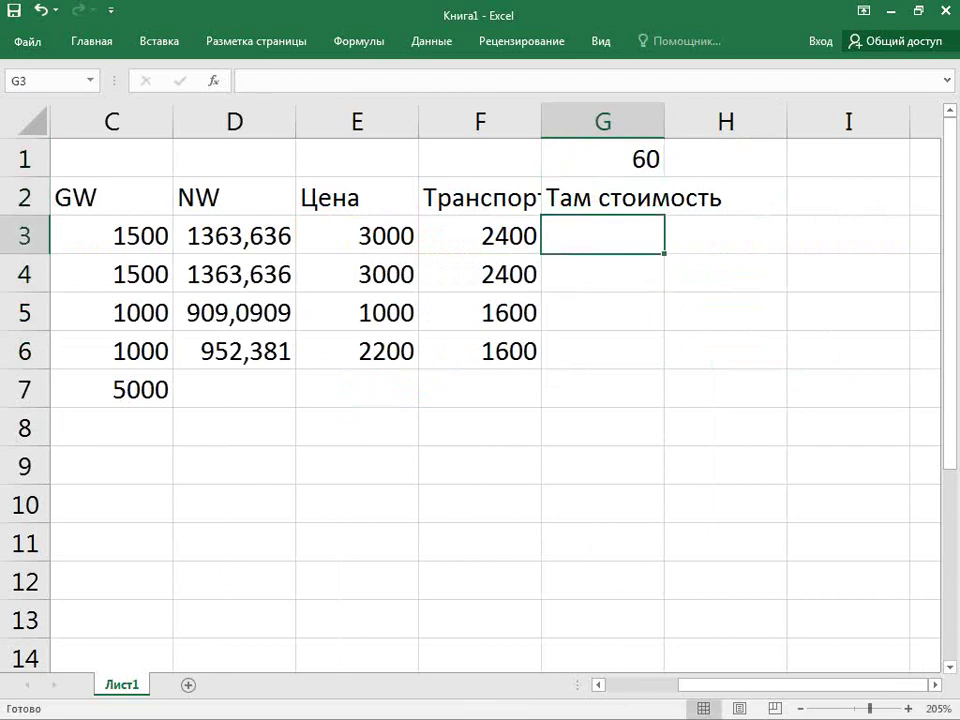
text(=)
key(Left)
key(Left)
key(Left)
key(Left)
scroll(480, 400, left, 3)
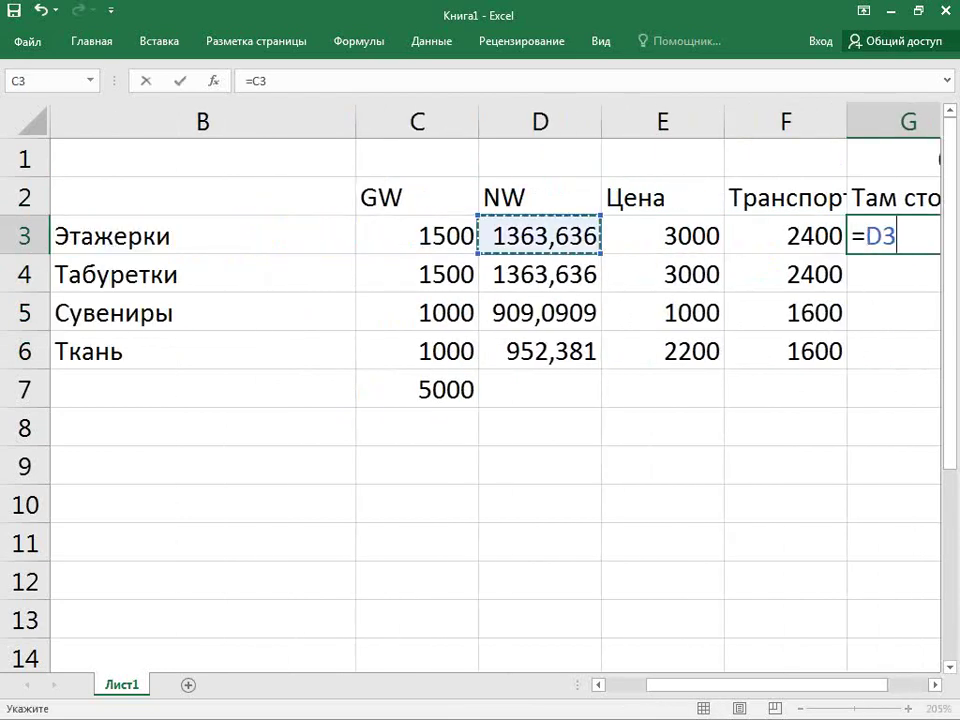
key(Right)
key(Right)
key(BackSpace)
key(BackSpace)
text(()
key(Left)
key(Left)
text(+)
key(Left)
text()*)
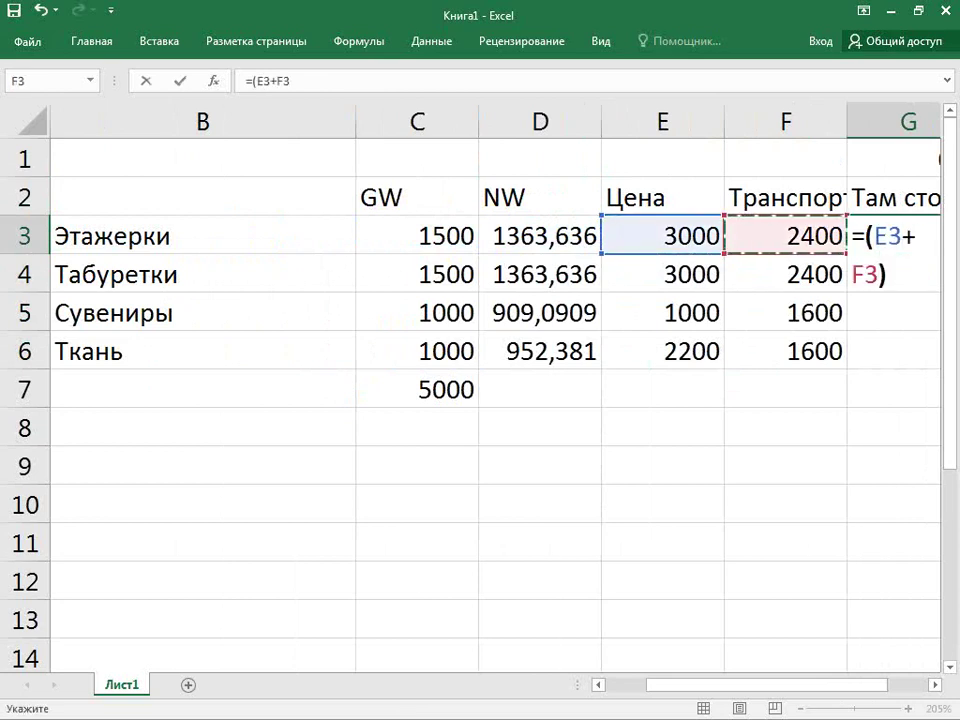
text(60)
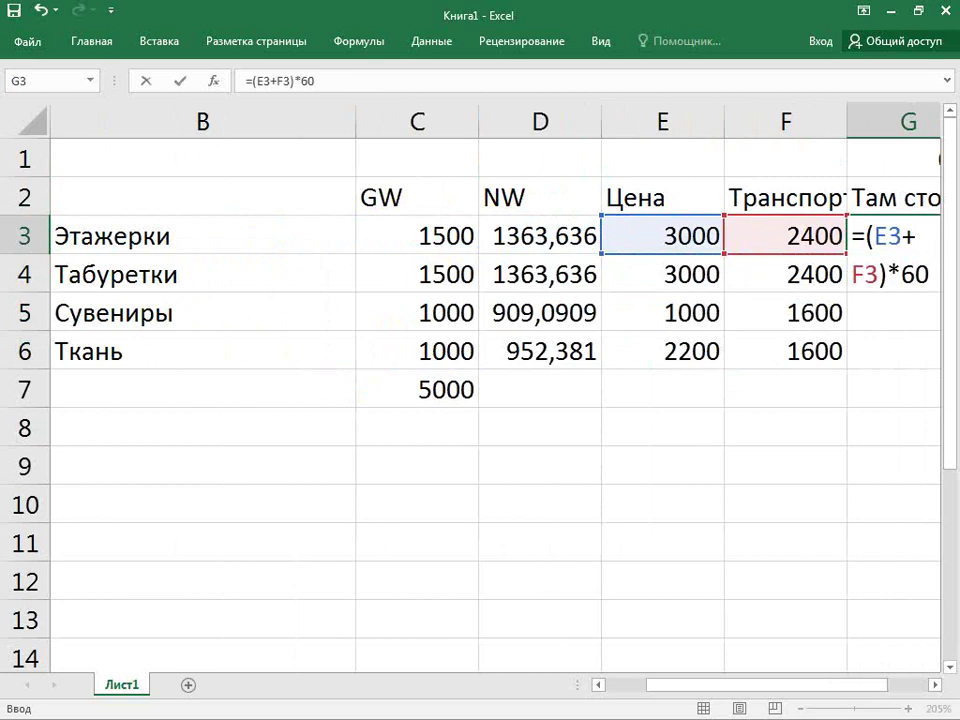
key(Return)
key(Up)
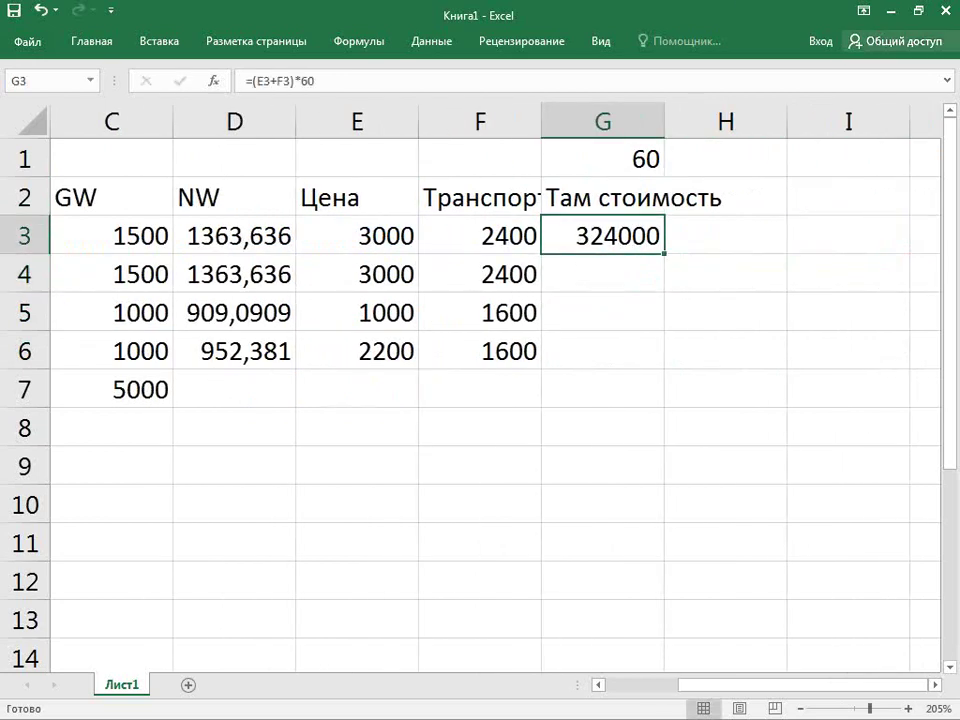
double_click(664, 253)
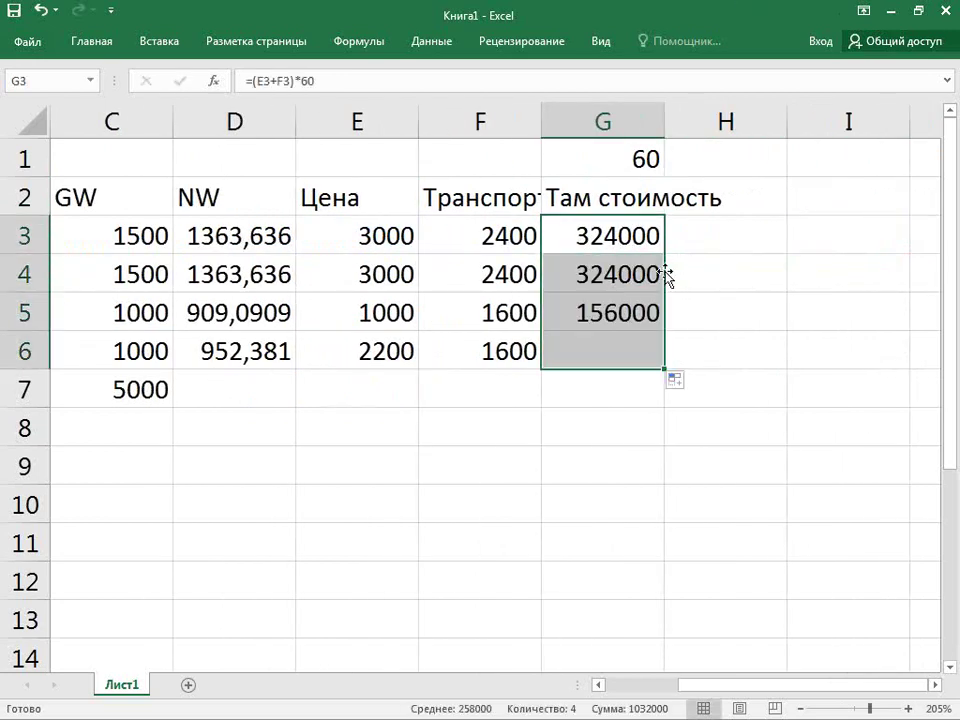
click(748, 261)
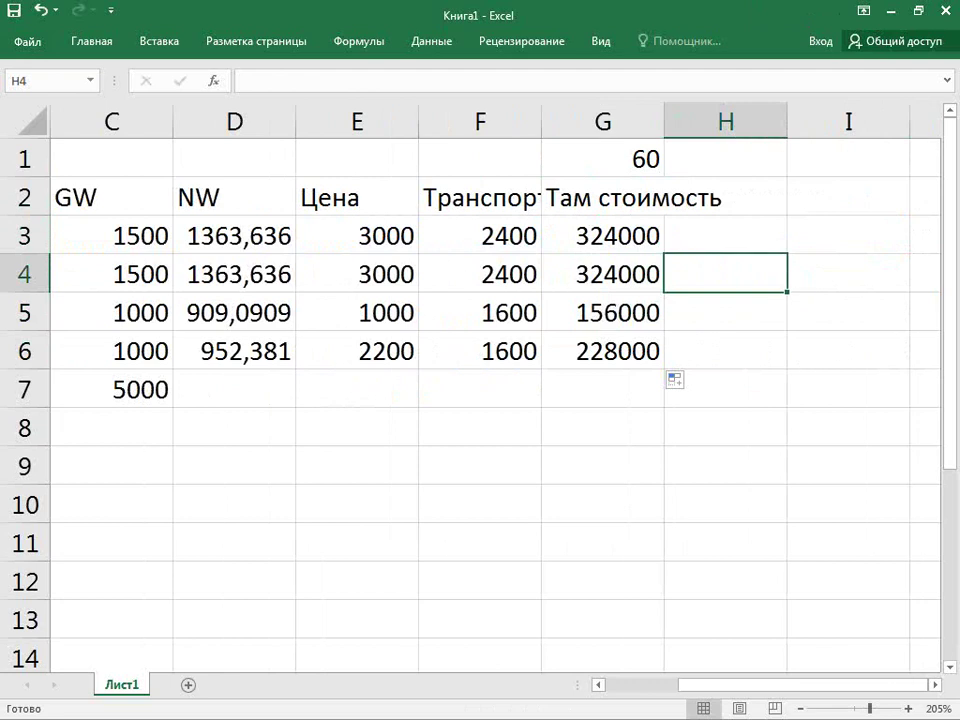
Inspect the customs value formula in G3 and the transport allocation formula in F3.
click(603, 273)
click(603, 235)
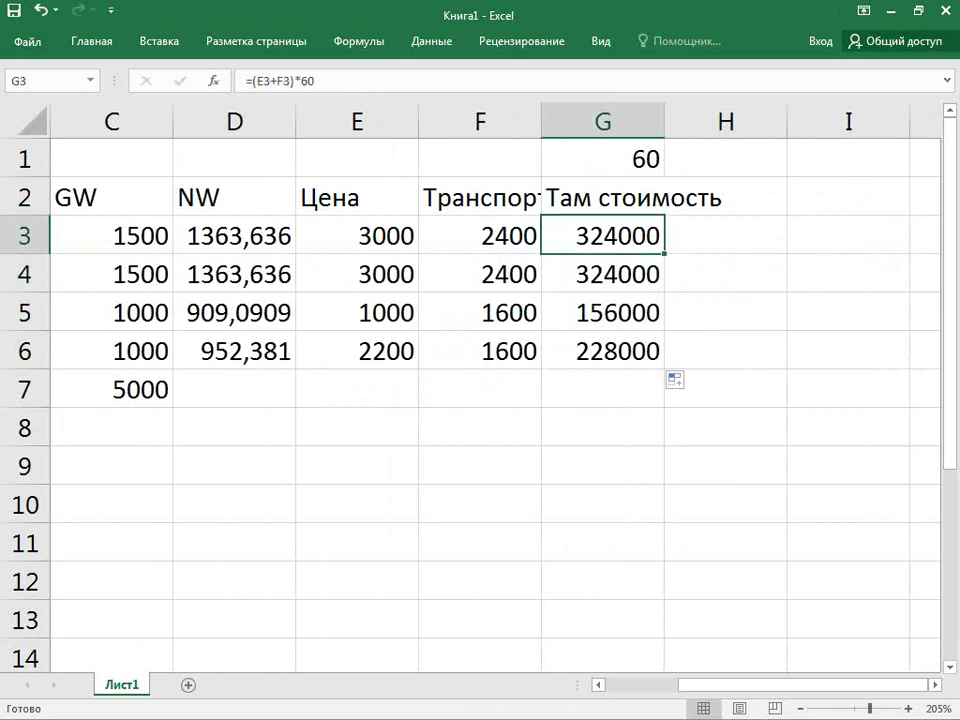
double_click(568, 236)
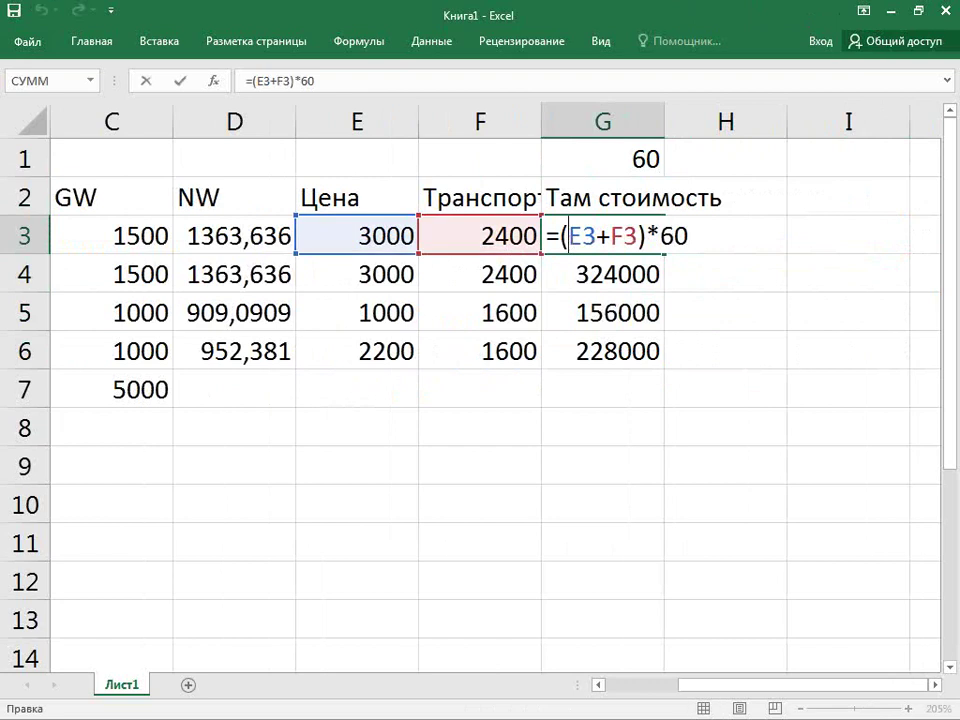
key(Return)
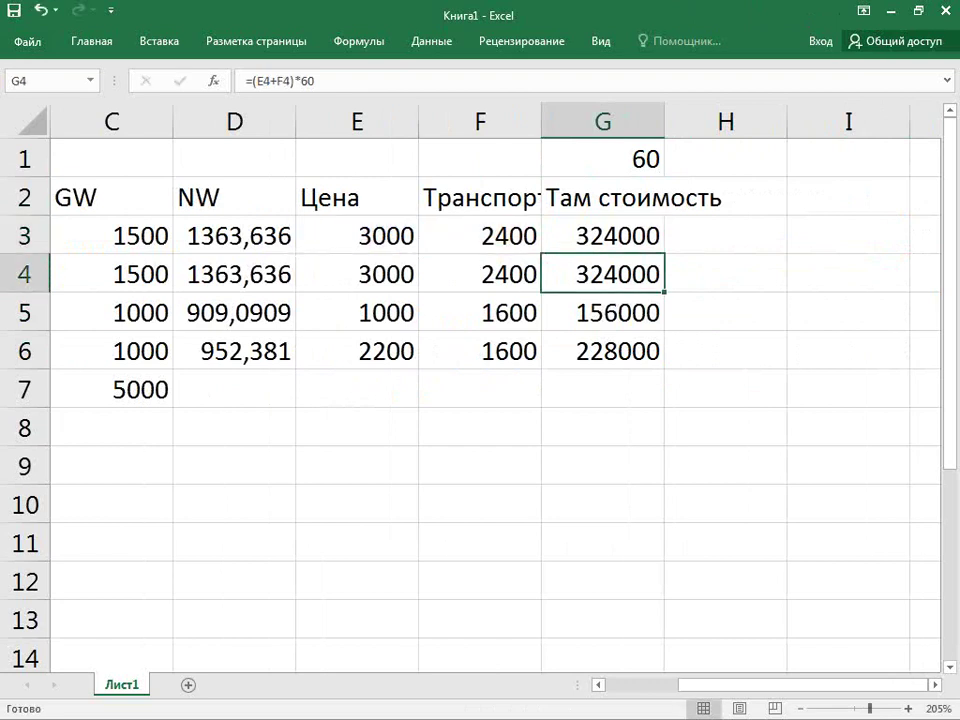
click(480, 236)
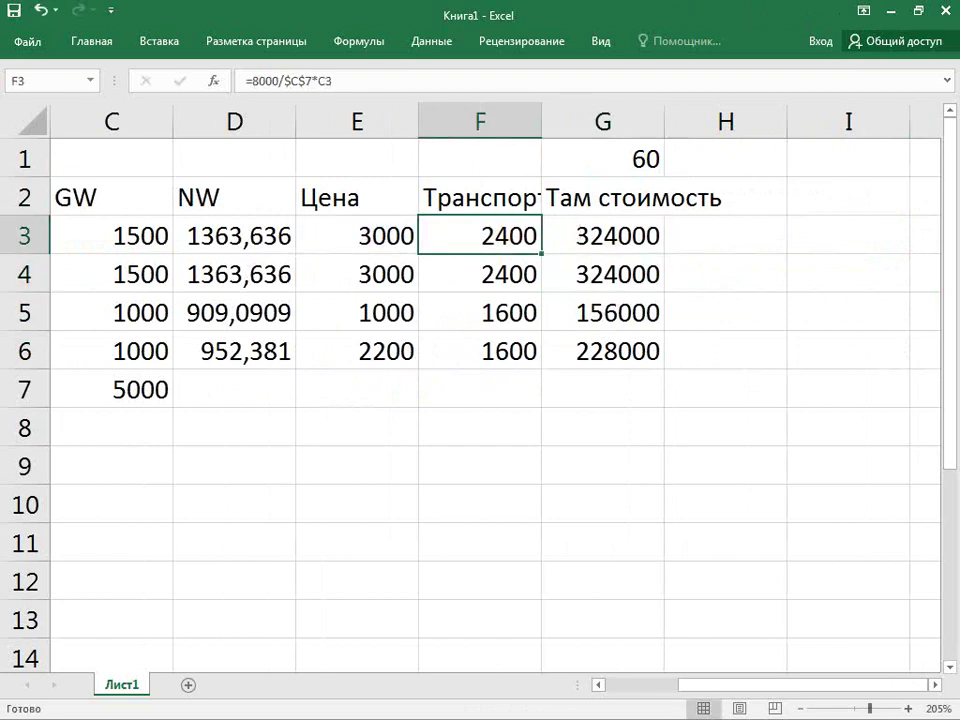
double_click(489, 224)
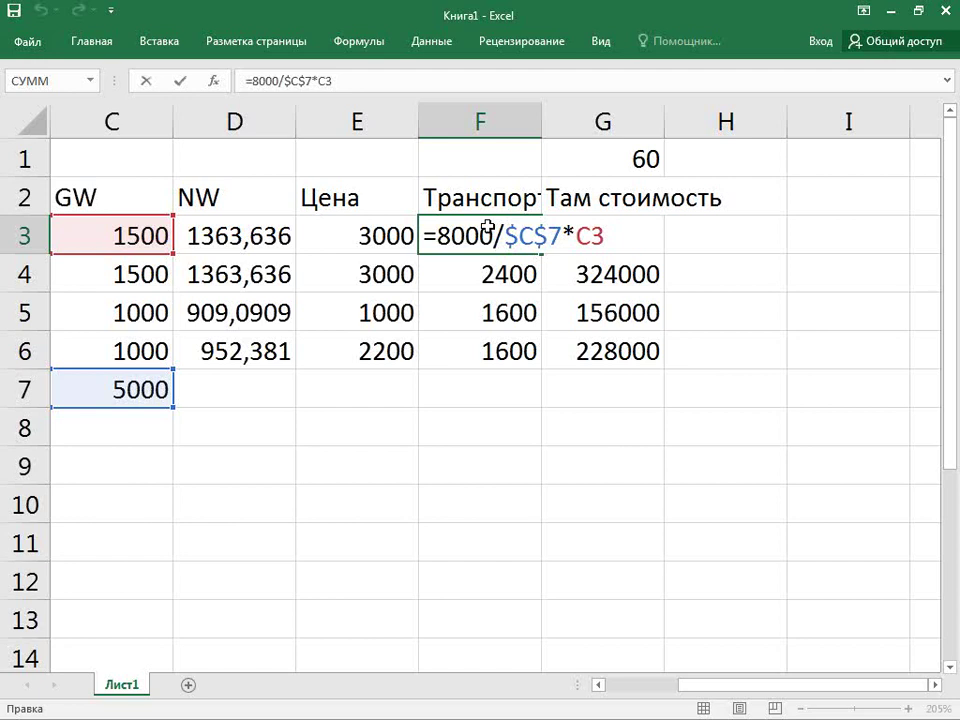
key(Return)
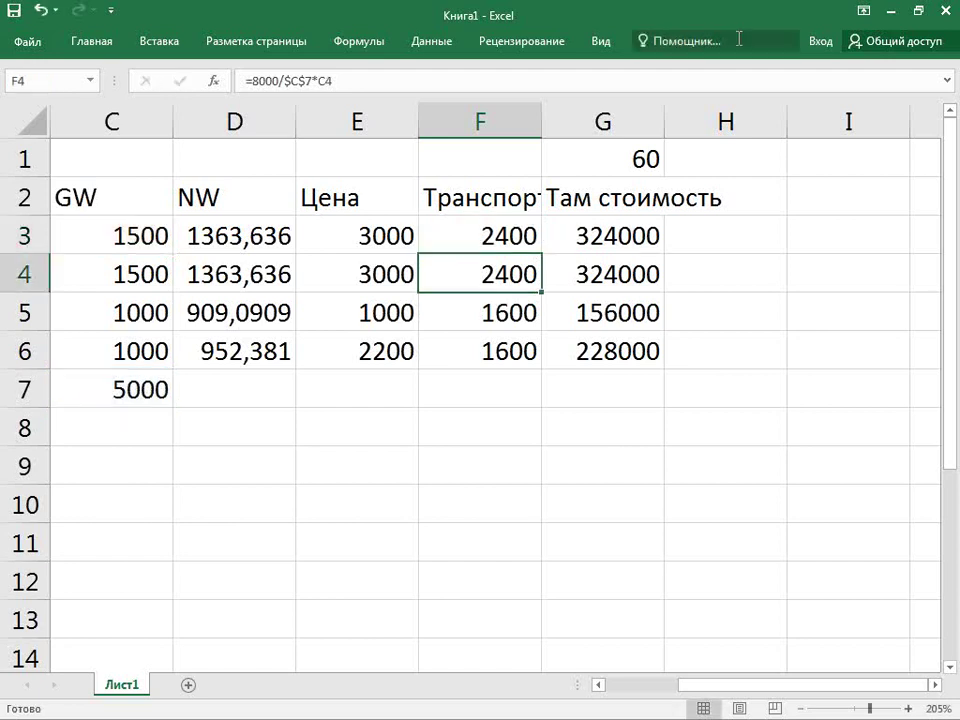
Widen column H and add the column headers ТП1 in H2 and ТП2 in I2.
drag(786, 120, 864, 115)
click(765, 197)
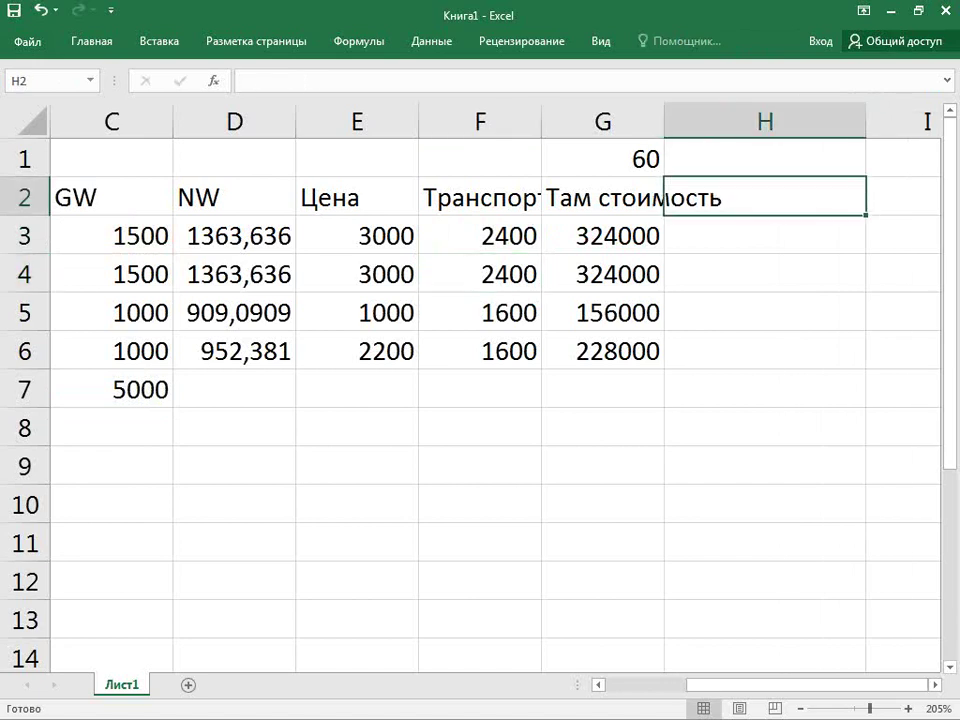
text(ТП1)
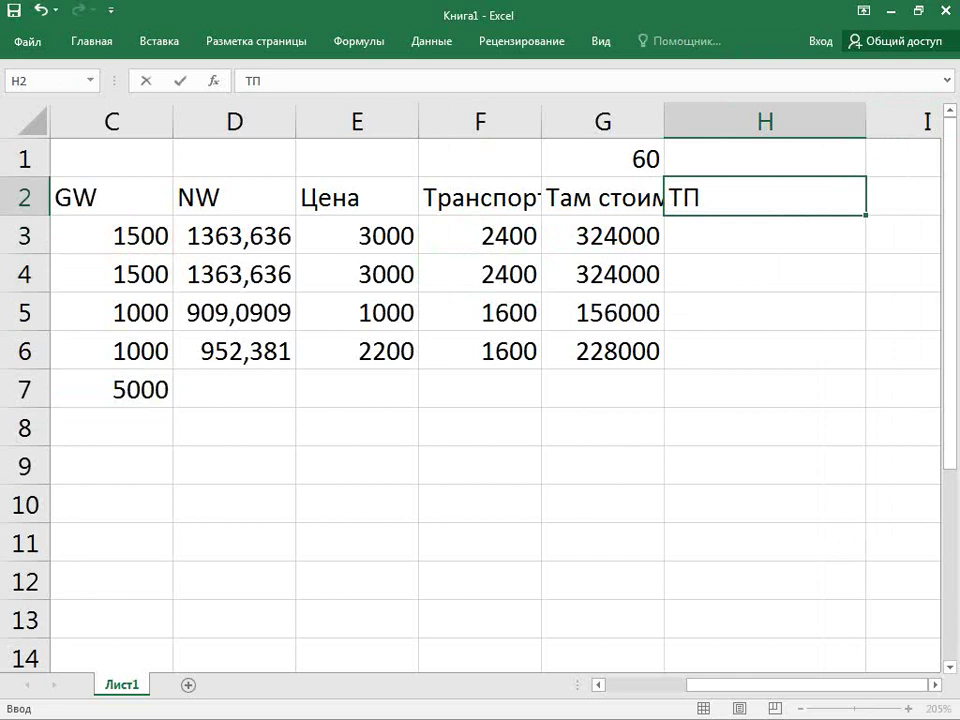
key(Return)
click(900, 197)
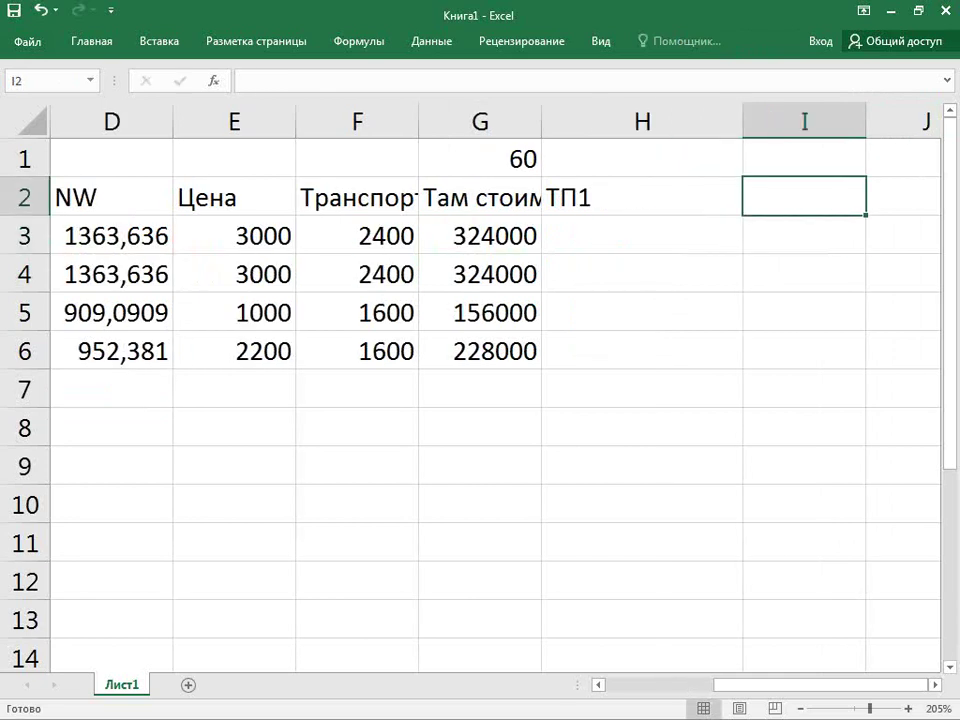
text(ТП2)
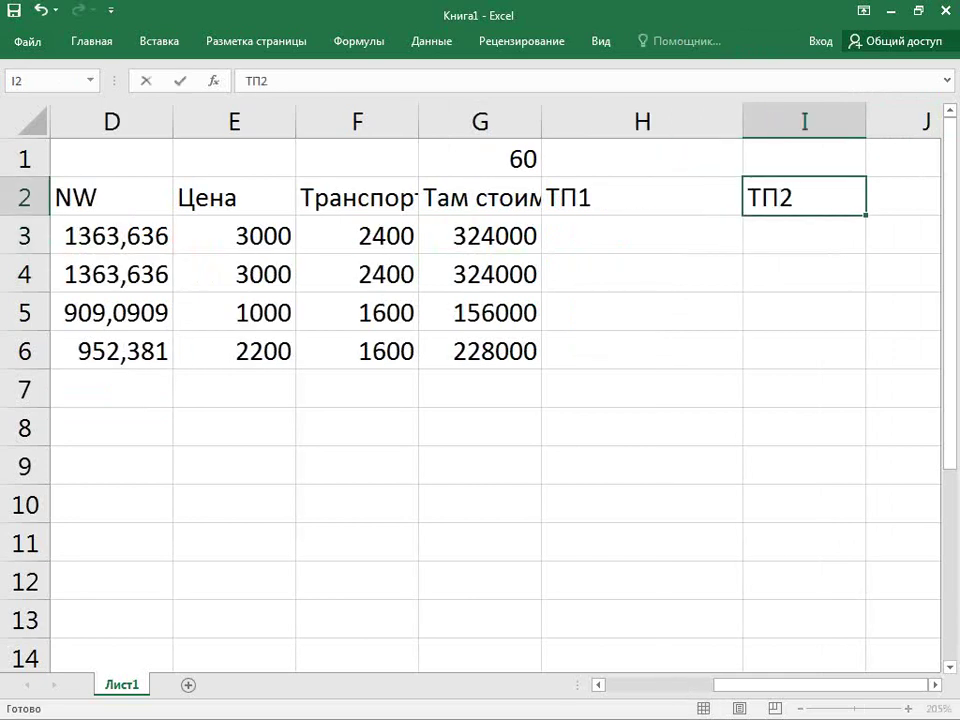
key(Return)
click(804, 197)
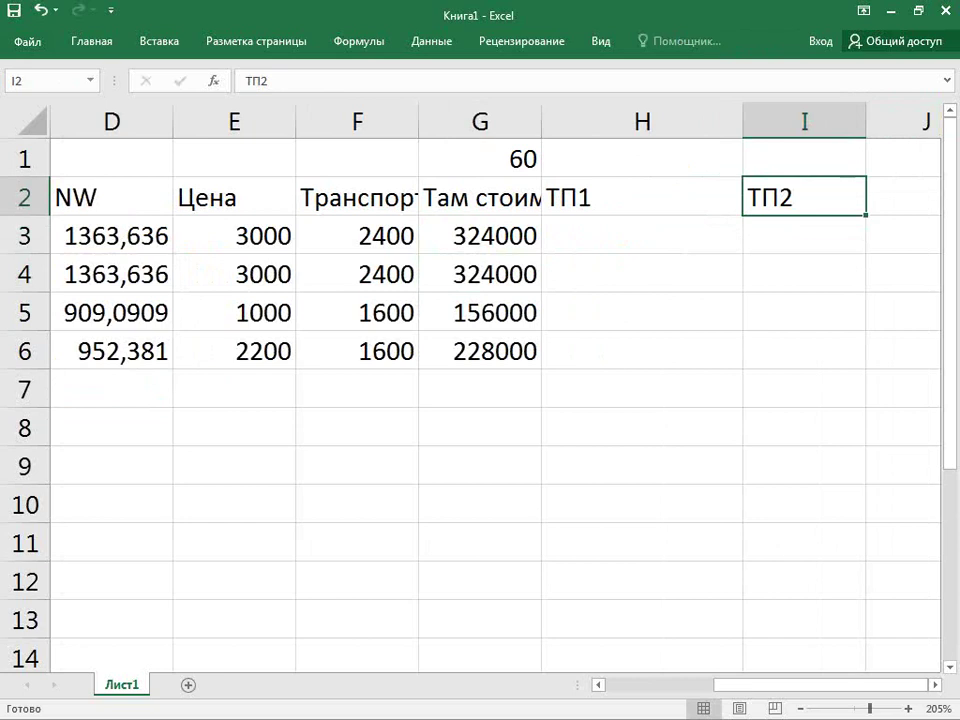
drag(756, 185, 686, 193)
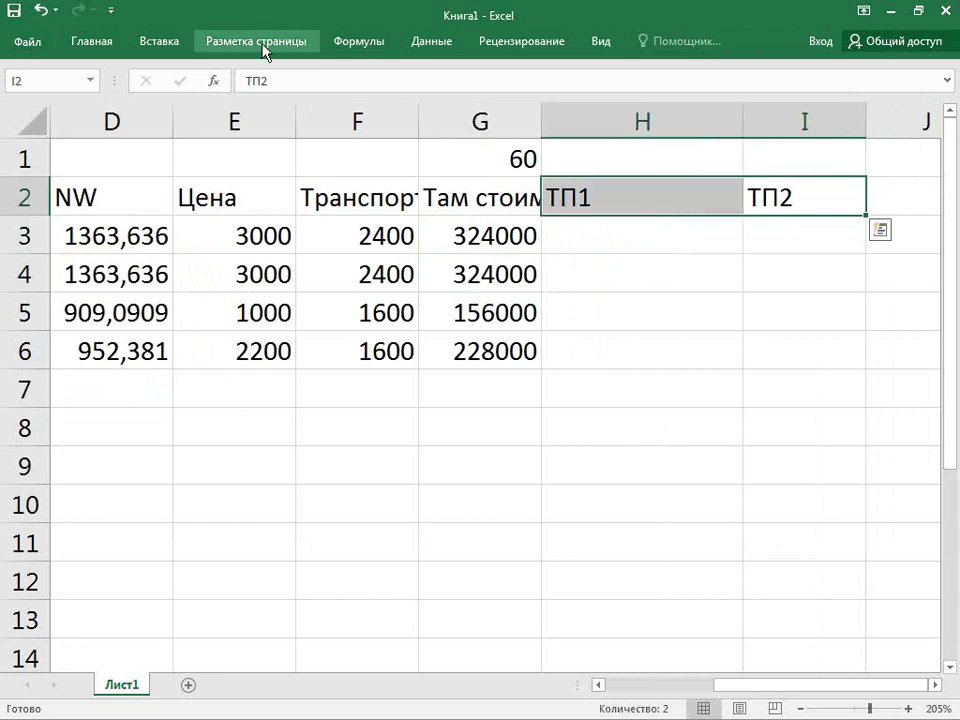
click(660, 275)
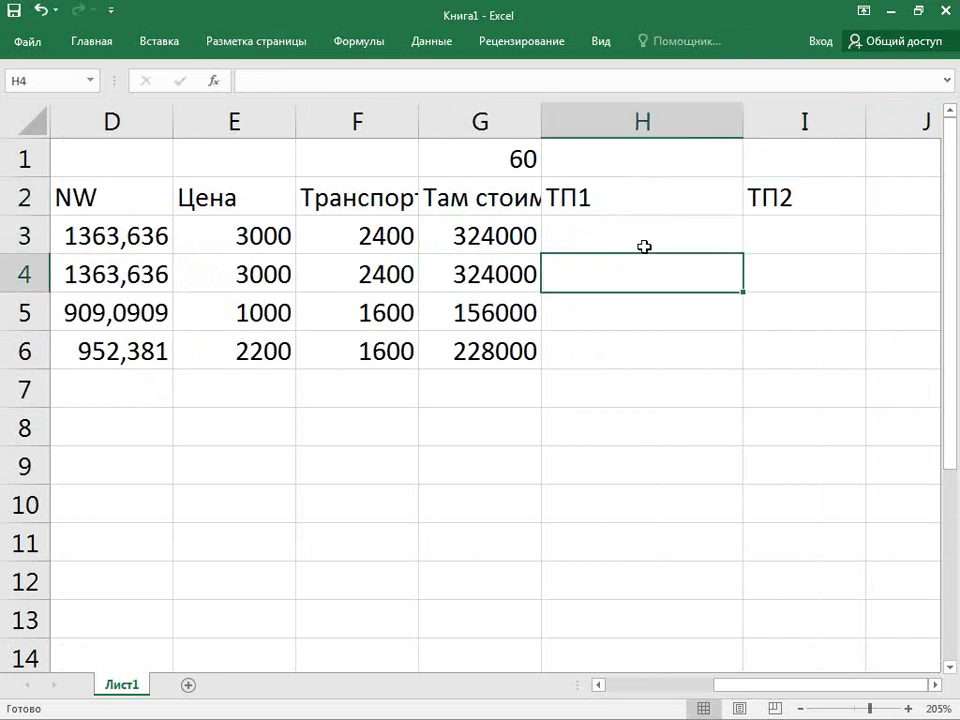
click(642, 244)
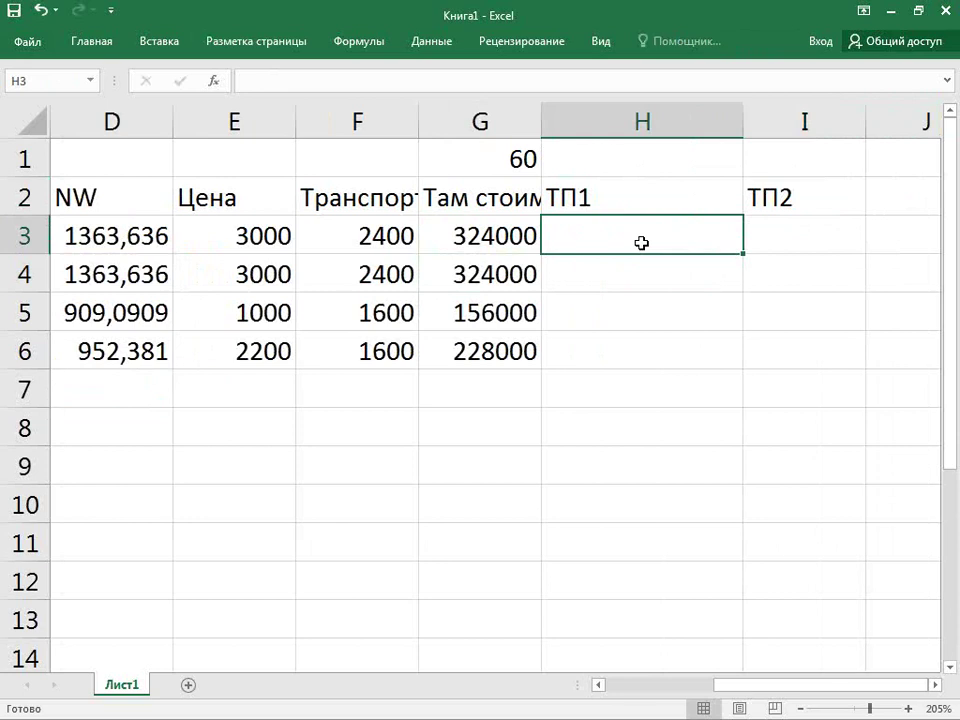
key(Left)
key(Left)
key(Home)
key(Right)
key(Right)
key(Right)
key(Right)
key(Right)
key(Right)
key(Right)
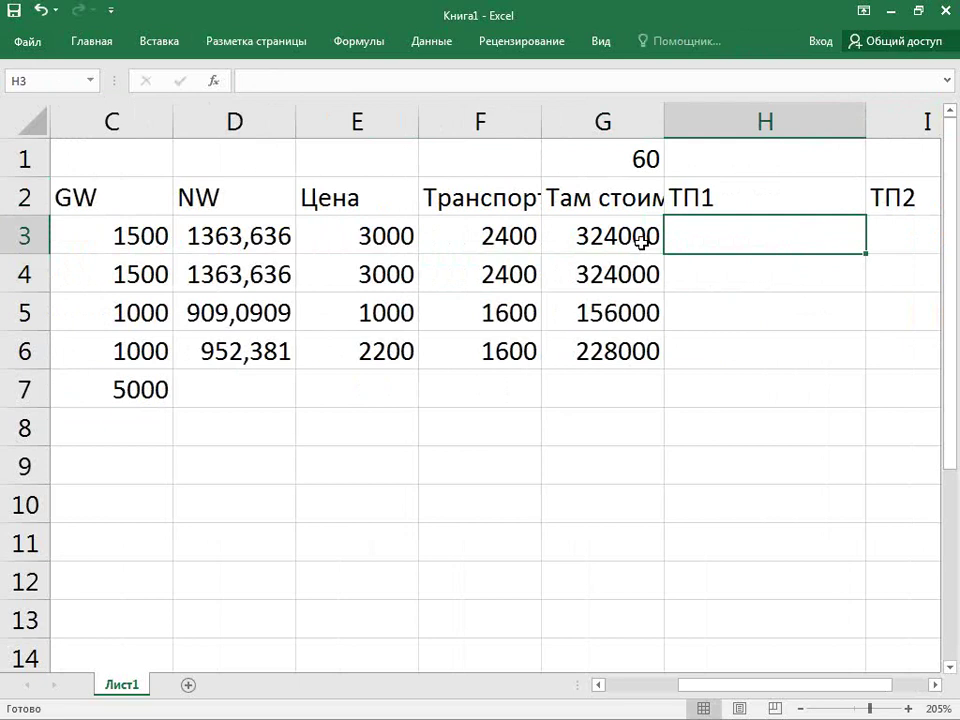
key(alt+Tab)
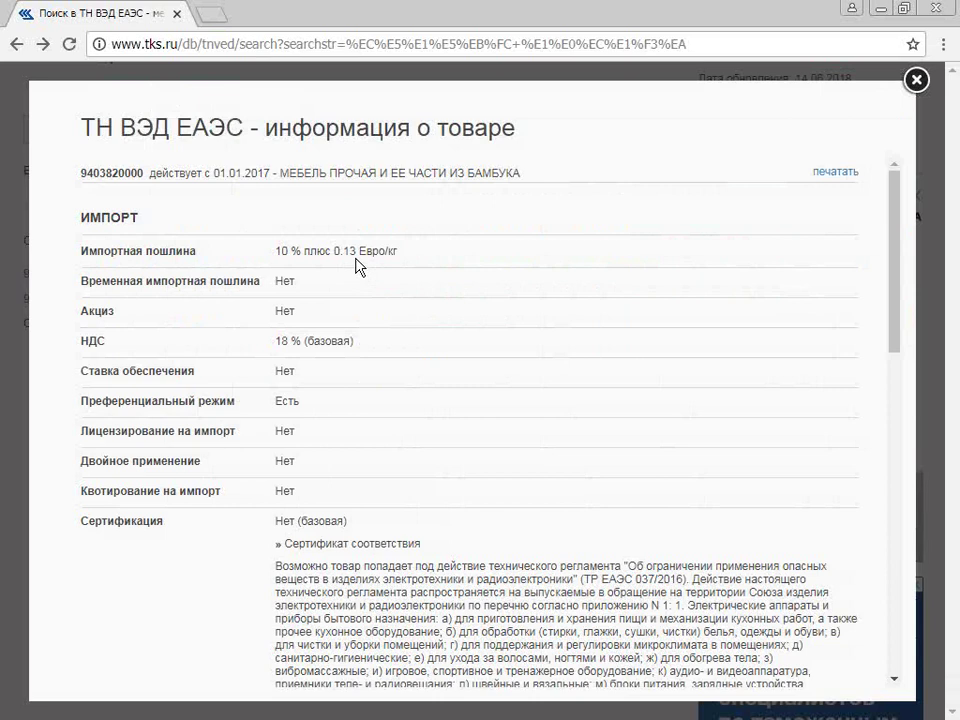
key(alt+Tab)
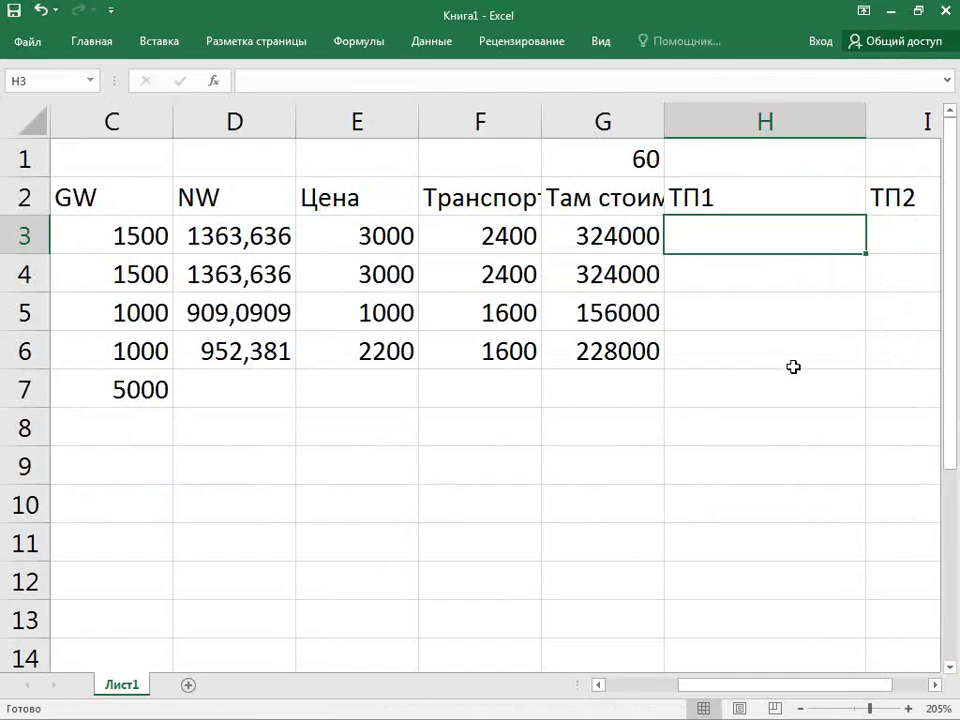
text(0,1)
key(Return)
key(Up)
key(Right)
key(Left)
Format cells H3 to H6 in the ТП1 column with the Процентный number format.
drag(662, 240, 621, 348)
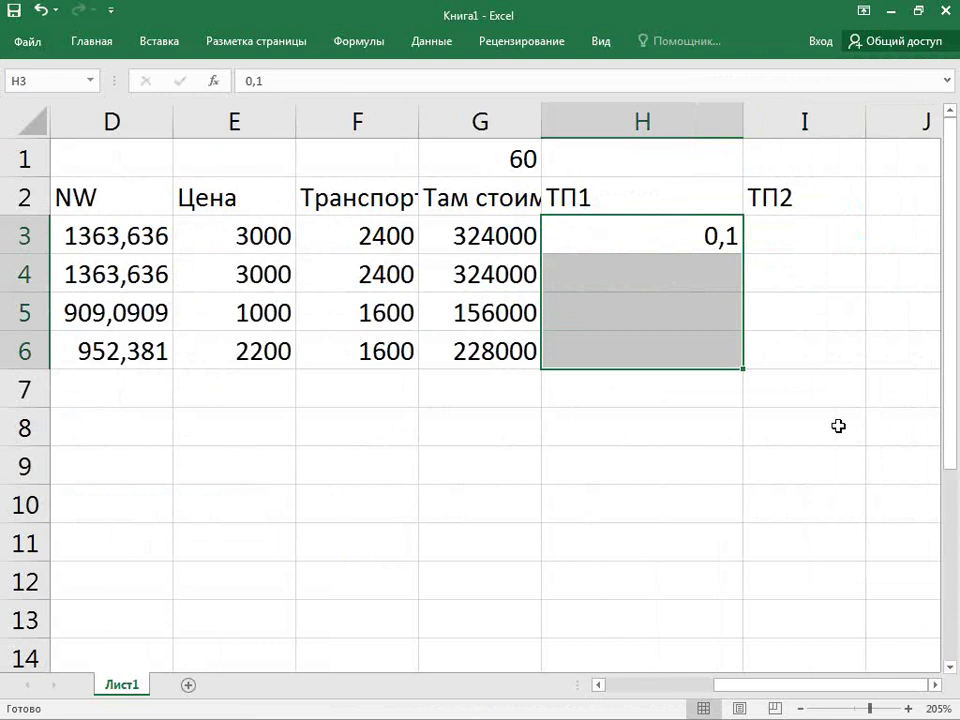
key(ctrl+1)
right_click(633, 262)
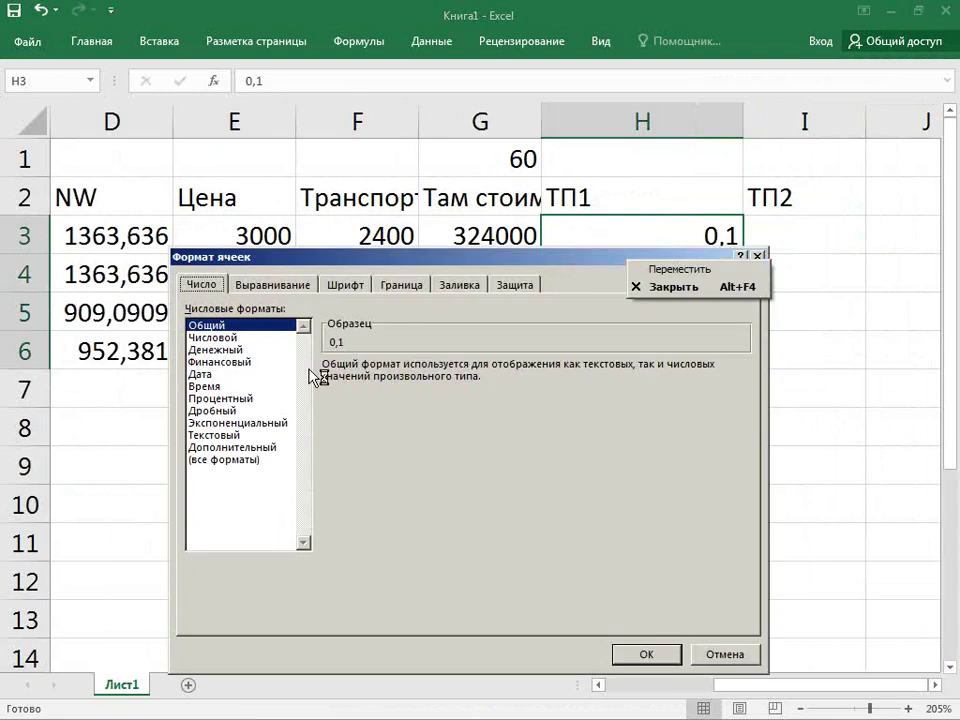
click(248, 398)
click(646, 655)
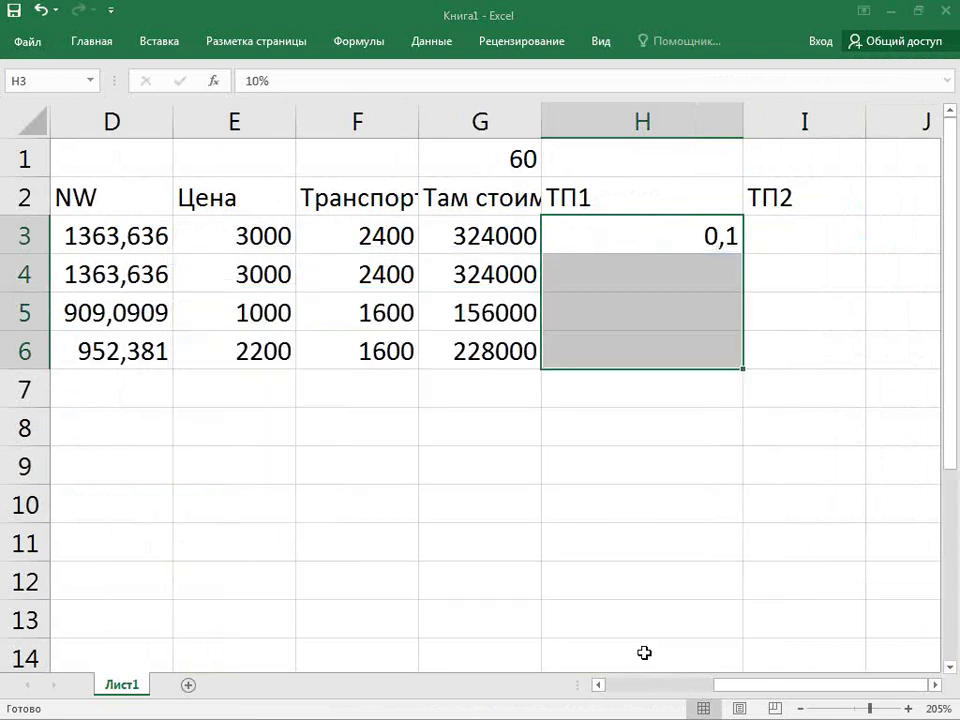
click(714, 414)
Recheck the per-kilogram duty component on the tks.ru page and enter 0,13 in cell I3 under ТП2.
click(781, 242)
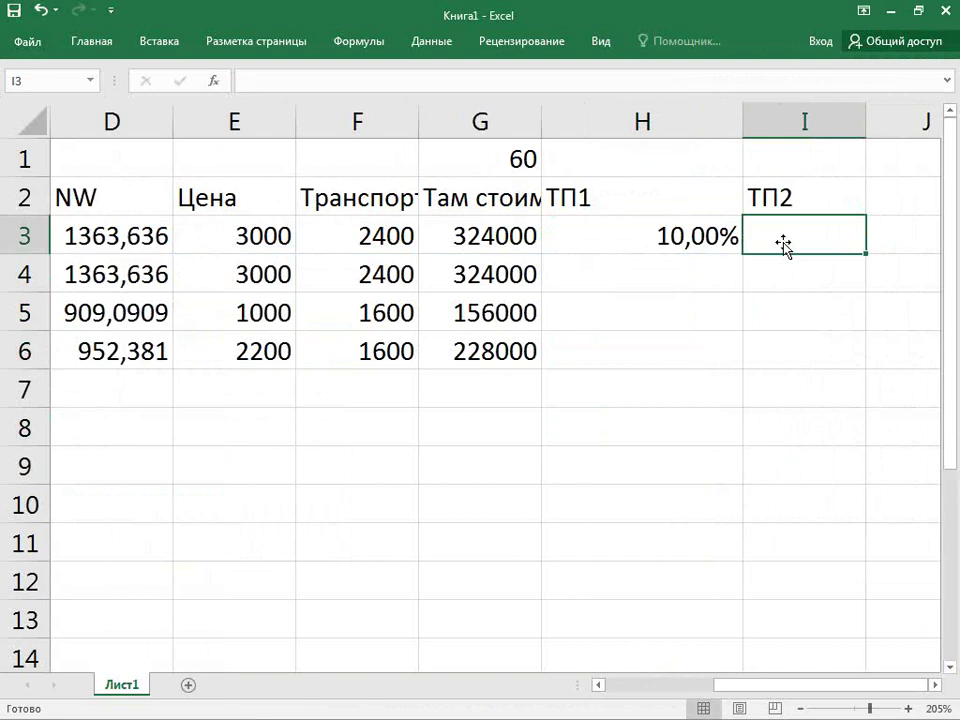
key(alt+Tab)
key(alt+Tab)
text(0,13)
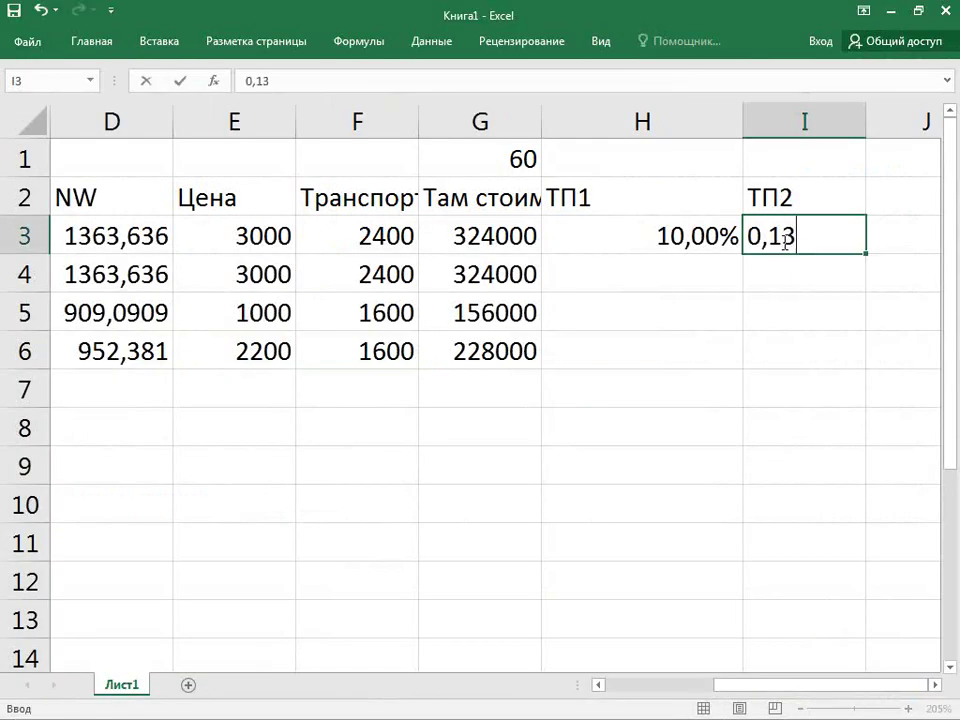
key(Return)
key(Left)
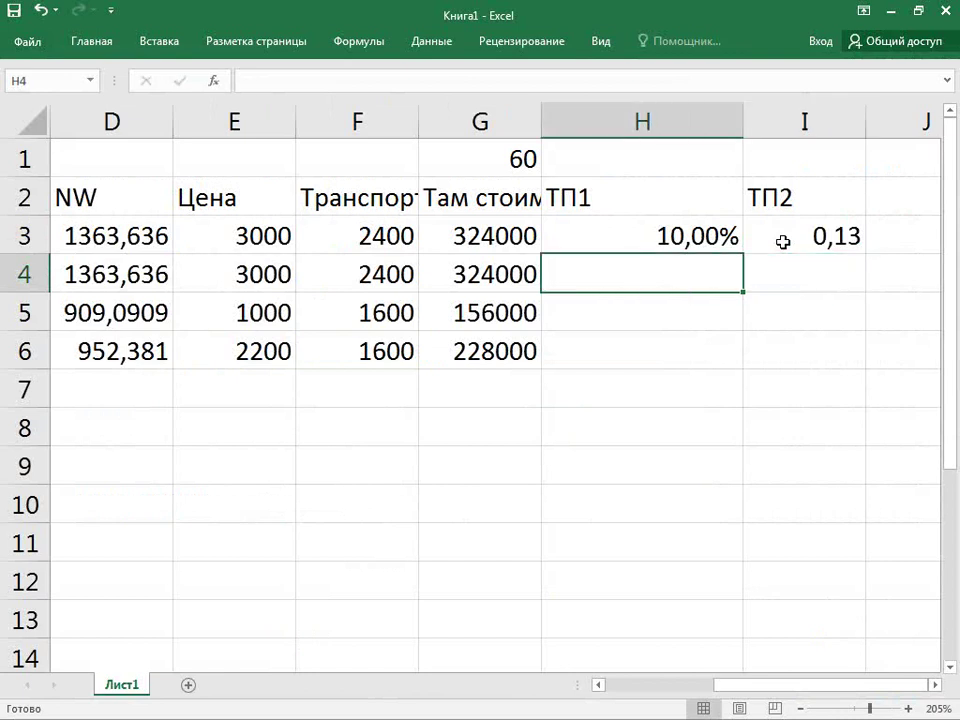
key(Left)
key(Left)
key(Left)
key(Left)
key(Left)
key(Left)
key(Left)
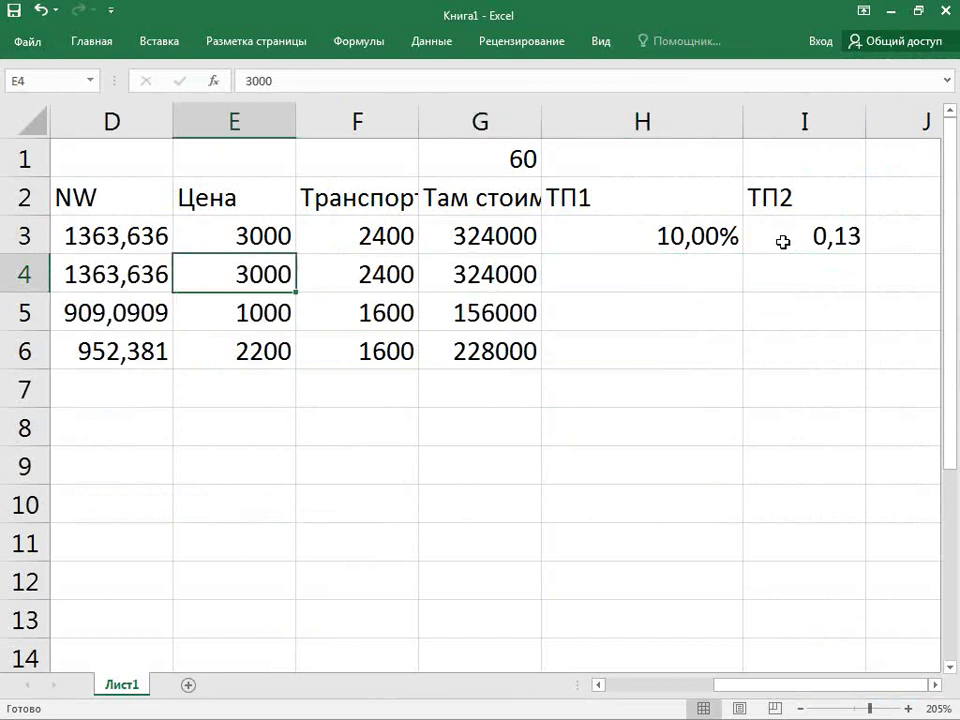
key(Right)
key(Right)
key(Right)
key(Right)
key(Right)
key(Right)
key(Right)
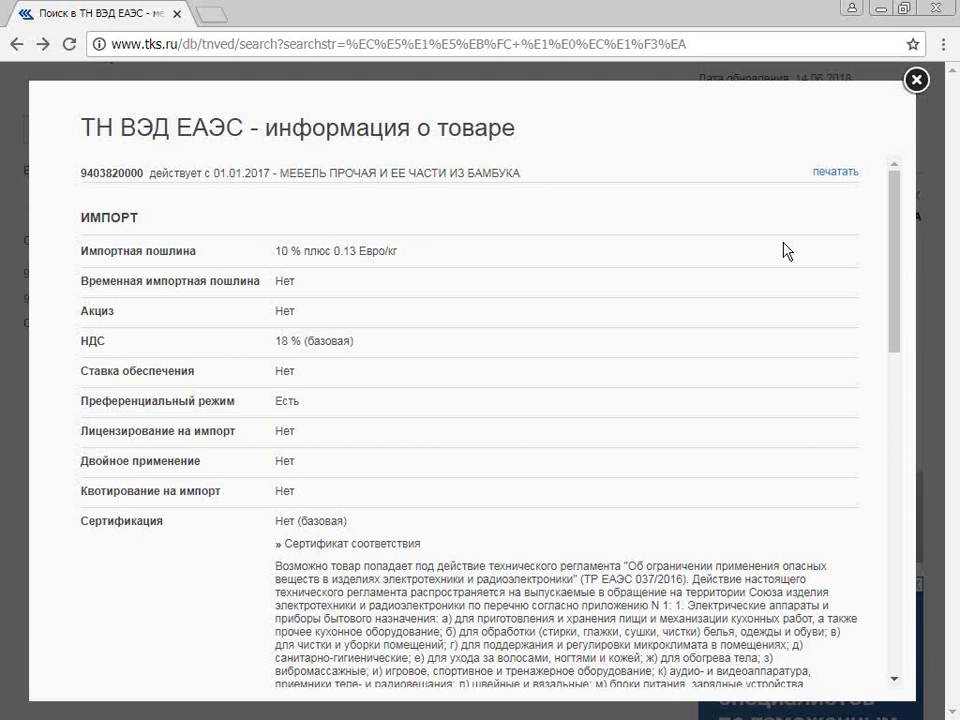
key(Escape)
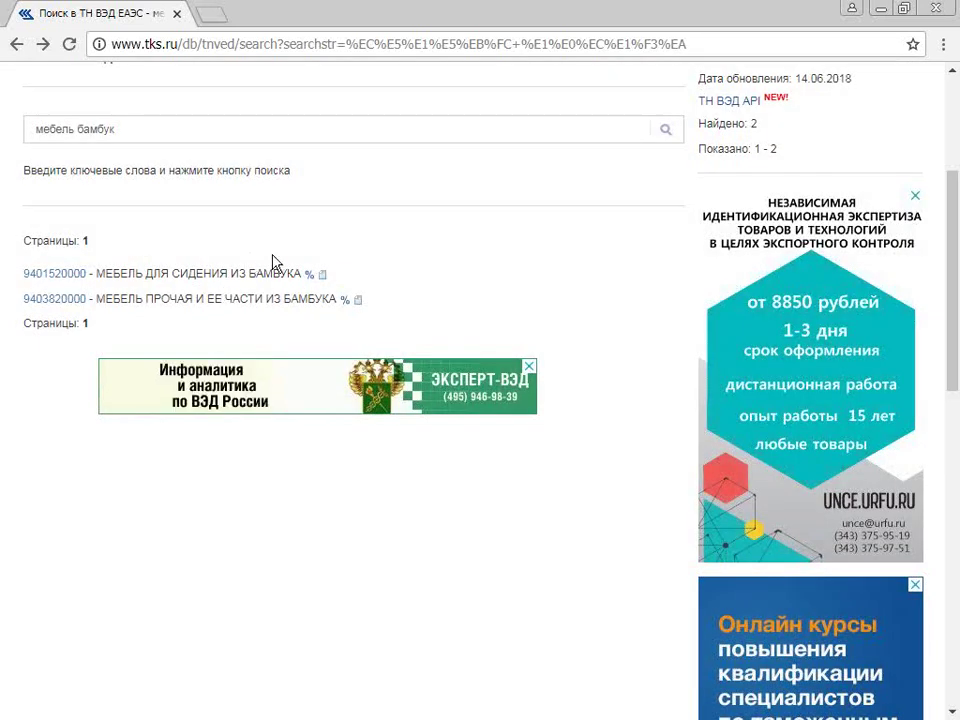
click(308, 276)
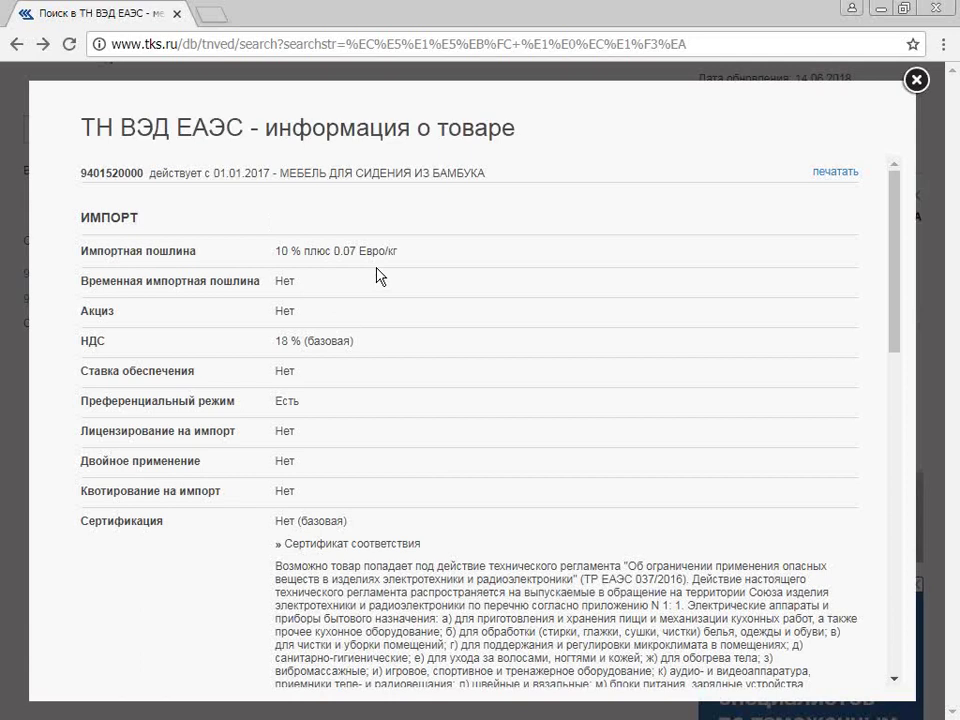
key(Escape)
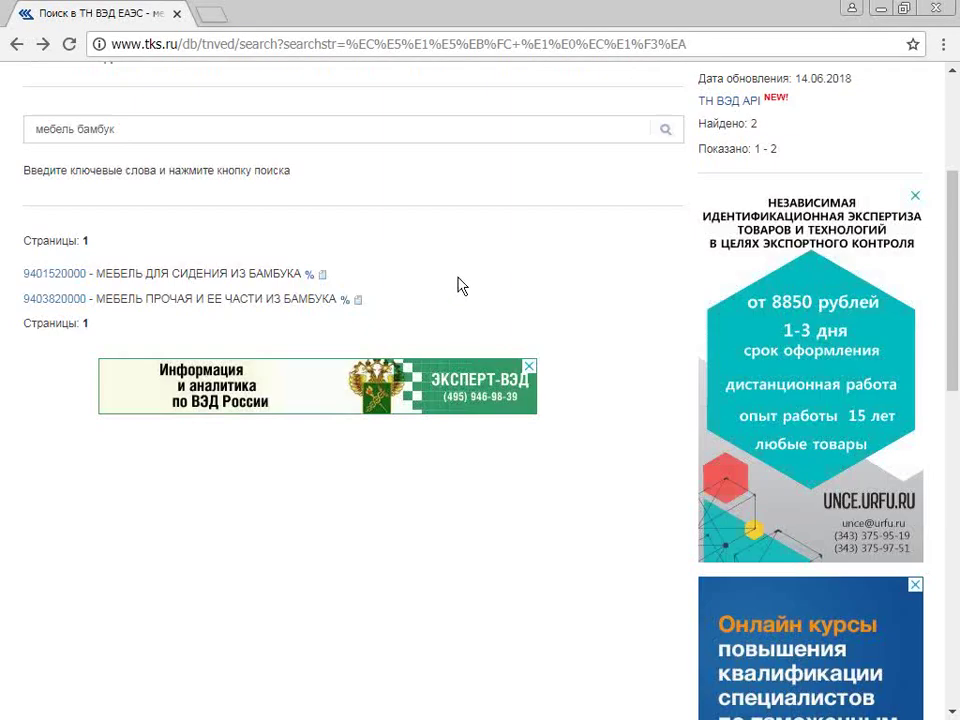
key(alt+Tab)
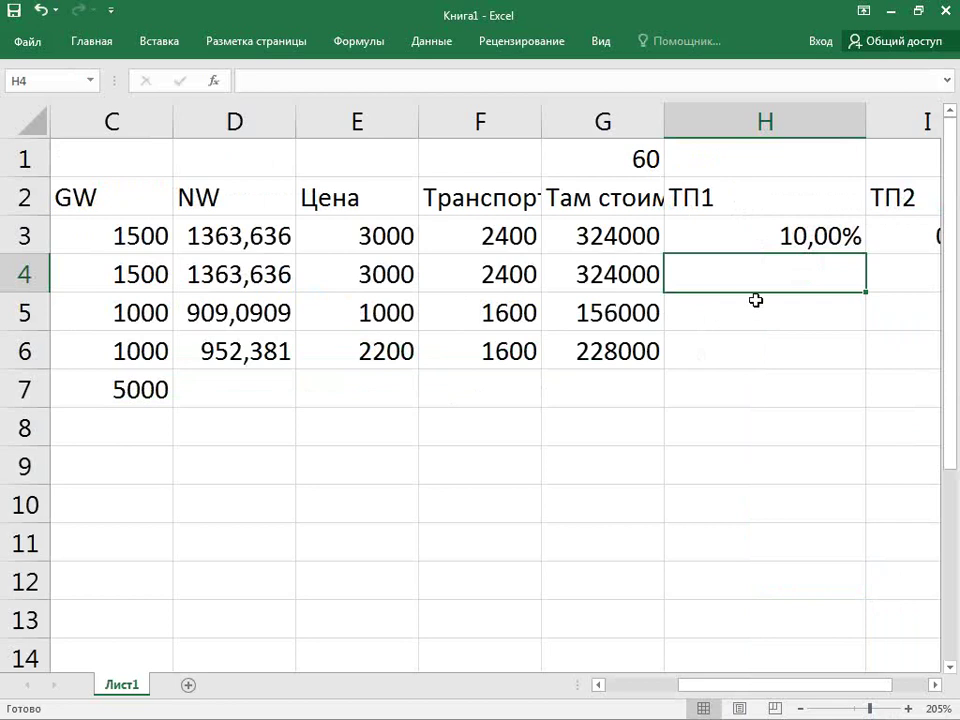
key(Up)
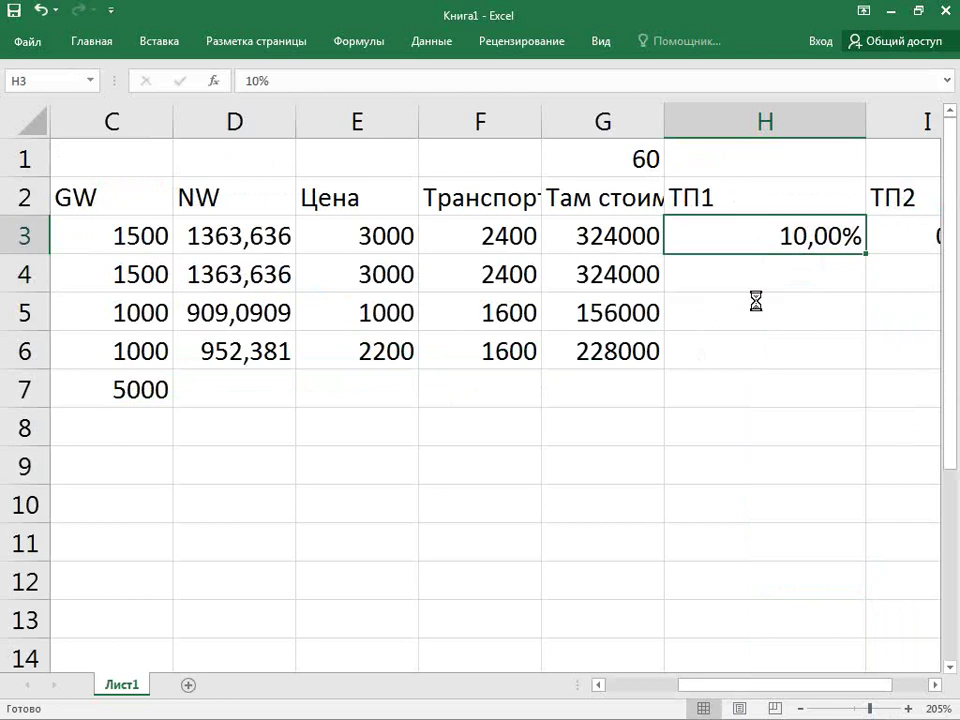
key(ctrl+c)
key(Down)
key(ctrl+v)
key(Right)
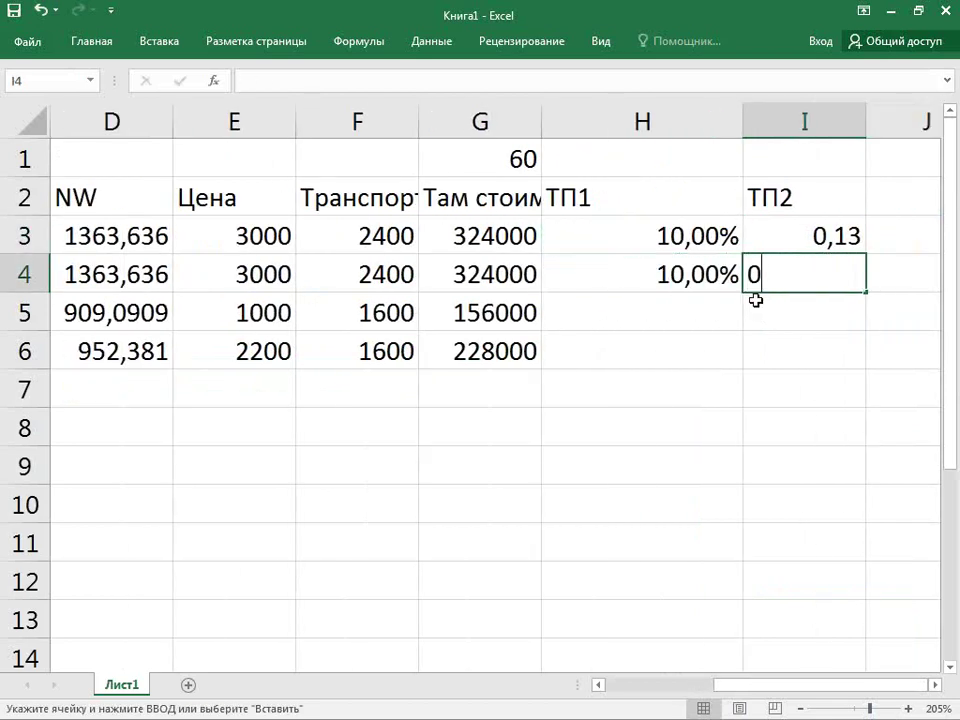
text(0,07)
key(Return)
key(Down)
key(Up)
key(Left)
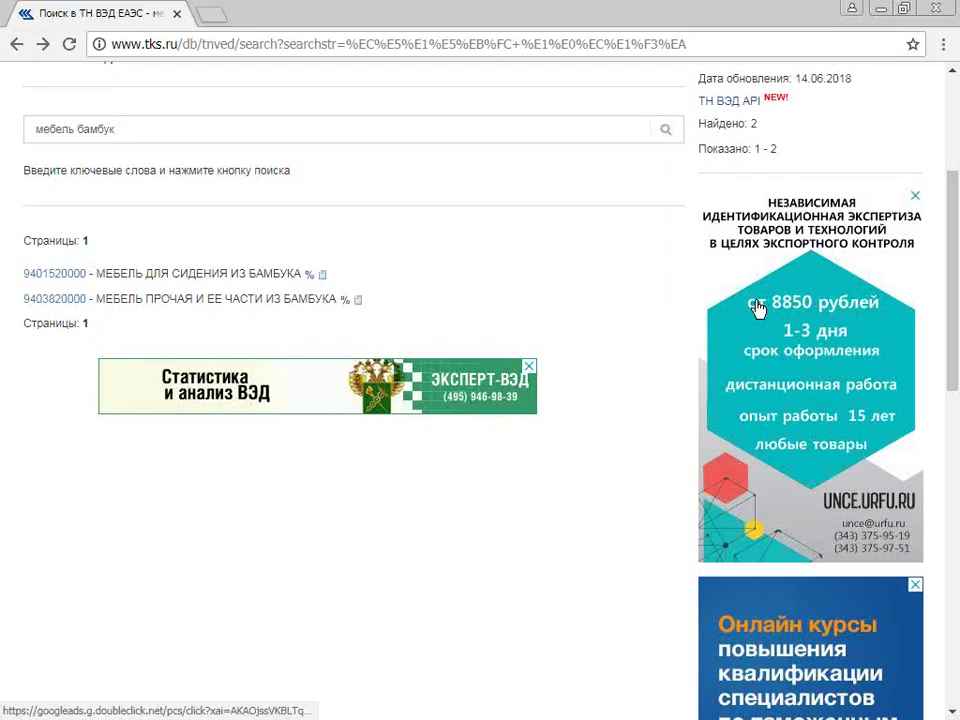
click(314, 276)
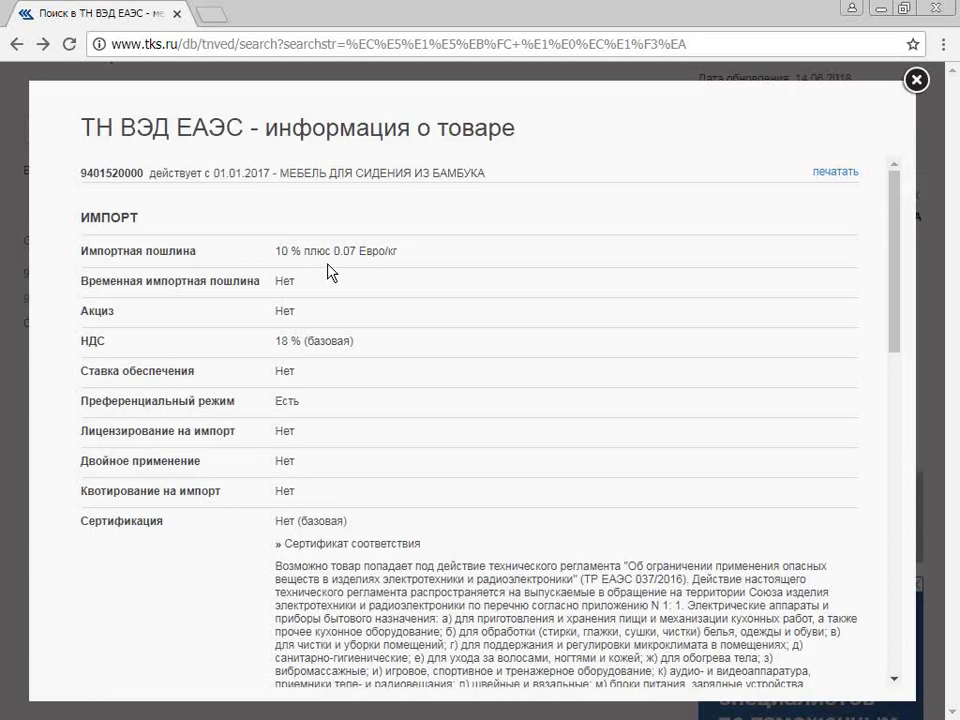
click(918, 82)
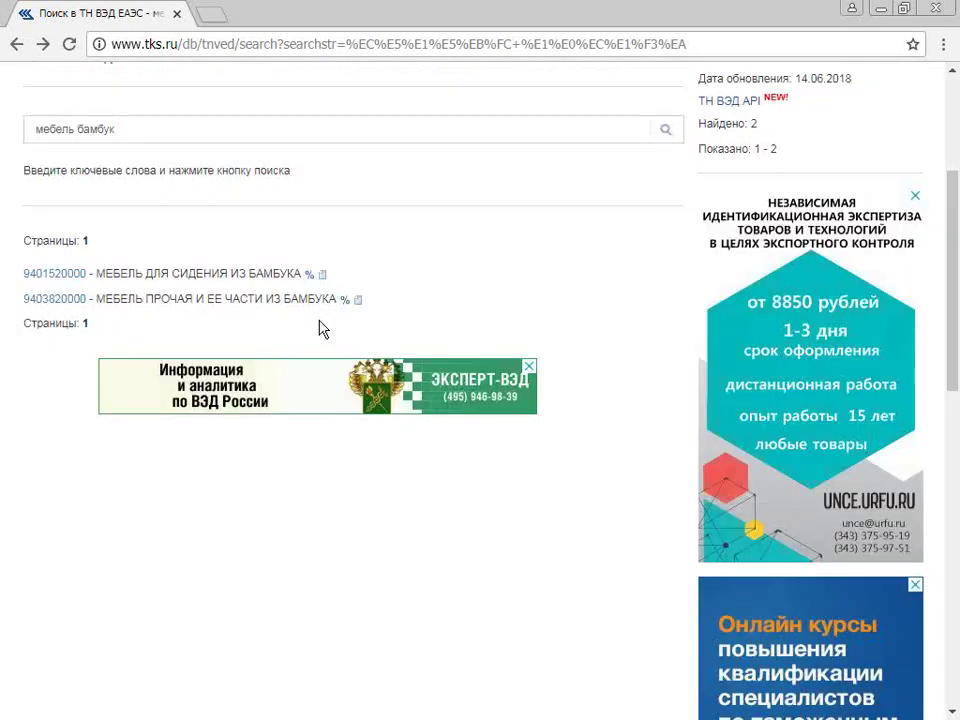
Search the tks.ru ТН ВЭД database for "сувениры дерево" in place of the bamboo furniture query.
click(236, 122)
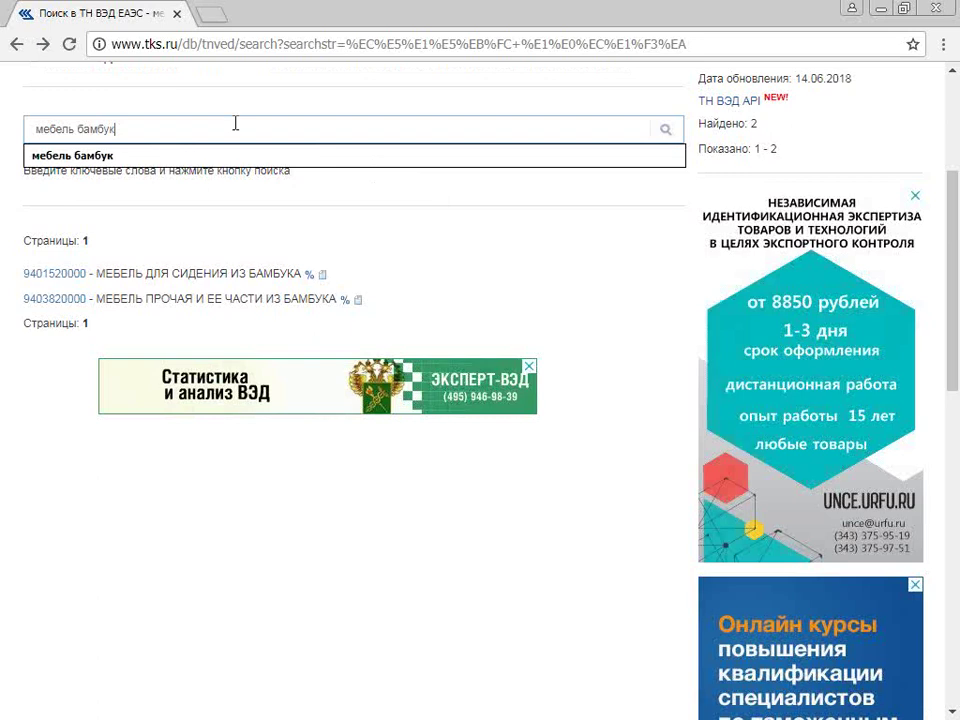
key(ctrl+a)
key(Right)
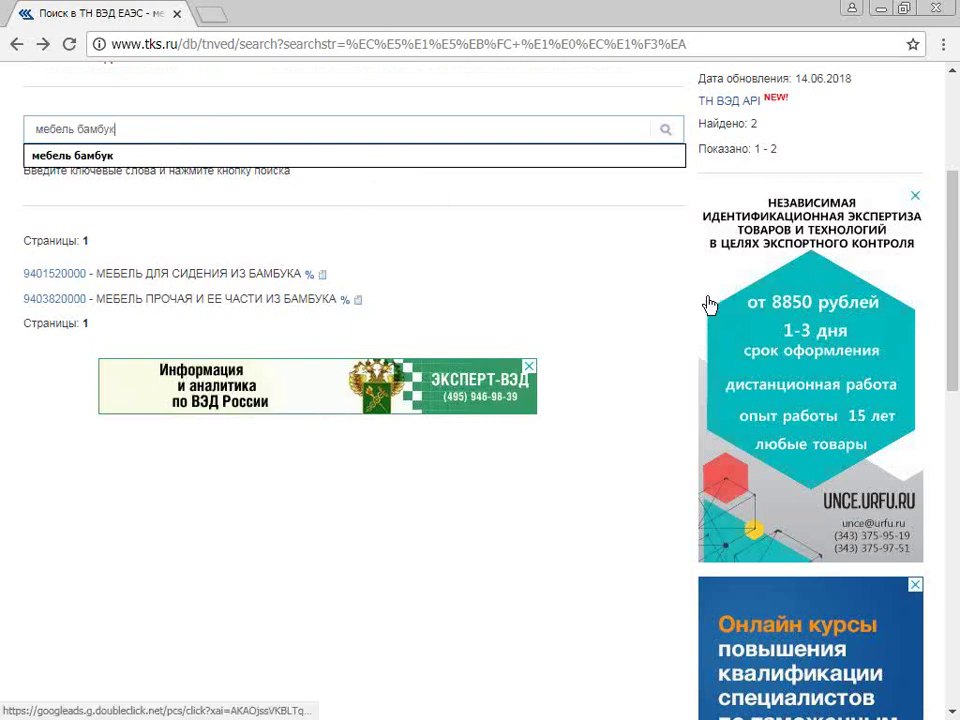
key(alt+Tab)
drag(234, 388, 60, 351)
click(288, 314)
key(alt+Tab)
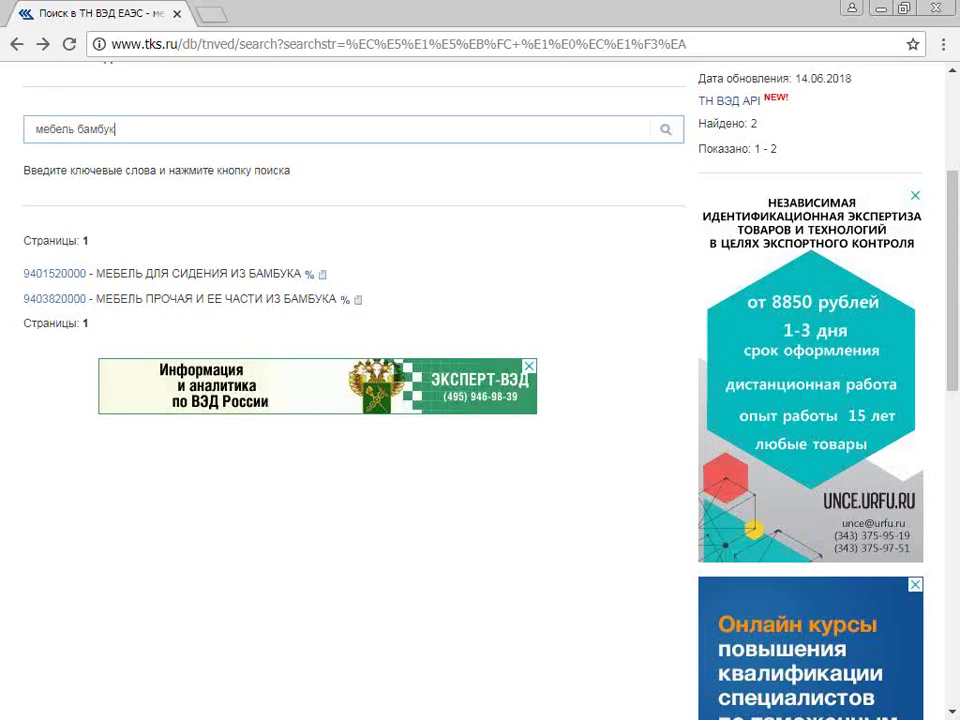
click(133, 124)
drag(133, 124, 6, 122)
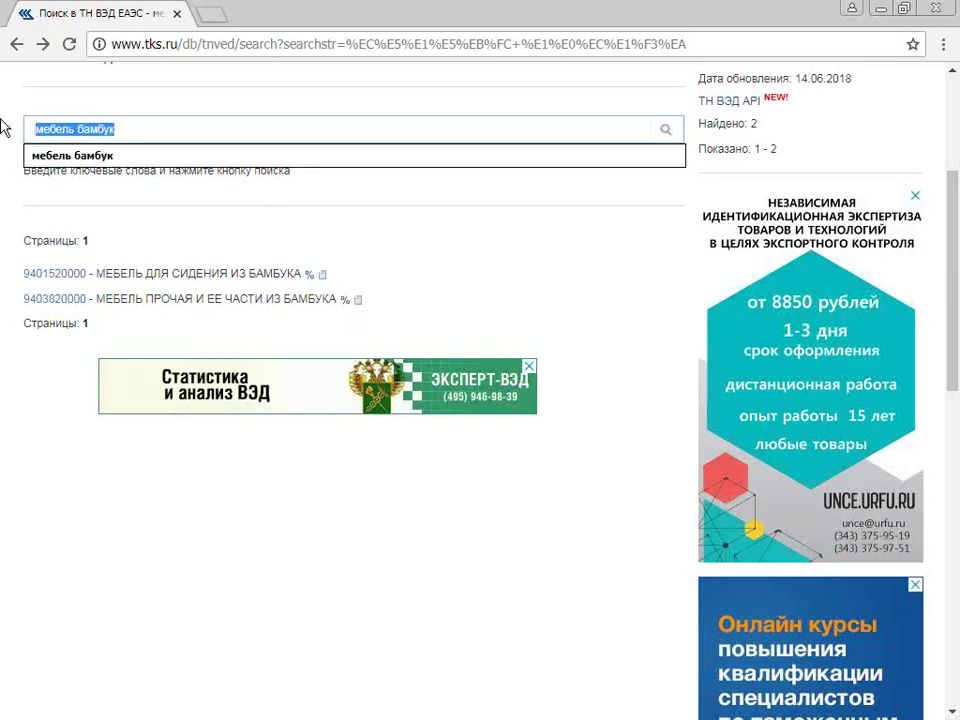
text(сувенир)
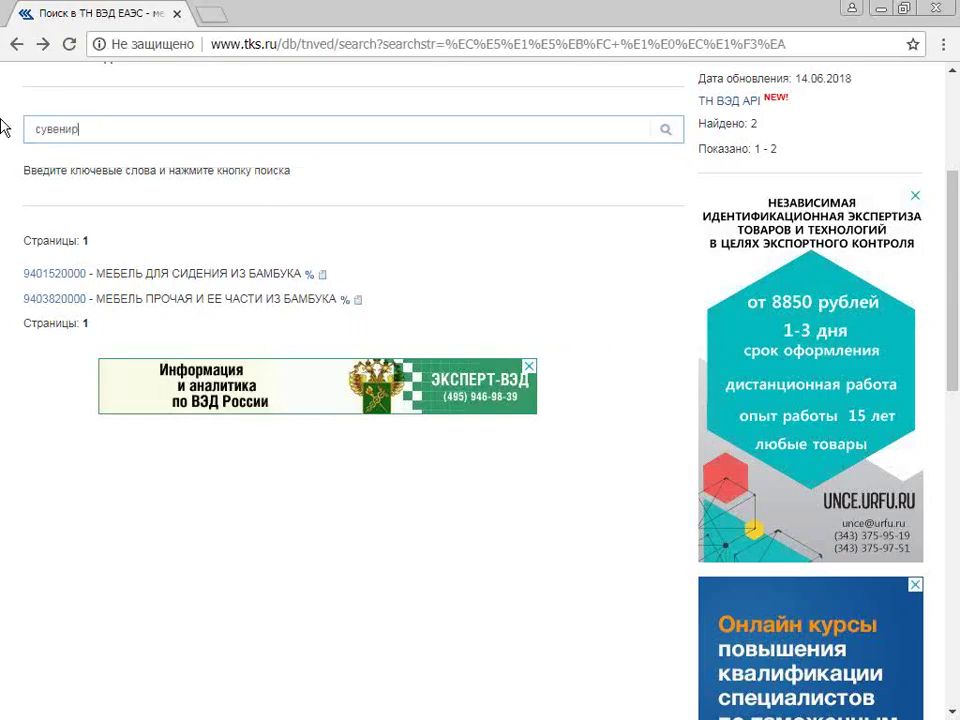
text(ы дерево)
key(Return)
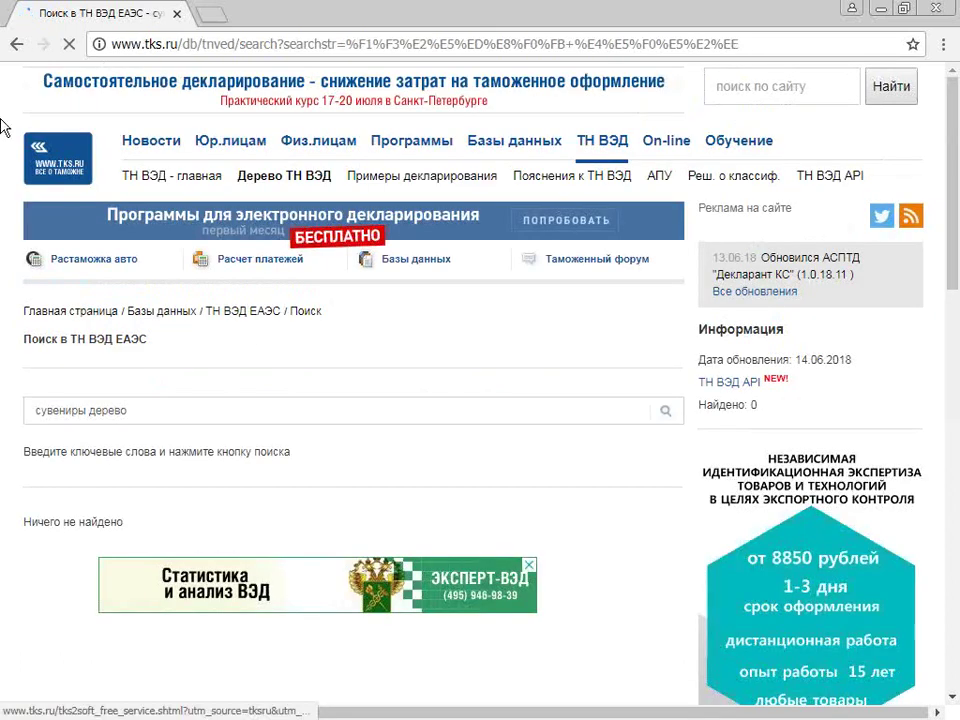
Shorten the ТН ВЭД query to "сувениры" and run the search again.
click(89, 410)
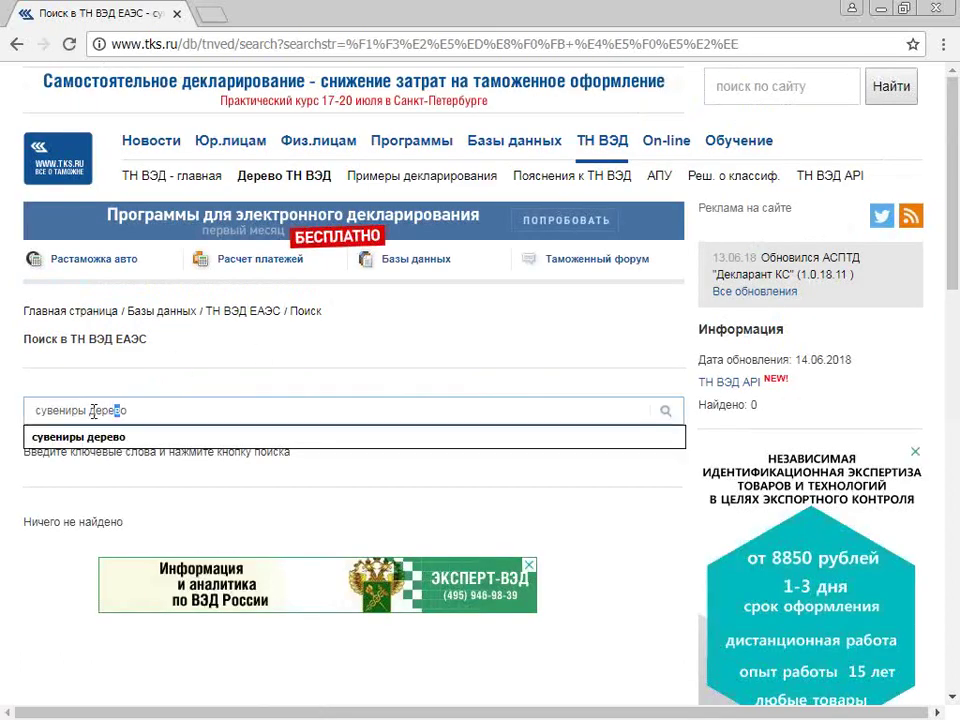
double_click(89, 410)
click(134, 424)
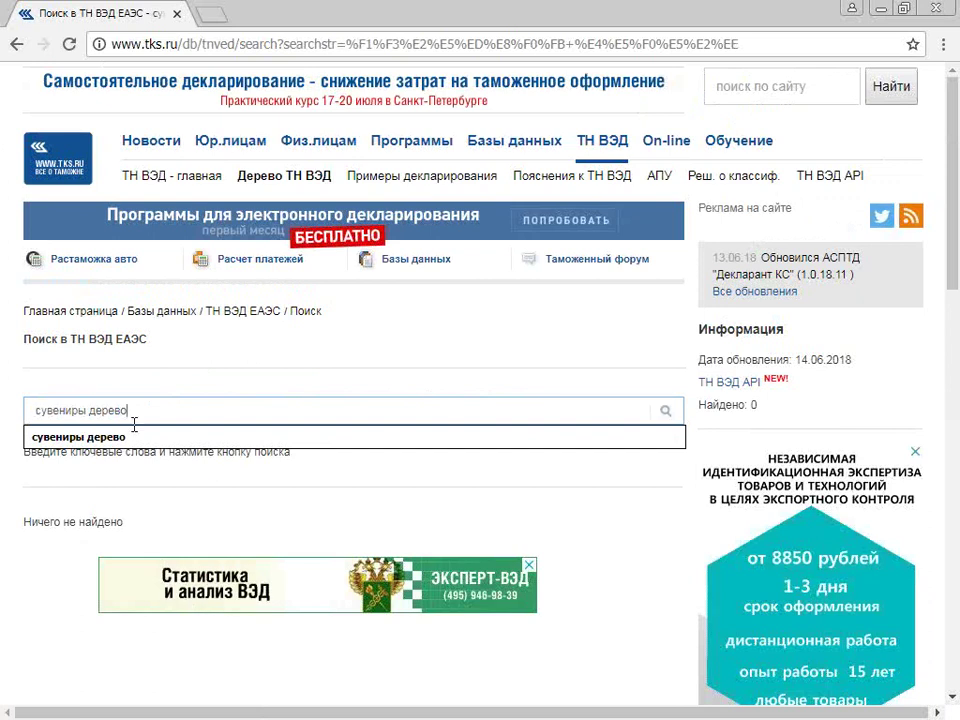
double_click(134, 410)
key(BackSpace)
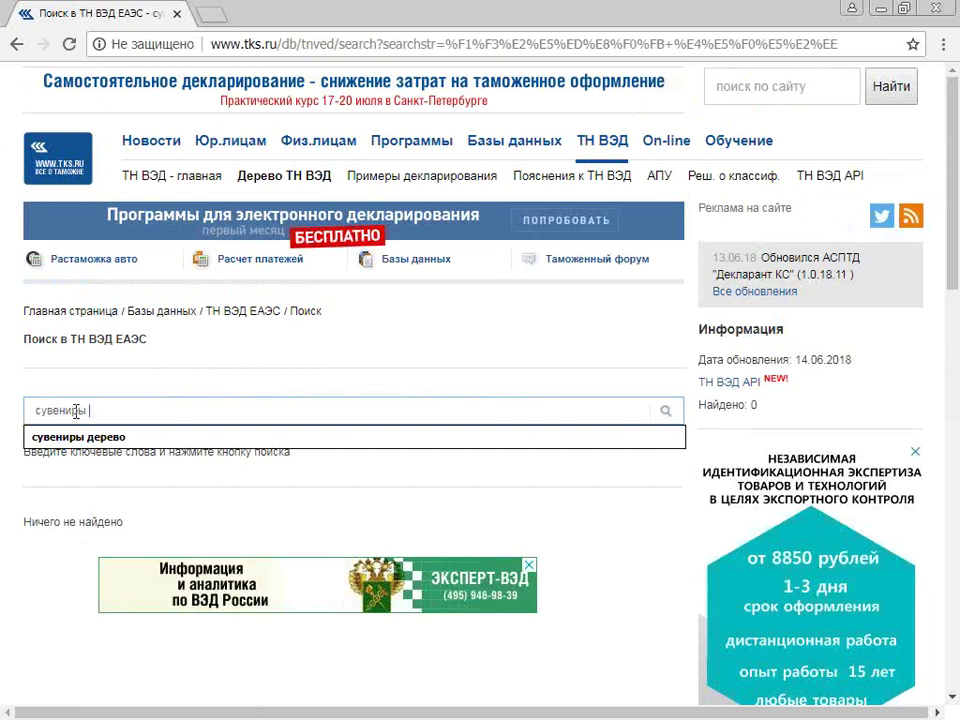
key(Return)
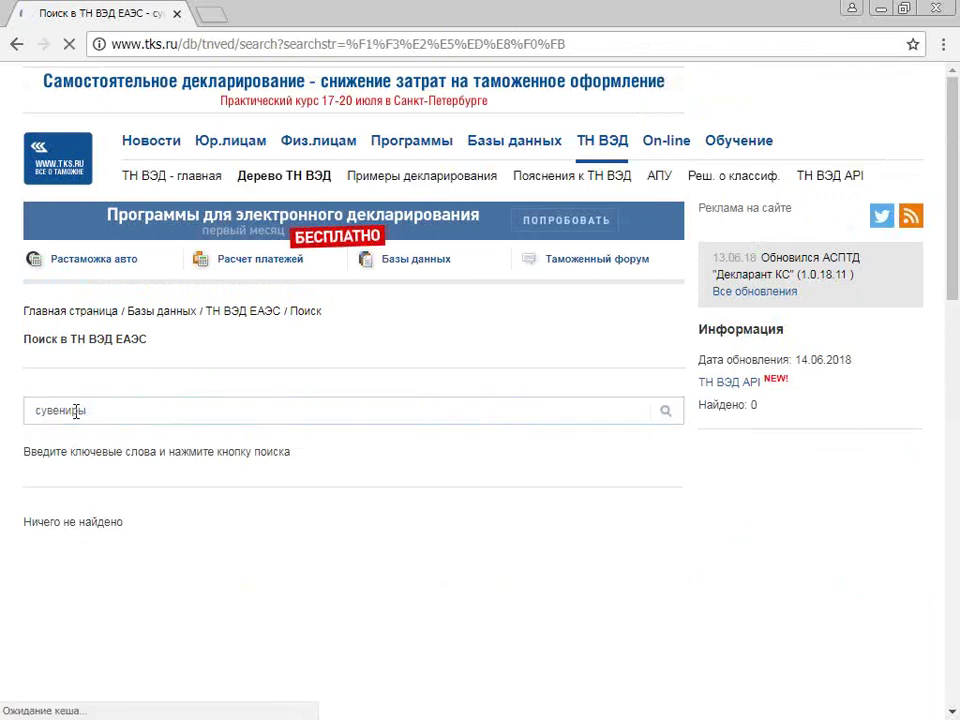
Search the ТН ВЭД database for "дерево" and look through the listed codes.
click(103, 407)
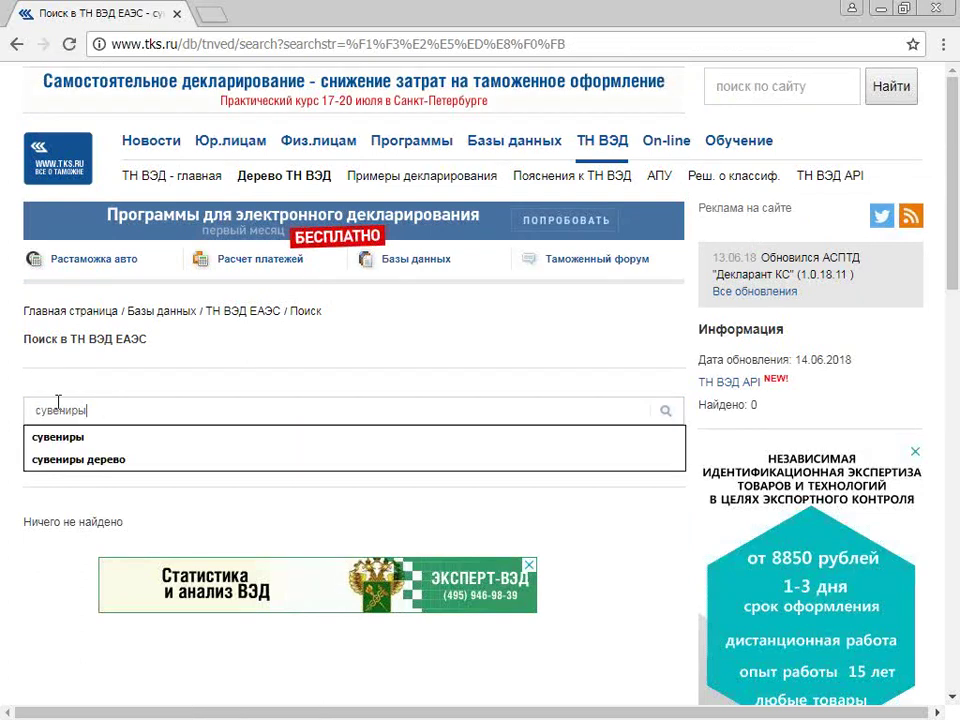
double_click(57, 410)
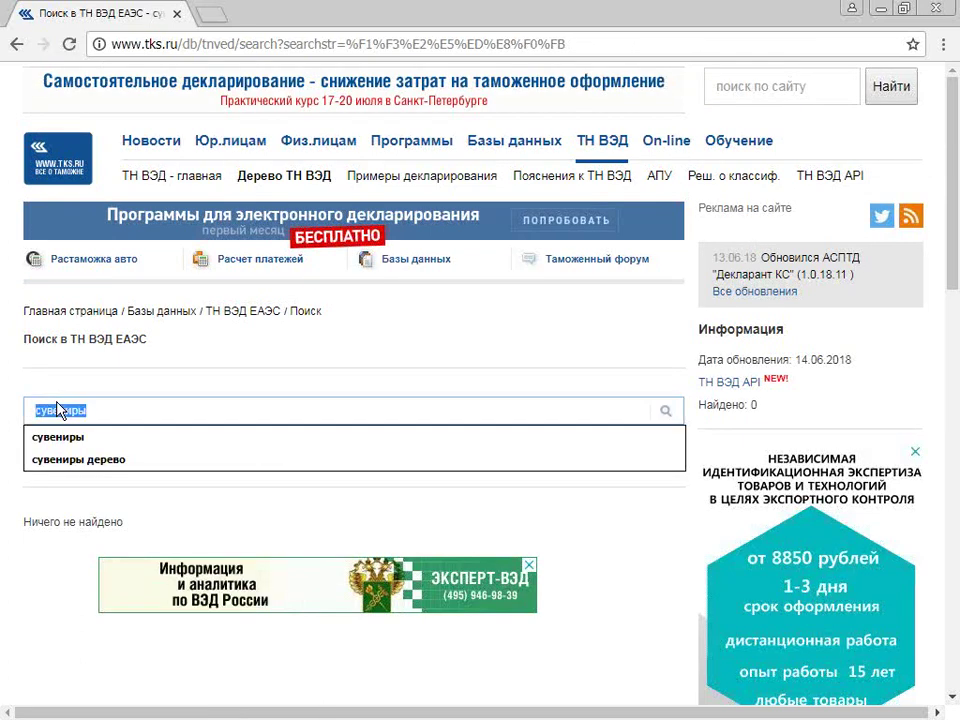
text(дер)
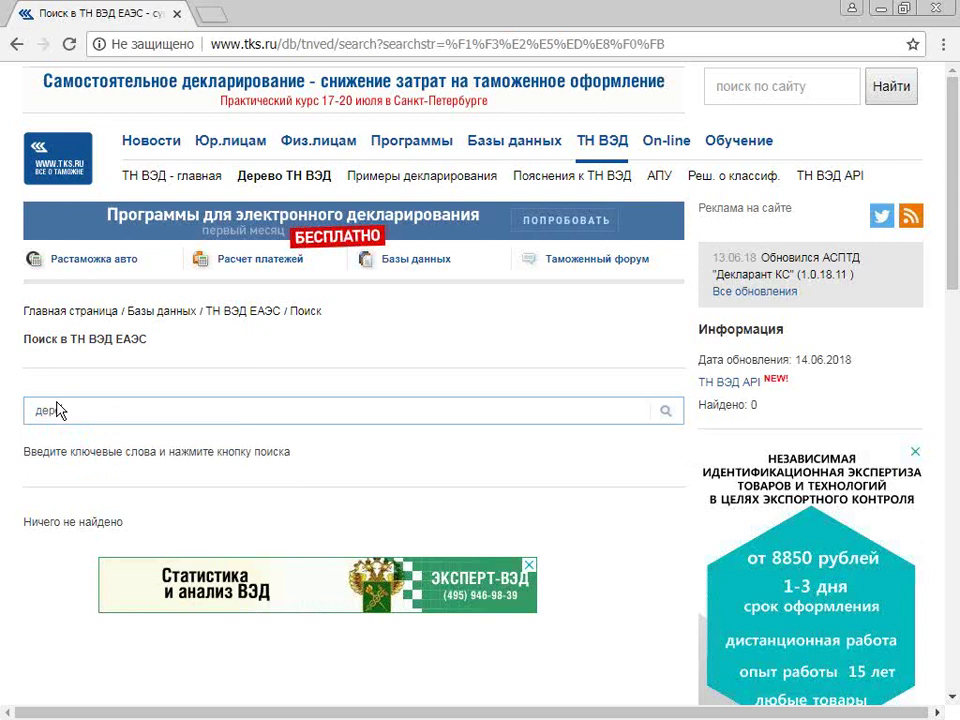
text(ево)
key(Return)
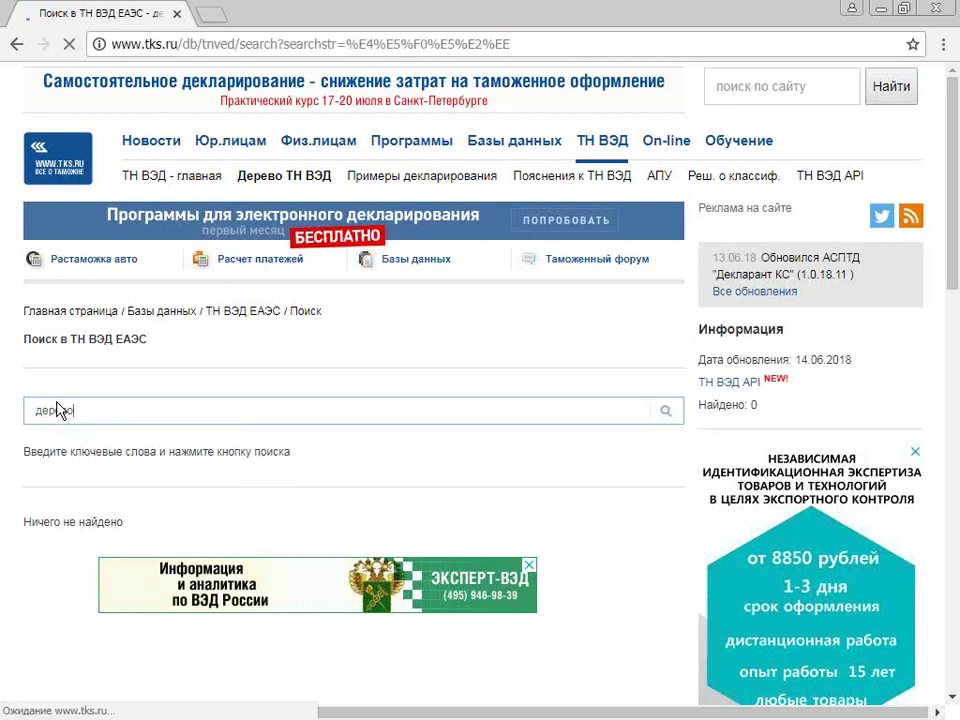
scroll(212, 403, down, 4)
scroll(212, 403, down, 3)
scroll(208, 401, up, 5)
scroll(150, 300, up, 3)
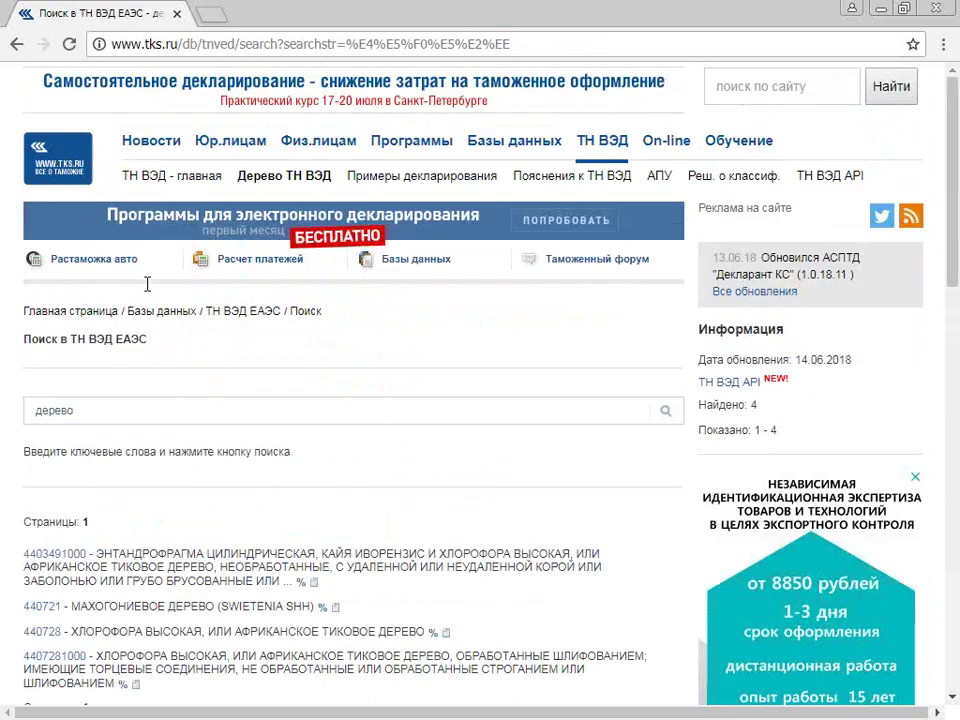
Search the ТН ВЭД database for "деревянные" and look through the first page of listed codes.
click(96, 408)
double_click(97, 412)
text(суве)
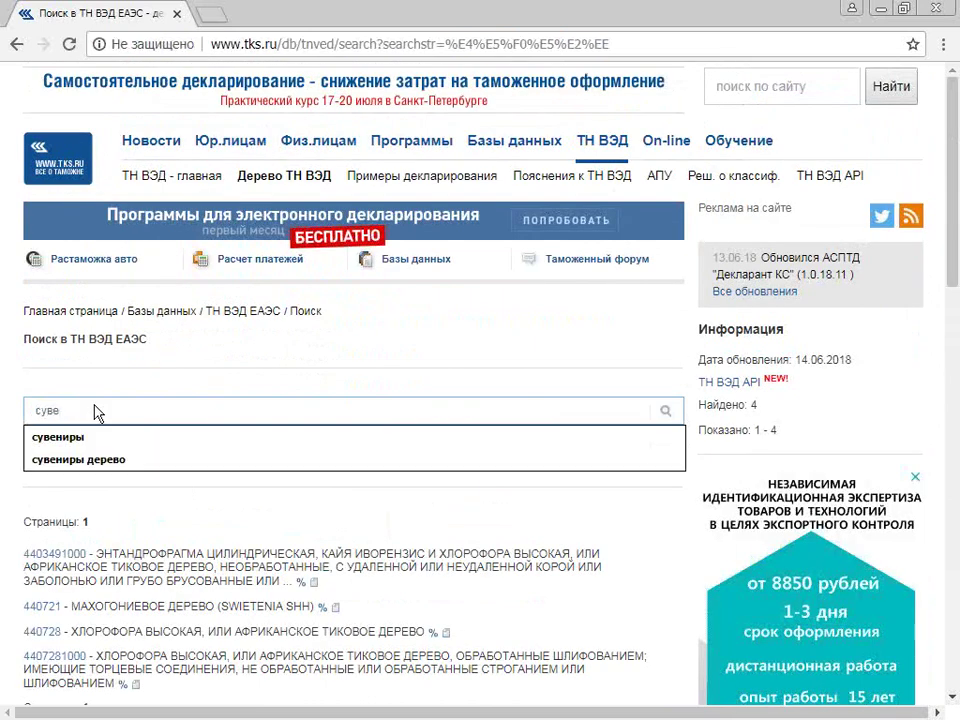
key(BackSpace)
key(BackSpace)
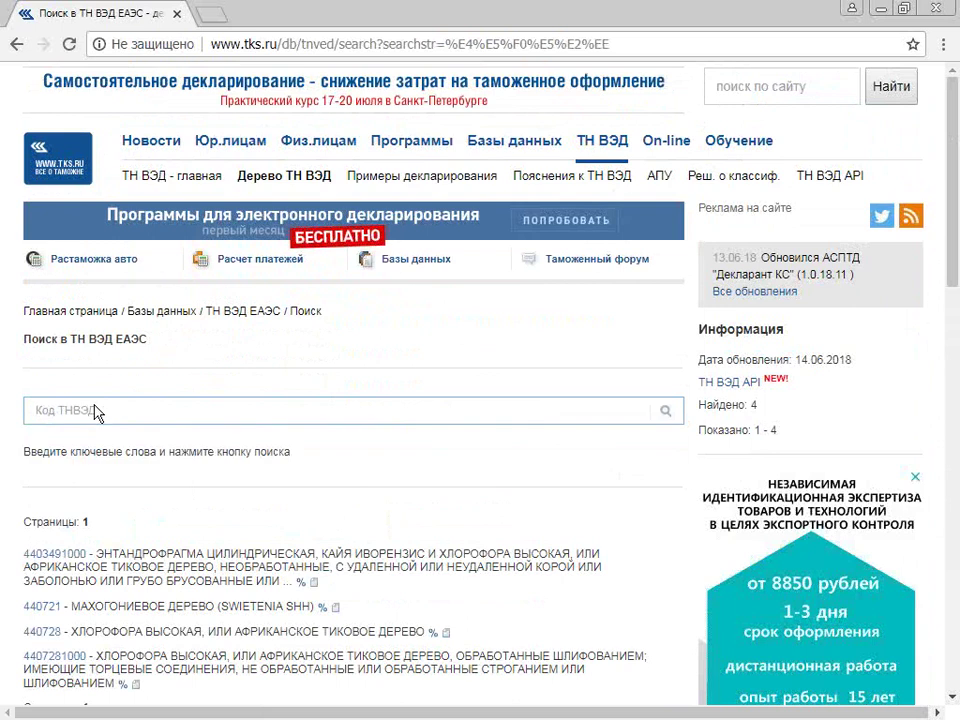
text(дерев)
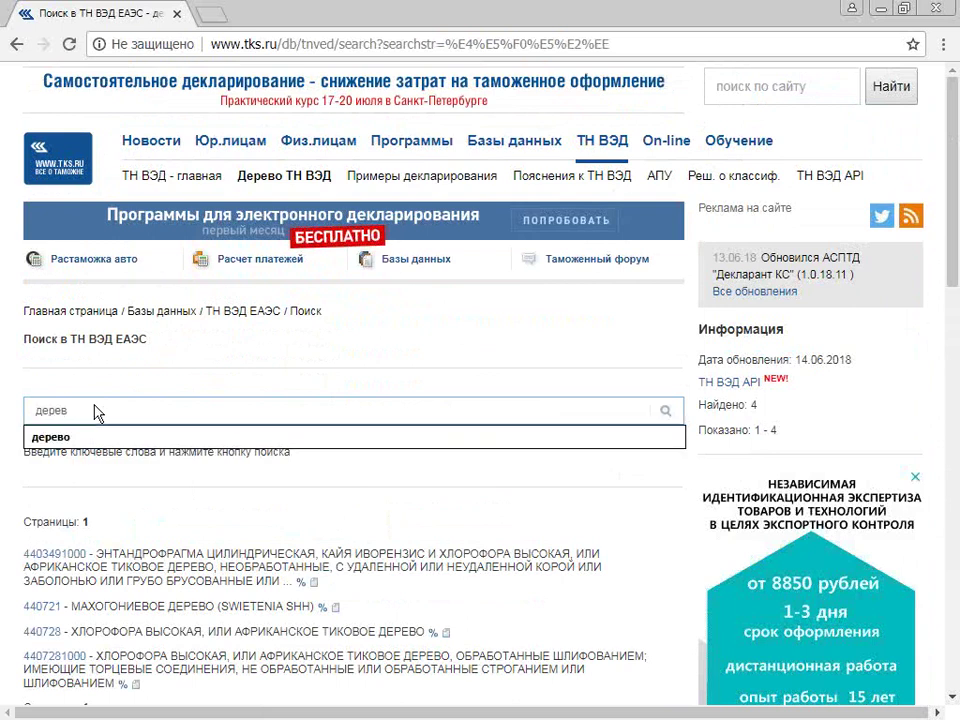
text(е)
key(BackSpace)
text(янны)
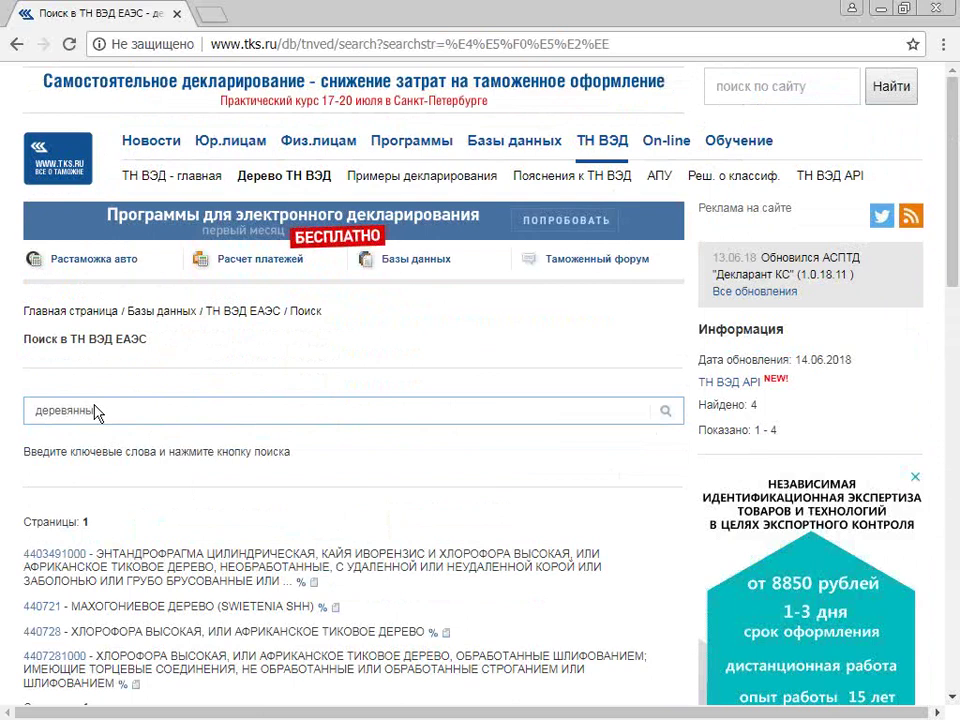
key(Return)
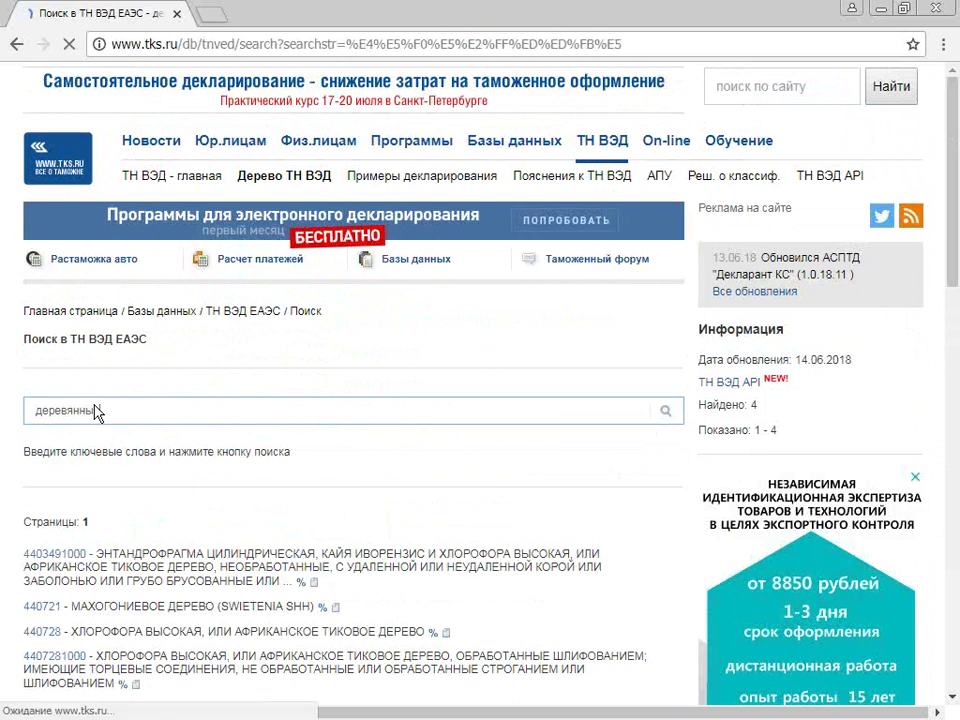
scroll(178, 456, down, 10)
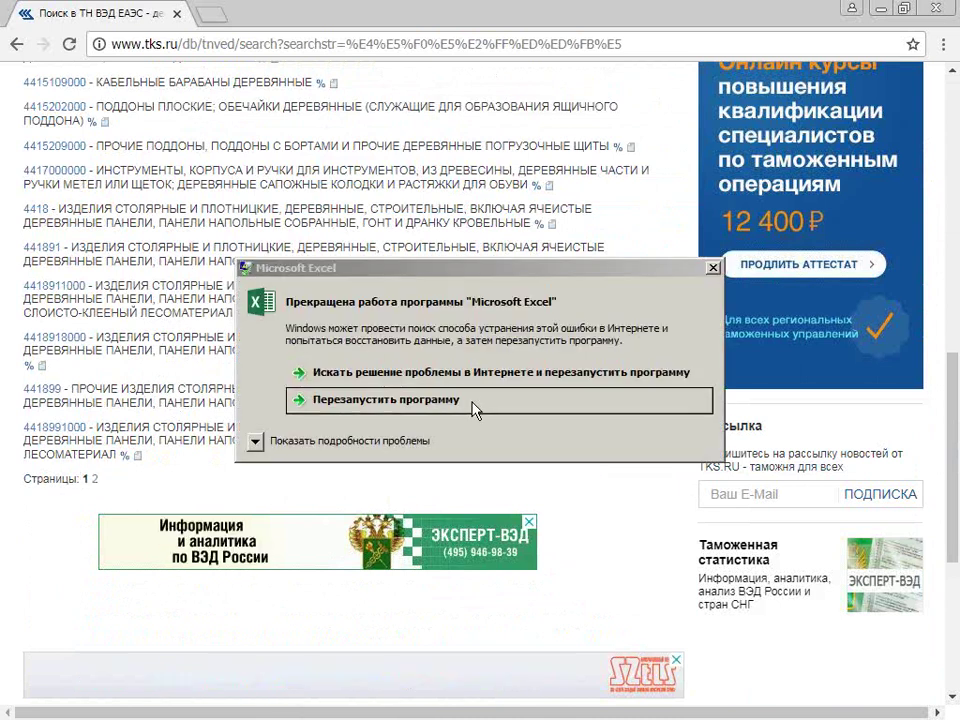
Restart the crashed Excel and maximize its workbook window, requesting page 2 of the "деревянные" results on tks.ru in the meantime.
click(358, 401)
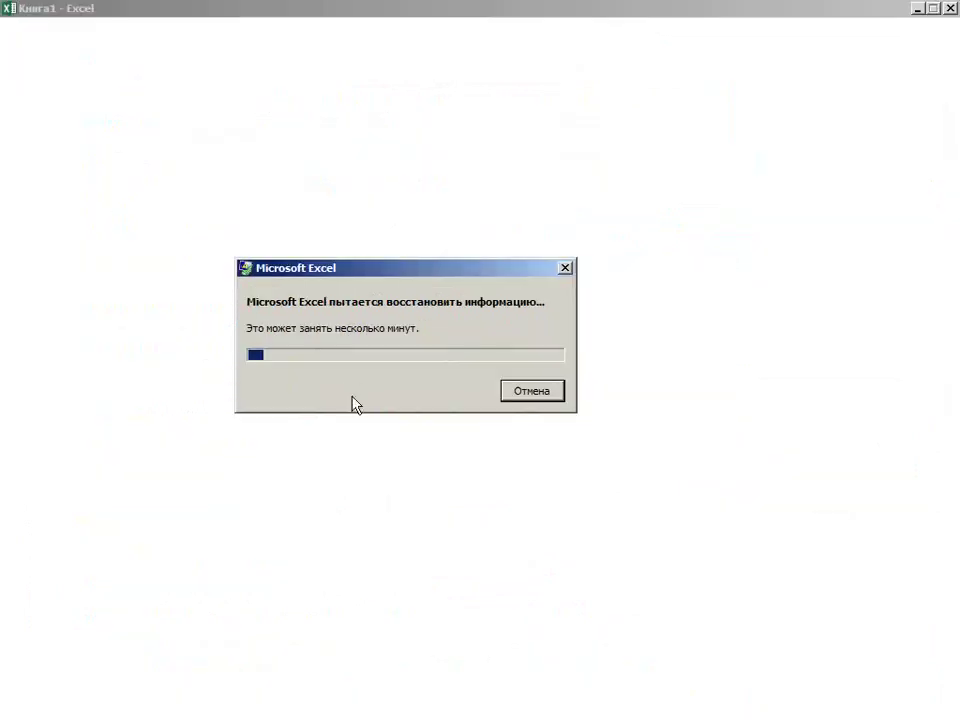
click(917, 9)
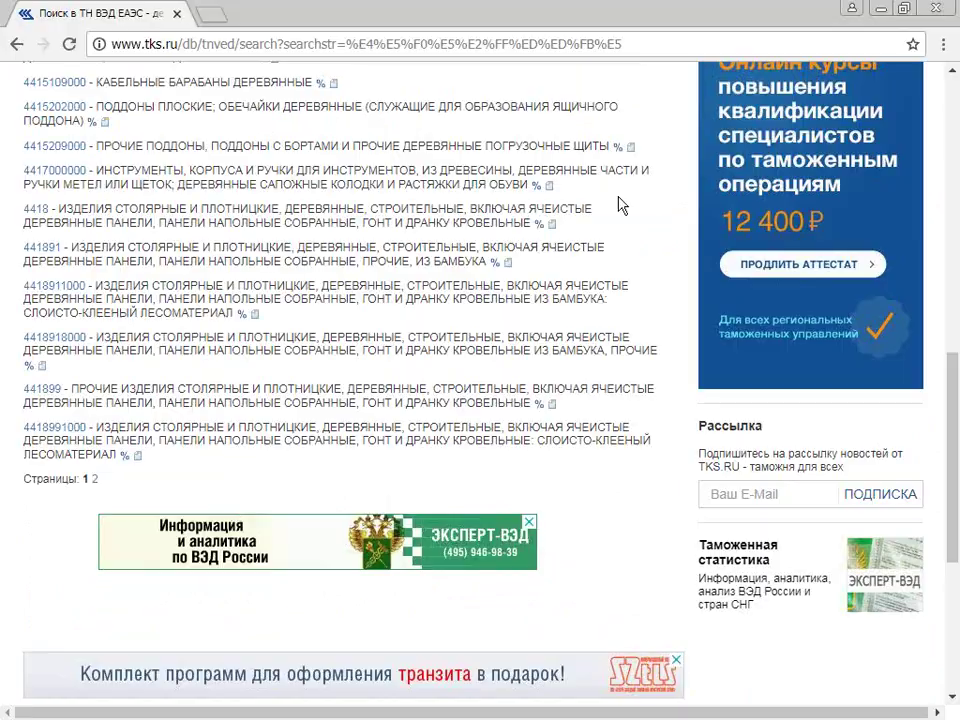
click(96, 480)
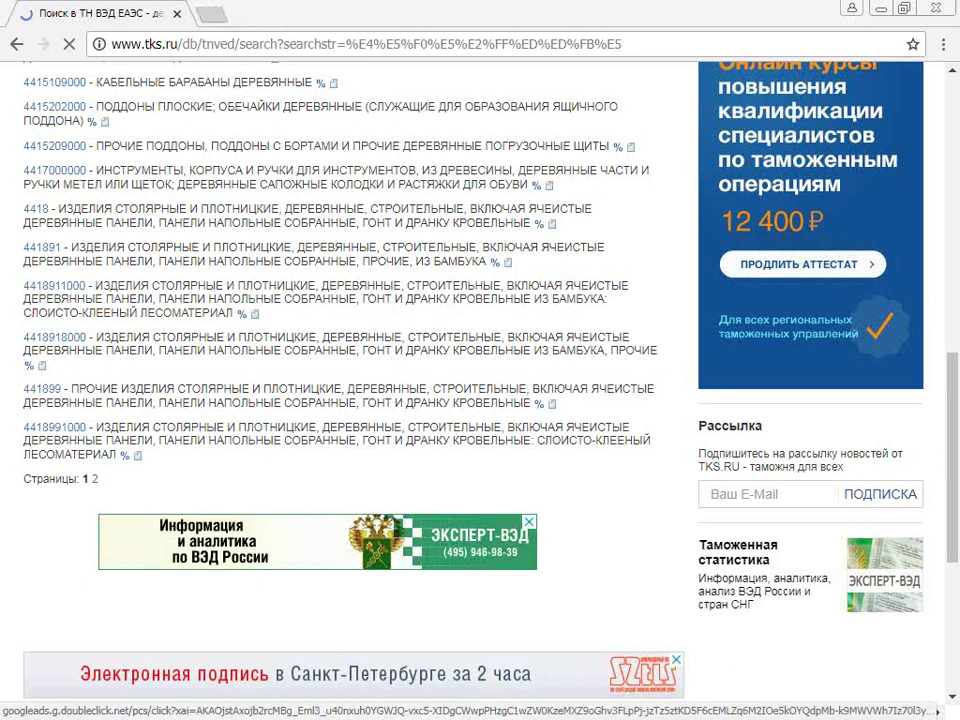
drag(0, 26, 575, 107)
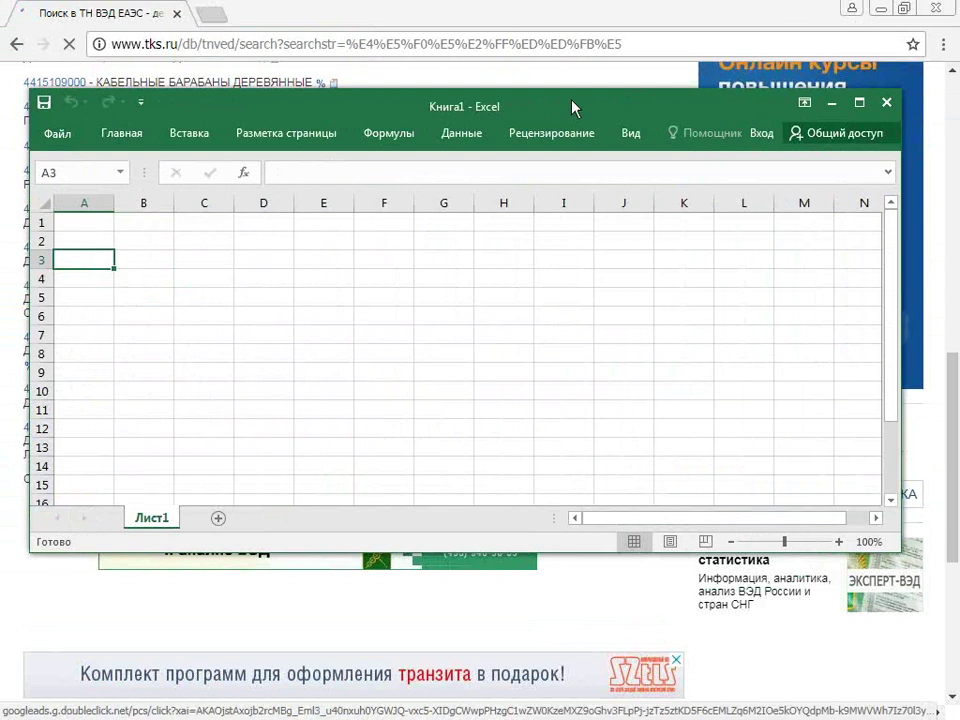
double_click(573, 107)
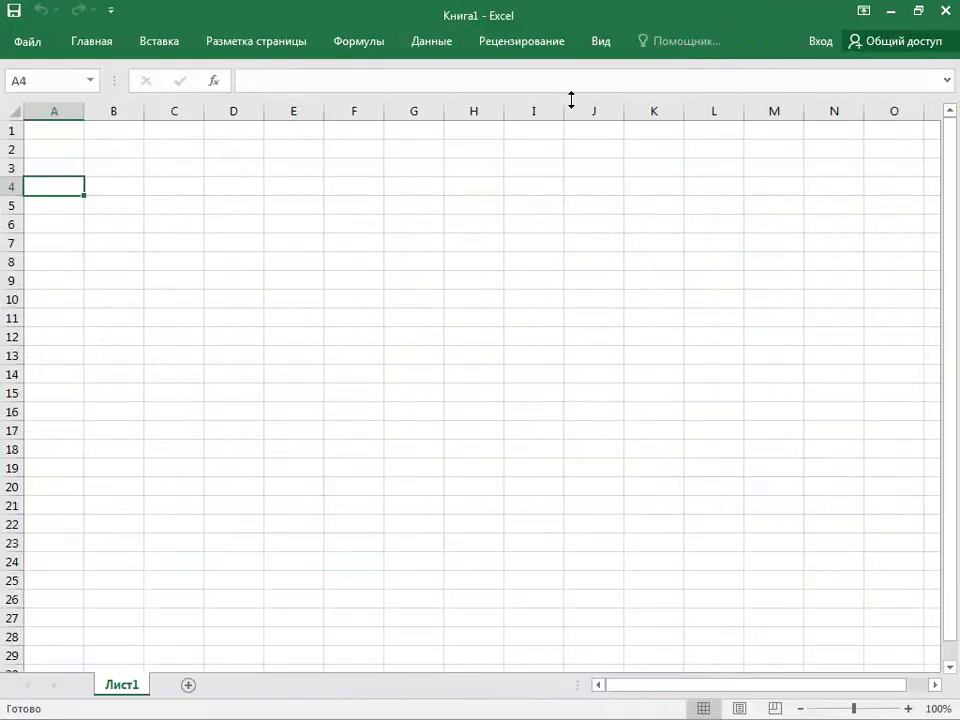
text("nf;thrb)
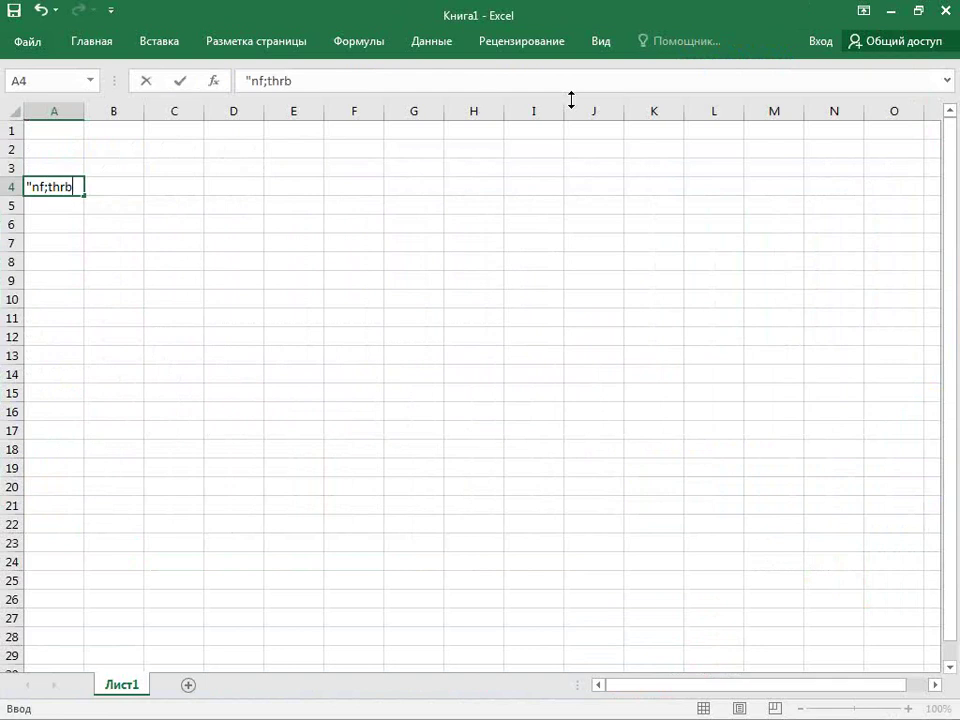
key(Return)
text(Nf,)
key(BackSpace)
key(BackSpace)
key(Up)
Enter the goods names Этажерки in A4 and Табуретки in A5.
text(Этажерки)
key(Return)
text(Таб)
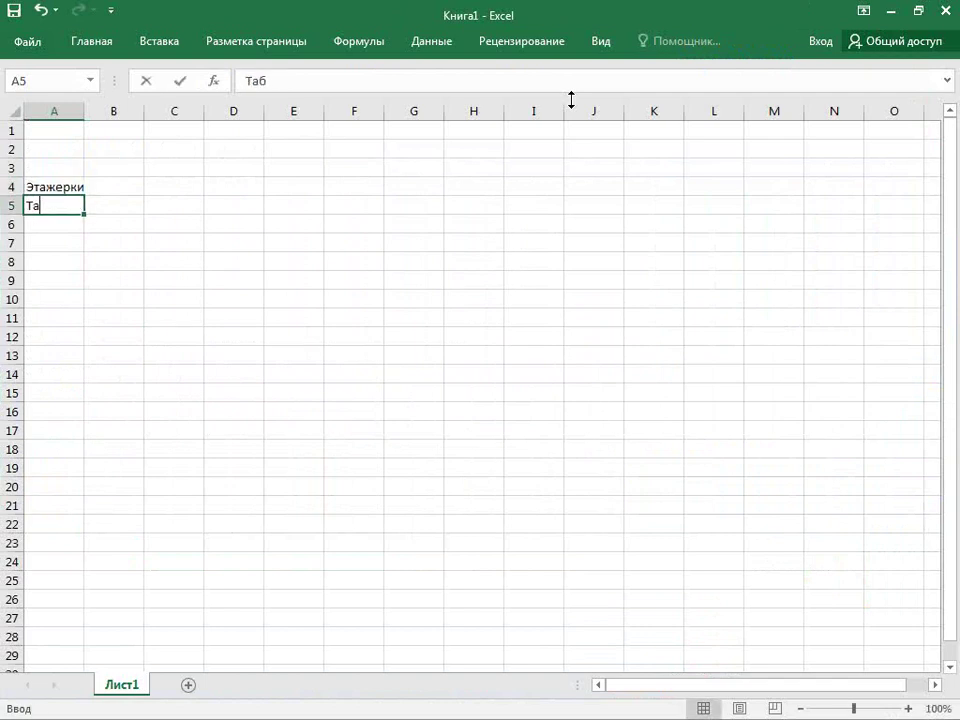
text(уретки)
key(Return)
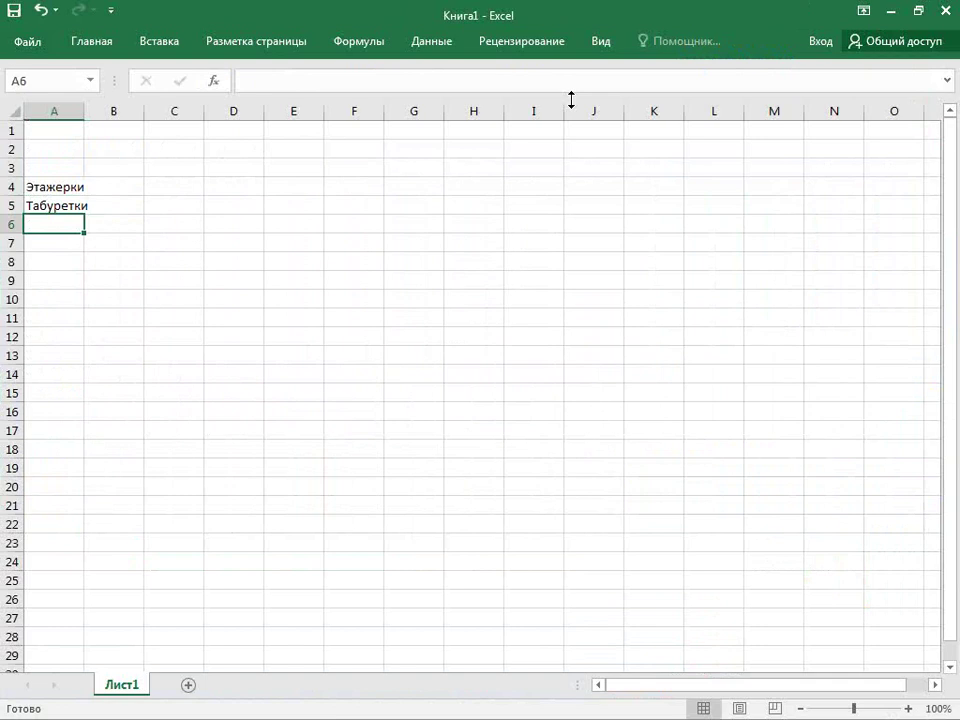
Add the goods names Сувениры in A6 and Ткань in A7, and widen column A to fit the names.
text(Сувениры)
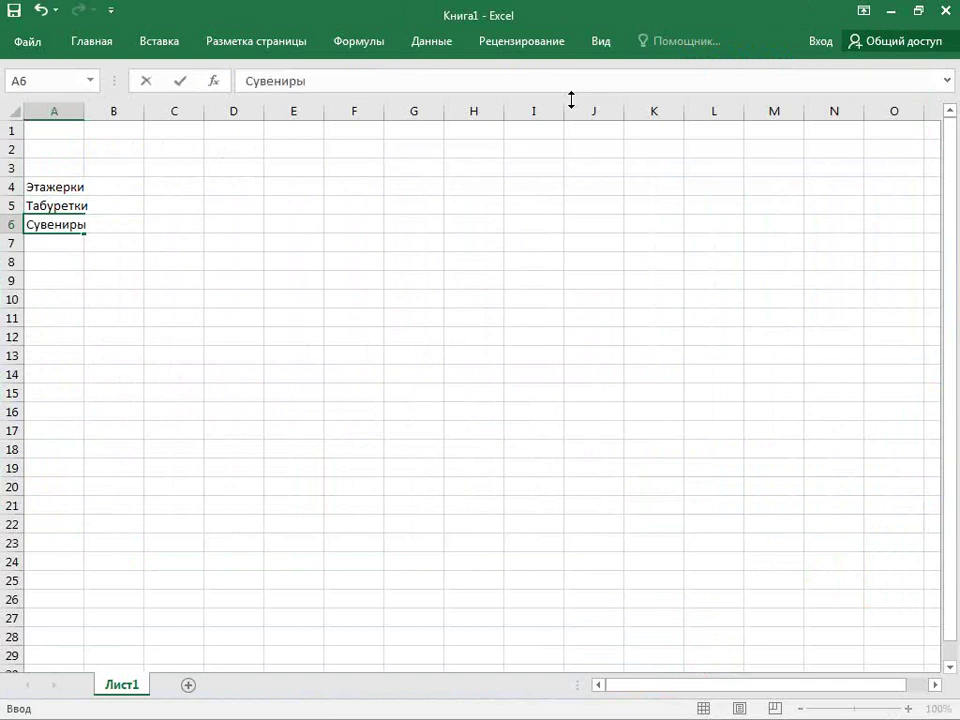
key(Return)
text(тка)
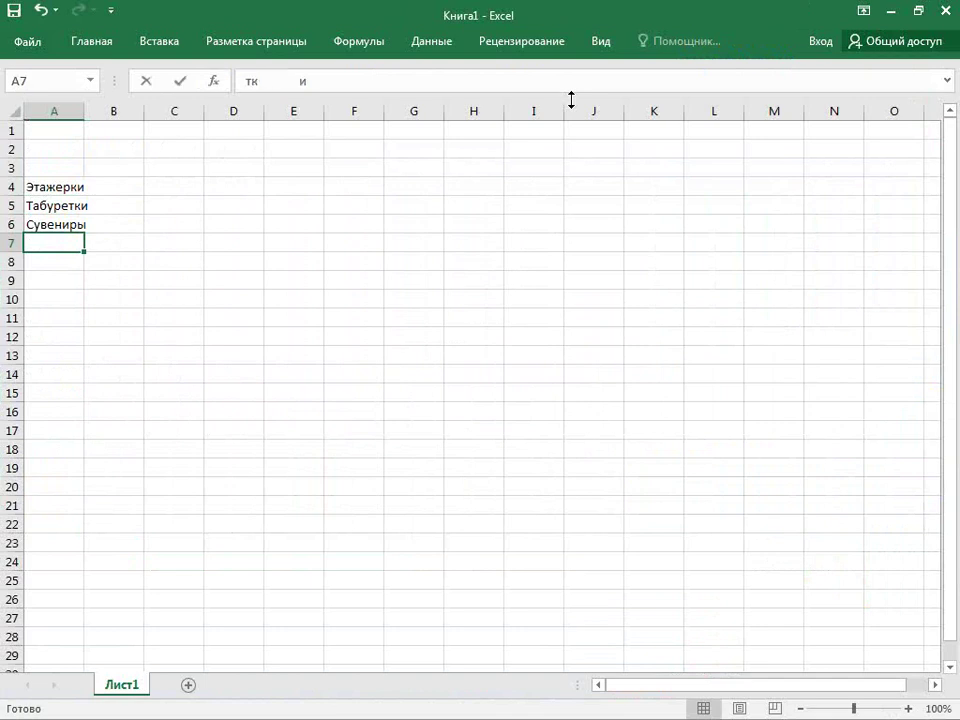
key(BackSpace)
key(BackSpace)
key(BackSpace)
text(Тк)
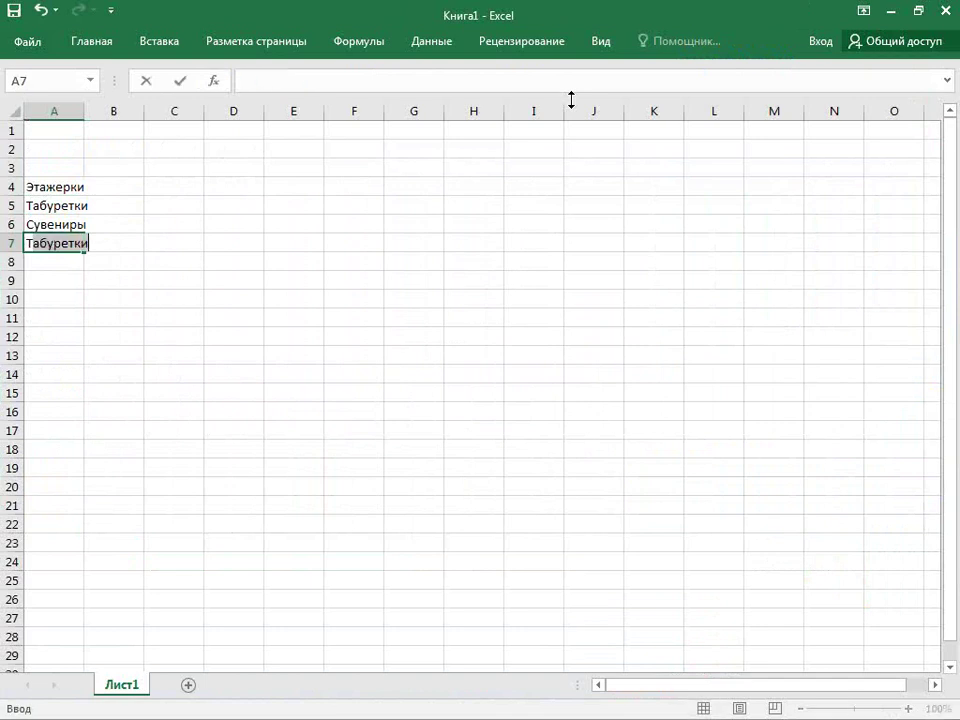
text(ань)
key(Return)
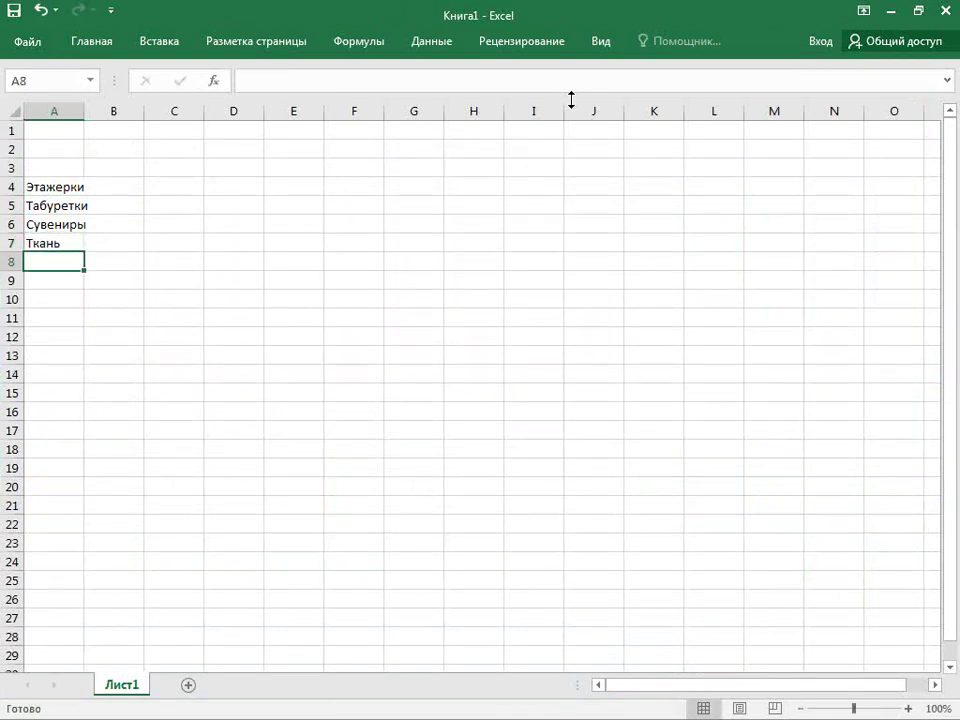
drag(84, 110, 138, 110)
Enter the weight column headers GW in B3 and NW in C3.
click(171, 170)
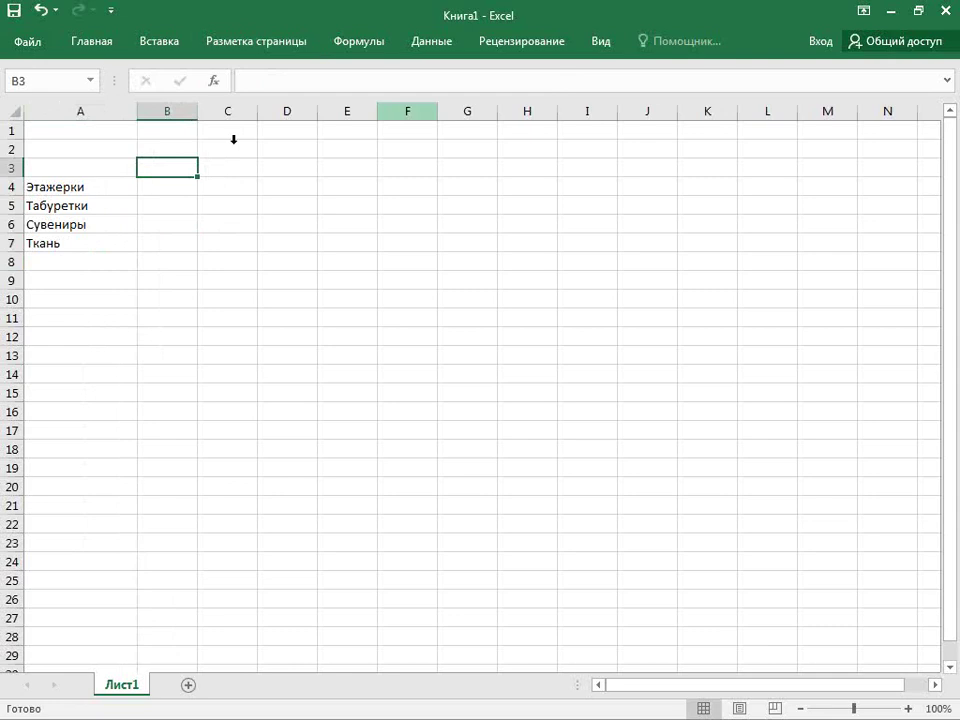
text(GW)
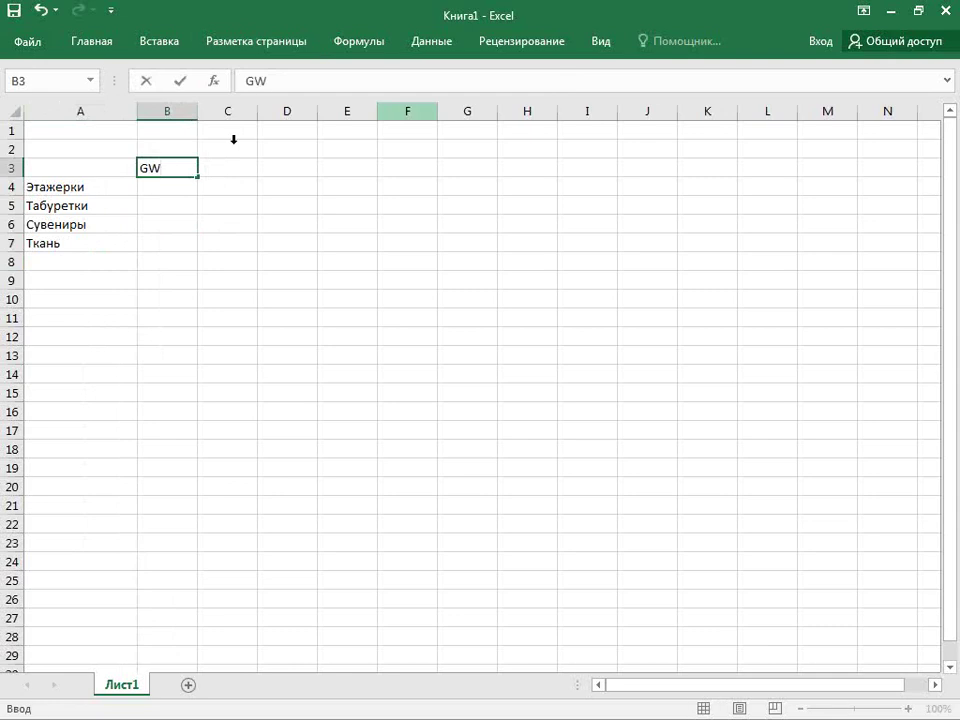
key(Return)
key(Up)
key(Right)
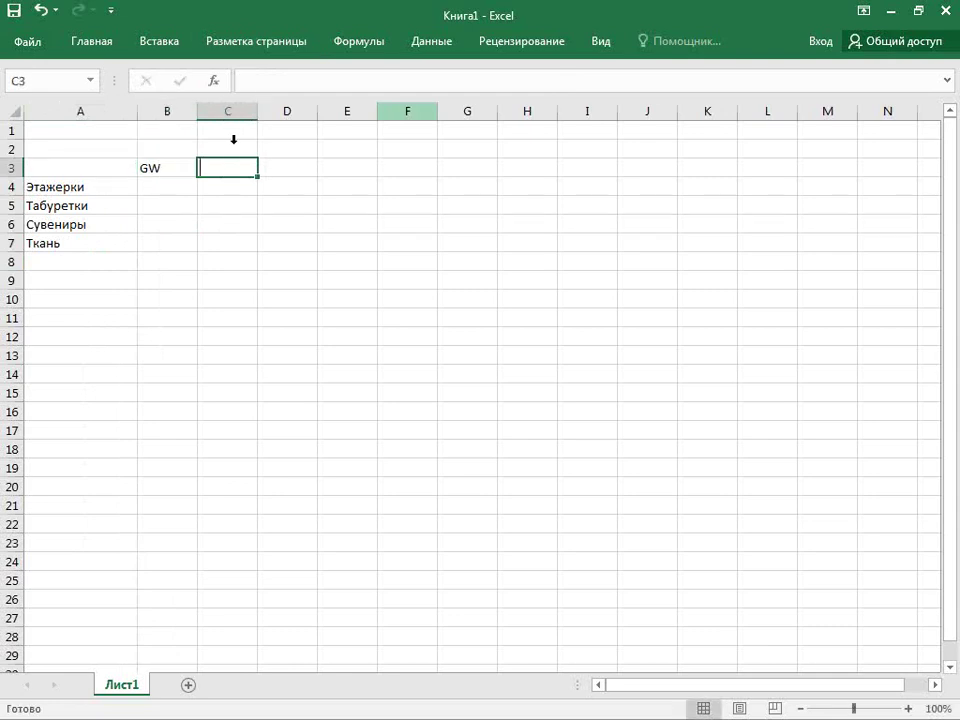
text(NW)
key(Tab)
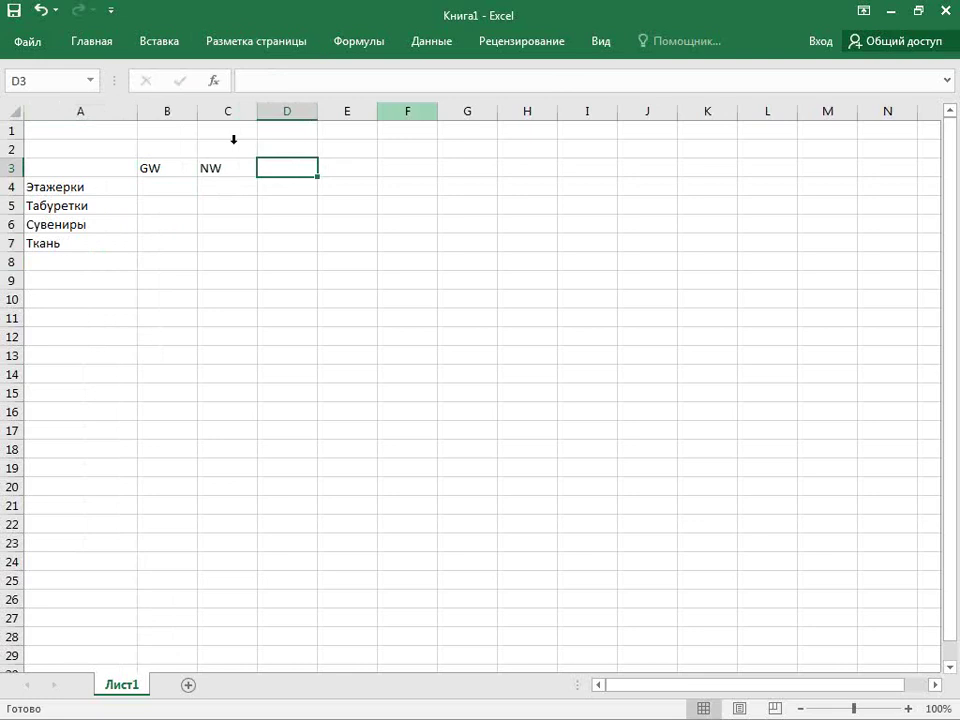
Enter the column headers Цена in D3 and Транспорт in E3.
text(wtyf)
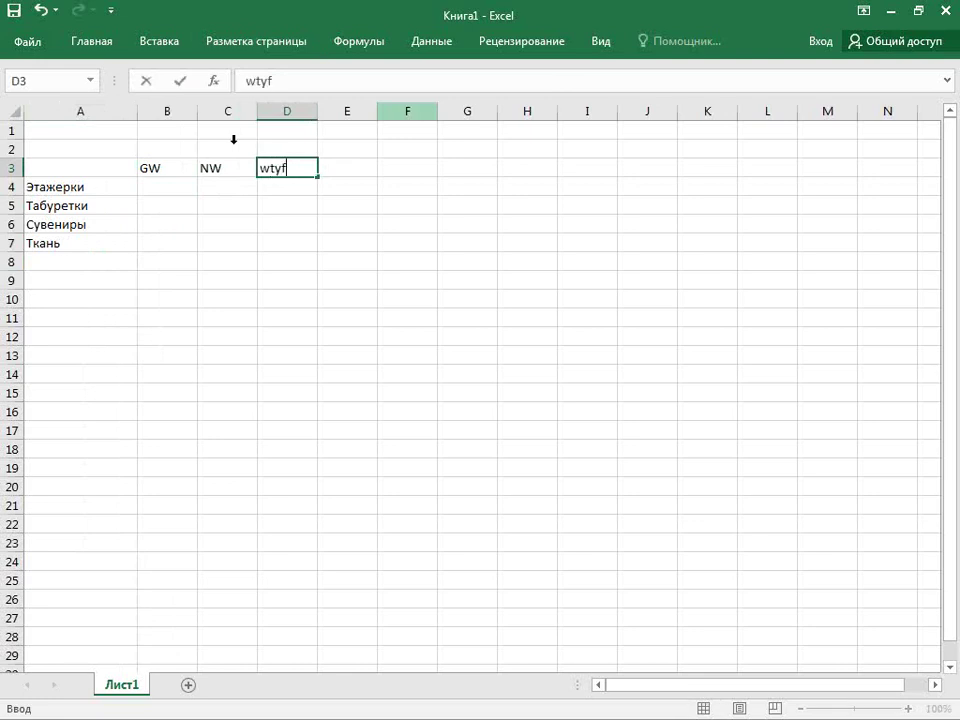
key(BackSpace)
key(BackSpace)
key(BackSpace)
text(Цена)
key(Tab)
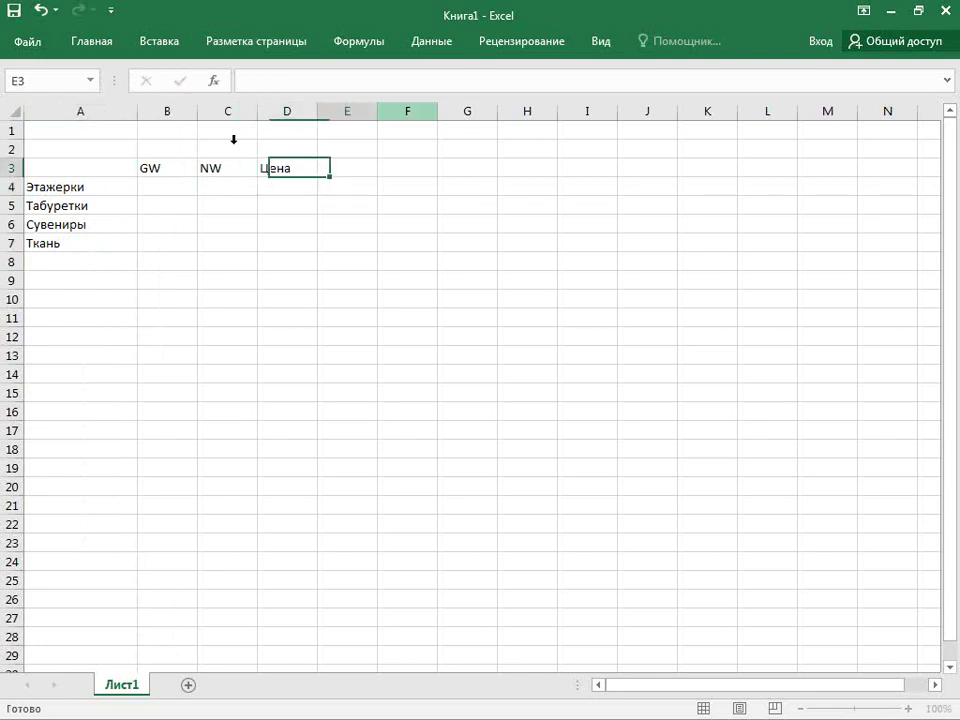
text(Трансо)
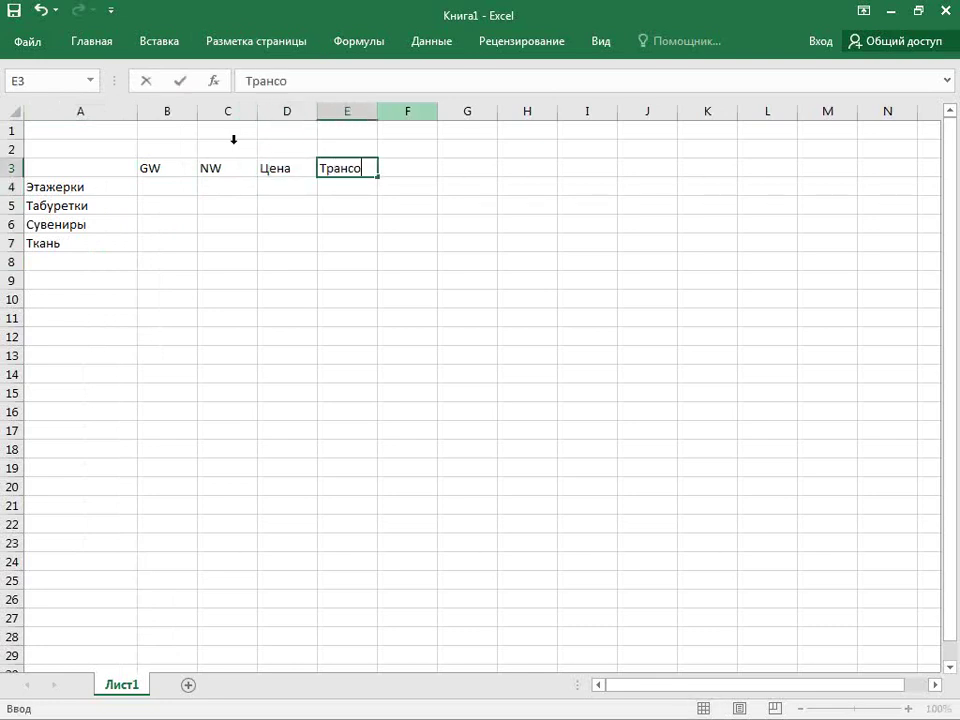
key(BackSpace)
text(порт)
key(Tab)
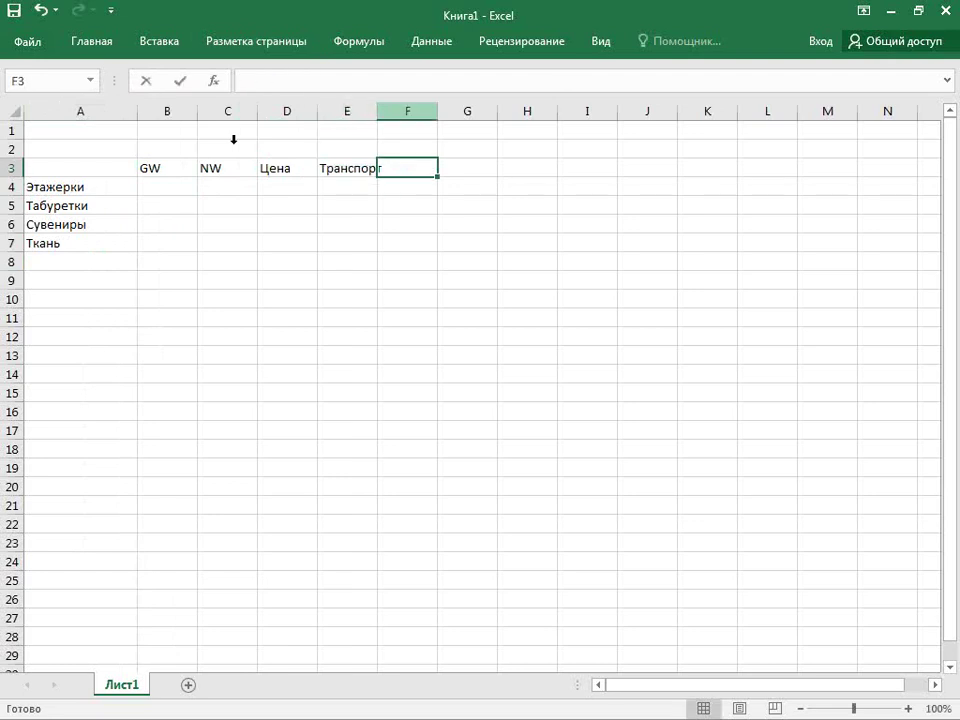
Enter the column headers ТС, ТП1 and ТП2 in F3:H3.
text(ТС)
key(Tab)
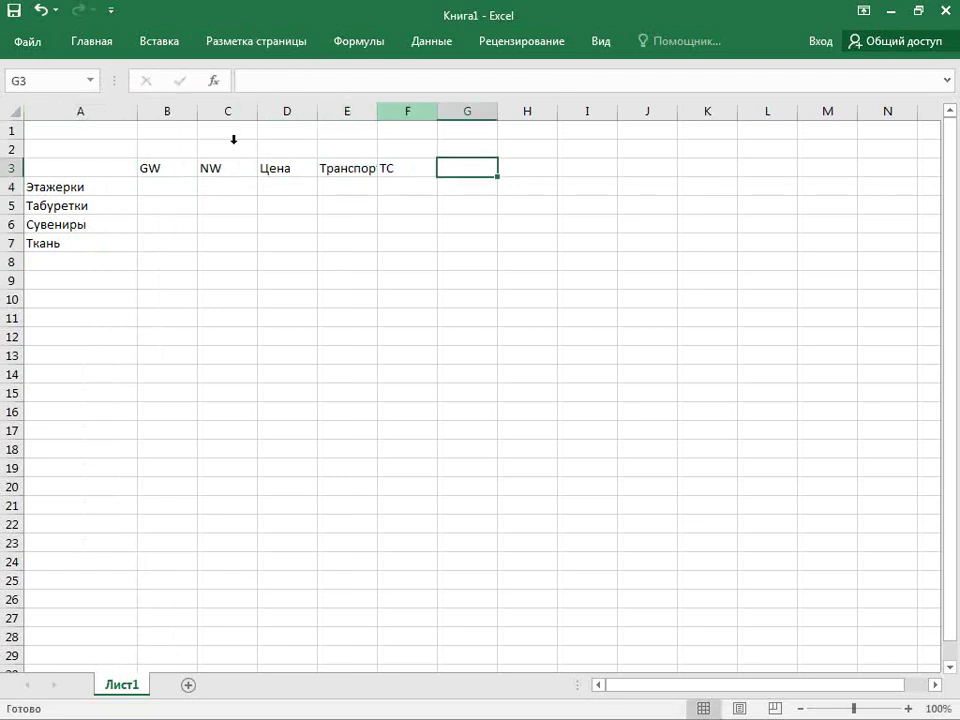
text(ТП1)
key(Return)
key(Up)
key(Tab)
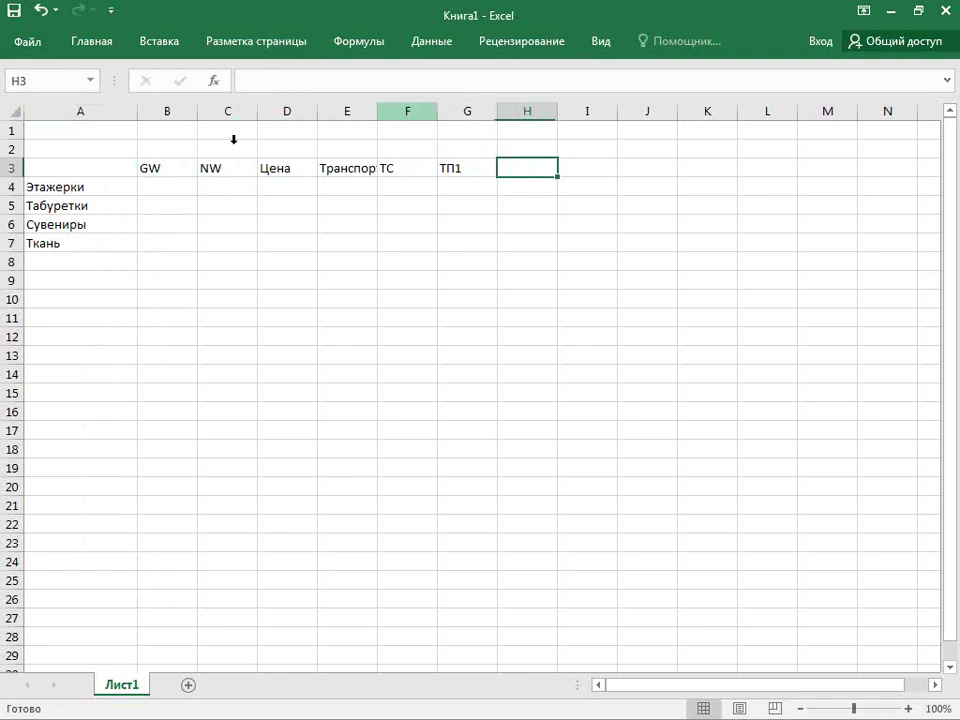
text(ТП2)
key(ctrl+Return)
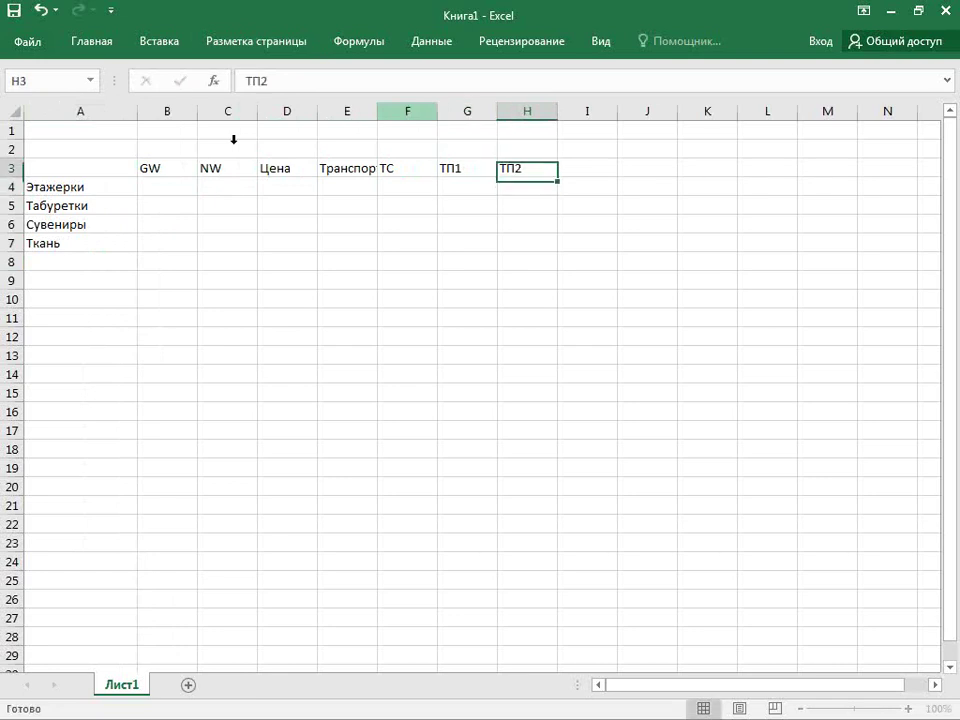
Check the tks.ru page in the browser and the invoice data on the PowerPoint task slide, and return to Excel.
key(Left)
key(alt+Tab)
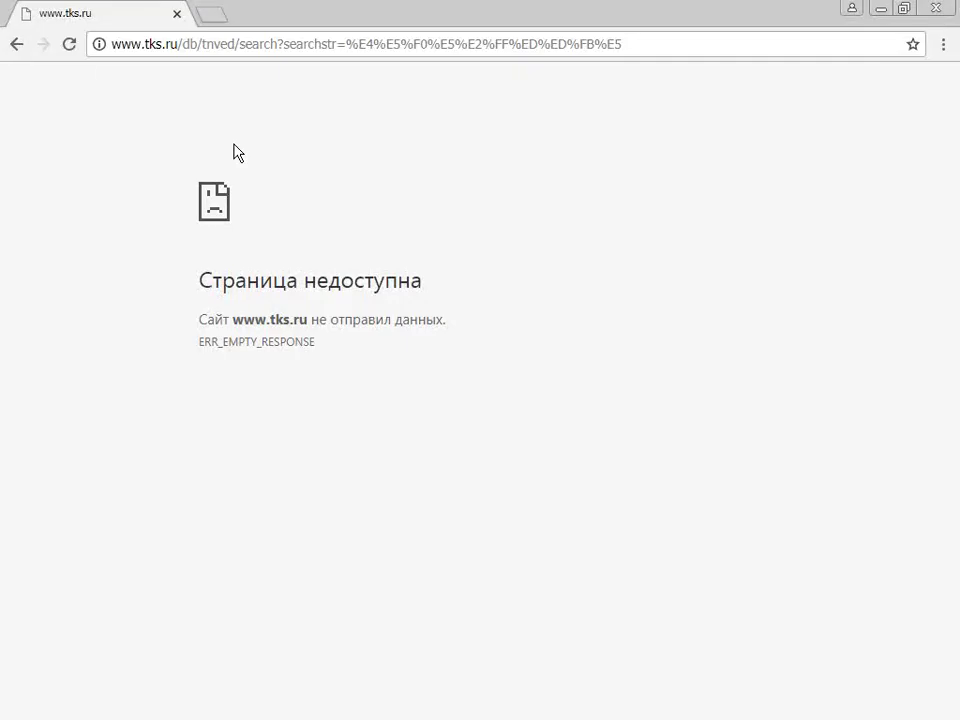
key(alt+Tab)
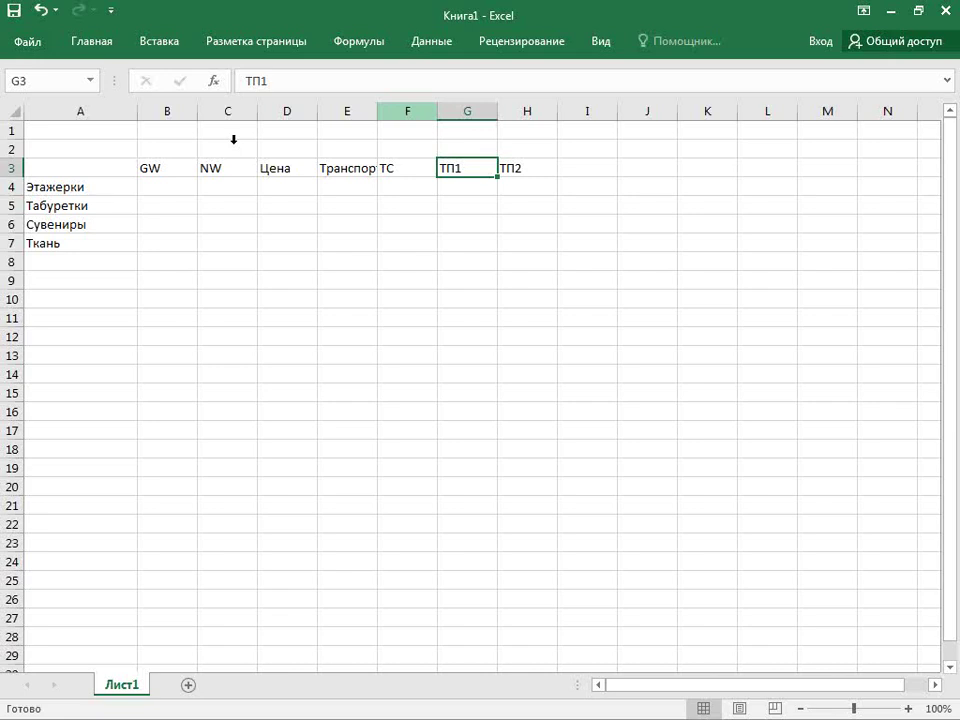
key(alt+Tab)
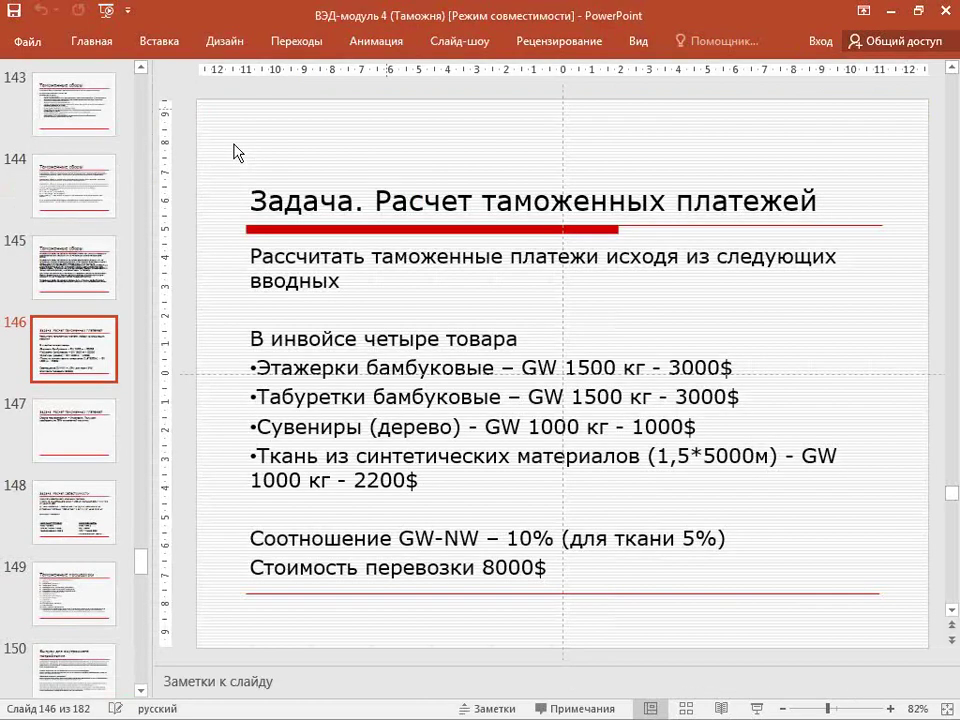
key(alt+Tab)
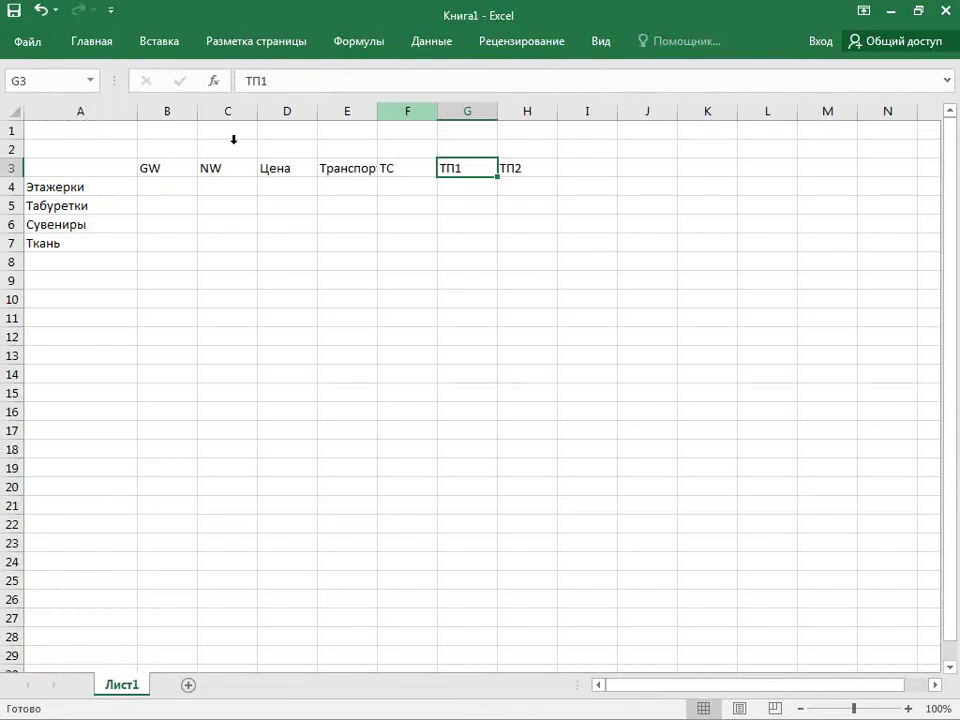
Enter the gross weights from the PowerPoint task slide in B4:B7: 1500, 1500, 1000 and 1000.
key(Left)
key(Left)
key(Left)
key(Left)
key(Left)
key(Down)
key(alt+Tab)
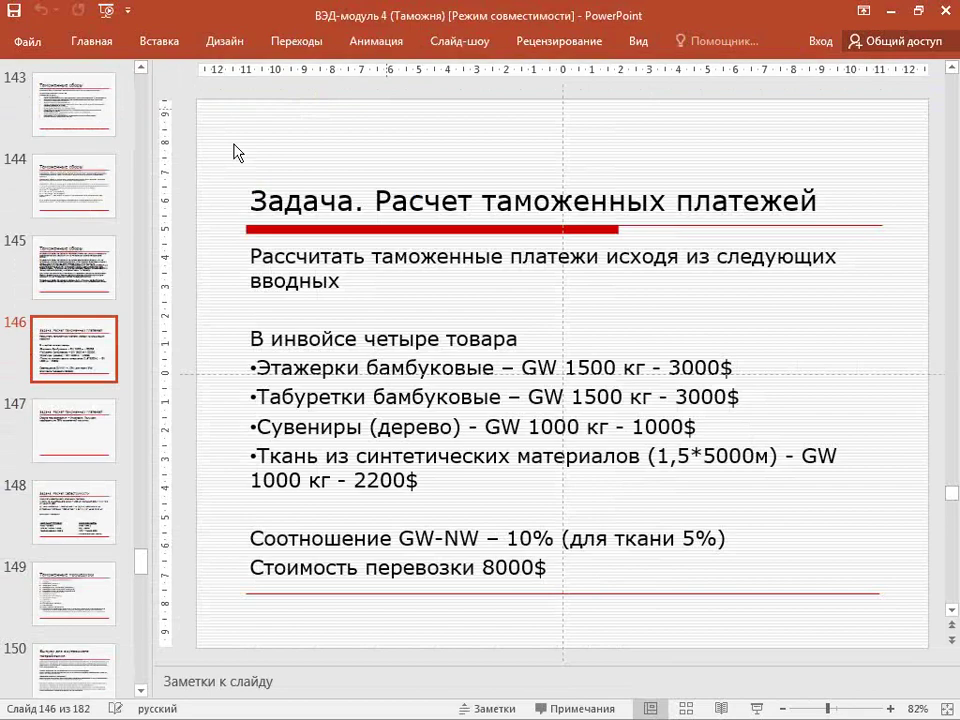
key(alt+Tab)
text(1500)
key(Return)
text(1500)
key(Return)
text(1000)
key(Return)
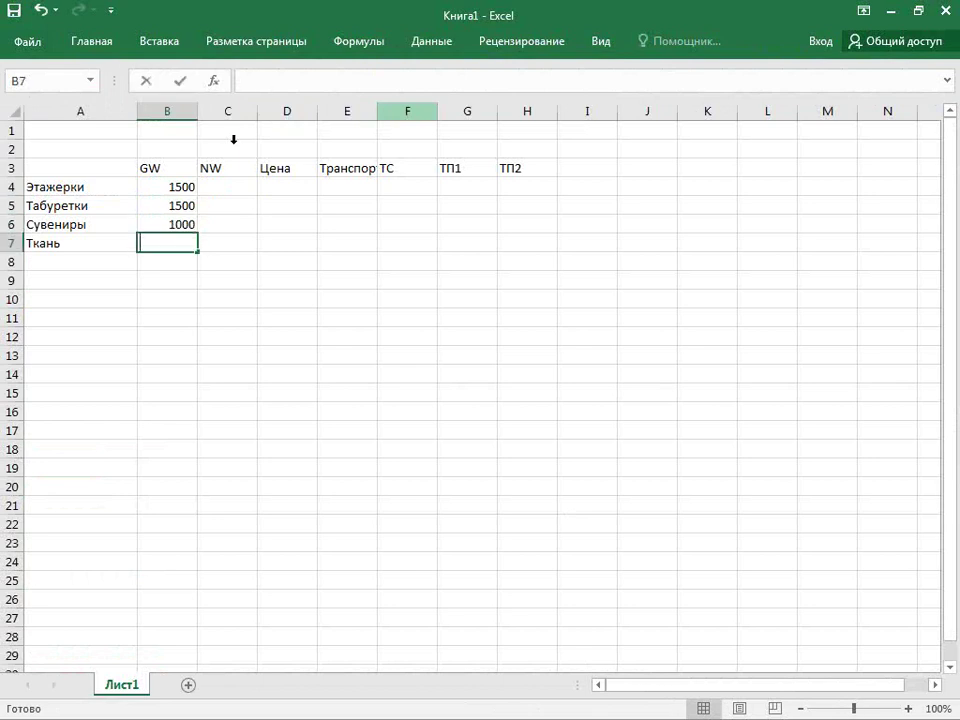
text(1000)
key(Return)
Calculate the net weight in C4 with =B4/1,1 and fill the formula down to C7.
key(Up)
key(Up)
key(Up)
key(Up)
key(Right)
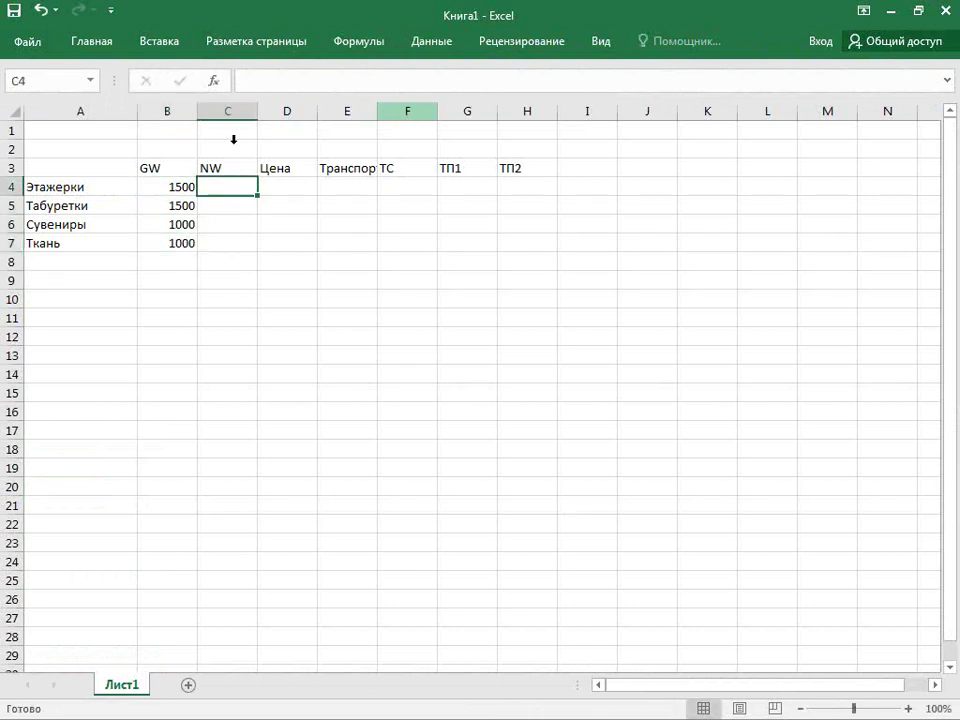
text(=)
key(Left)
text(/)
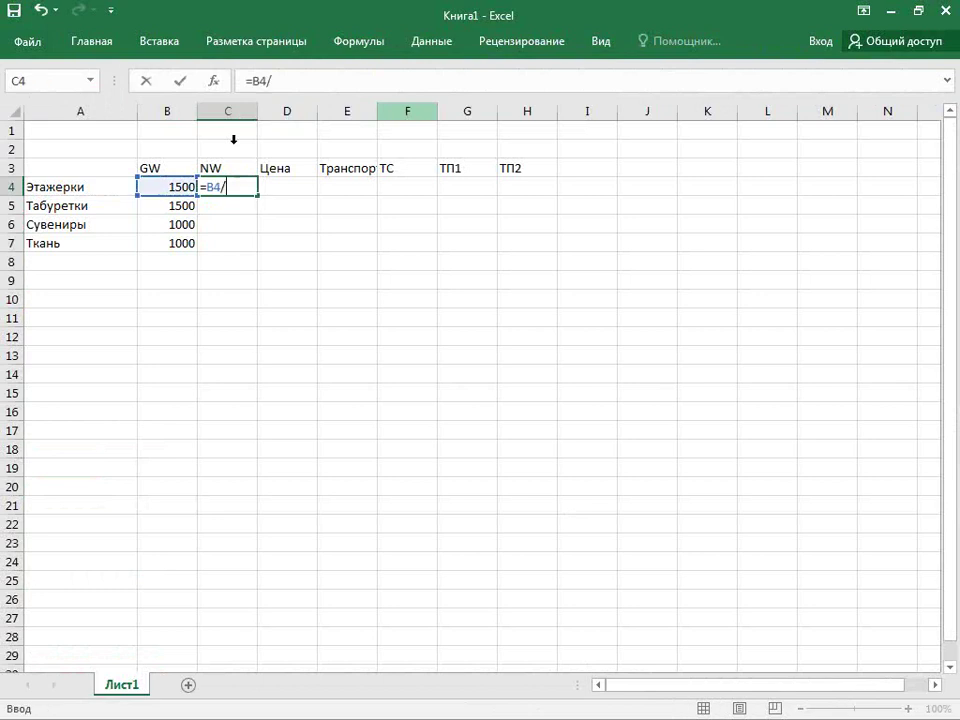
text(1,1,)
key(Return)
key(Up)
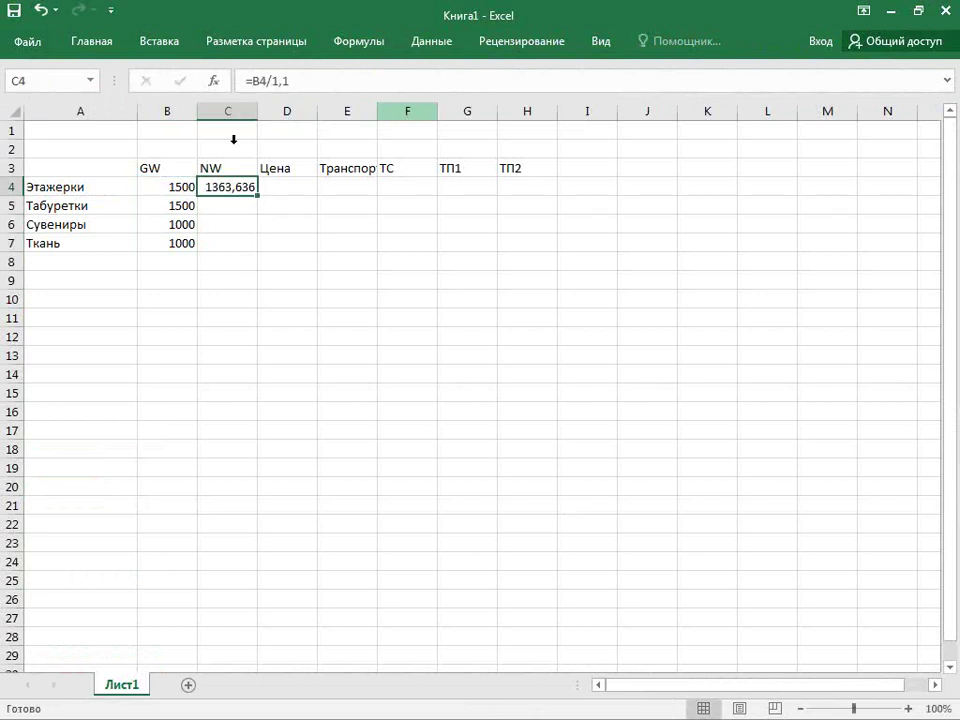
drag(257, 195, 259, 252)
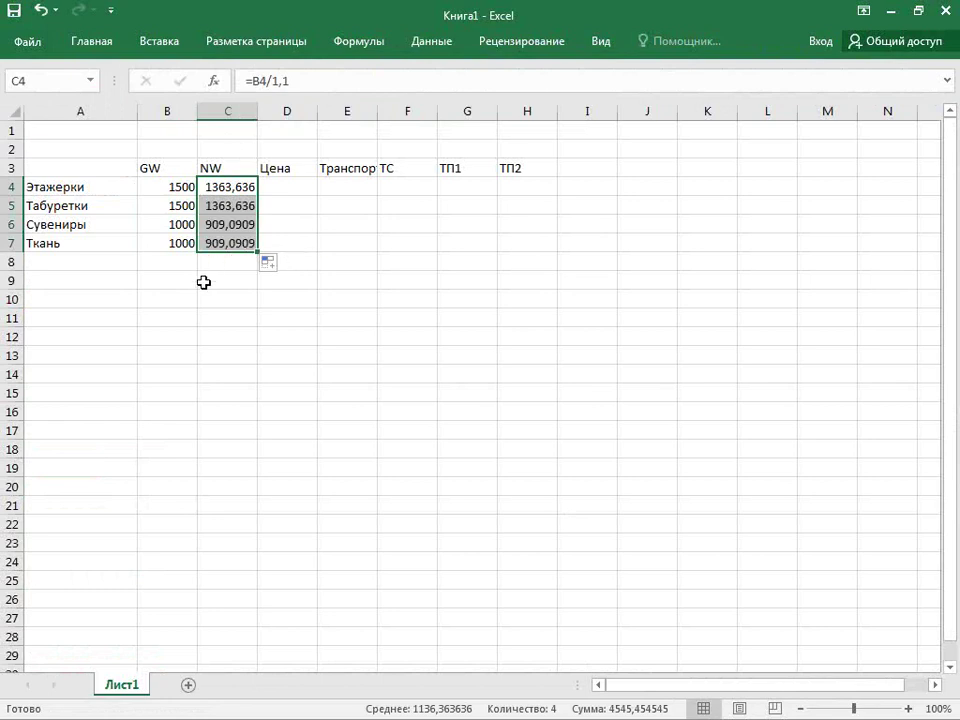
Change the net weight formula for Ткань in C7 to =B7/1,05.
click(230, 244)
click(373, 81)
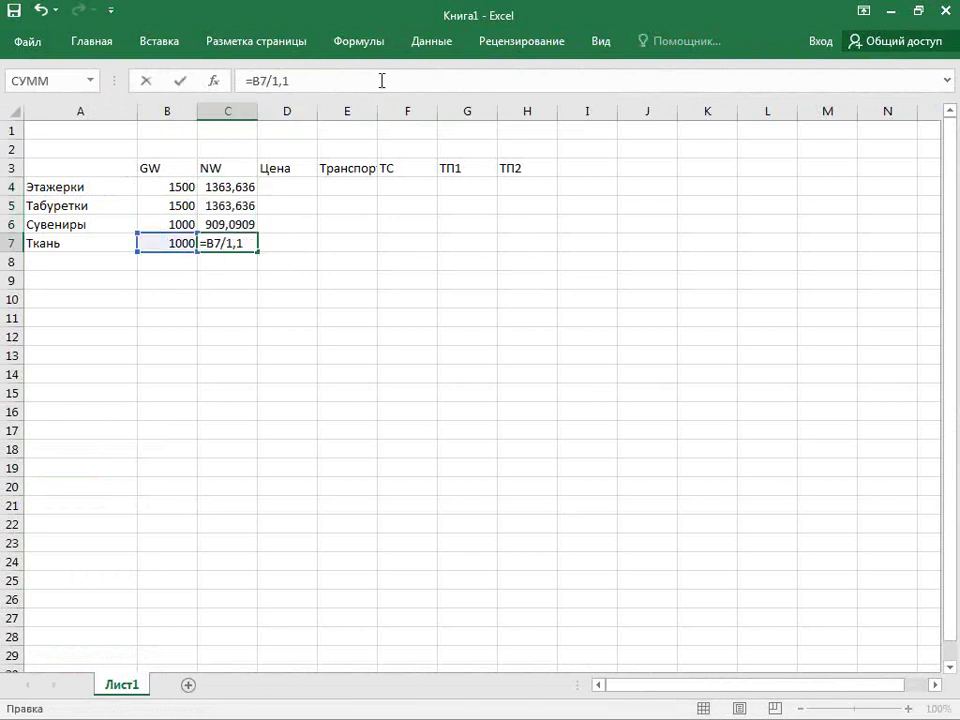
text(05)
key(Return)
Enter the goods' prices from the PowerPoint task slide in D4:D7: 3000, 3000, 1000 and 2200.
key(Up)
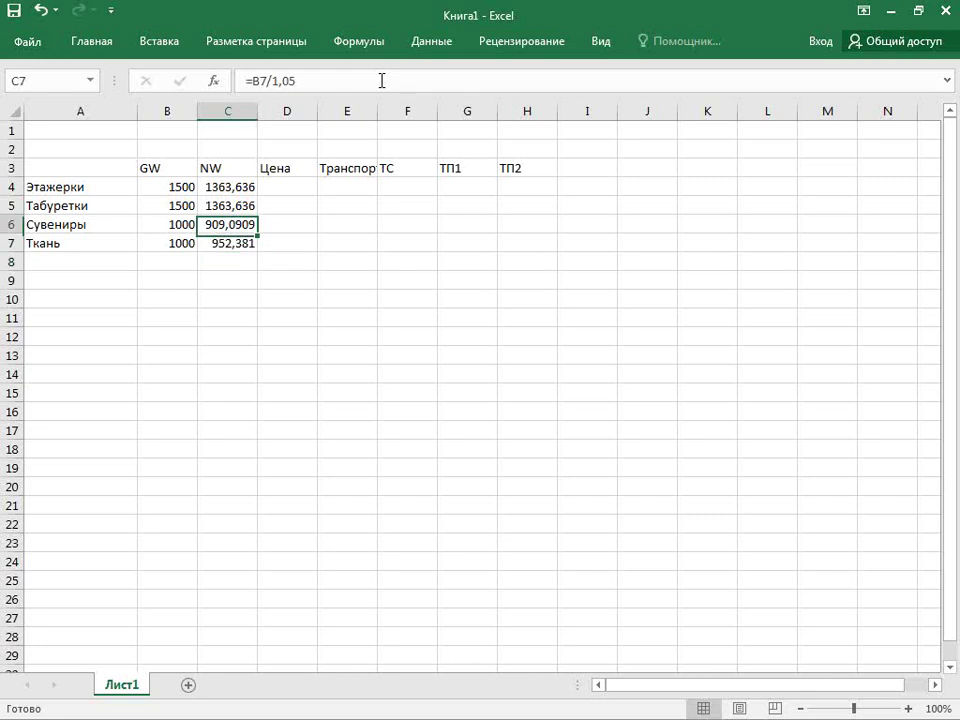
key(Up)
key(Up)
key(Up)
key(Right)
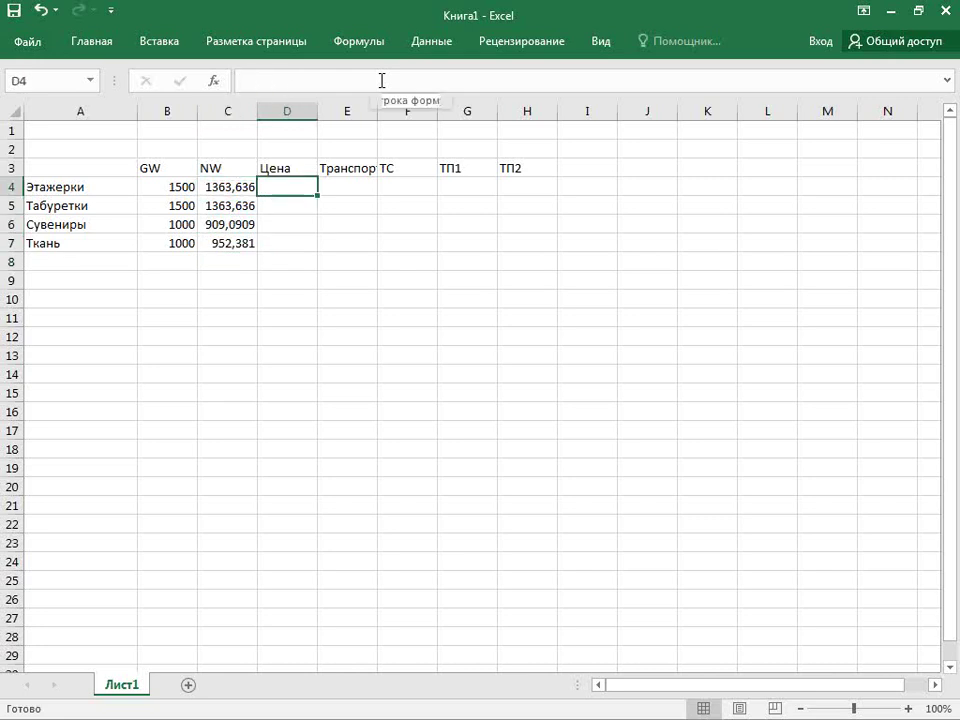
key(alt+Tab)
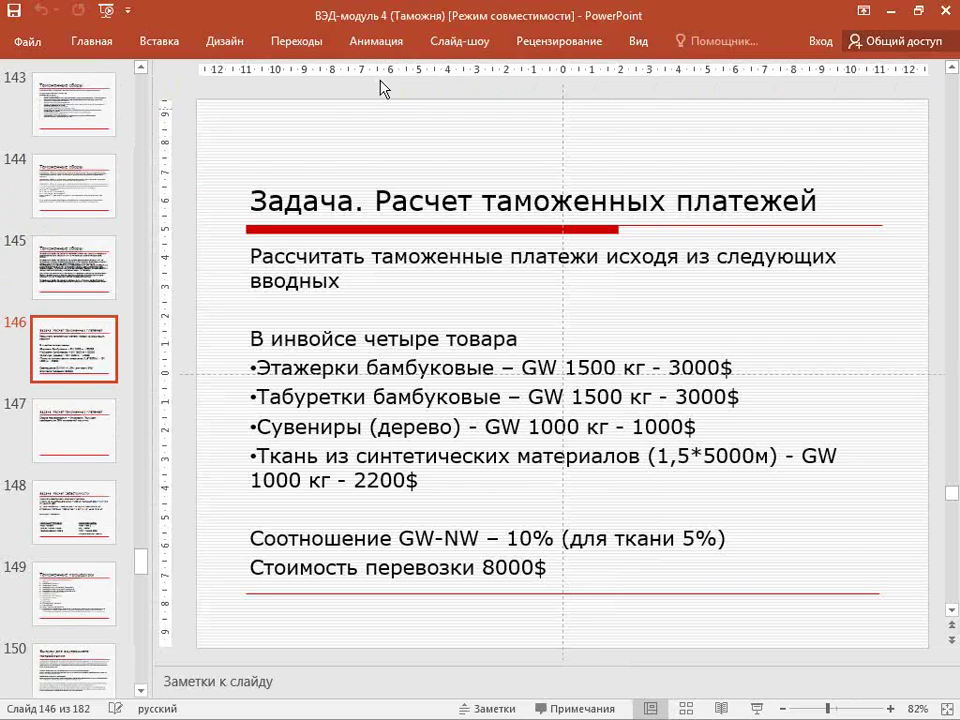
key(alt+Tab)
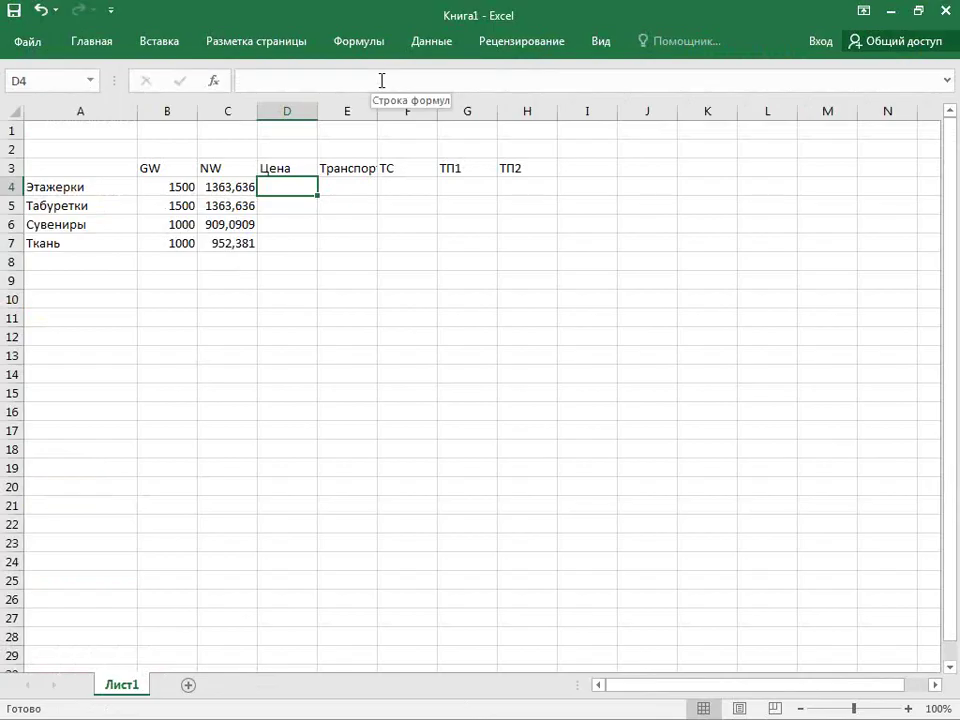
text(3000)
key(Return)
text(3000)
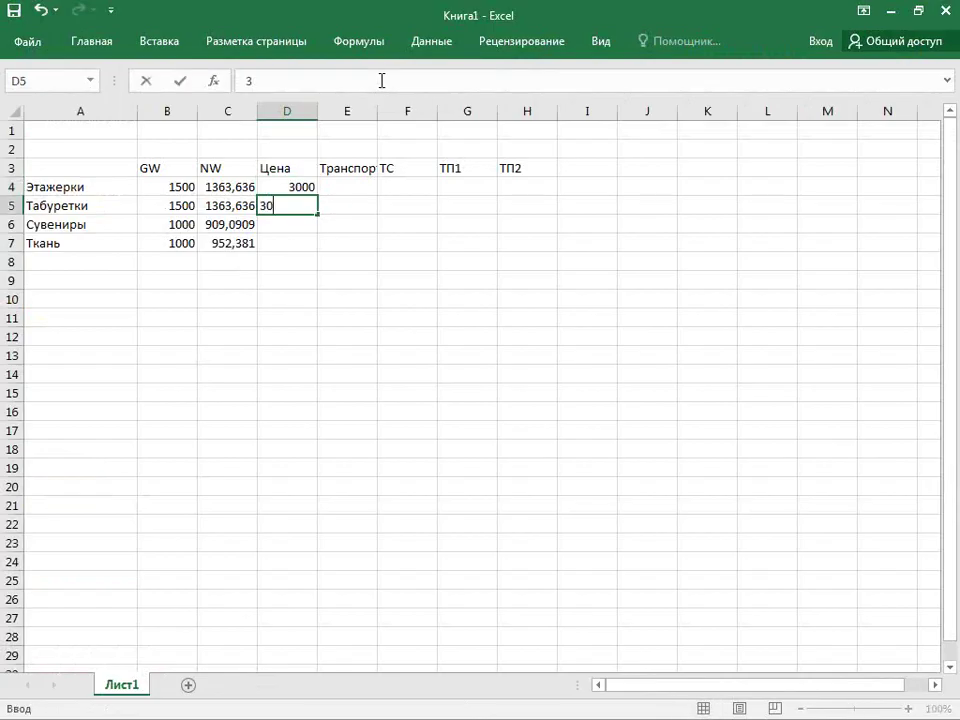
key(Return)
text(1000)
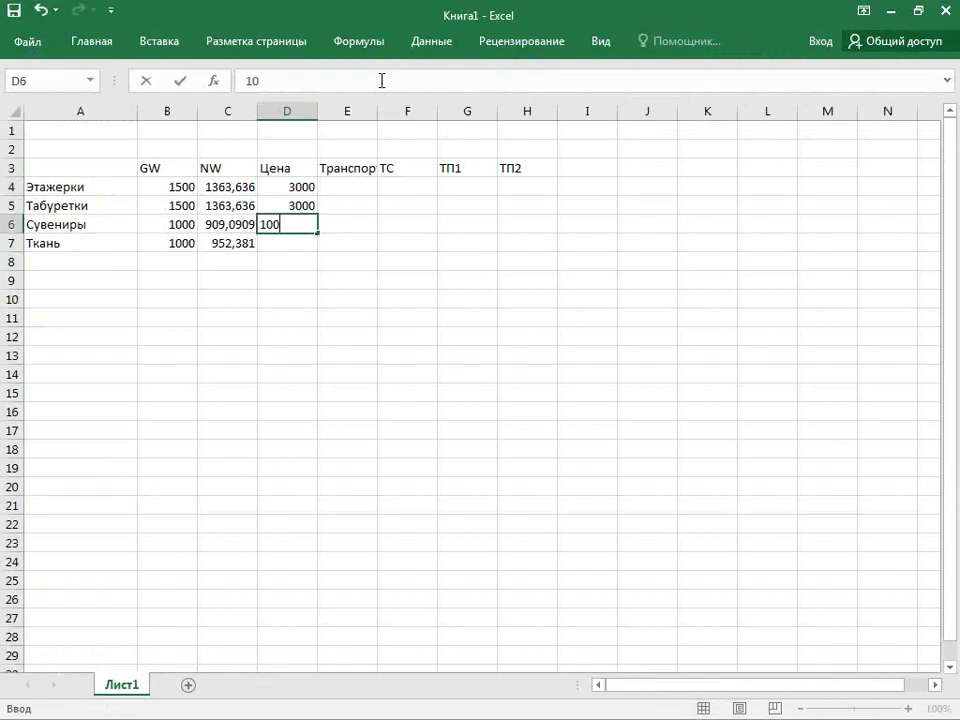
key(Return)
text(22000)
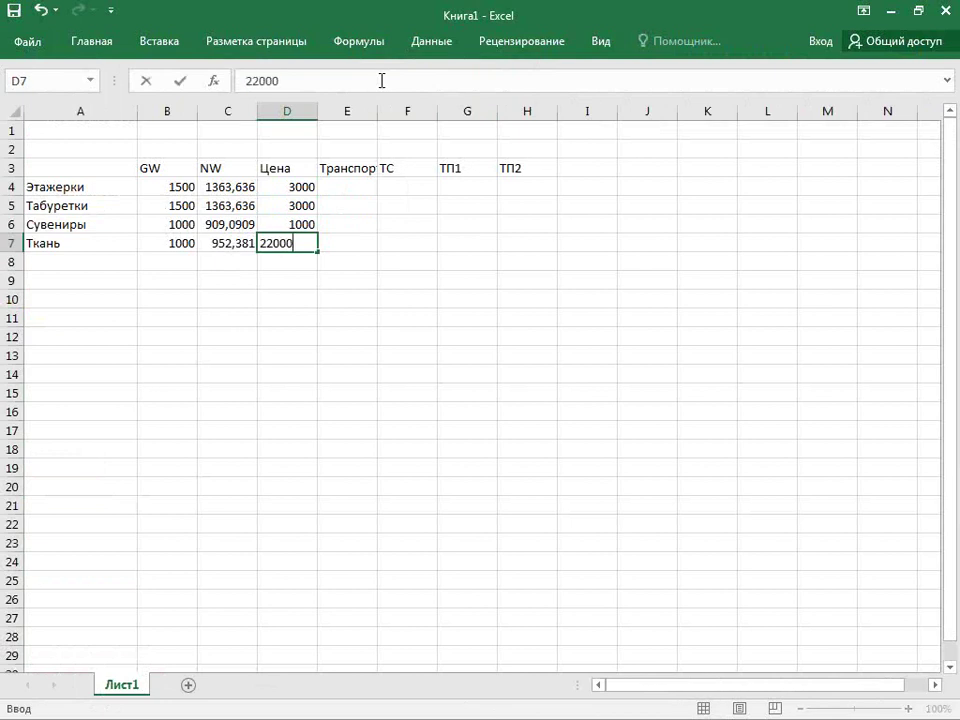
key(BackSpace)
key(Return)
Begin a formula in E4 for the transport cost of Этажерки.
key(Up)
key(Up)
key(Up)
key(Up)
key(Right)
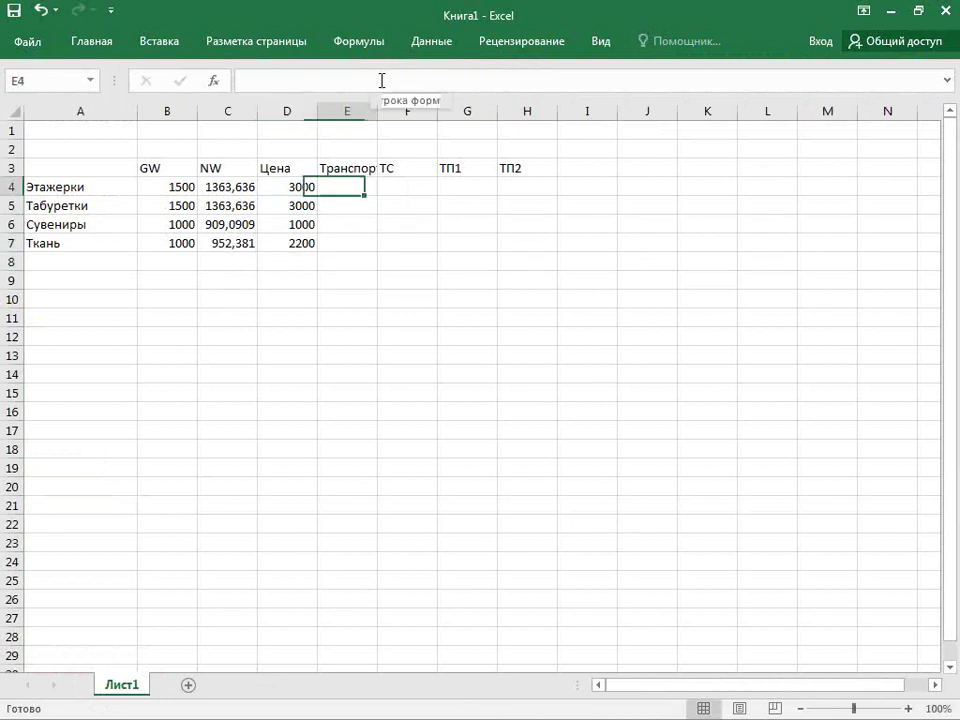
text(=)
key(Left)
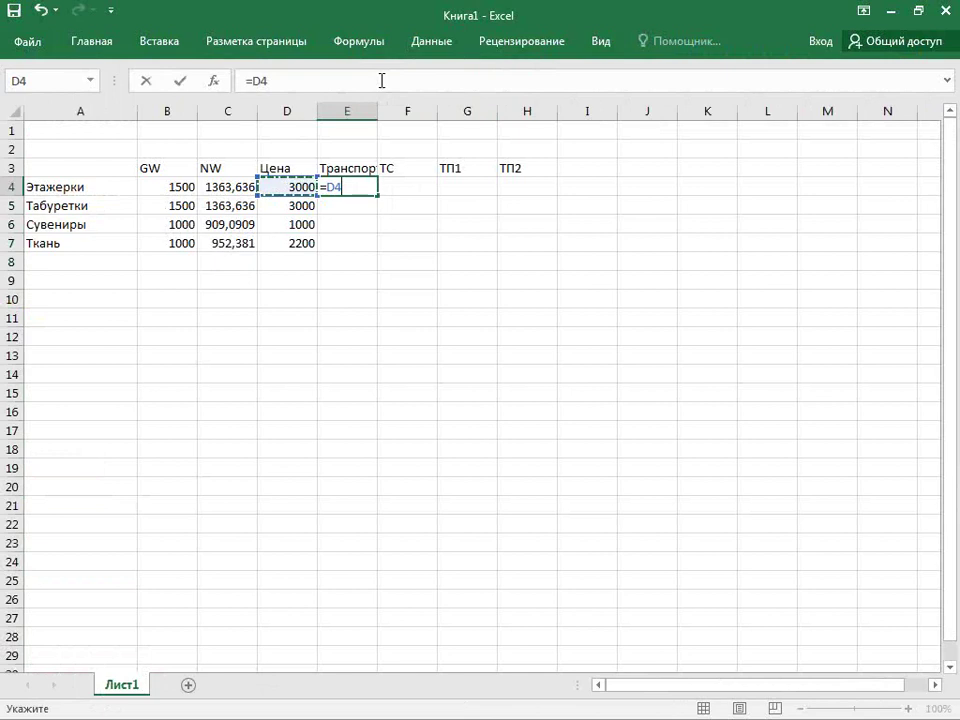
text(/8000)
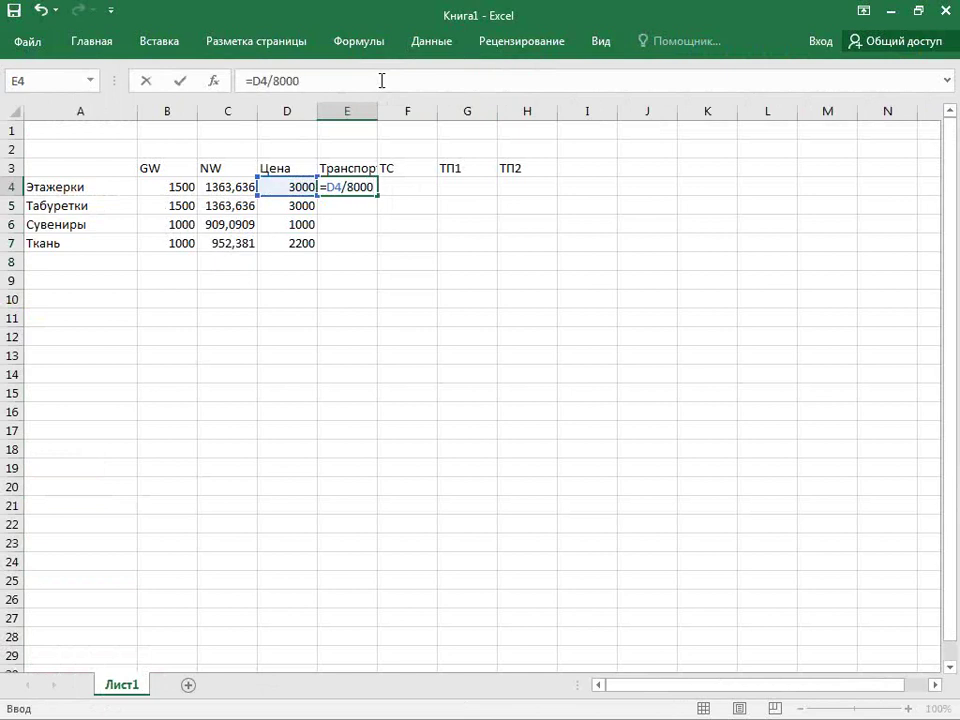
key(BackSpace)
key(BackSpace)
key(BackSpace)
key(BackSpace)
key(BackSpace)
key(BackSpace)
key(BackSpace)
Complete the transport formula in E4 as =8000/5000*B4 and fill it down to E7.
text(80000)
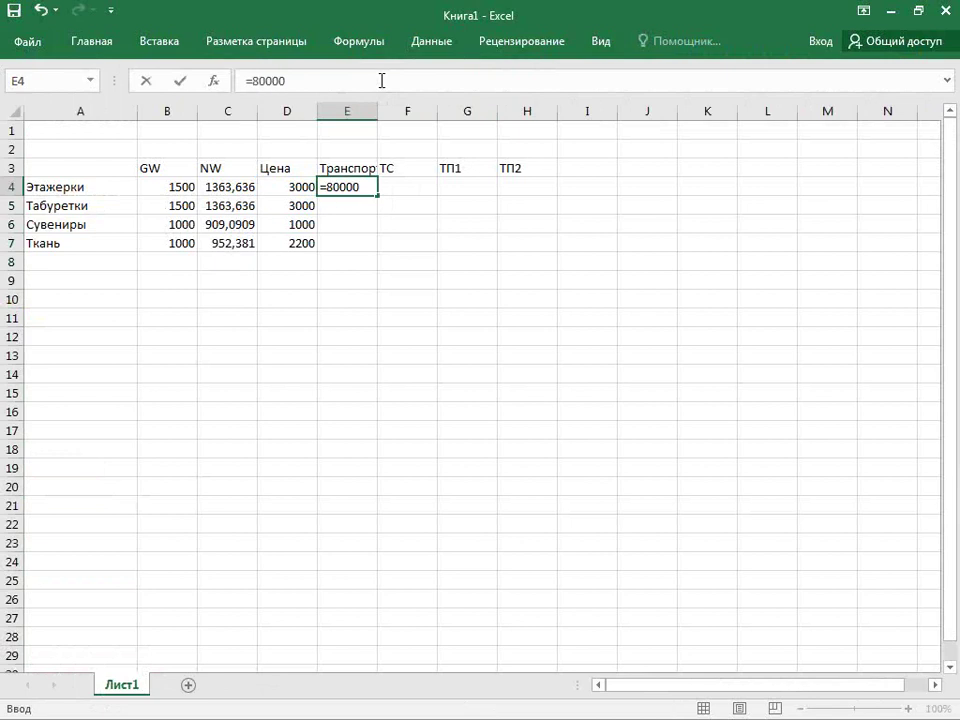
text(/5000*)
key(Left)
key(Left)
key(Left)
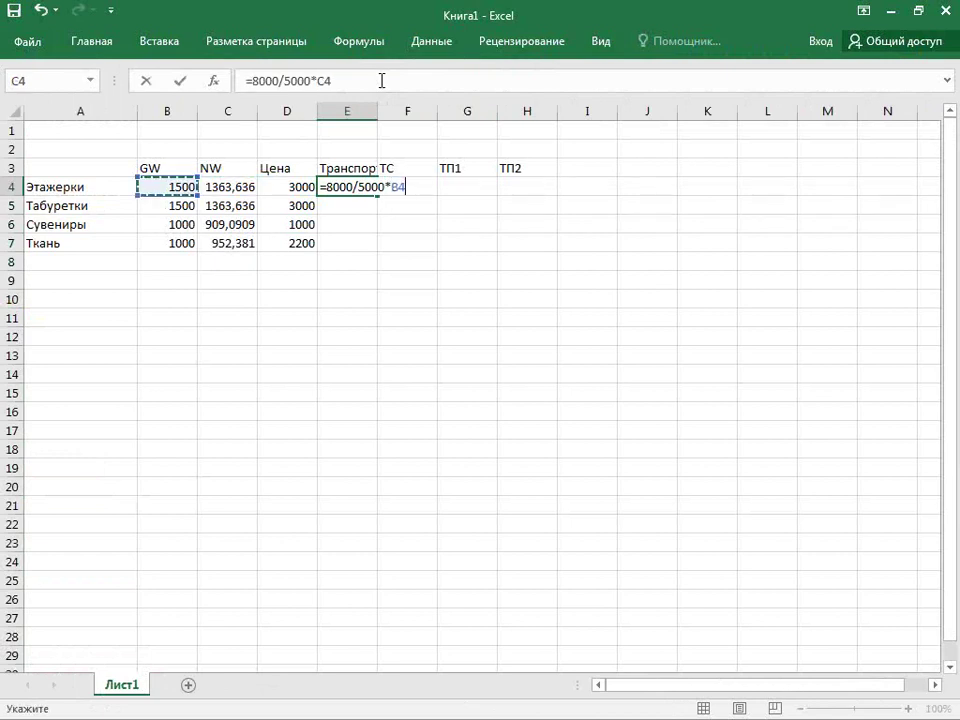
key(Return)
drag(378, 195, 380, 250)
Calculate the customs value in F4 under ТС with =(D4+E4)*60 and fill the formula down to F7.
click(413, 186)
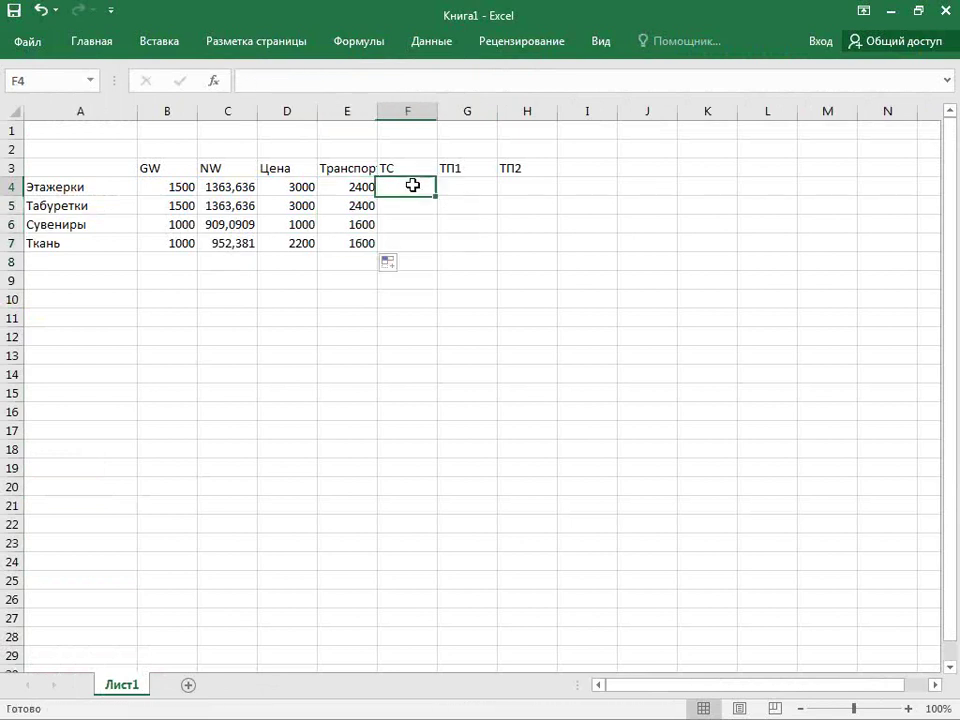
text(=()
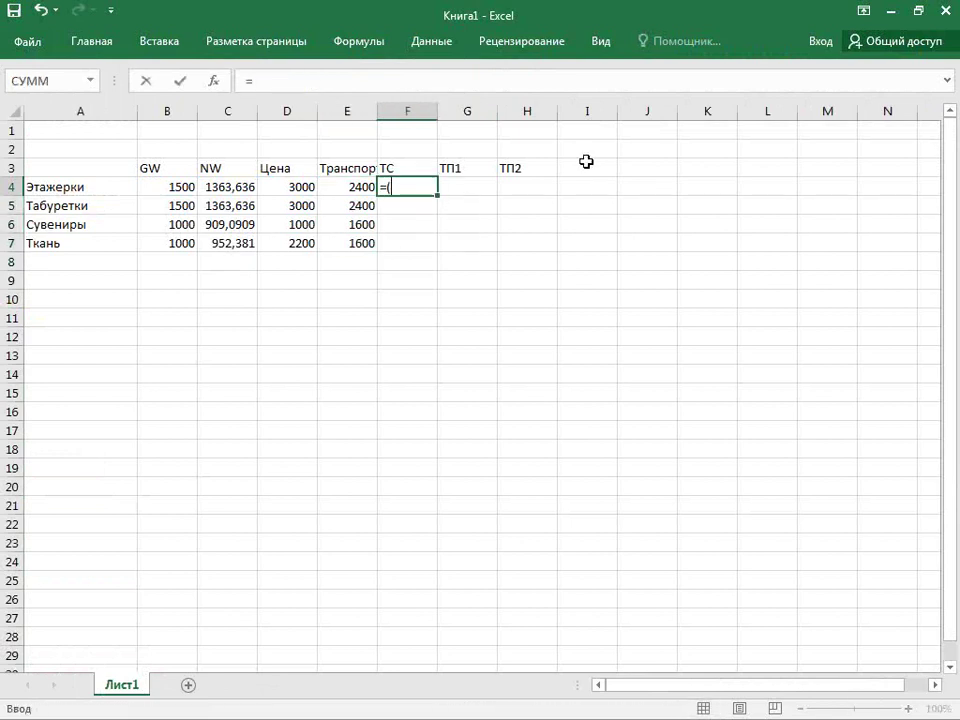
key(Left)
key(Left)
text(+)
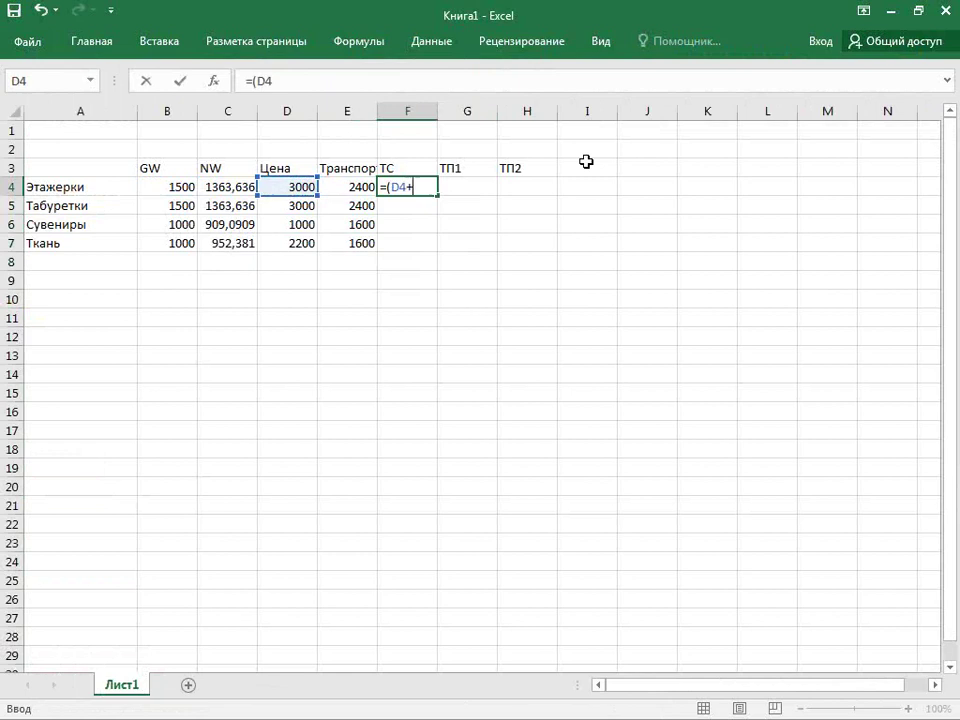
key(Left)
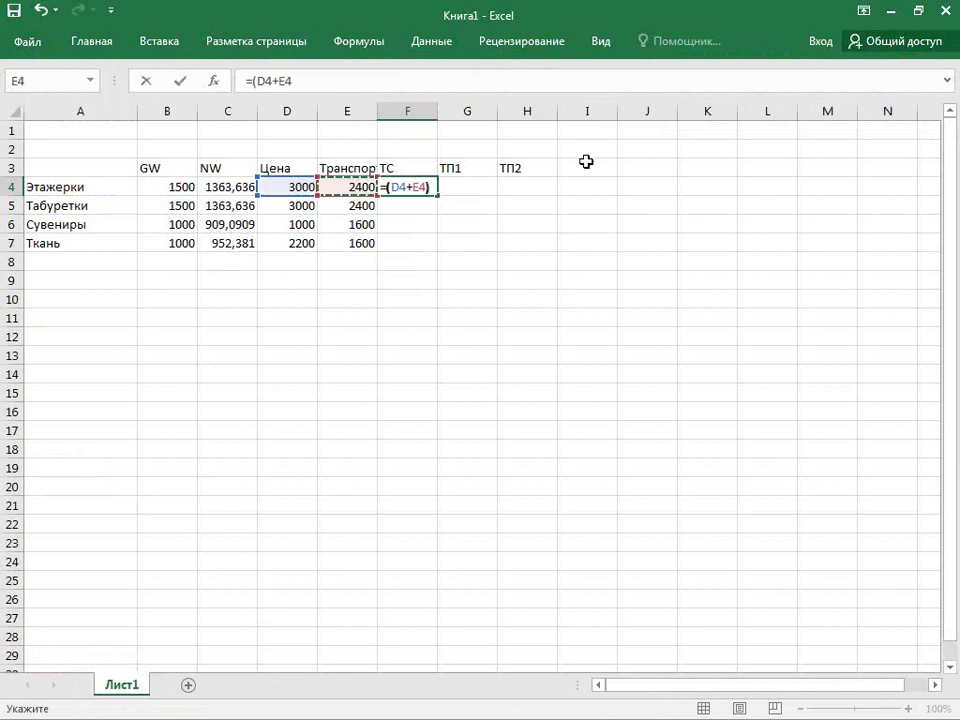
text())
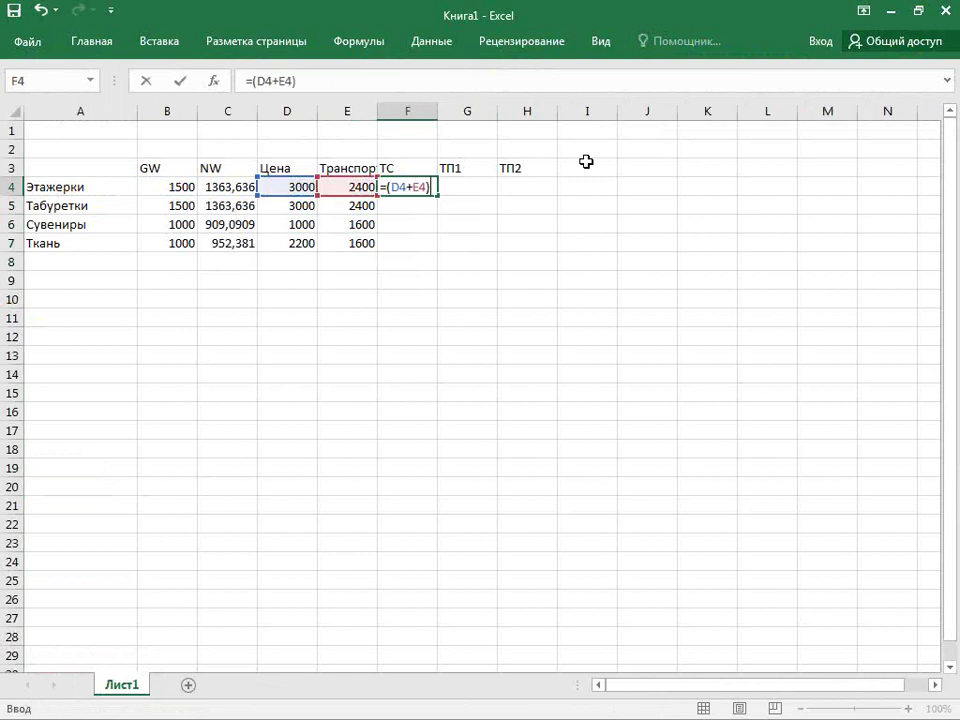
text(*60)
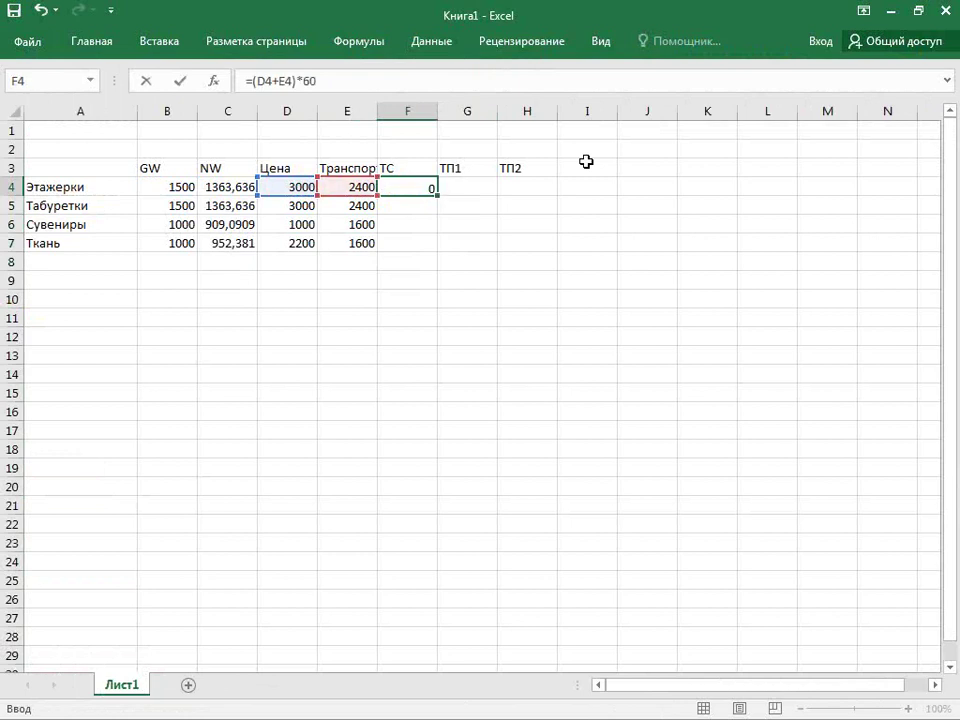
key(Return)
key(Up)
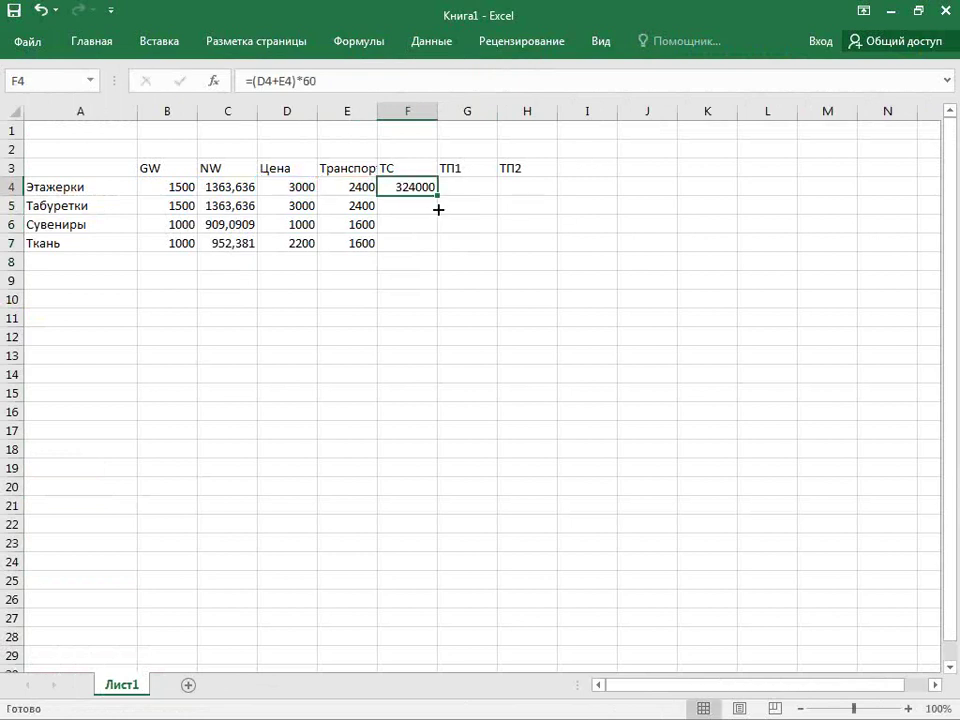
drag(437, 194, 437, 252)
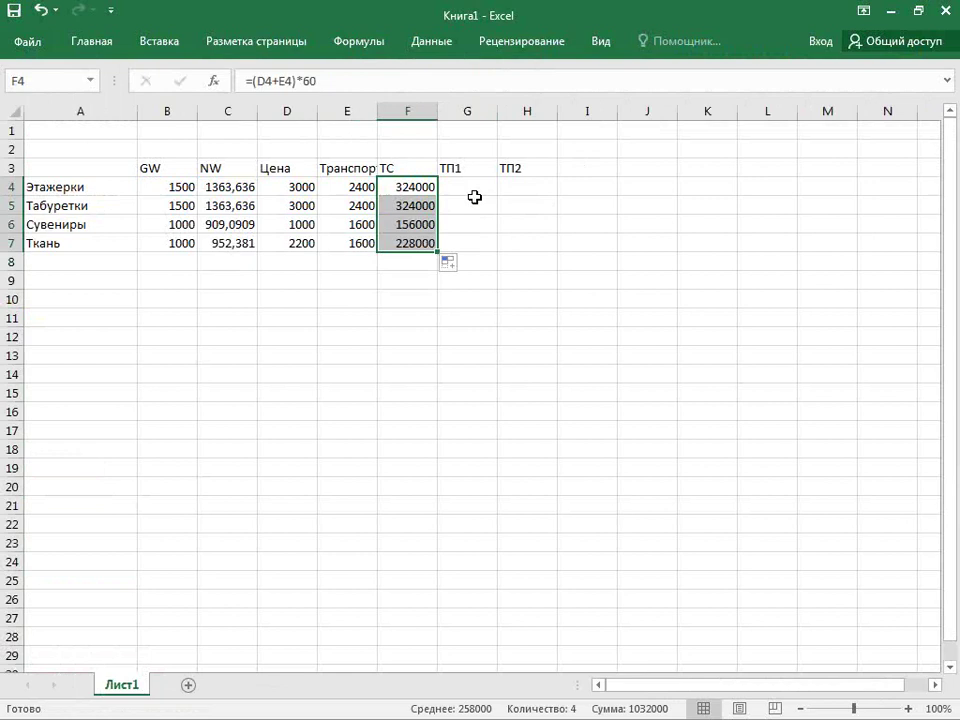
Enter the ТП1 rate 0,1 for Этажерки and Табуретки in G4:G5.
click(472, 190)
text(0,1)
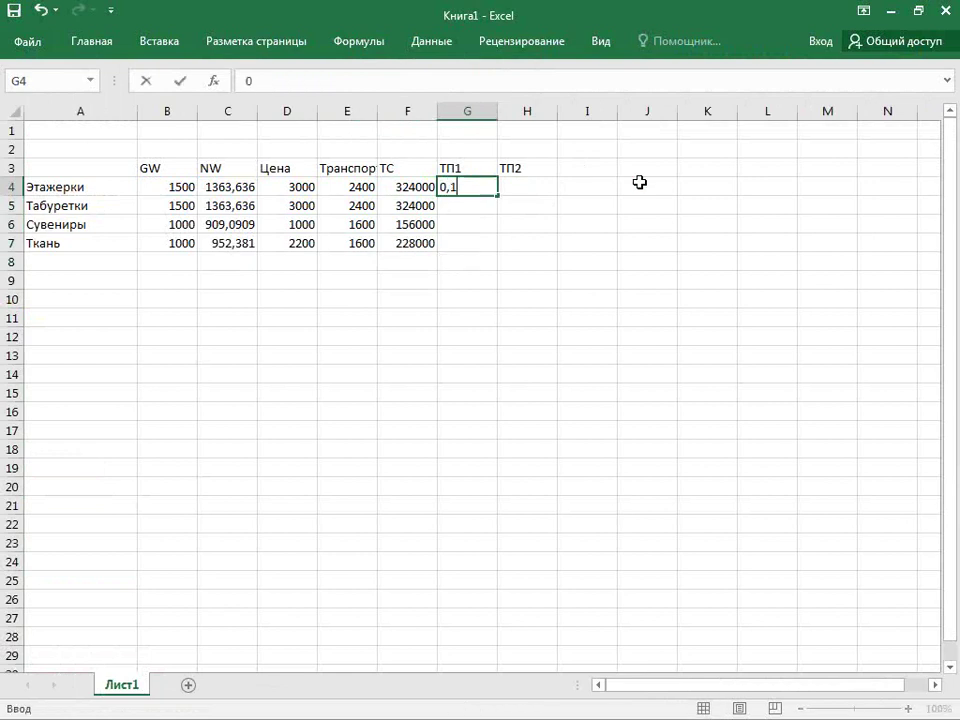
key(Return)
text(0,1)
key(Return)
Enter the ТП2 rates 0,13 for Этажерки in H4 and 0,07 for Табуретки in H5.
key(Up)
key(Up)
key(Right)
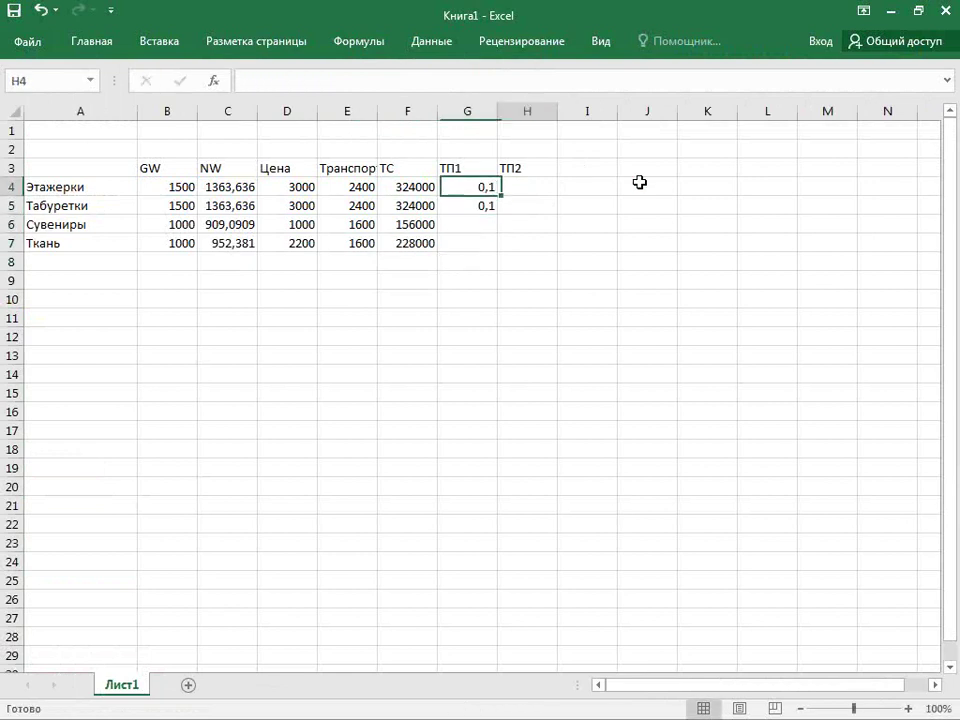
text(0)
key(BackSpace)
text(0,13)
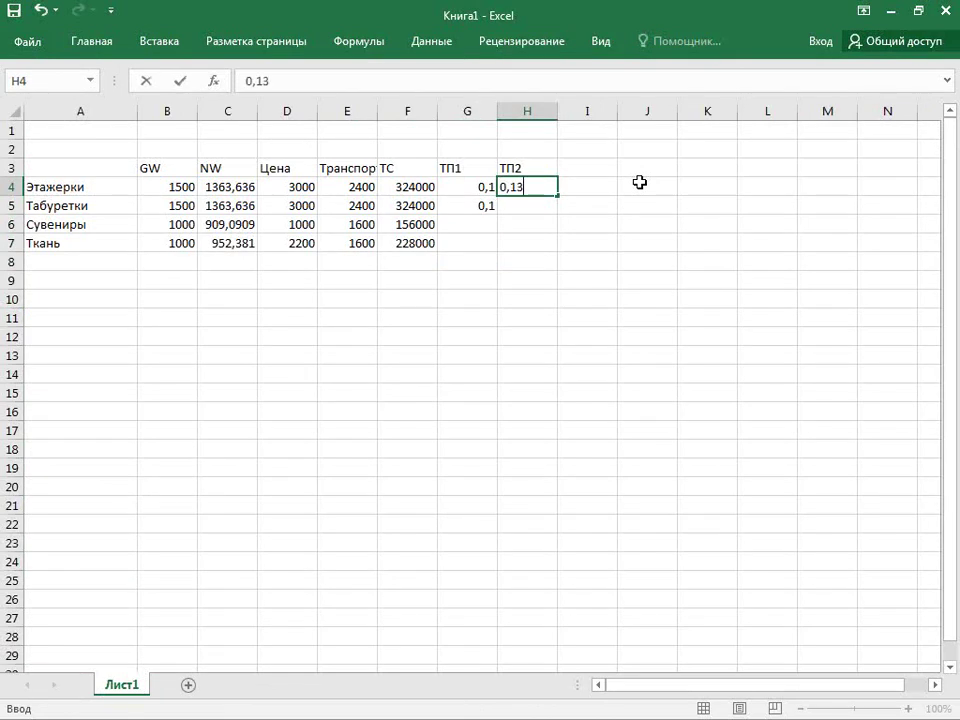
key(Return)
text(0)
key(Return)
text(,)
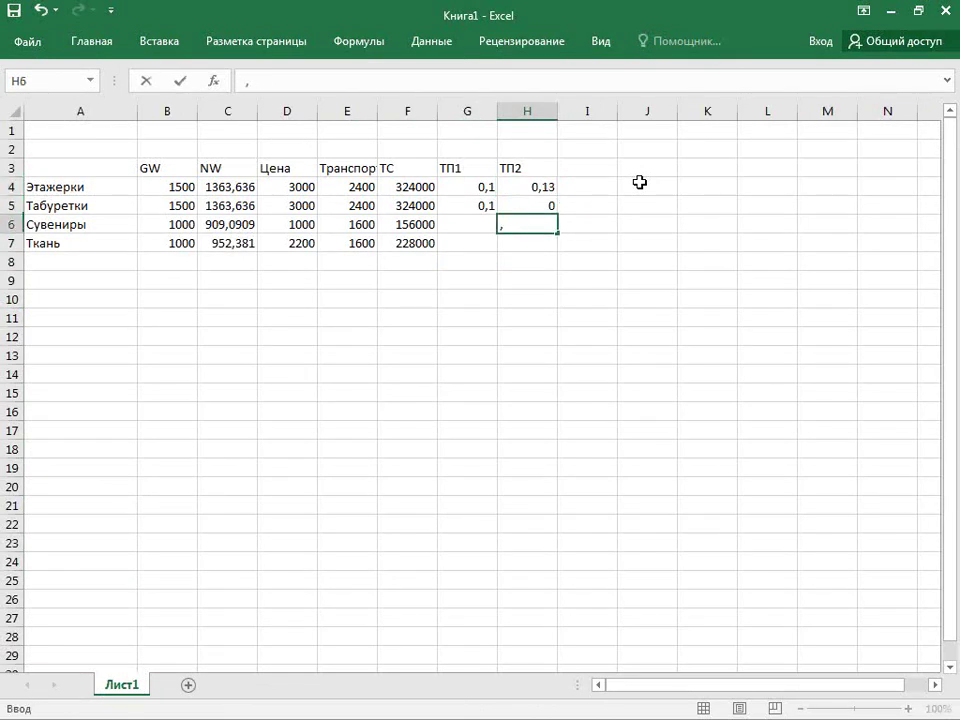
key(Up)
text(0,07)
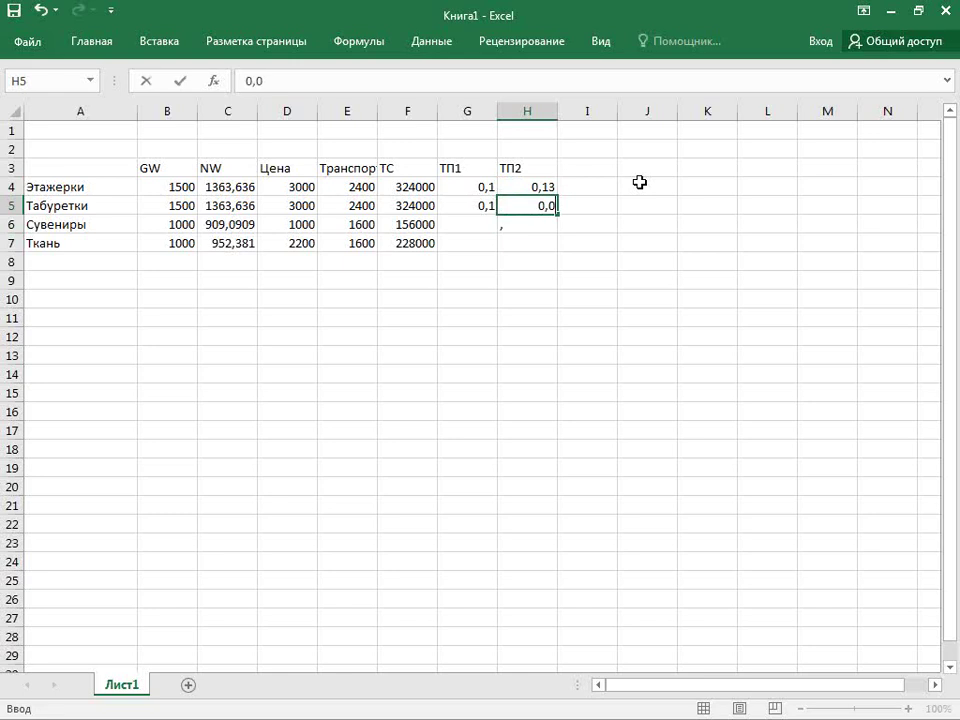
key(Return)
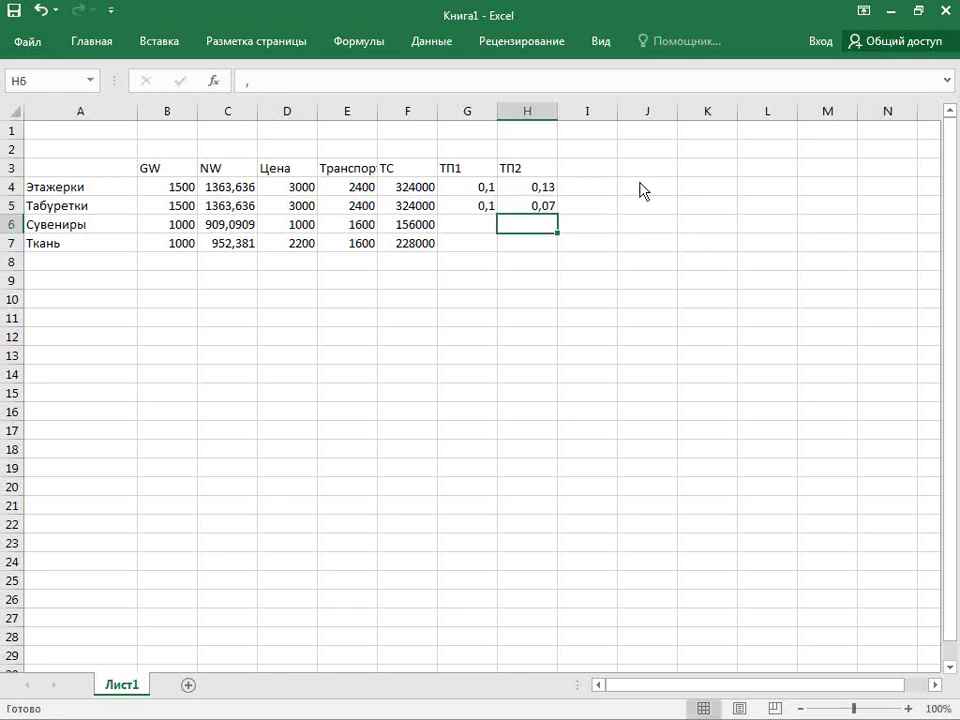
Switch to the browser and reload the tks.ru ТН ВЭД search results page.
key(alt+Tab)
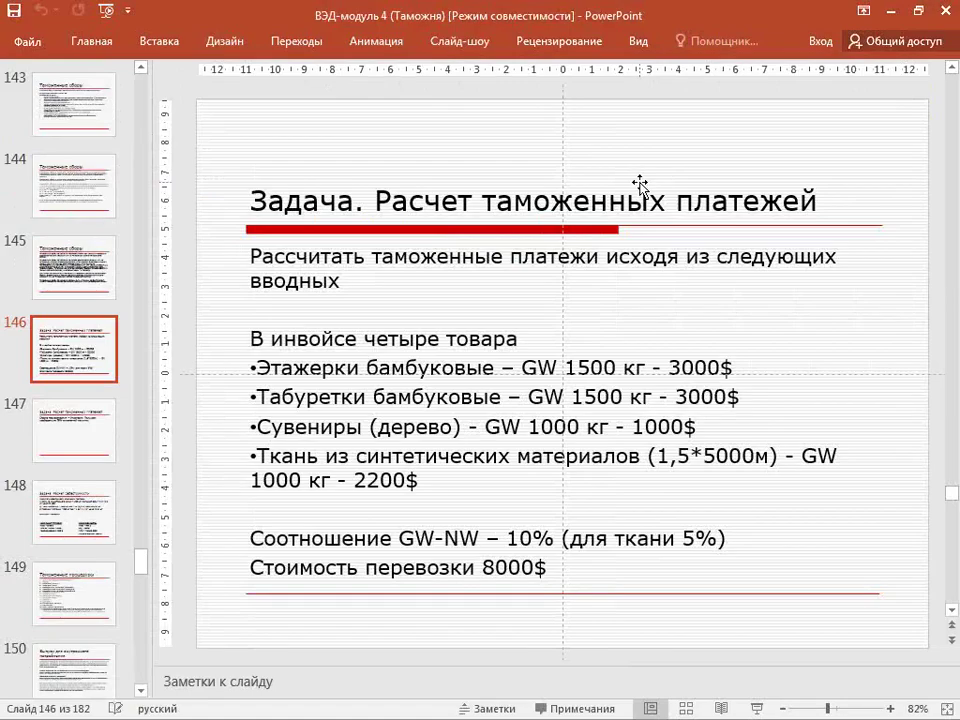
key(alt+Tab)
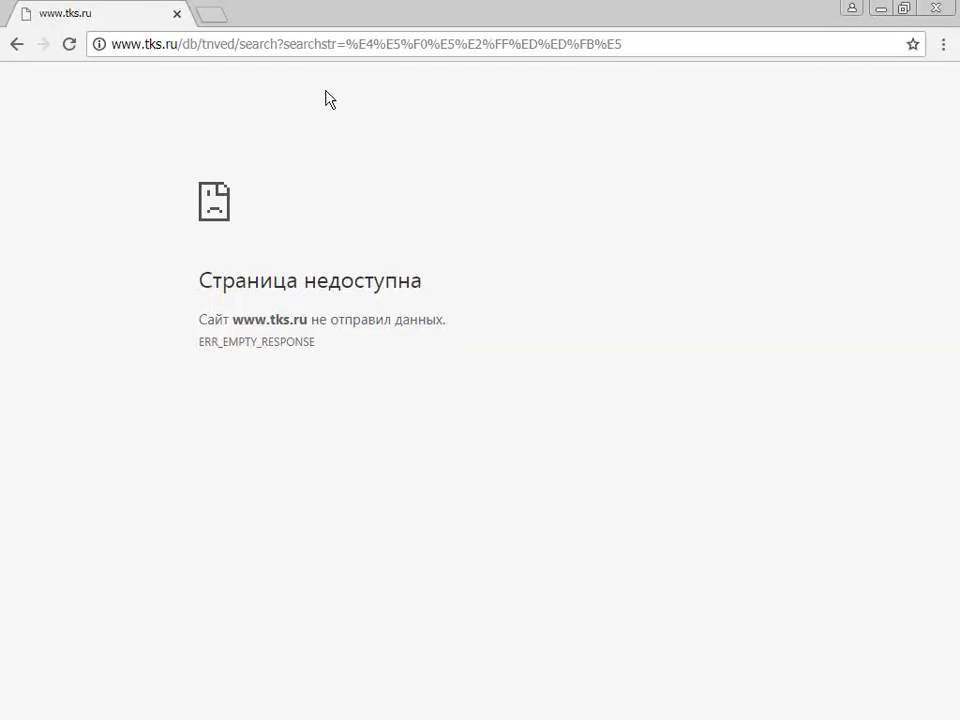
click(334, 45)
key(Return)
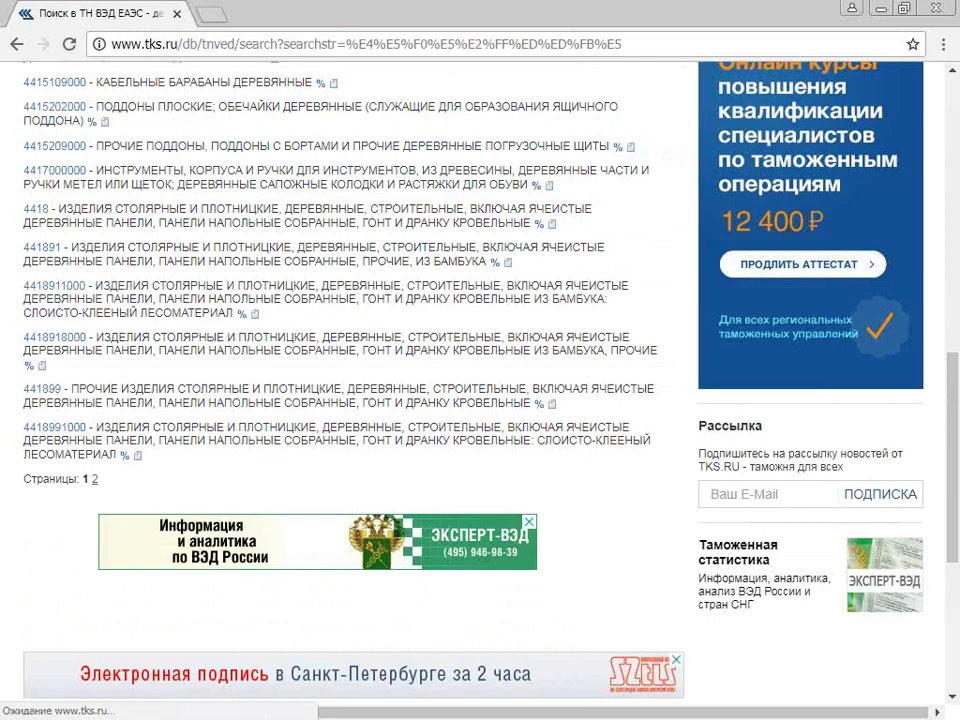
Return to Excel and change the Цена header in D3 to Инвойс.
key(alt+Tab)
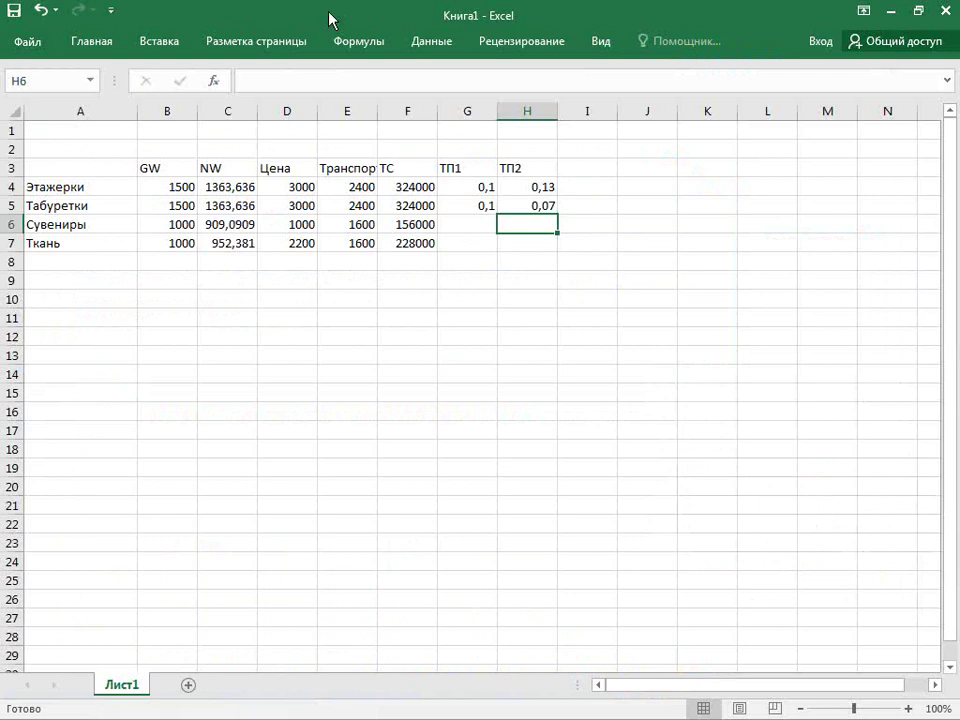
click(310, 170)
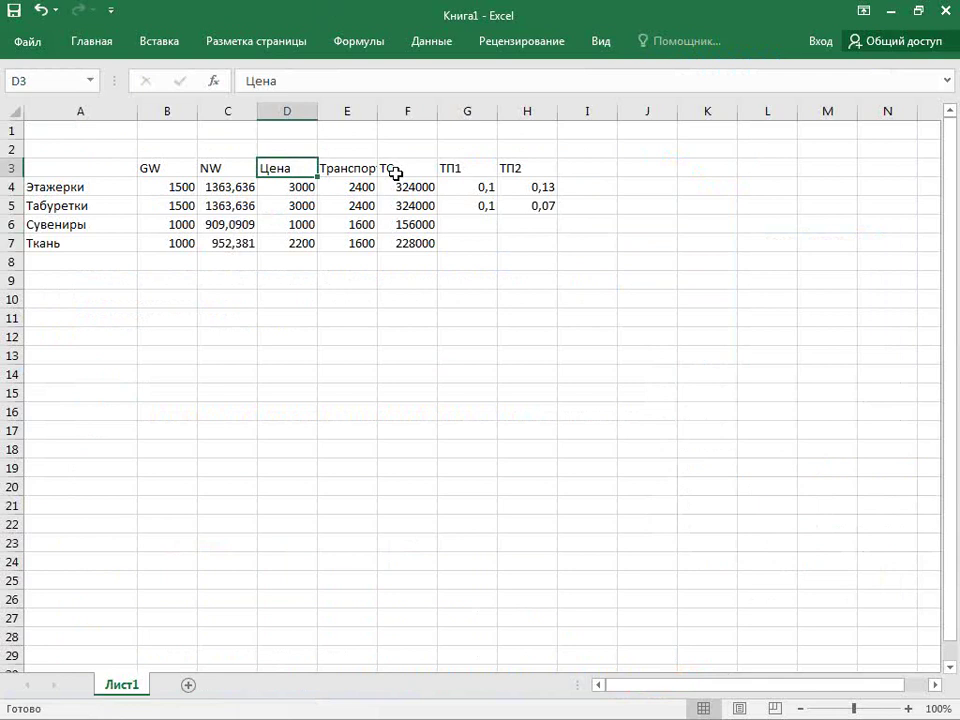
text(Инф)
text(ой)
text(с)
key(Return)
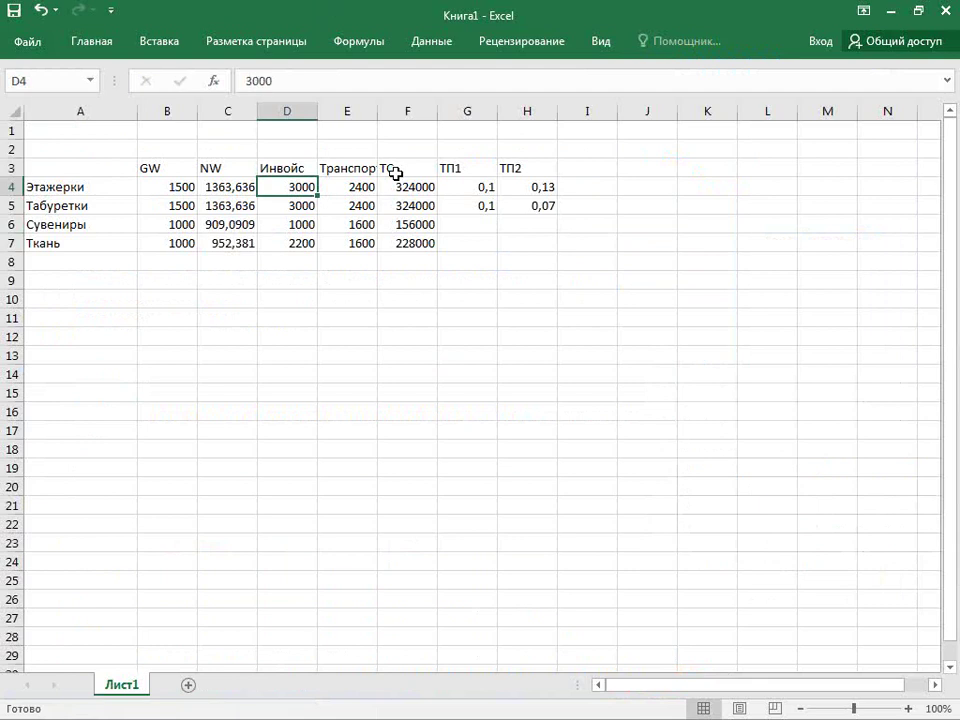
Switch to the browser and search the tks.ru ТН ВЭД database for "сувенир".
key(alt)
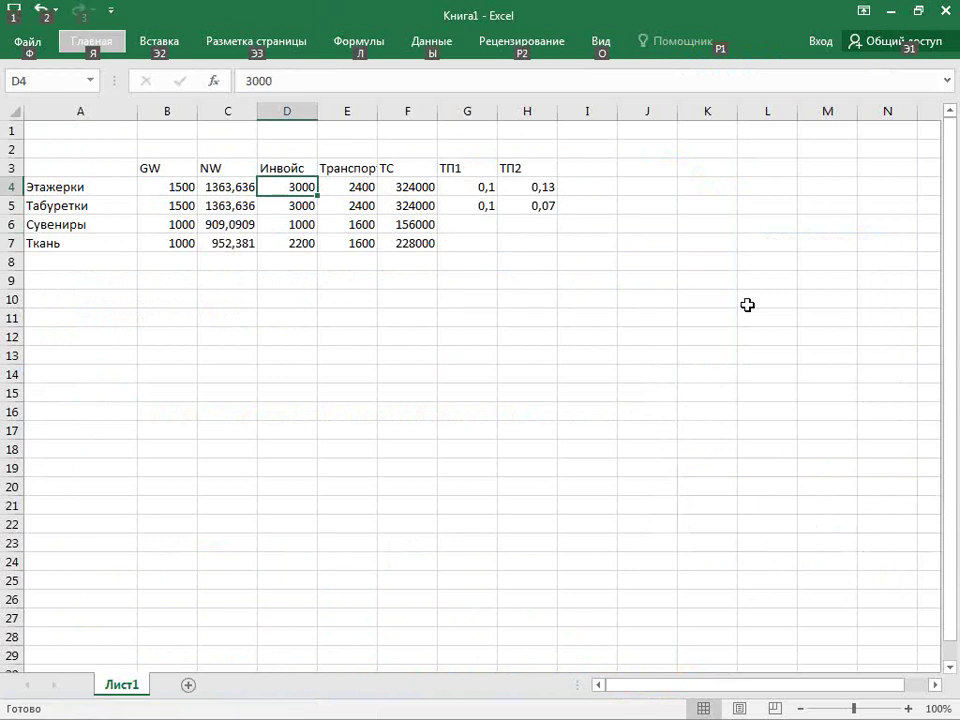
key(alt+Tab)
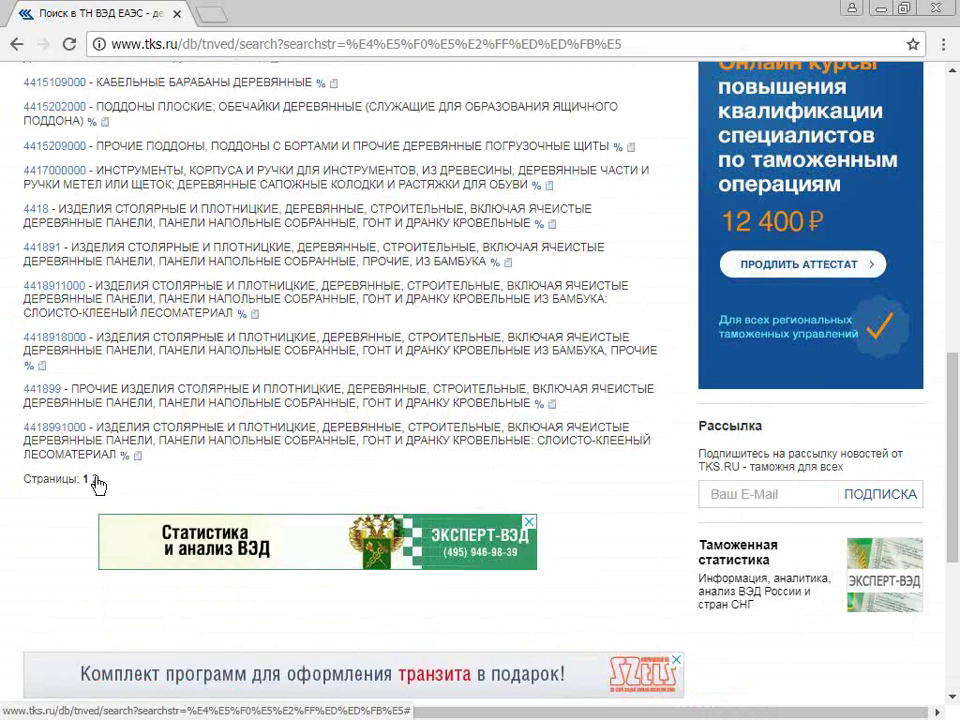
scroll(134, 455, up, 4)
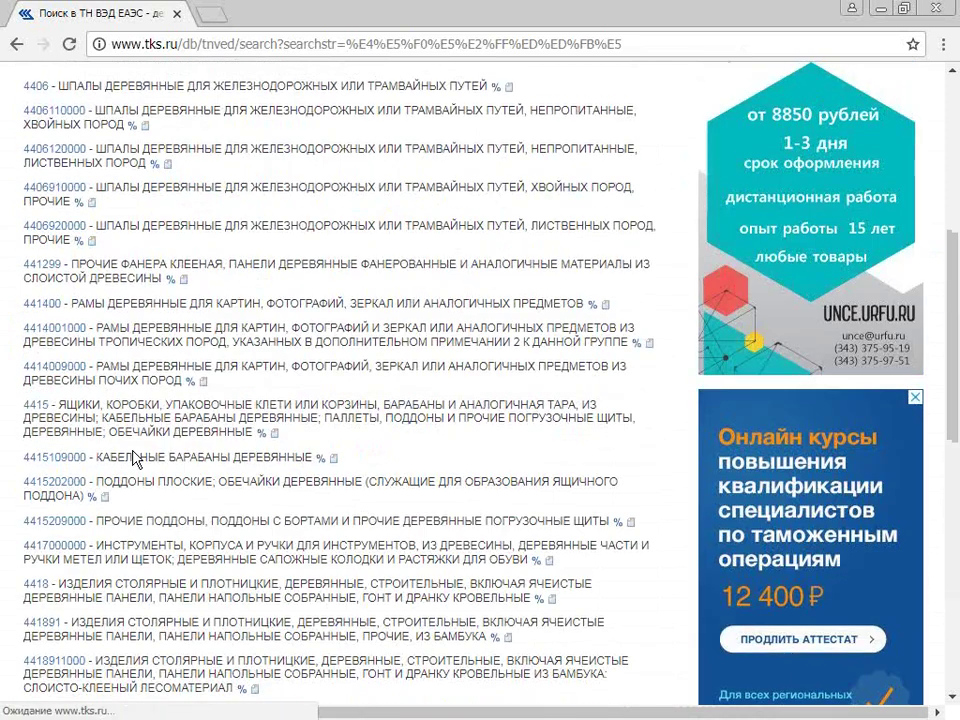
scroll(134, 455, up, 5)
click(134, 410)
double_click(135, 412)
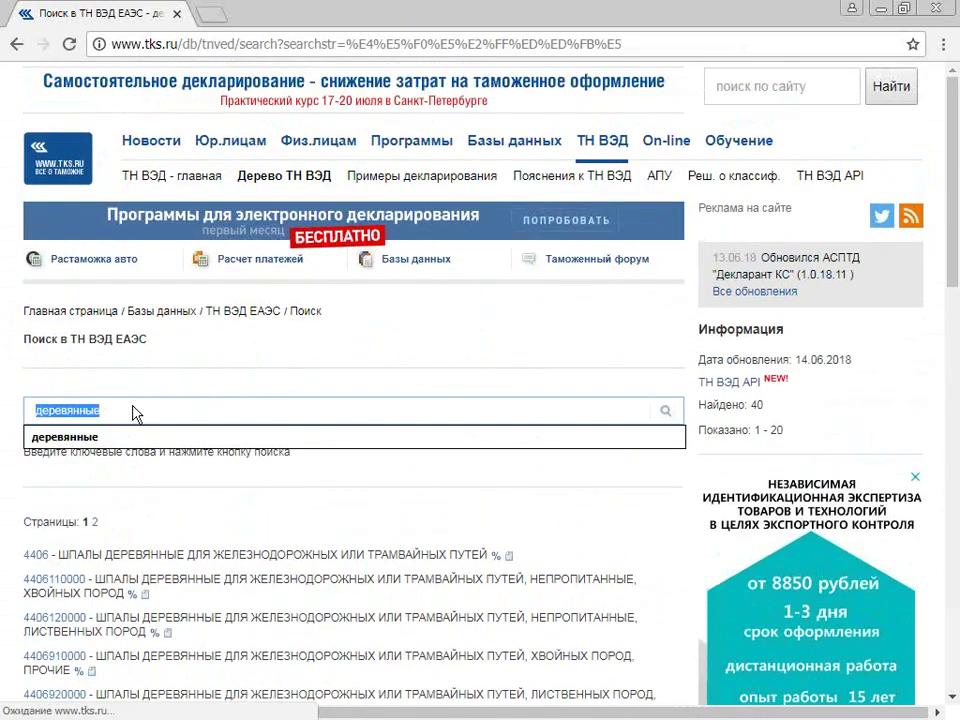
key(BackSpace)
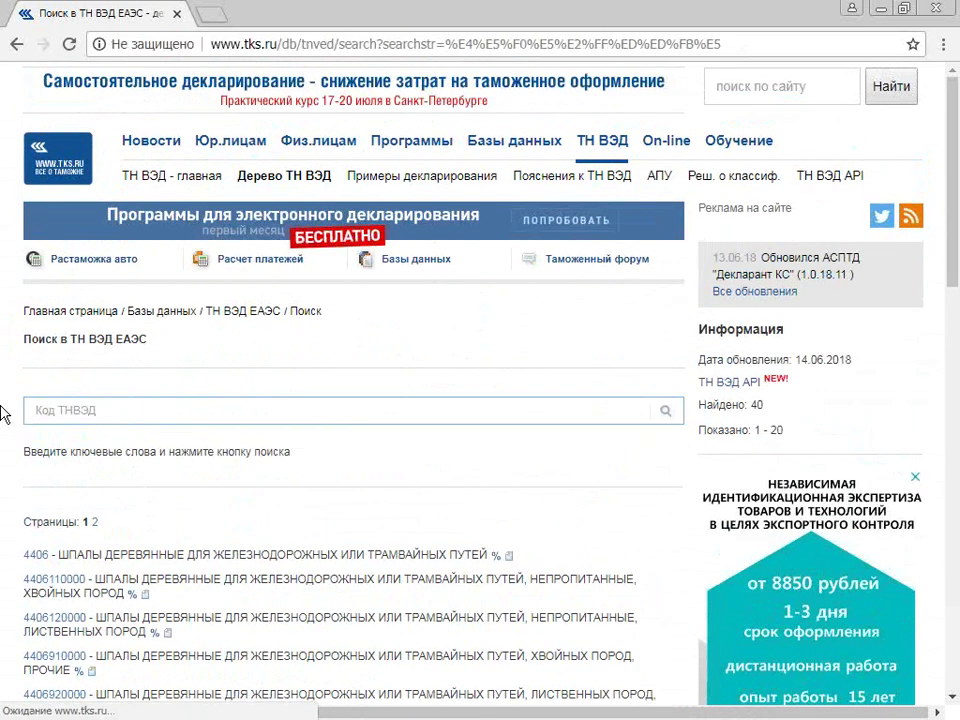
text(су)
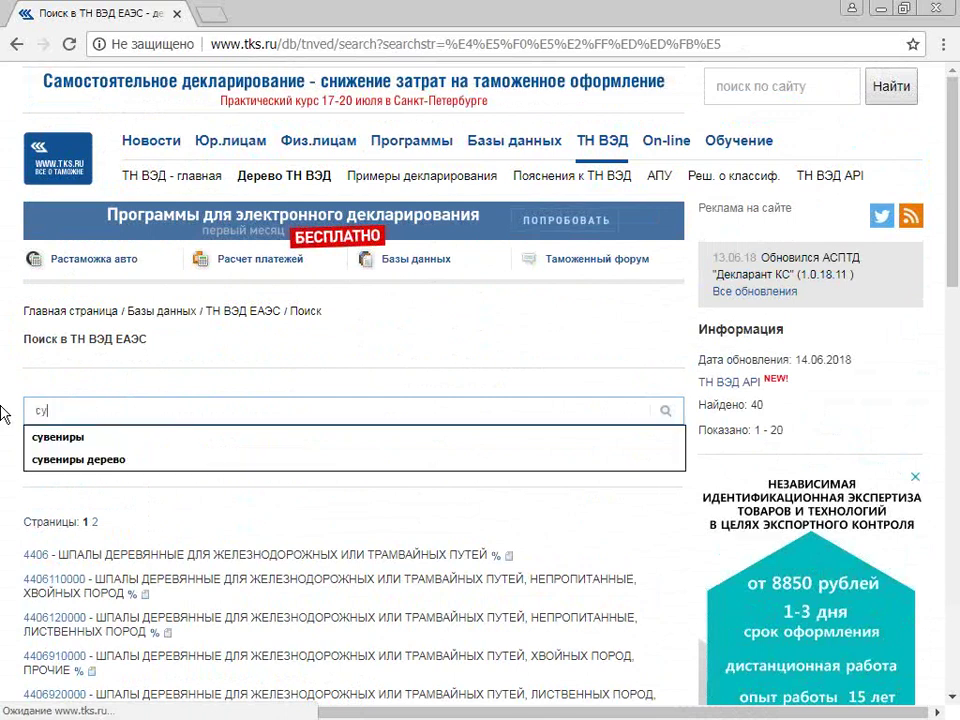
text(венир)
key(Return)
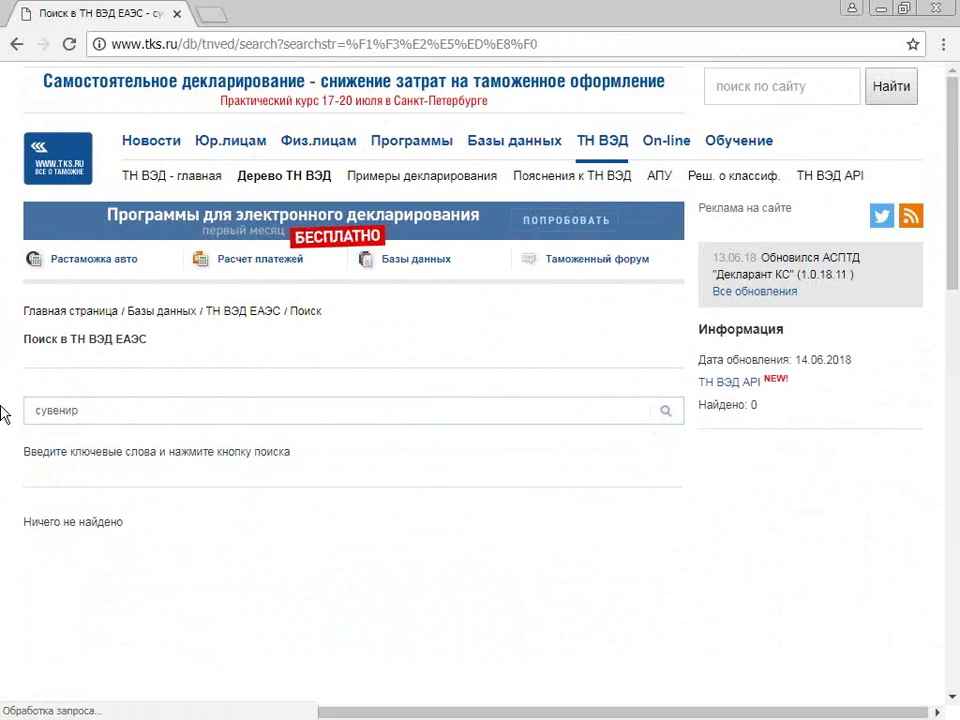
Search the ТН ВЭД database for "дерево" instead.
double_click(94, 410)
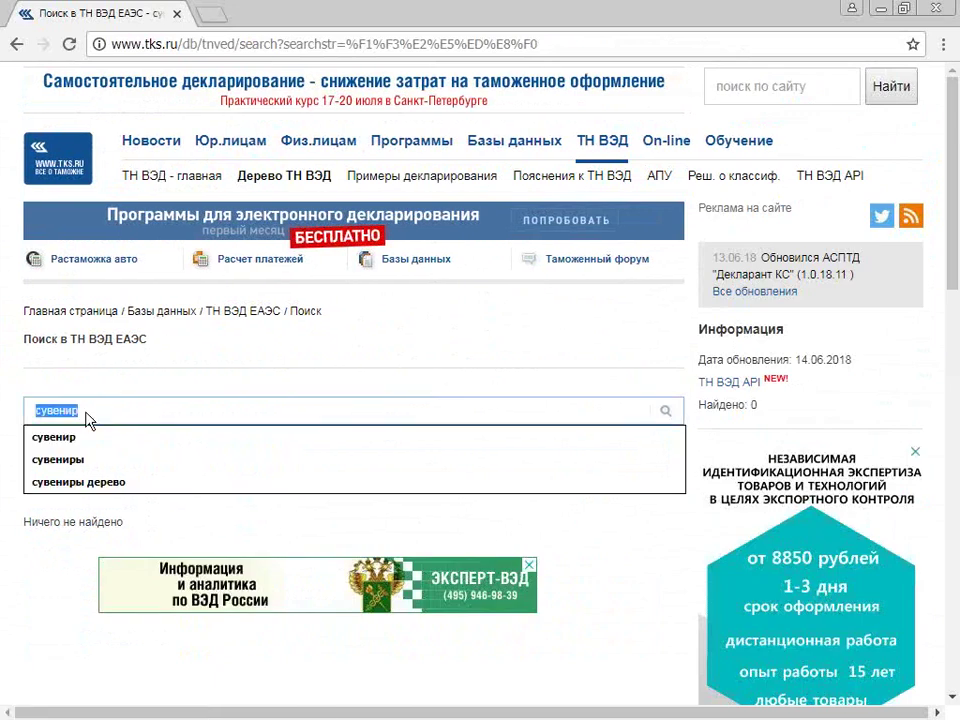
text(дерево)
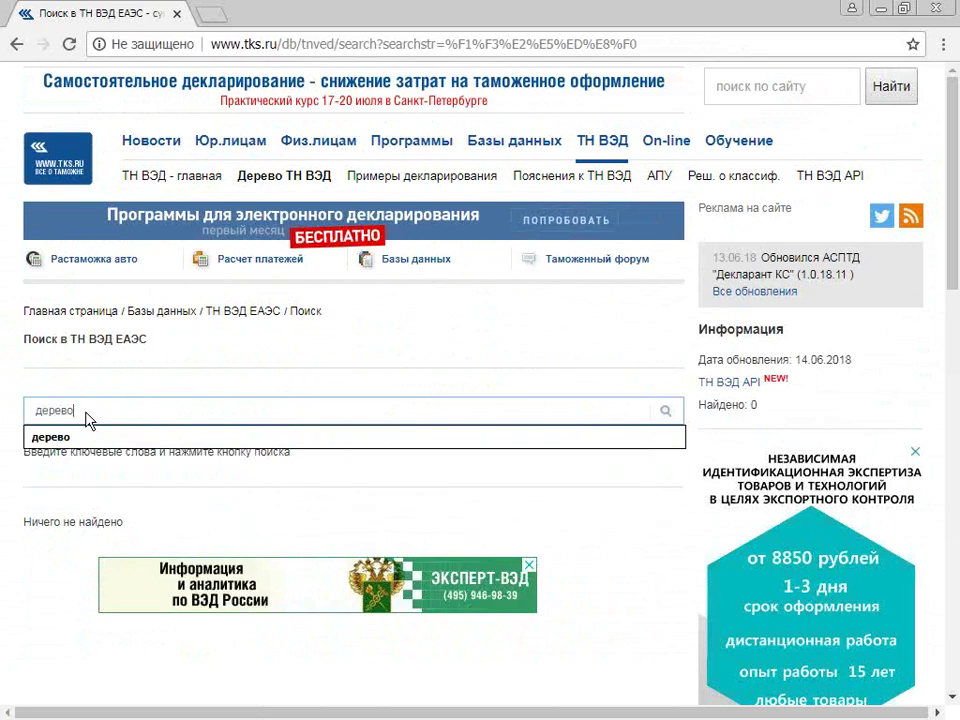
key(Return)
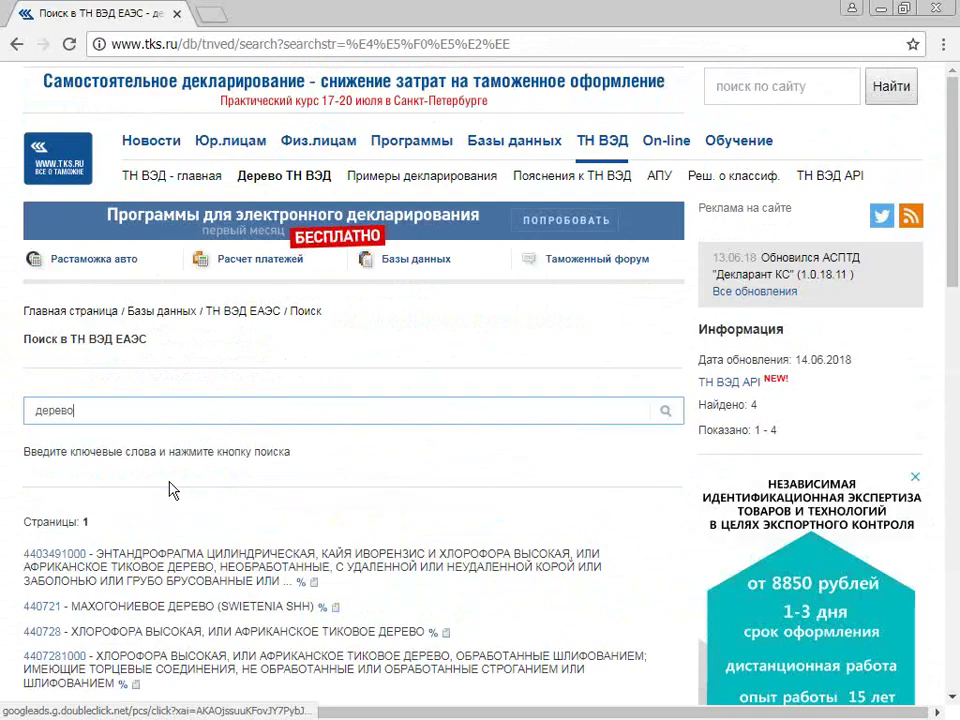
Replace the search term with "статуэтки" and run the ТН ВЭД search.
click(163, 416)
key(ctrl+a)
text(ст)
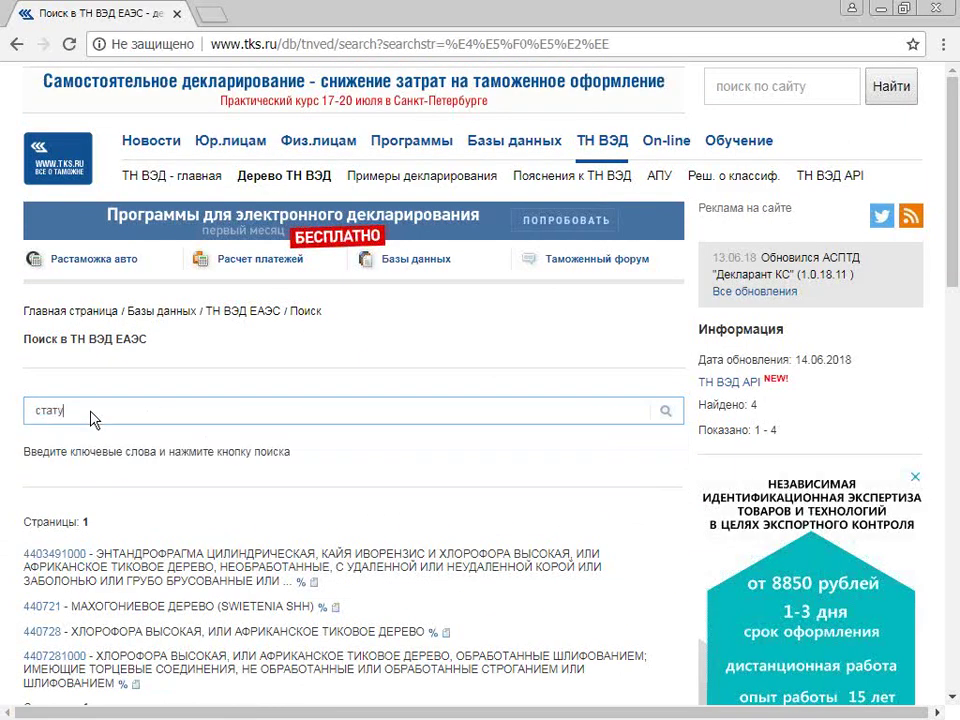
text(атуэтки)
key(Return)
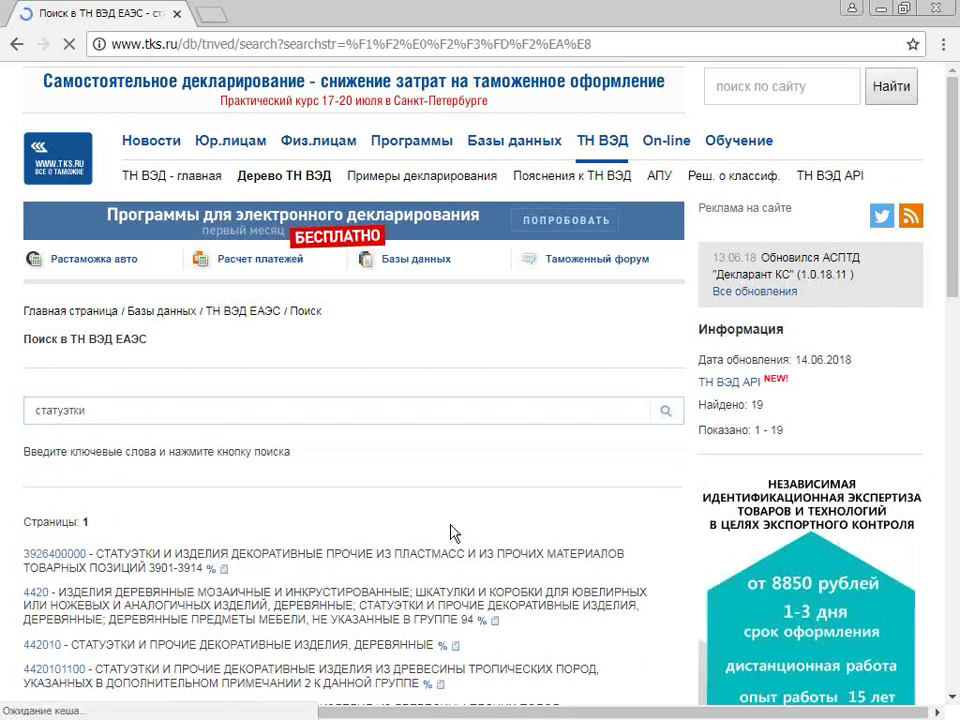
scroll(451, 520, down, 3)
scroll(420, 530, down, 1)
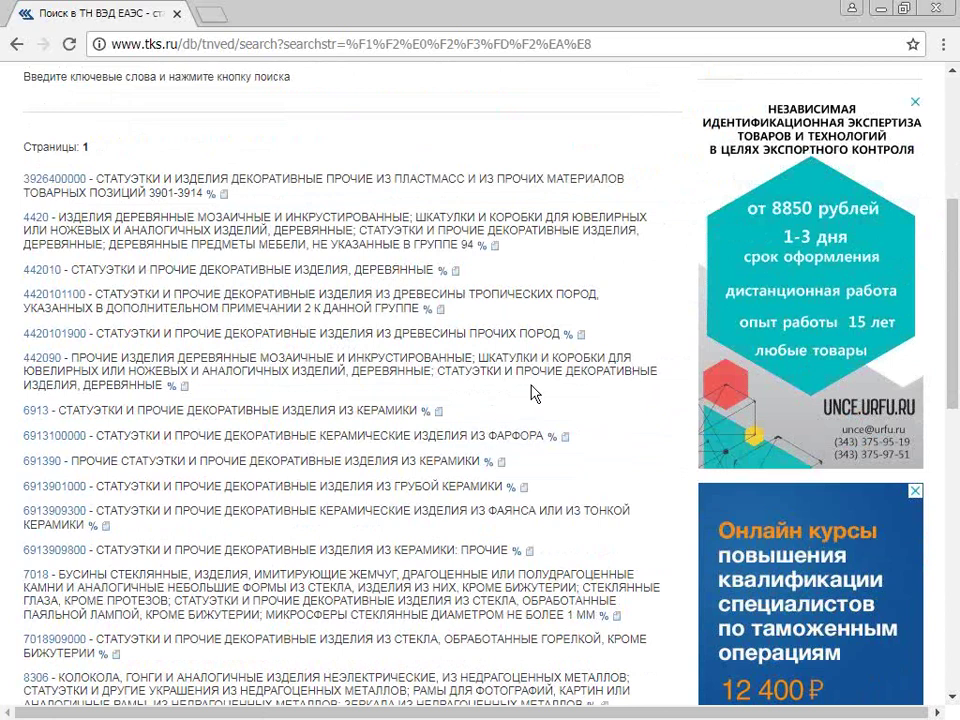
click(571, 335)
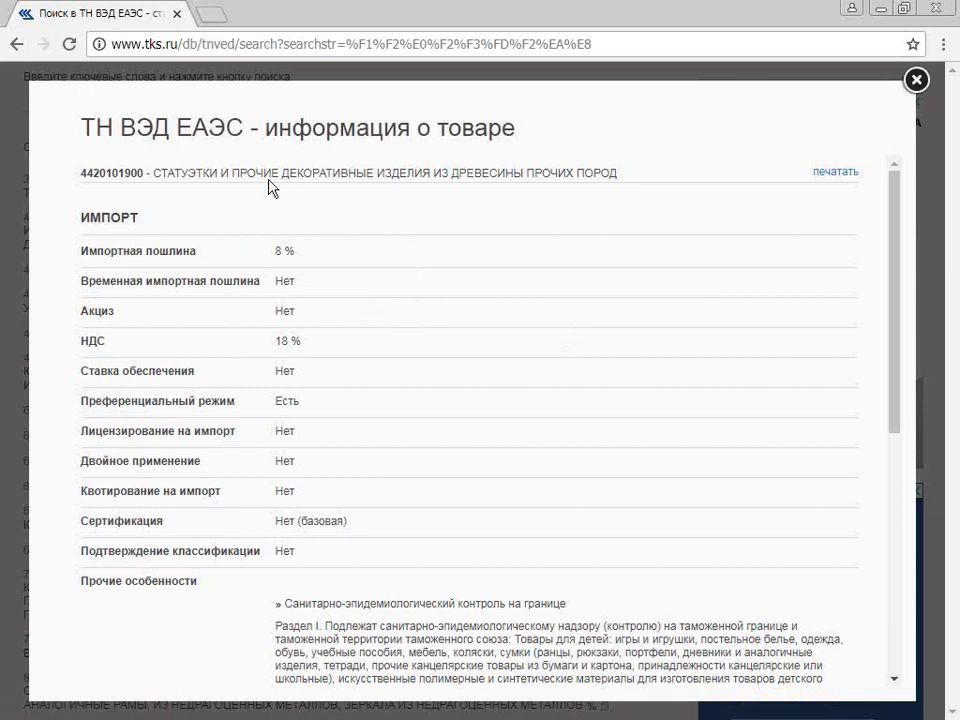
Return to Excel and enter the ТП1 rate 0,08 for Сувениры in G6.
key(alt+Tab)
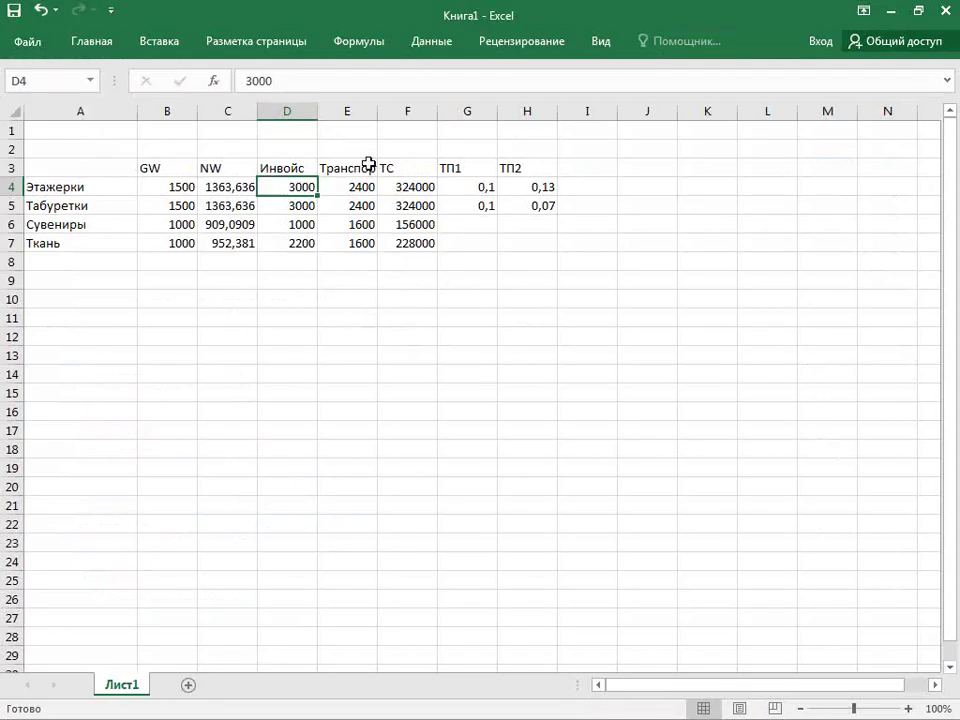
click(520, 206)
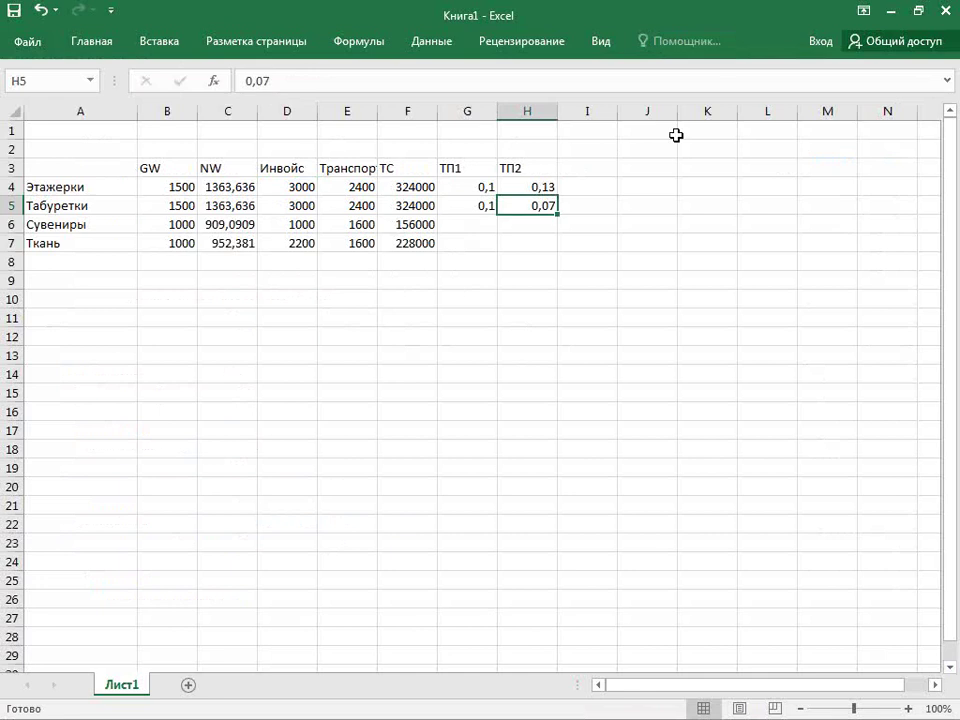
key(Down)
key(Left)
text(0,08)
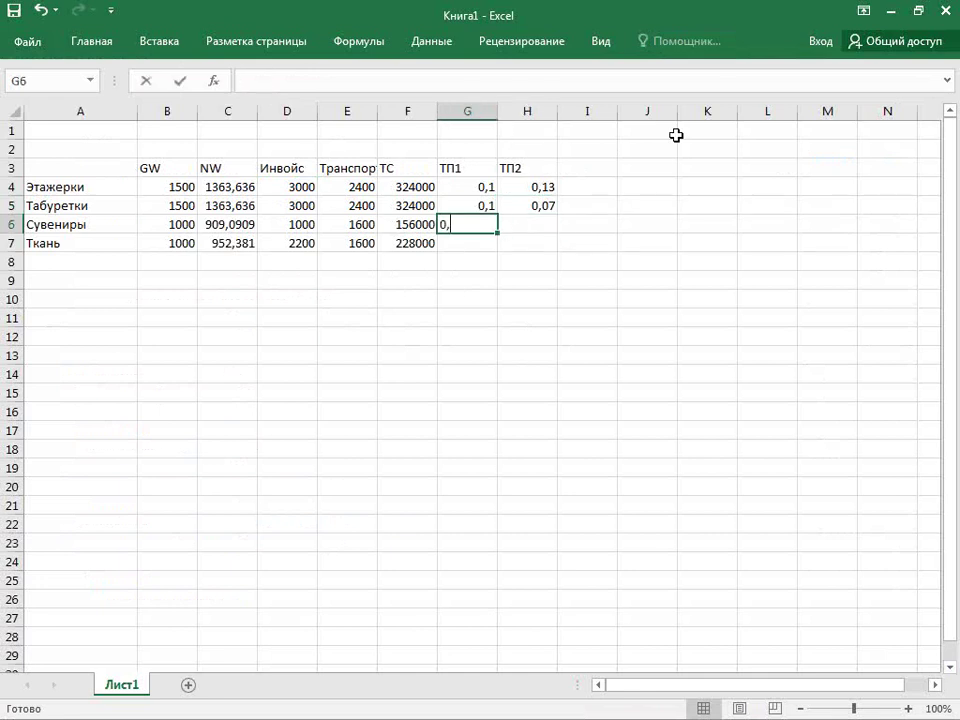
key(Return)
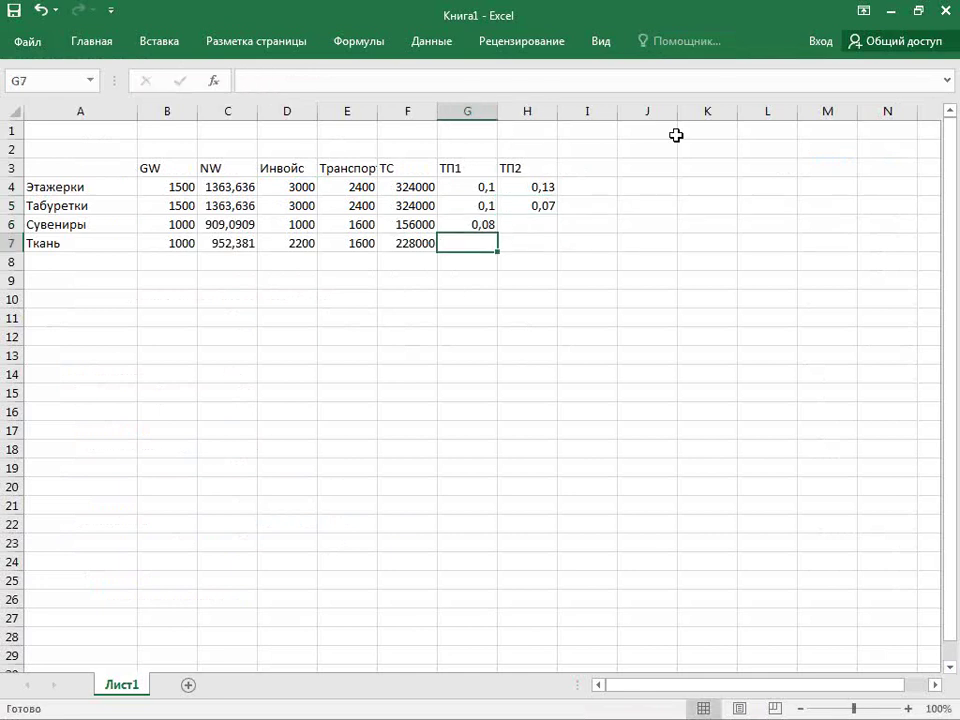
Switch back to the browser, close the goods information and search for "ткань синтетическая".
key(alt+Tab)
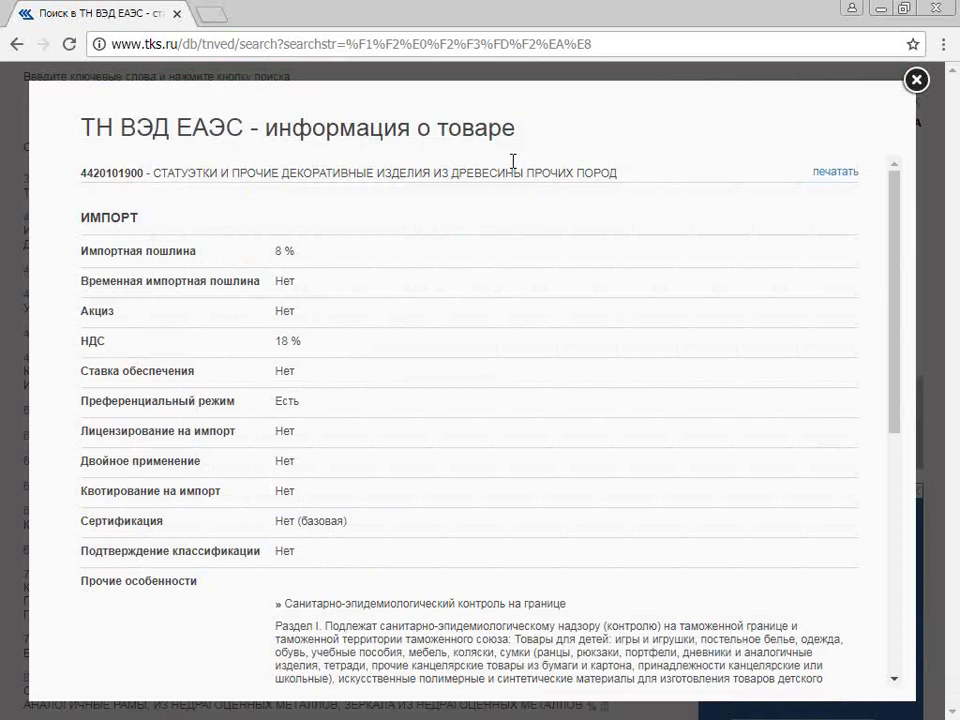
click(917, 79)
scroll(175, 385, up, 4)
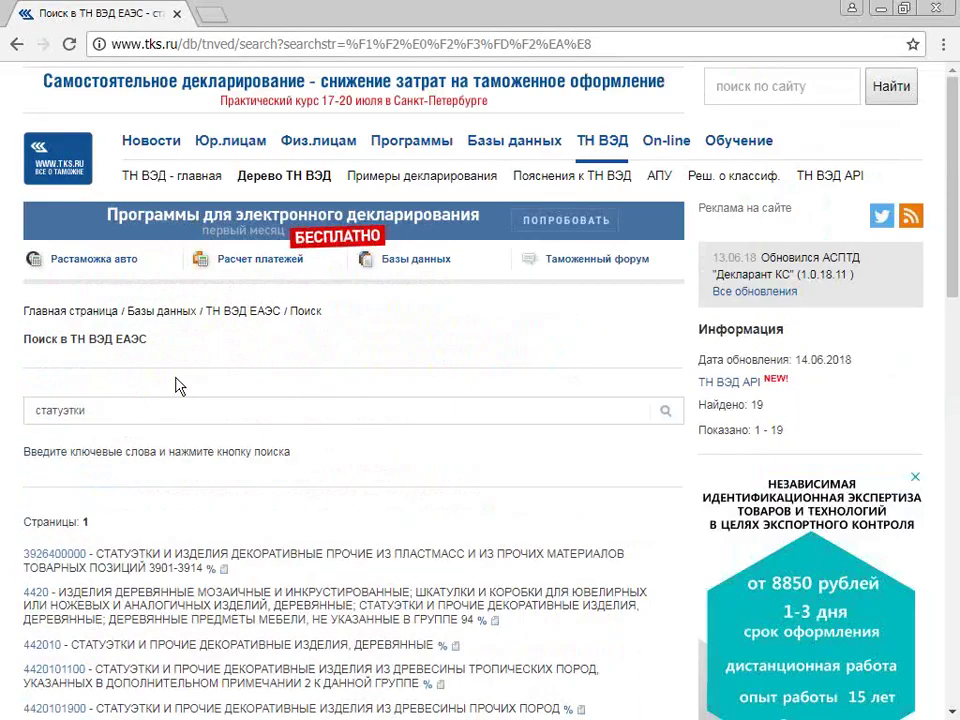
click(122, 412)
key(ctrl+a)
text(ткань син)
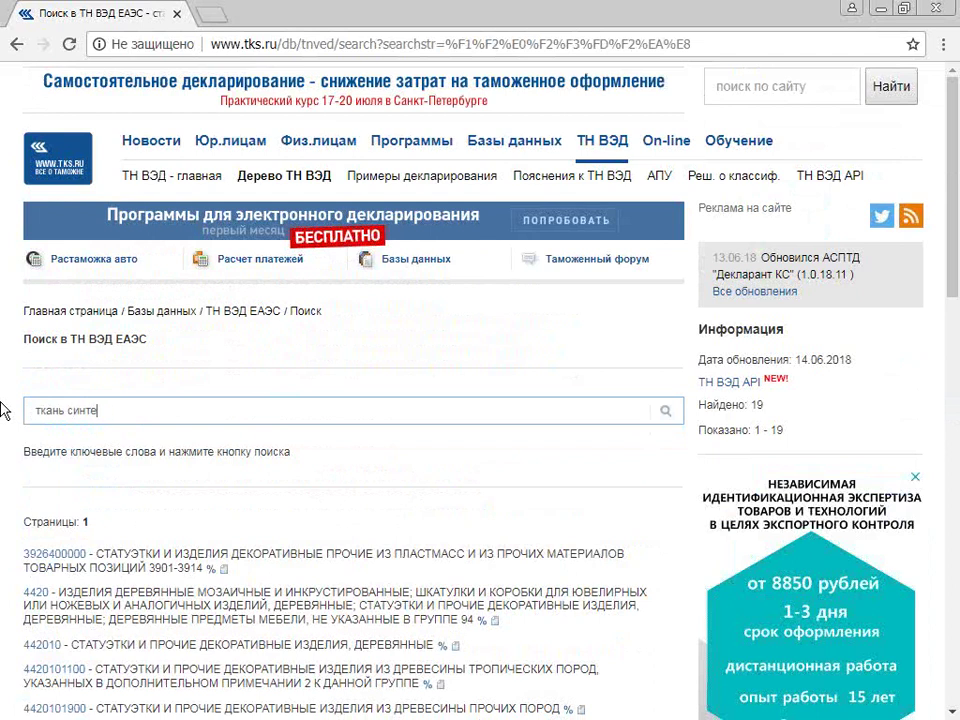
key(Return)
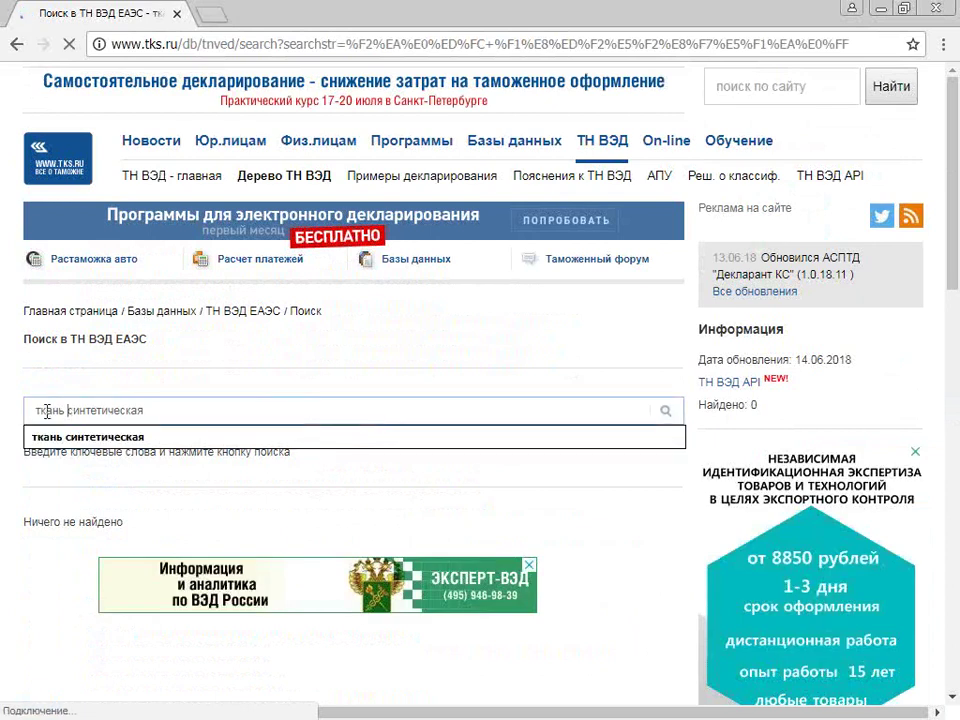
Shorten the search term to "ткань" and look through the listed codes for a suitable synthetic fabric.
drag(72, 412, 383, 402)
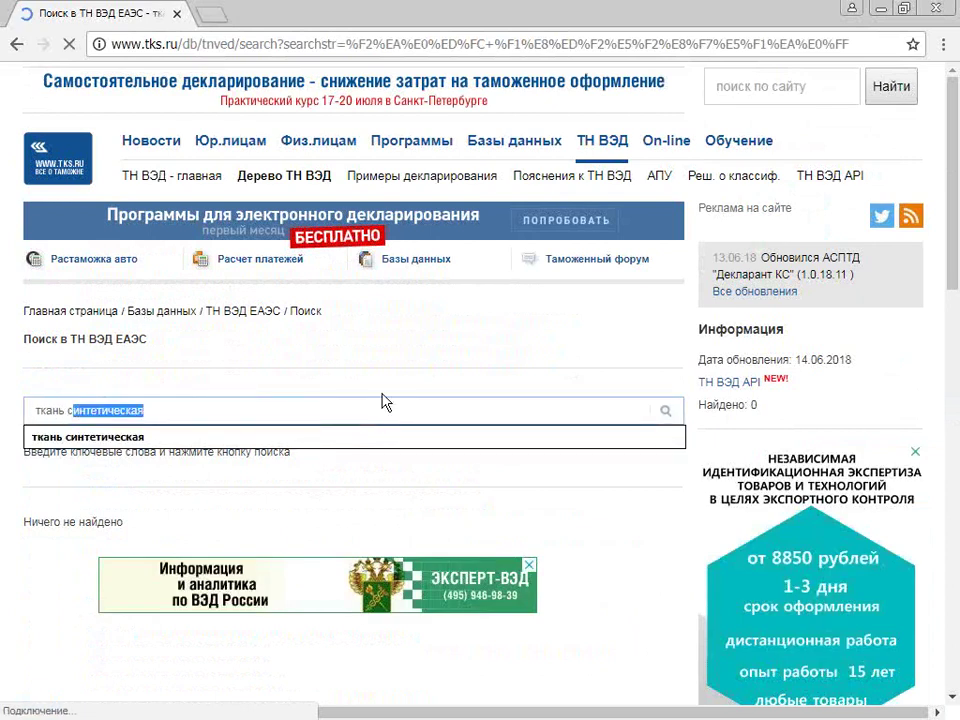
key(BackSpace)
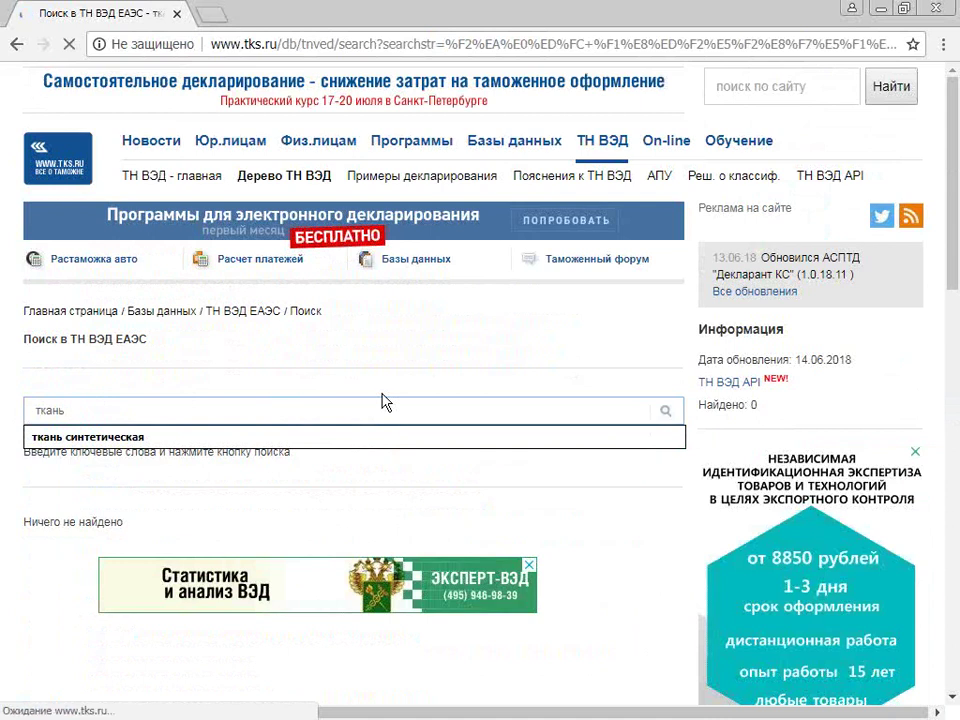
key(Return)
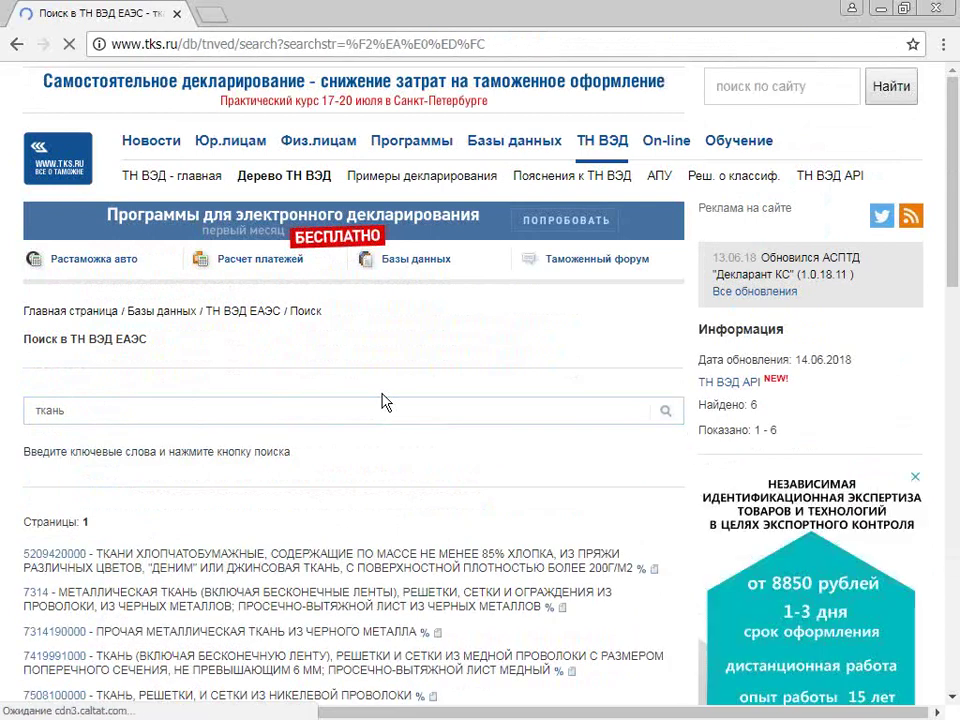
scroll(390, 402, down, 5)
scroll(405, 403, up, 1)
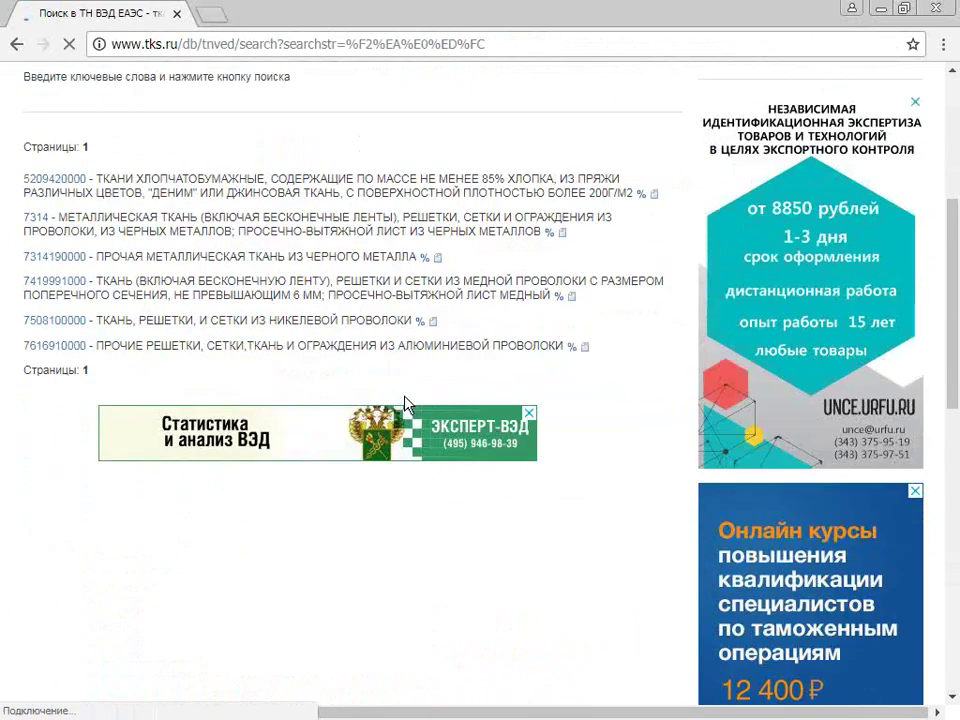
scroll(400, 405, up, 1)
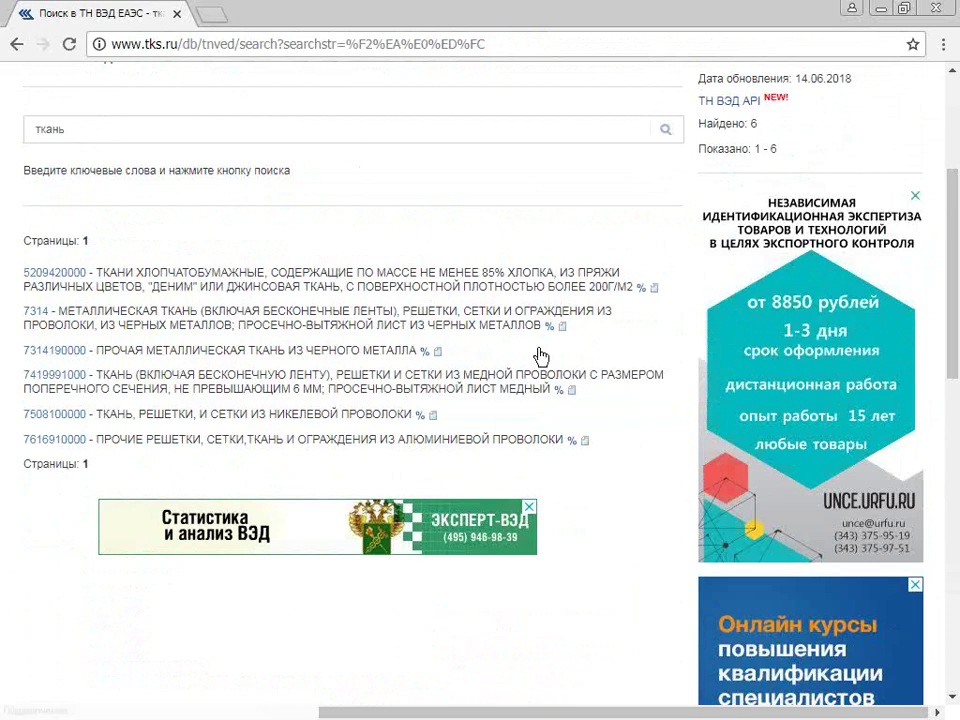
scroll(540, 356, up, 2)
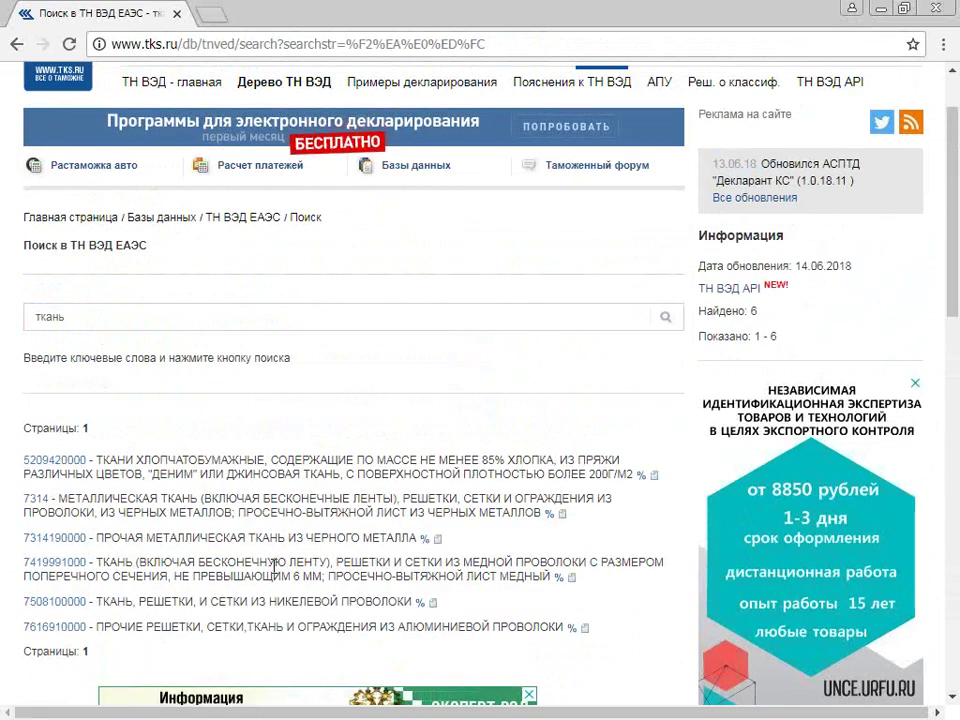
scroll(294, 561, down, 2)
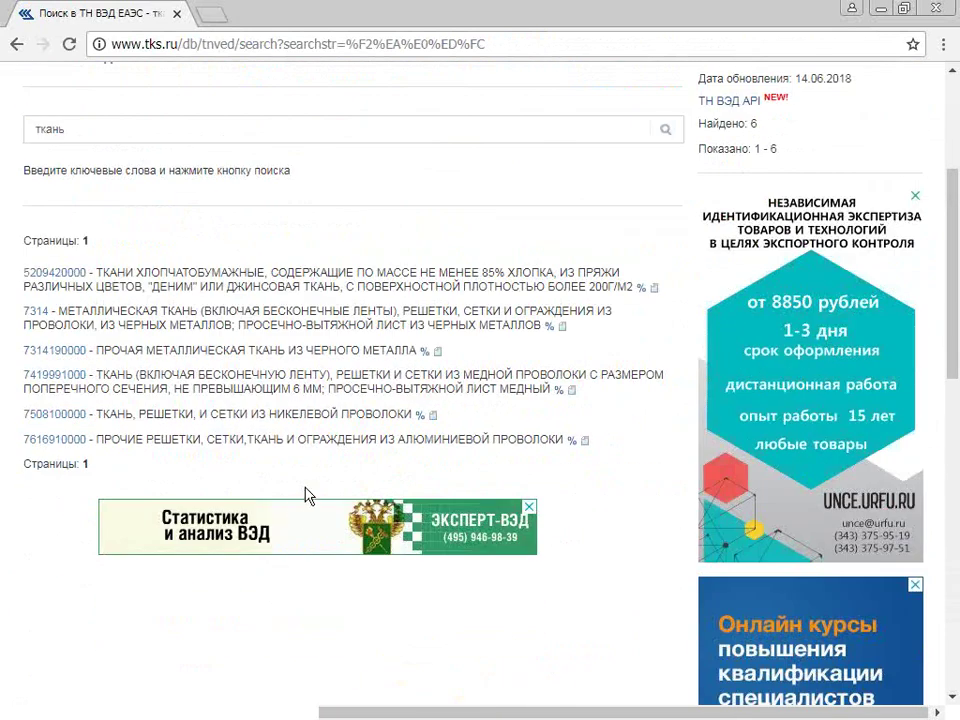
scroll(310, 470, up, 1)
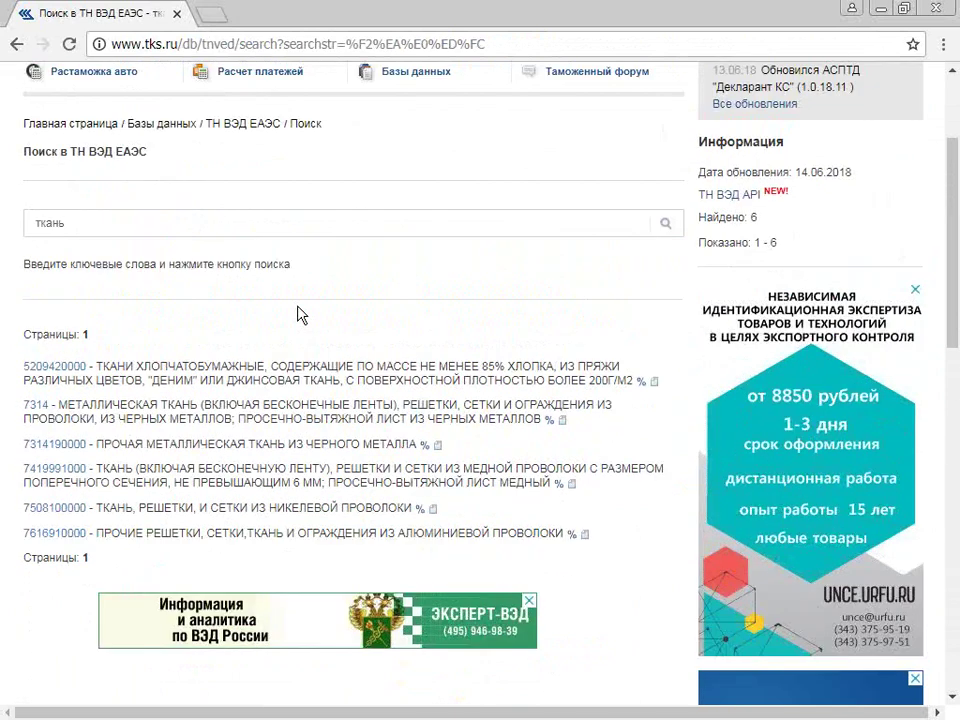
scroll(298, 312, up, 1)
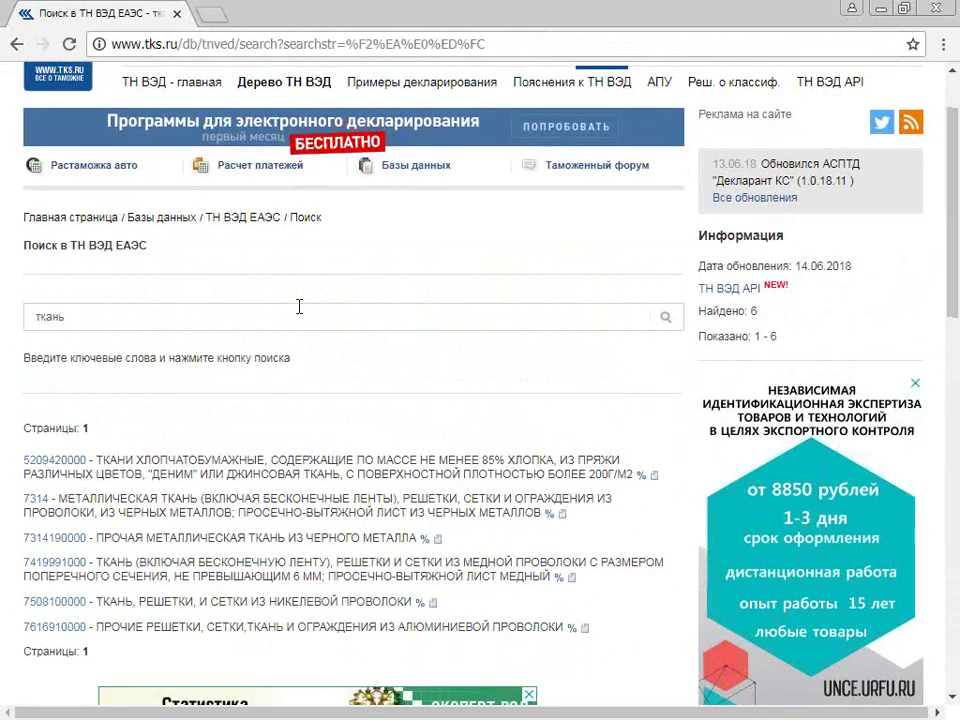
Leave the fabric search results and open the Дерево ТН ВЭД list of sections.
click(14, 45)
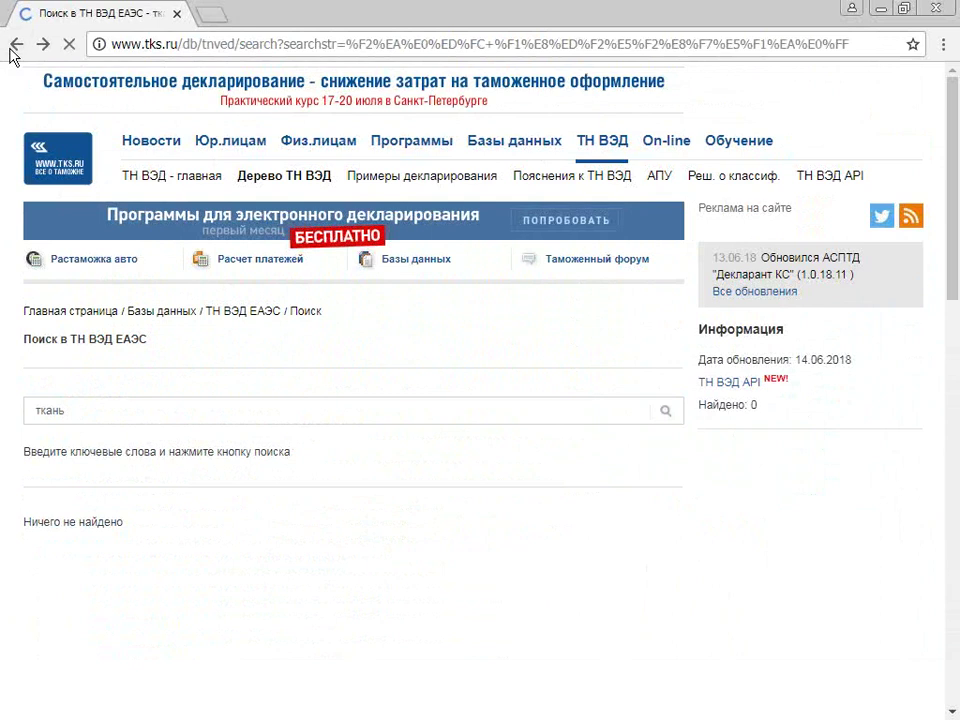
click(300, 183)
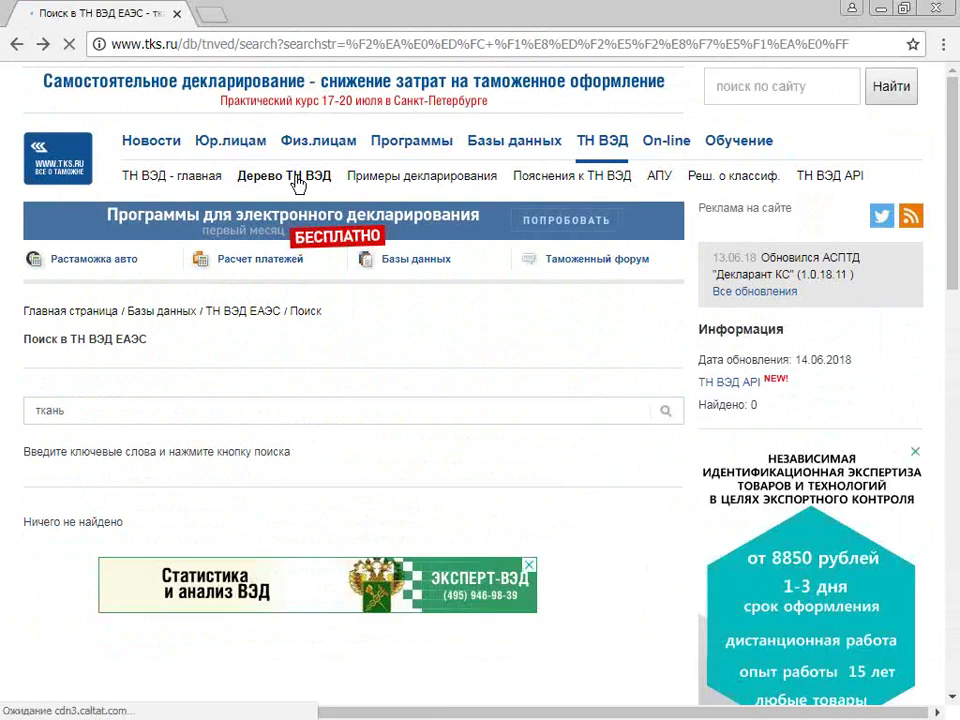
scroll(298, 183, down, 6)
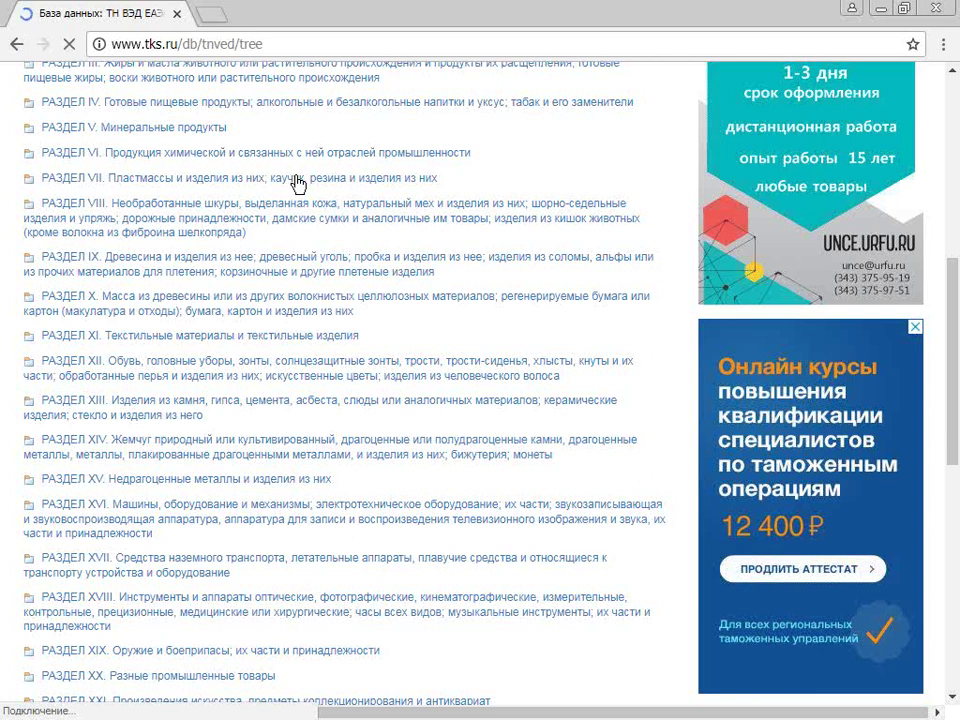
scroll(298, 183, down, 1)
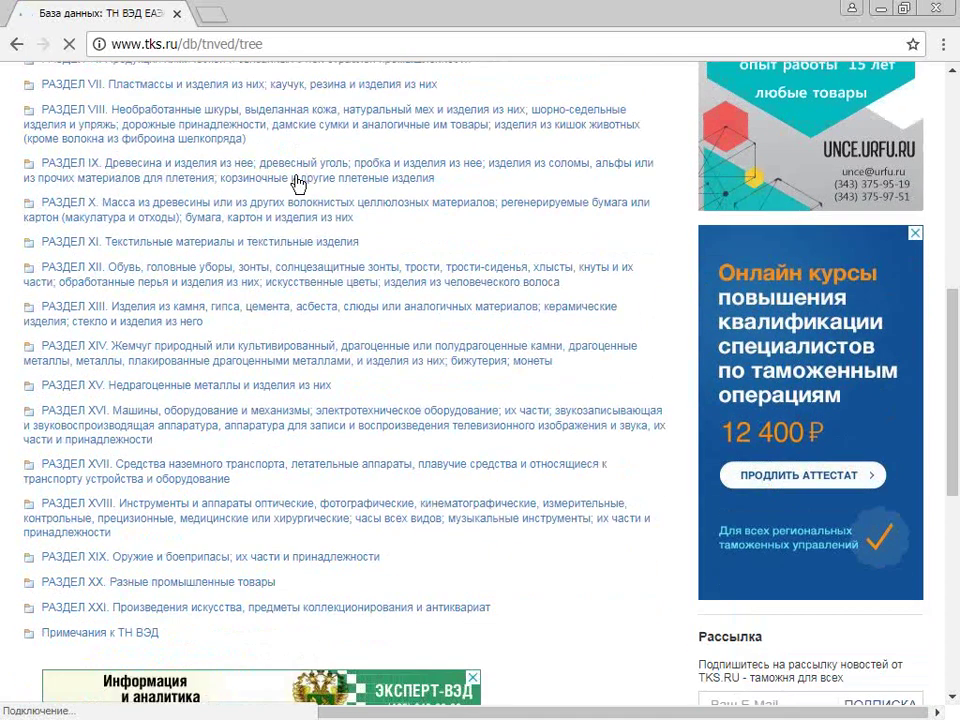
Expand РАЗДЕЛ XI on textile materials and look through its chapters 50–63 for the fabric.
click(131, 252)
scroll(150, 260, down, 2)
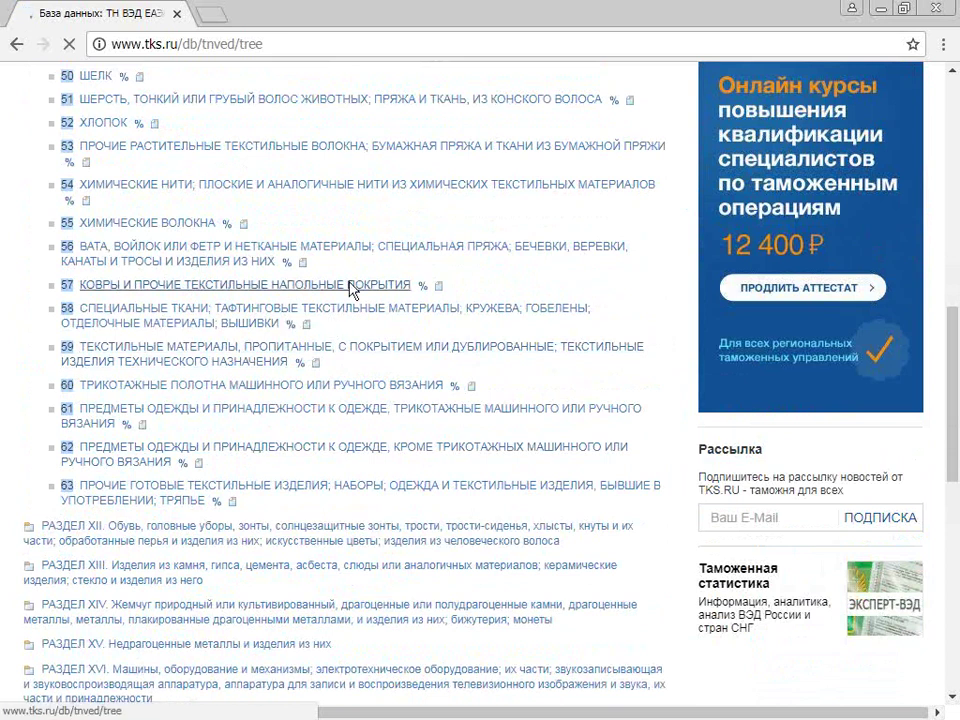
scroll(439, 268, up, 1)
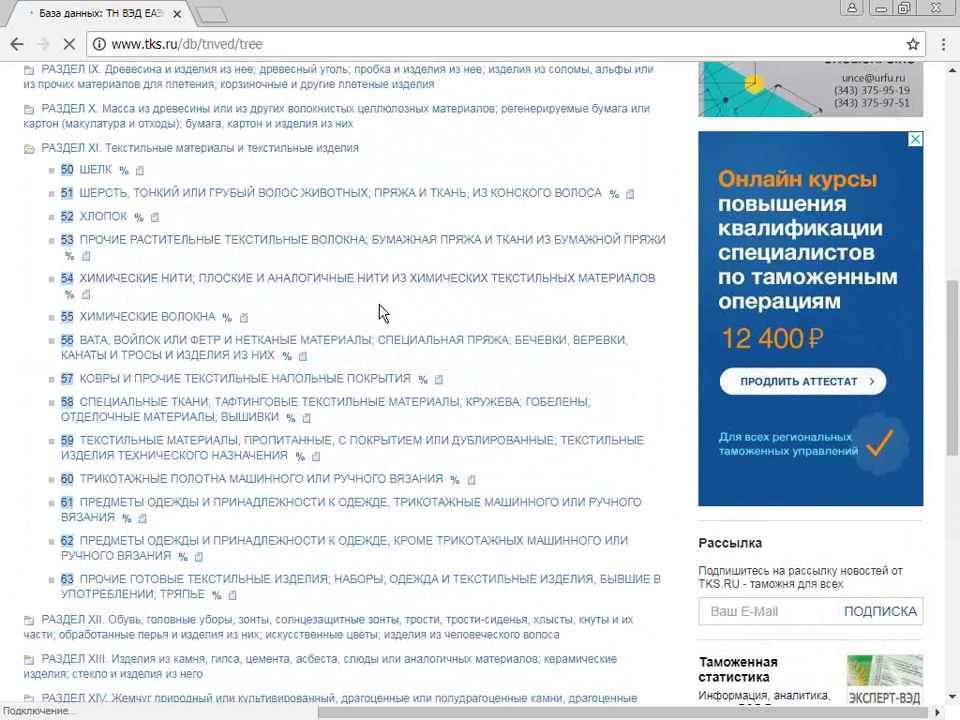
scroll(383, 313, down, 1)
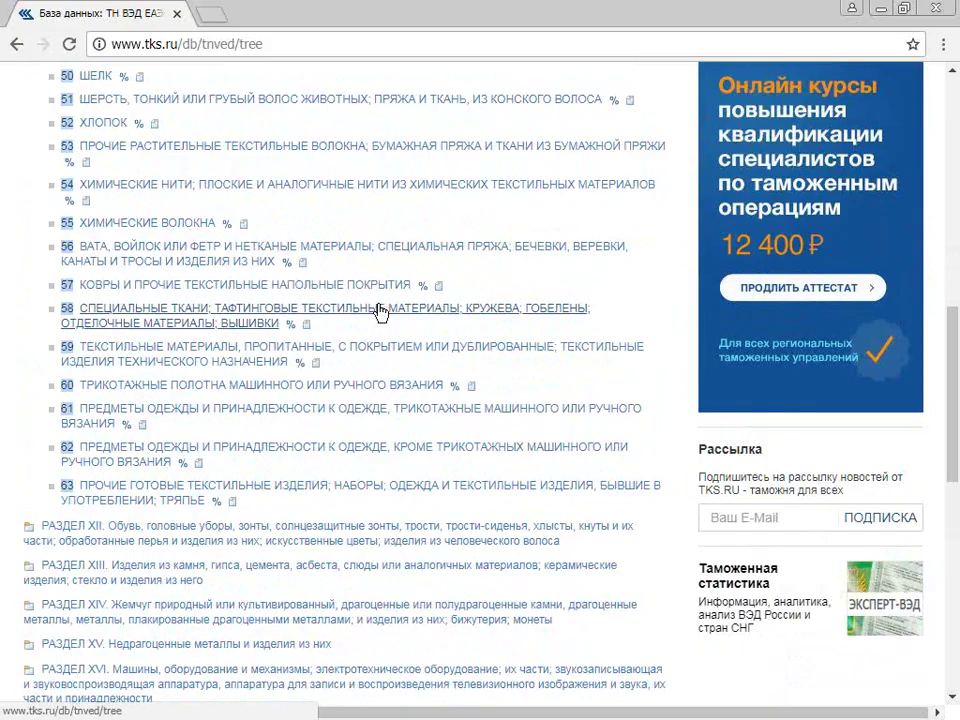
Switch to Excel and enter the ТП1 rate 0,05 for Ткань in G7.
key(alt+Tab)
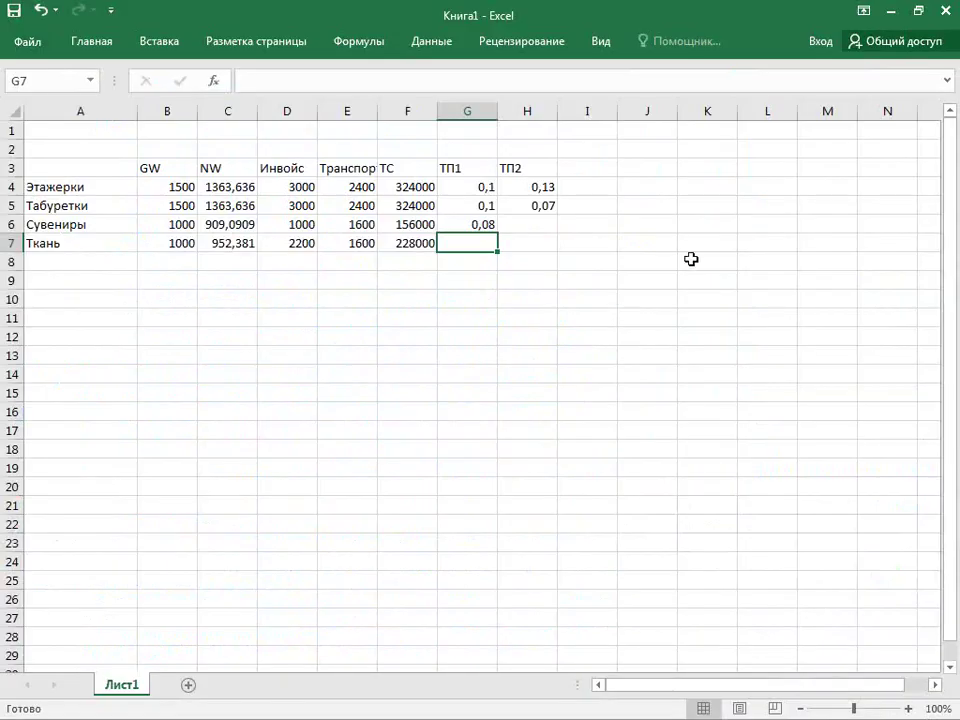
text(0,05)
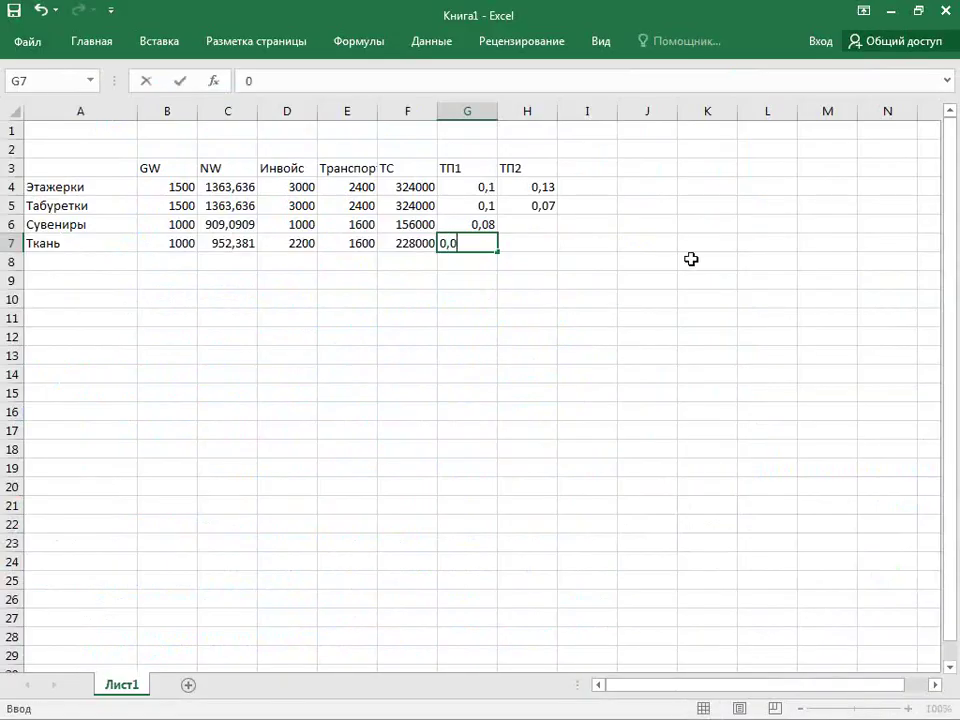
key(Return)
Add the column heading "ТП итого" in I3.
key(Up)
key(Right)
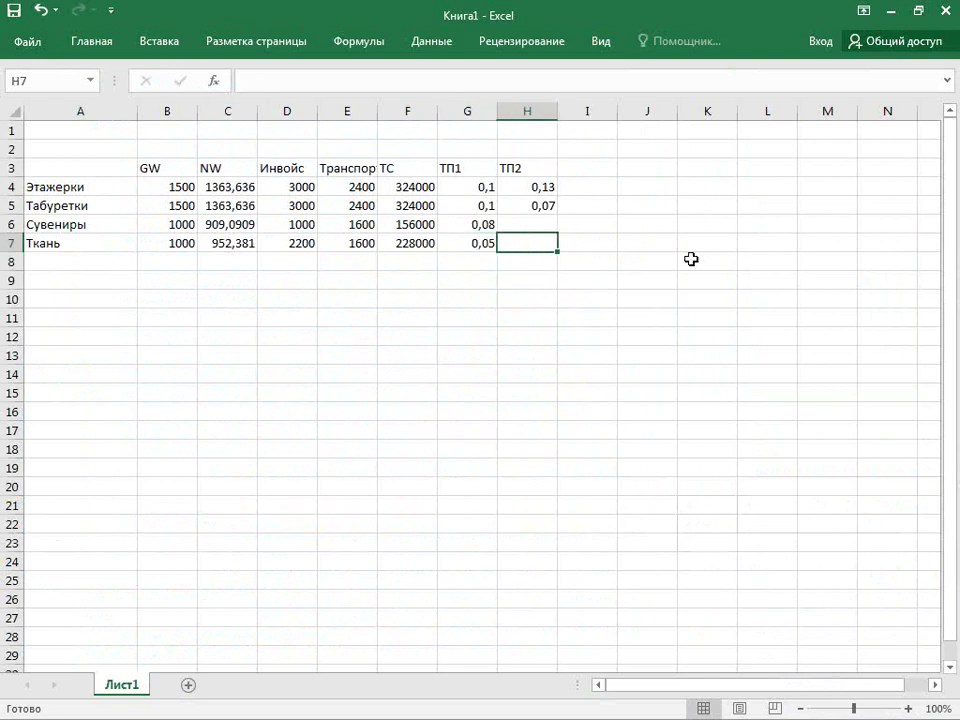
key(Up)
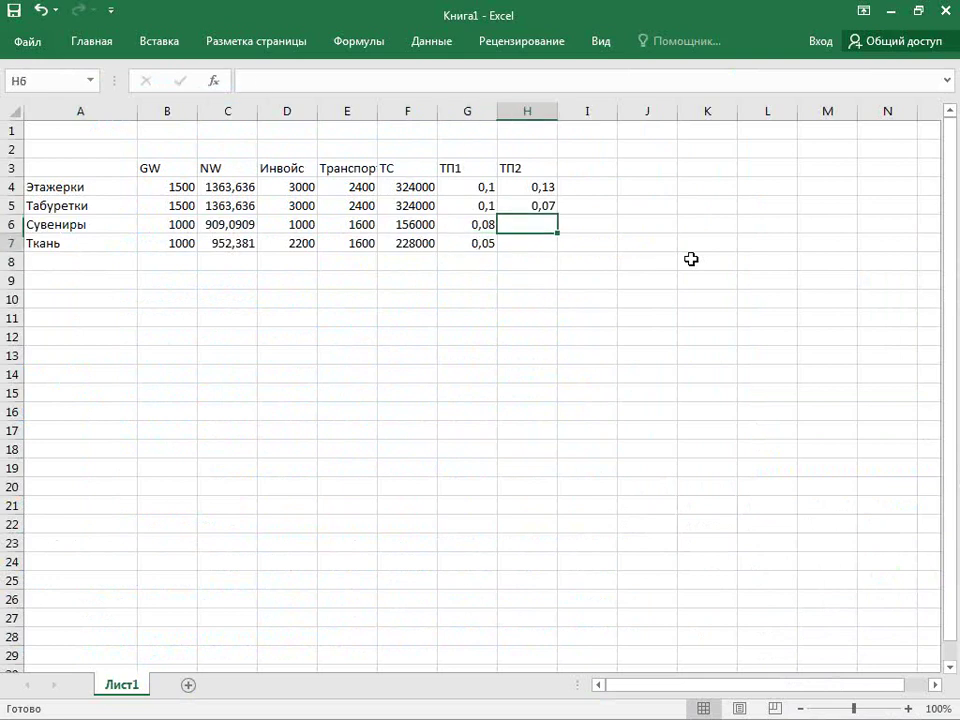
key(Up)
key(Up)
key(Up)
key(Right)
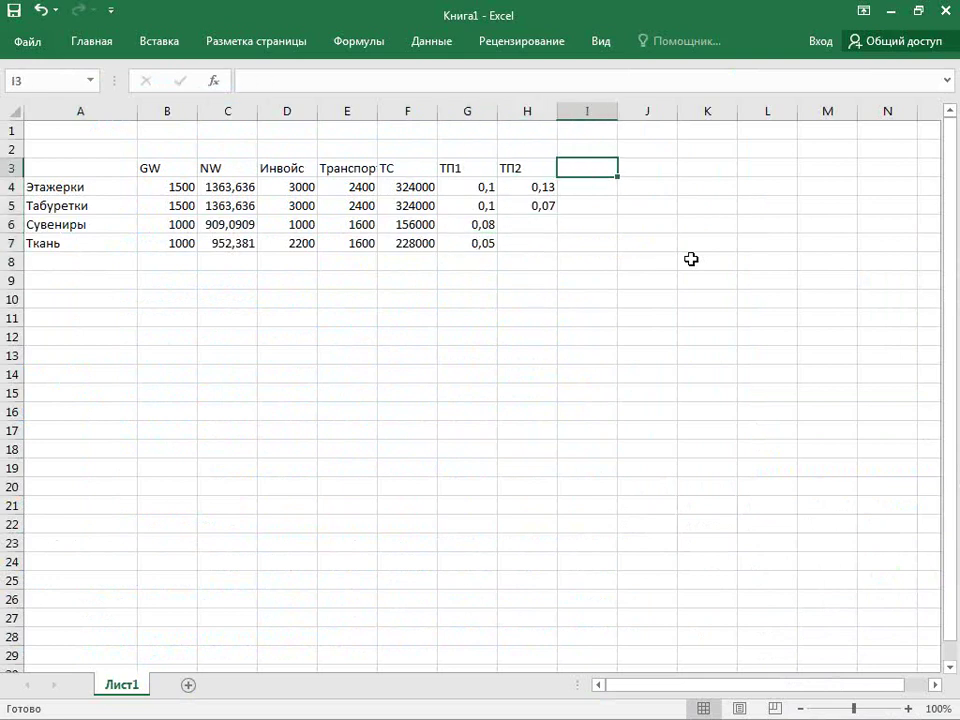
key(Left)
key(Left)
key(Right)
key(Right)
text(ТП итого)
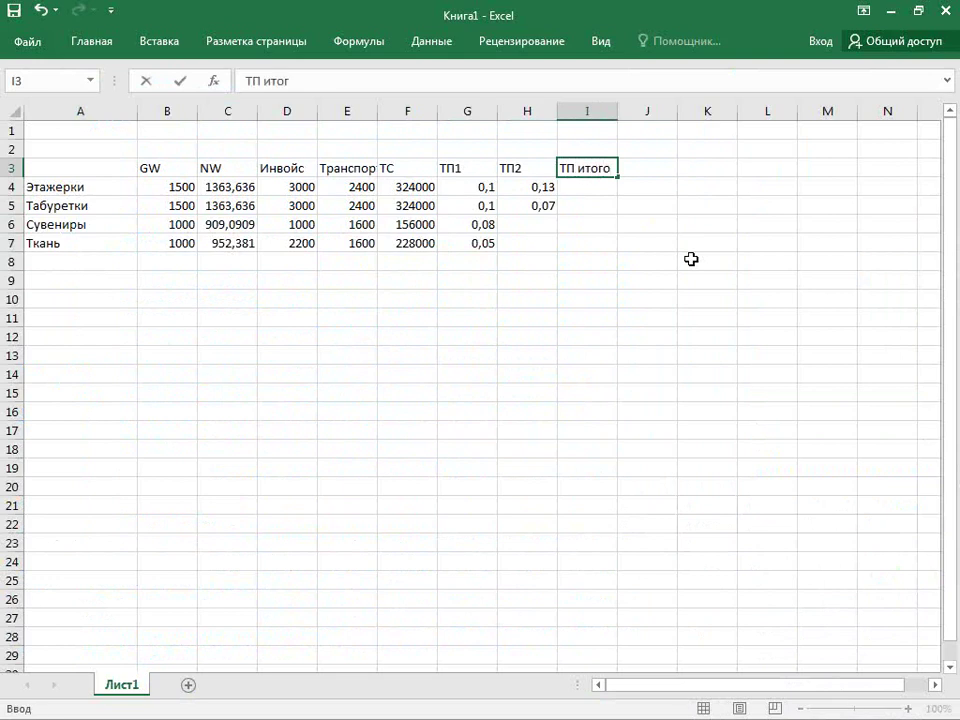
key(Return)
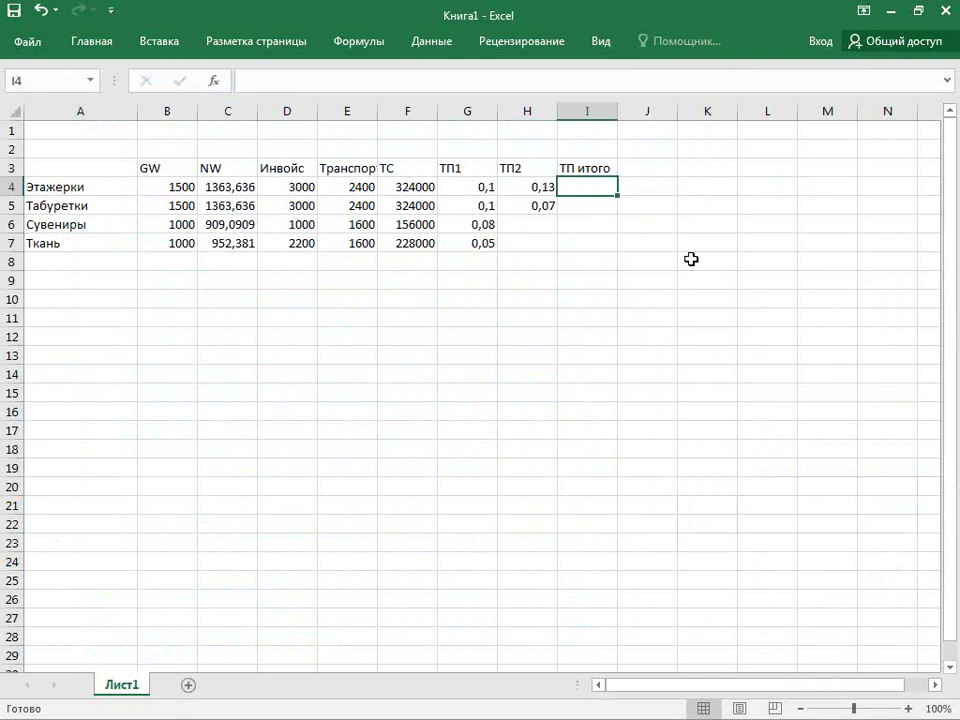
Calculate the total duty for Этажерки in I4 with the formula =F4*G4+H4*75*C4.
text(=)
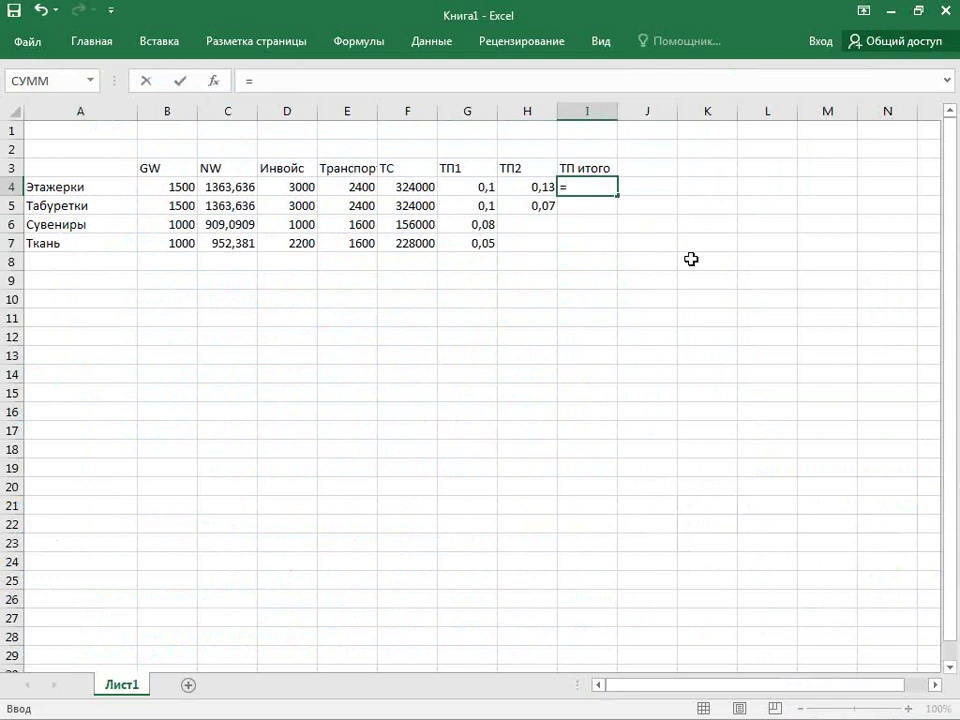
key(Left)
key(Left)
key(Left)
text(*)
key(Left)
key(Left)
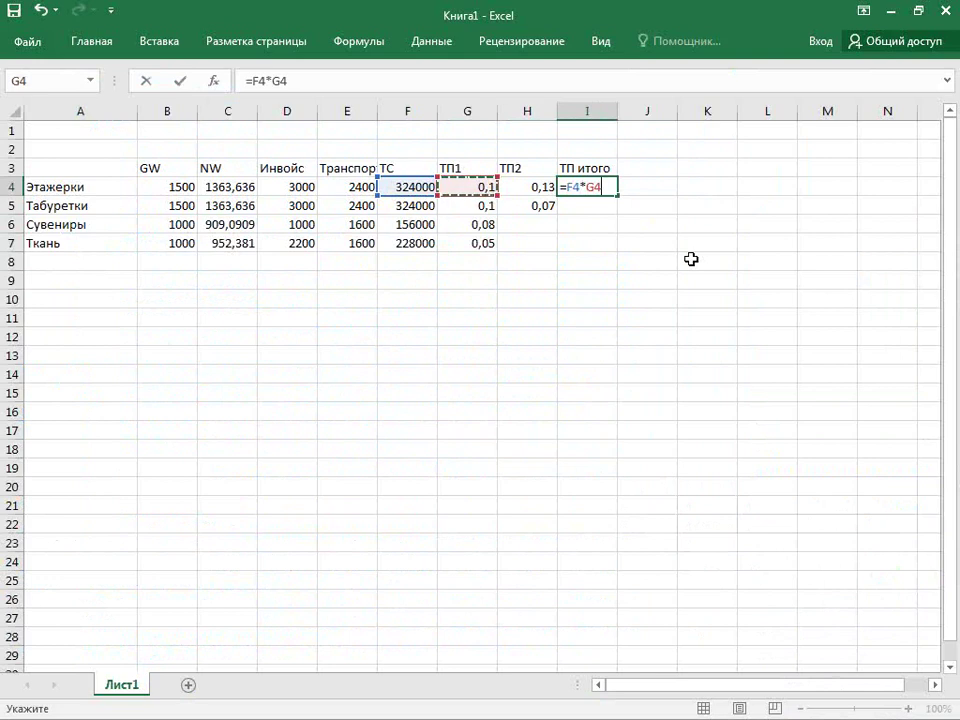
text(+)
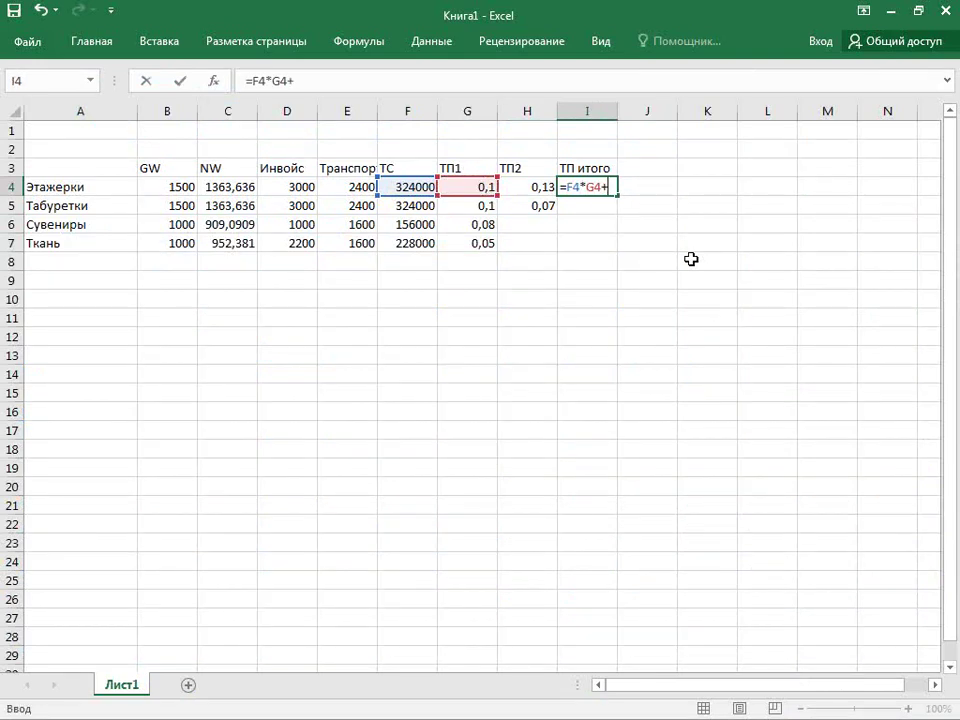
key(Left)
text(*75)
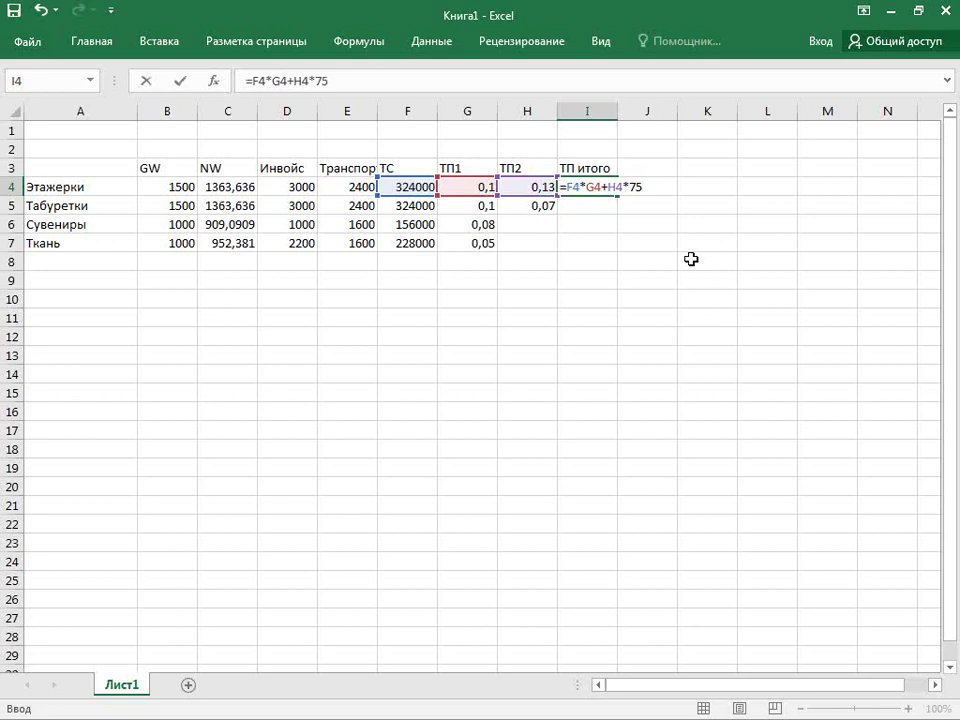
text(*)
key(Left)
key(Left)
key(Left)
key(Left)
key(Left)
key(Left)
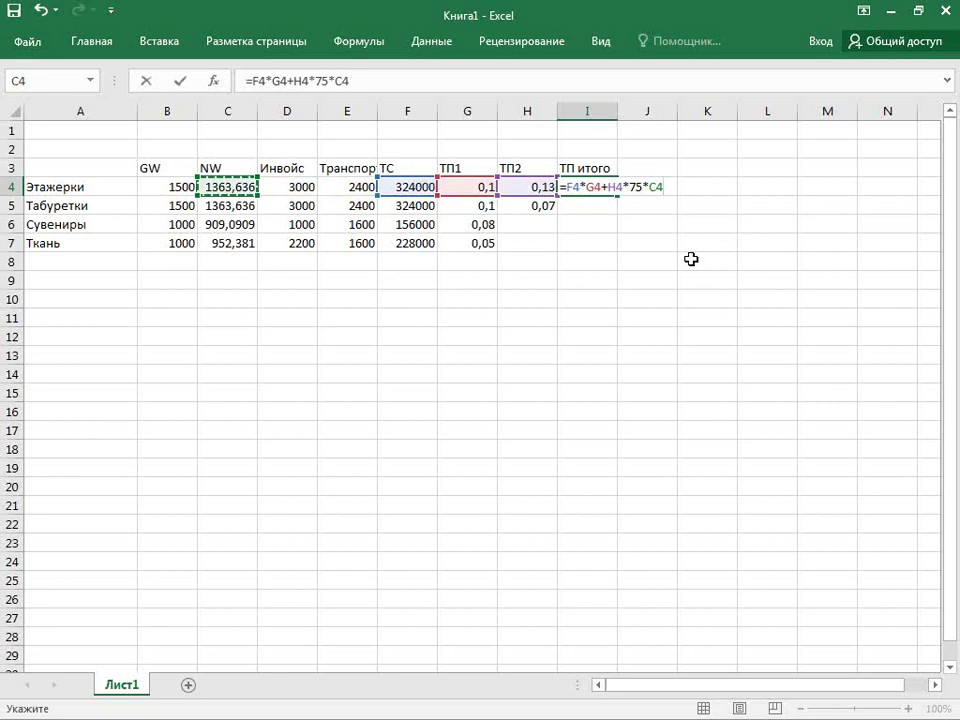
key(Return)
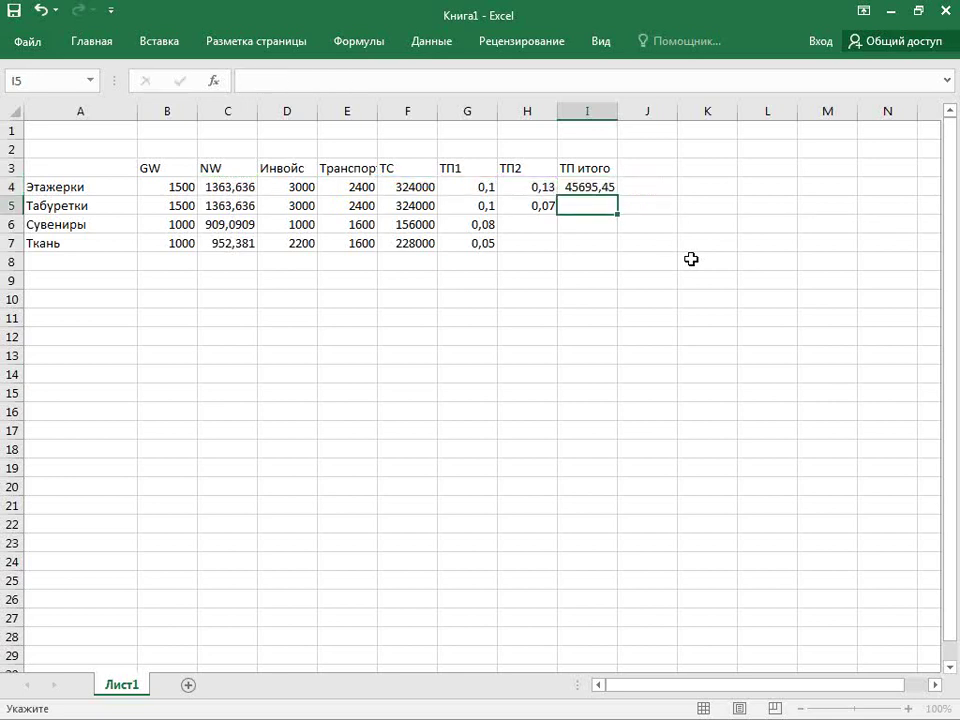
Copy the I4 duty formula down through I7 and check the cell references in the Ткань row.
key(Up)
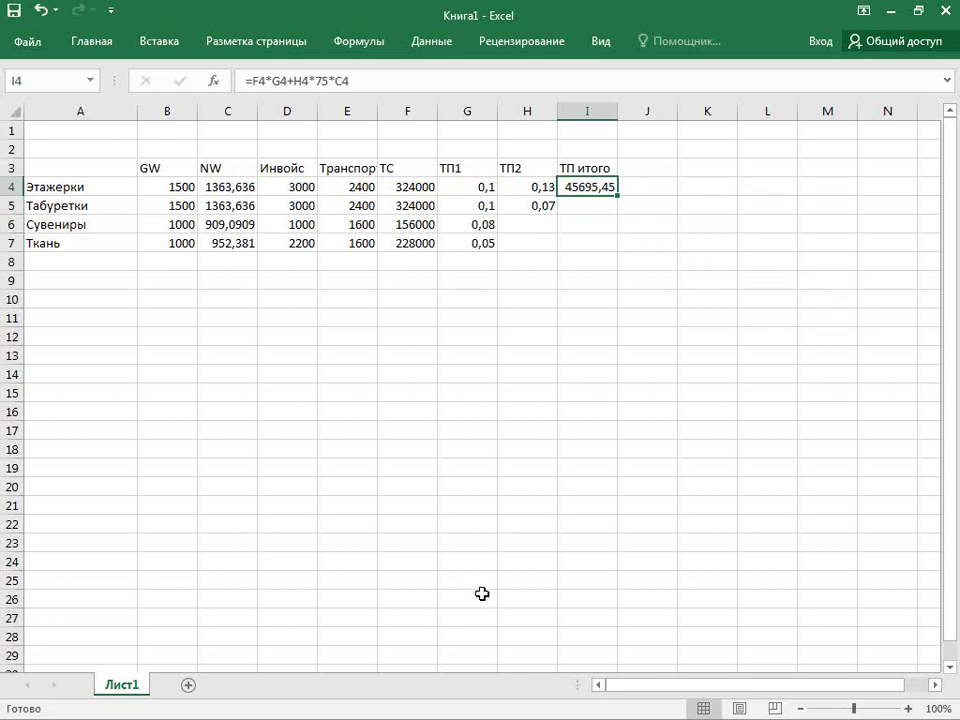
ctrl+scroll(462, 478, up, 4)
ctrl+scroll(462, 476, down, 2)
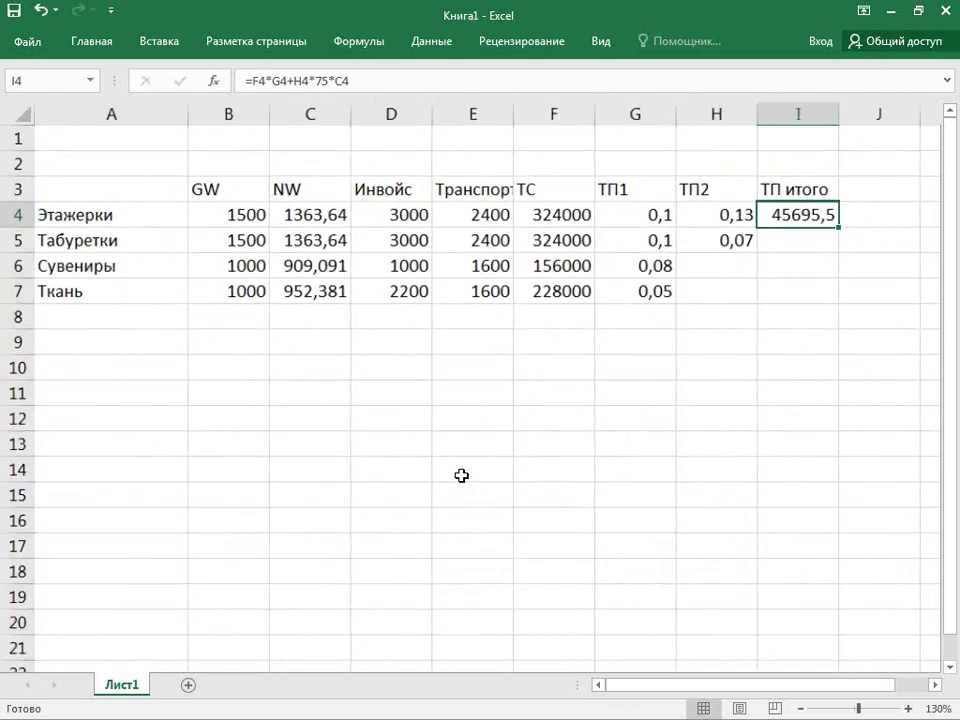
drag(804, 225, 791, 302)
click(765, 357)
double_click(777, 284)
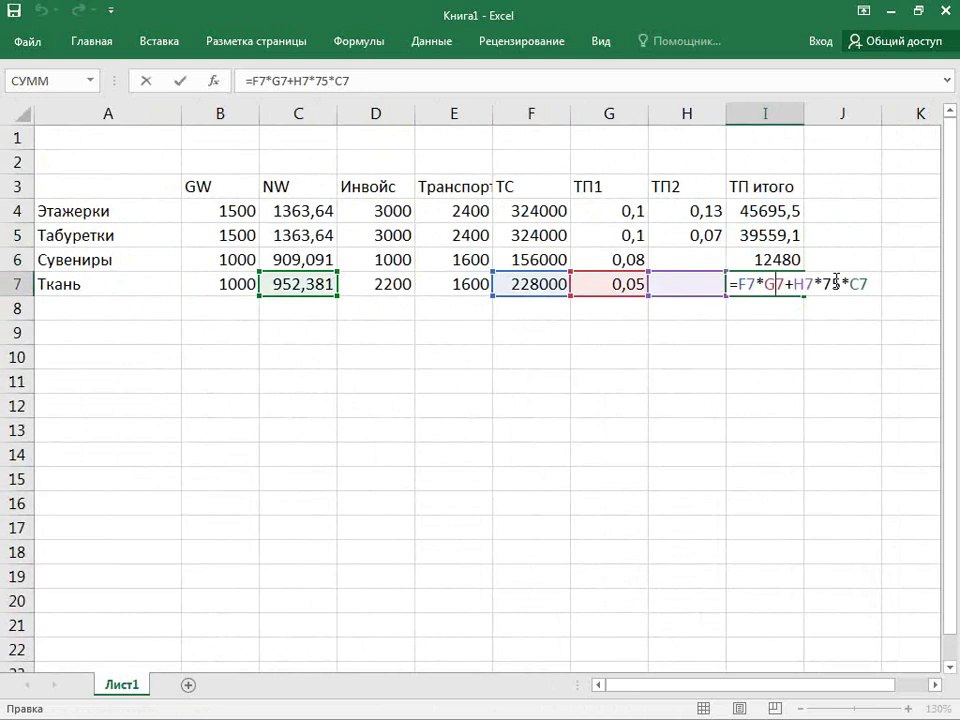
key(Return)
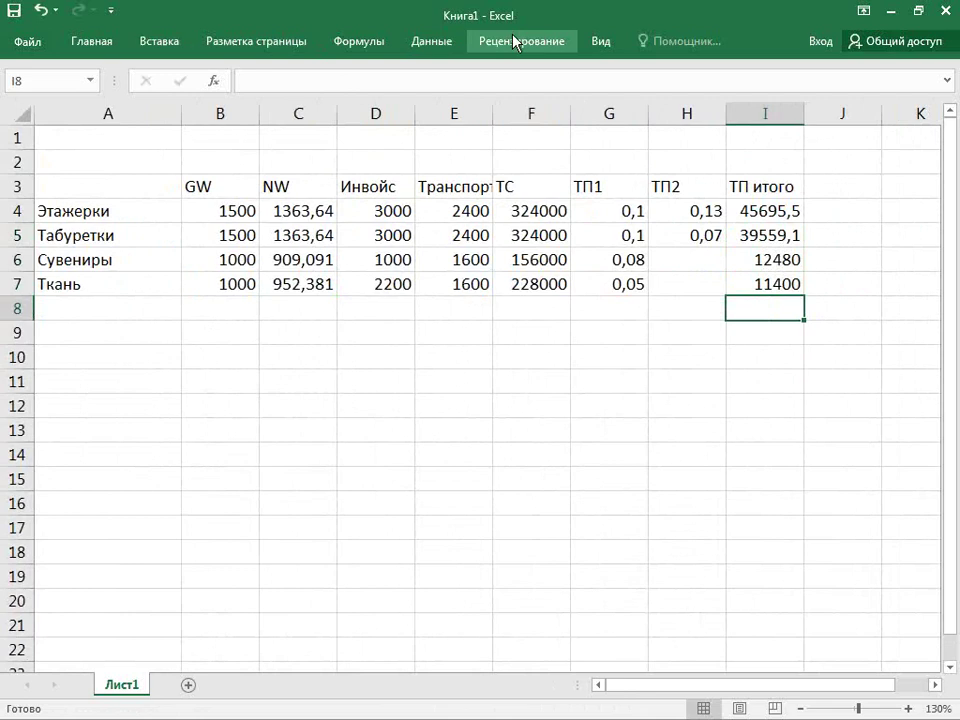
Total the ТП итого column in I8 with =СУММ(I4:I7).
click(88, 46)
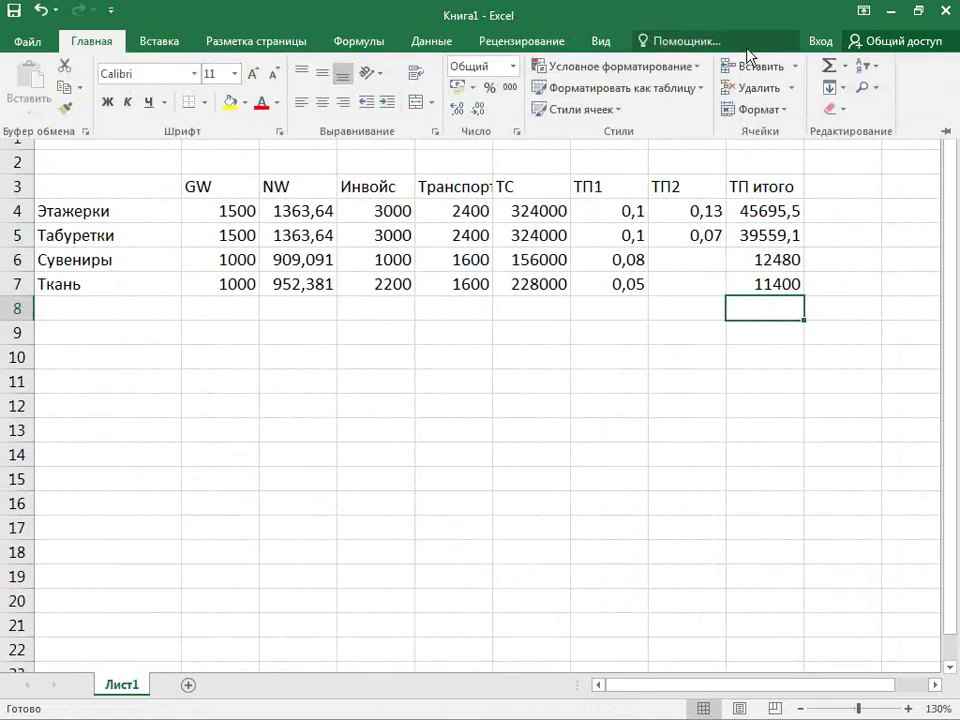
click(828, 72)
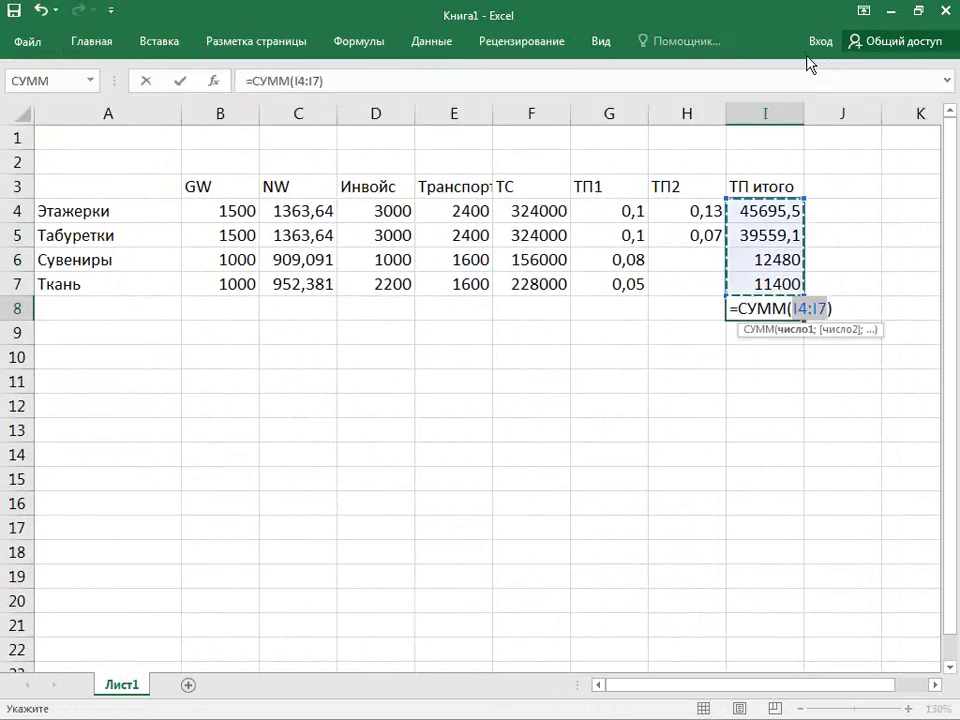
key(Return)
key(Up)
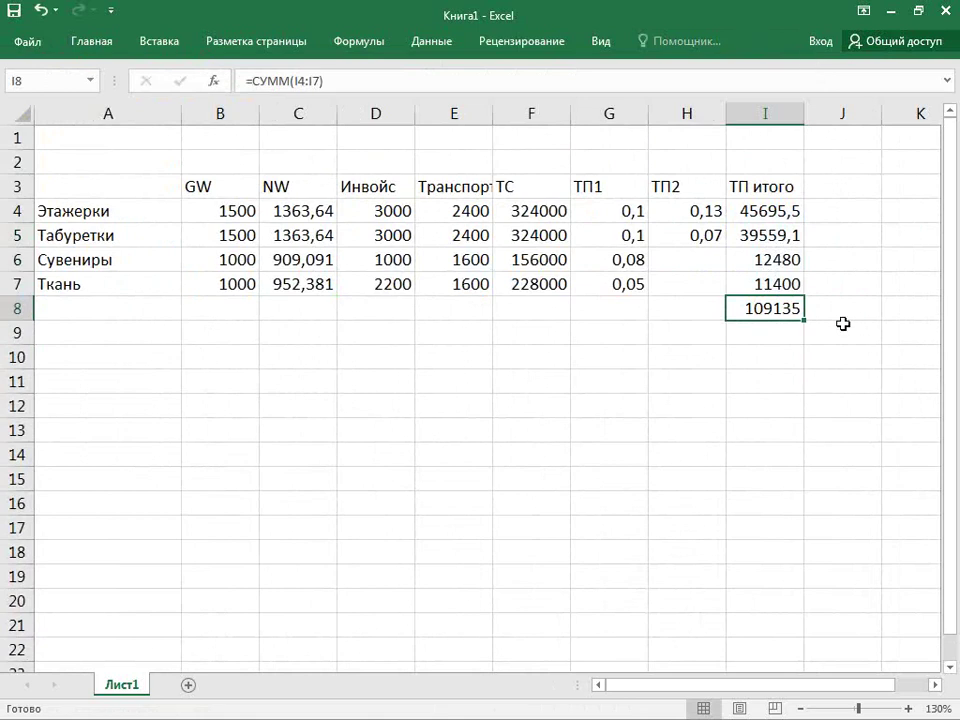
Review the ТП итого amounts and formulas in column I against the ТП1 and ТП2 rates.
drag(792, 210, 771, 280)
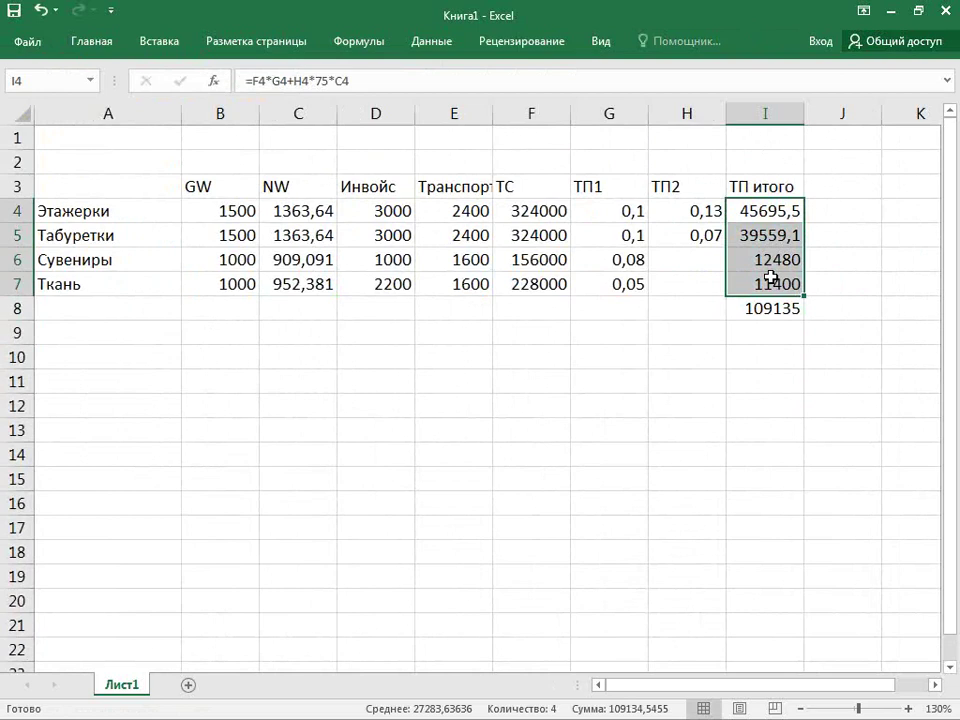
click(776, 260)
click(790, 210)
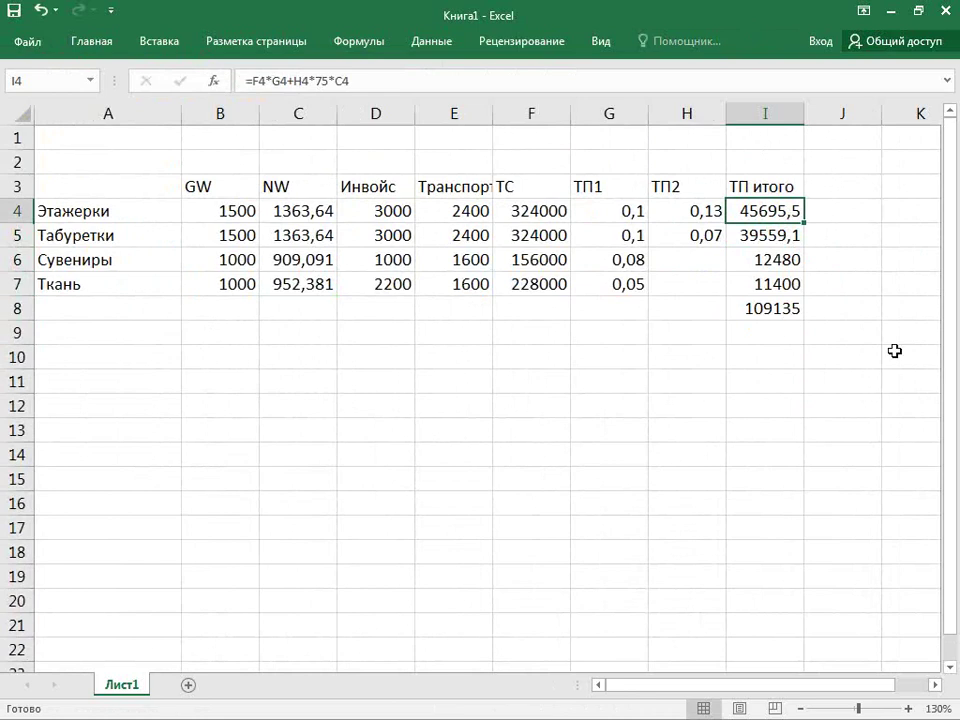
scroll(846, 368, up, 4)
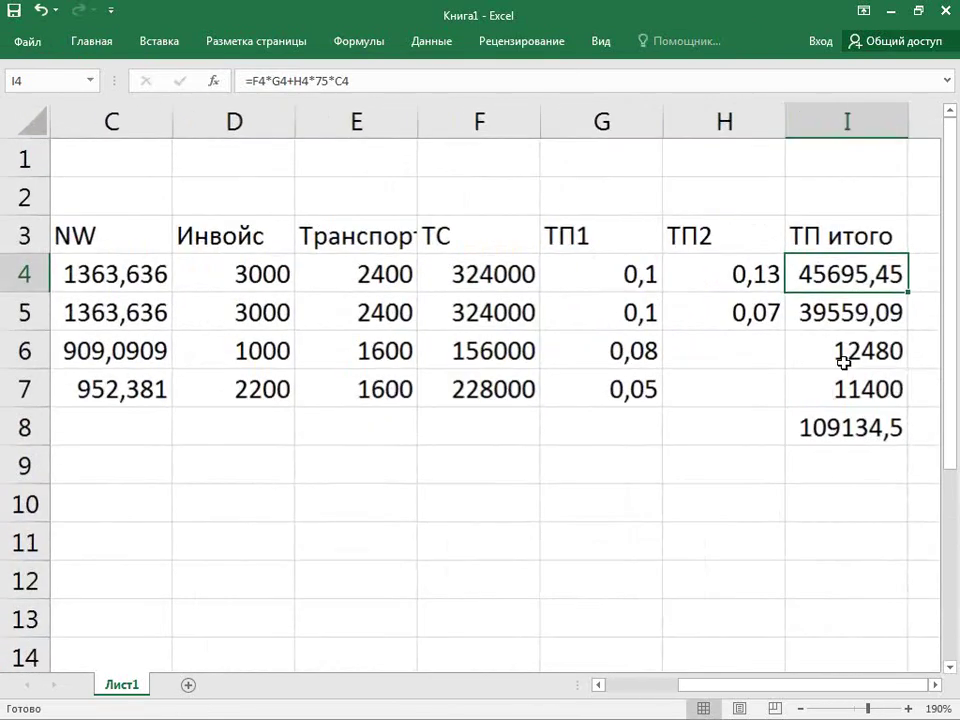
scroll(843, 362, up, 3)
click(694, 482)
drag(737, 545, 255, 439)
drag(700, 342, 771, 317)
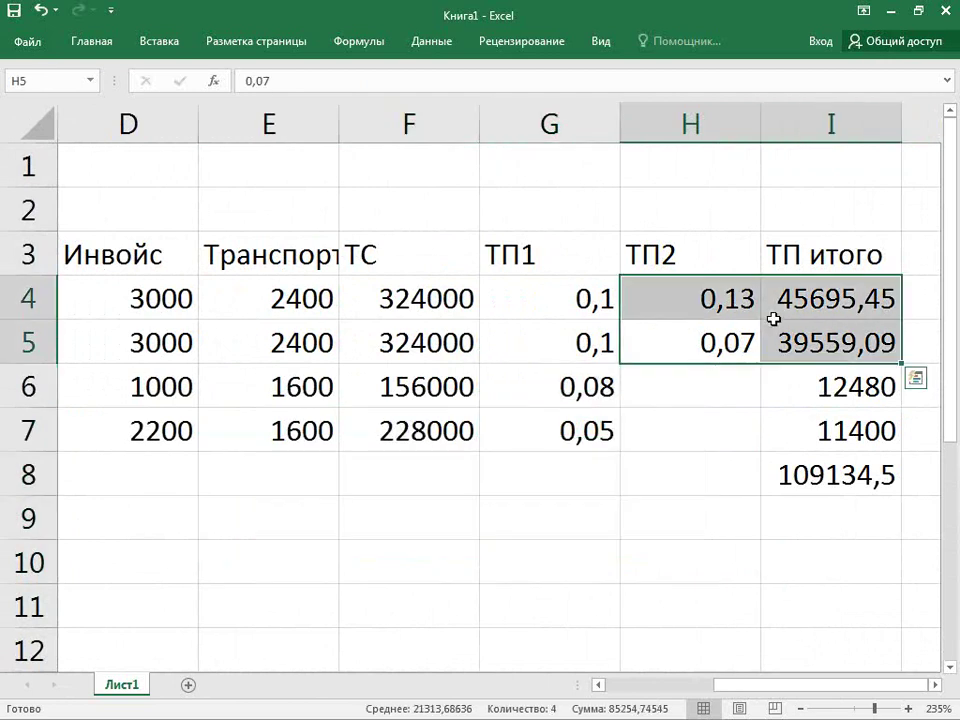
key(Left)
key(Right)
key(Right)
key(Right)
key(Left)
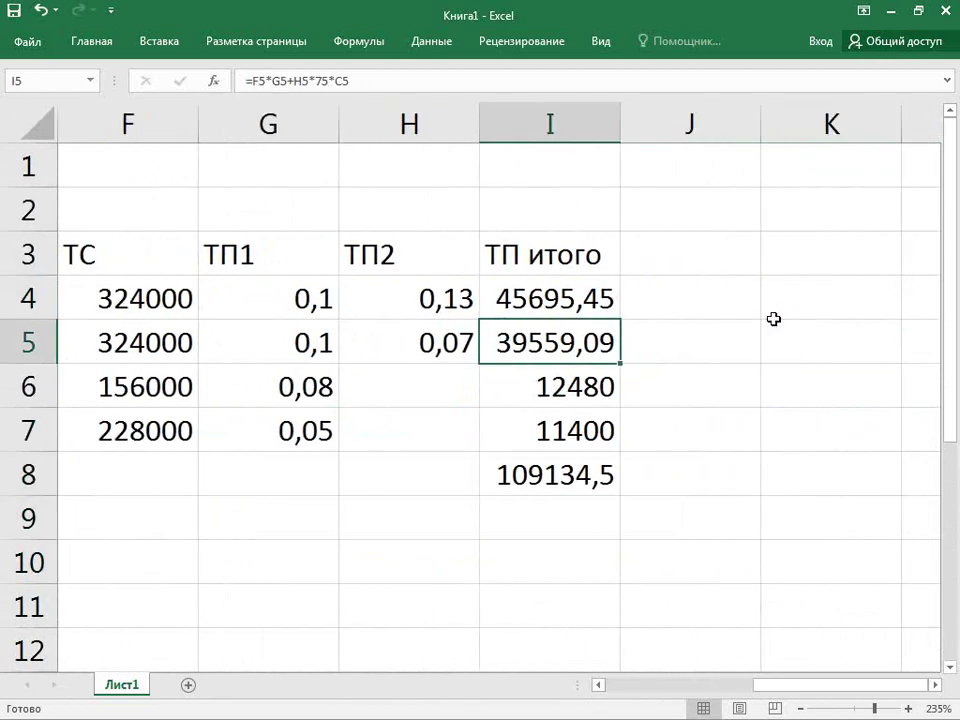
key(Up)
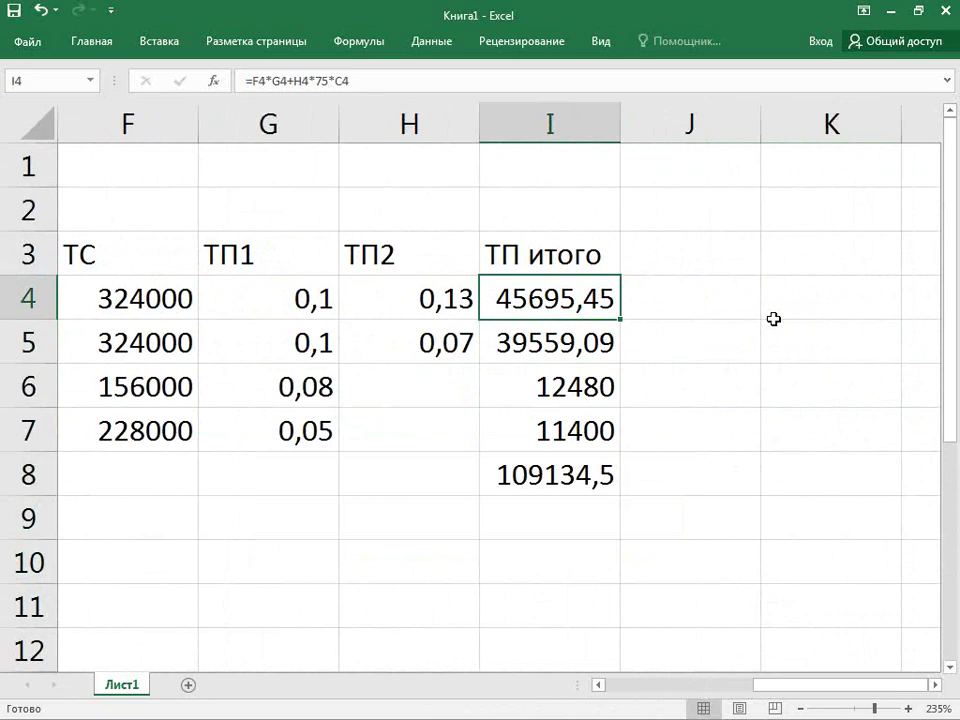
Shorten the Сувениры duty formula in I6 to =F6*G6 and copy it down to I7.
key(Down)
key(Down)
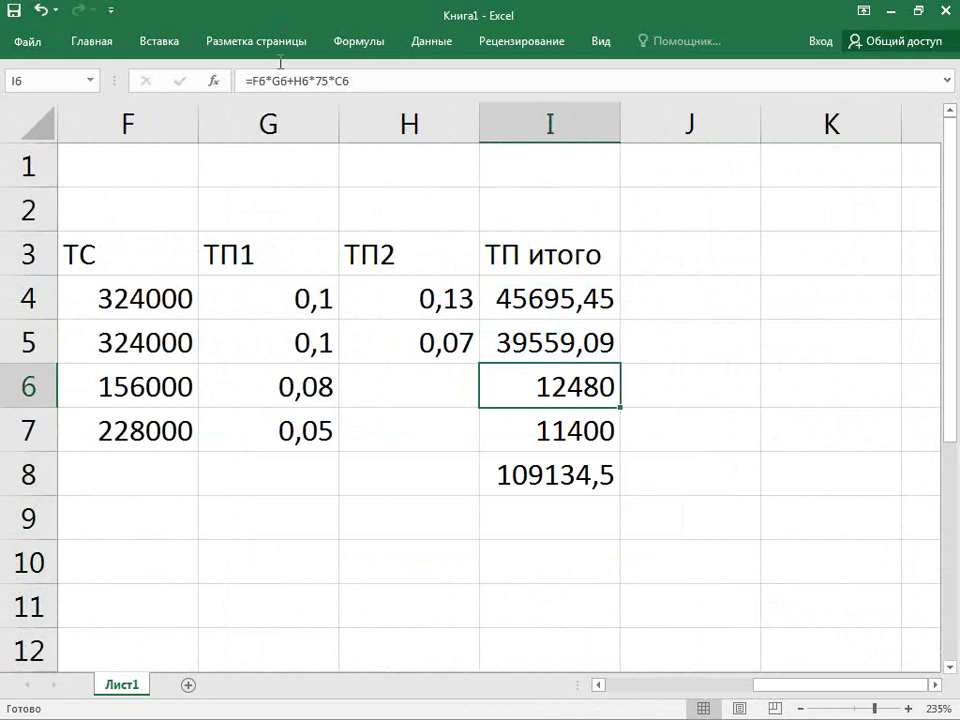
click(312, 76)
key(Left)
key(Left)
key(Left)
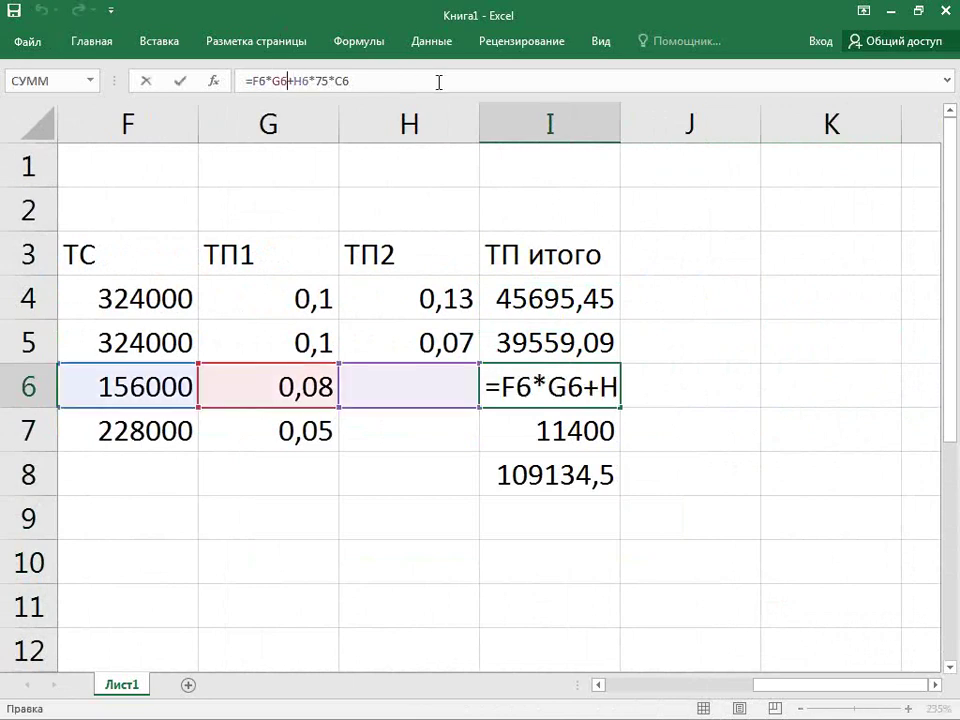
key(Delete)
key(Delete)
key(Delete)
key(Delete)
key(Delete)
key(Delete)
key(Delete)
key(Delete)
key(Delete)
key(Return)
key(Up)
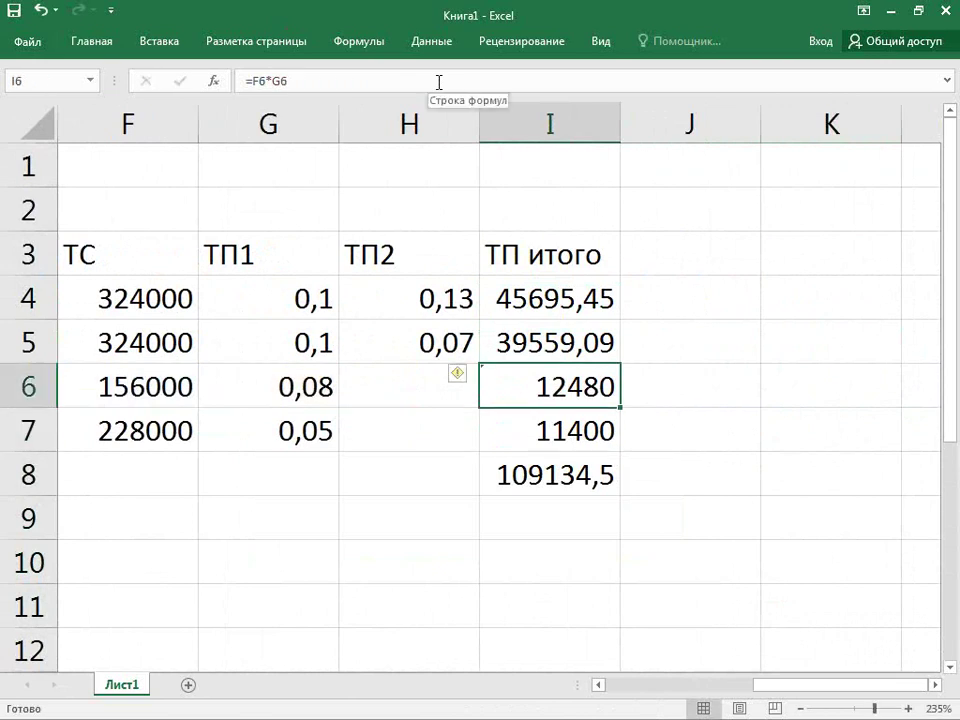
drag(619, 407, 614, 440)
Widen column I to more than double its width and check the duty formula in I6.
drag(619, 122, 821, 122)
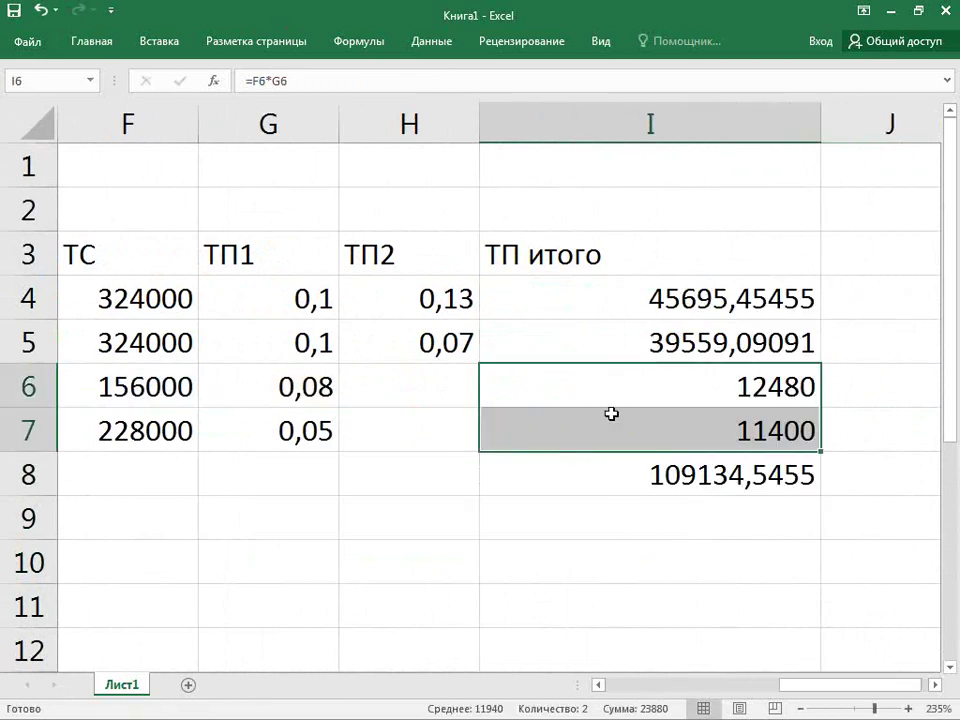
double_click(636, 400)
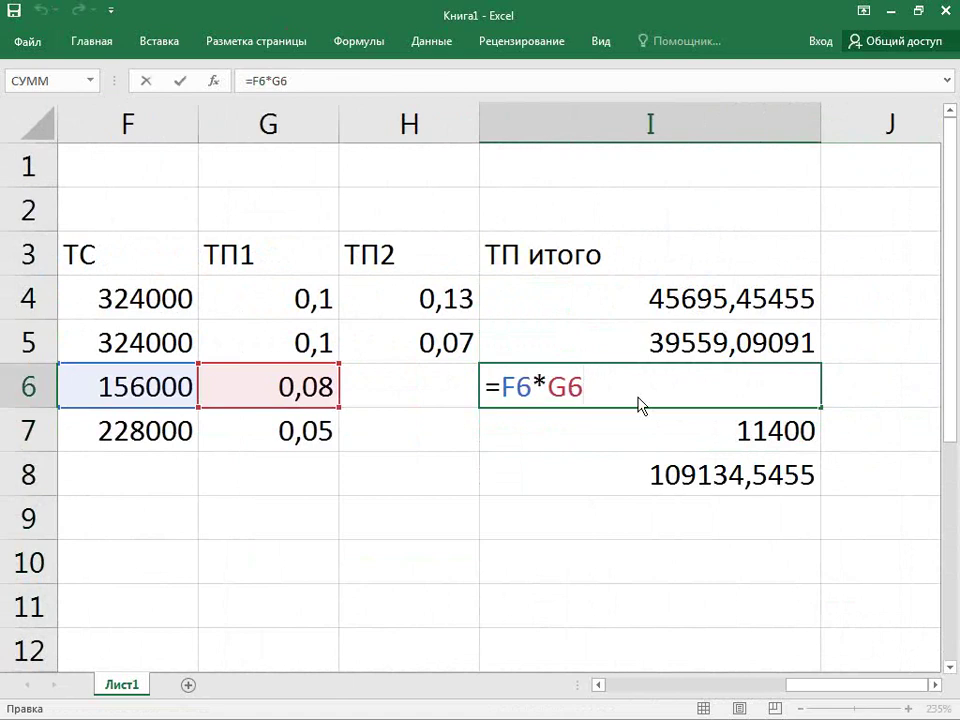
key(Return)
key(Up)
key(Up)
key(Left)
key(Left)
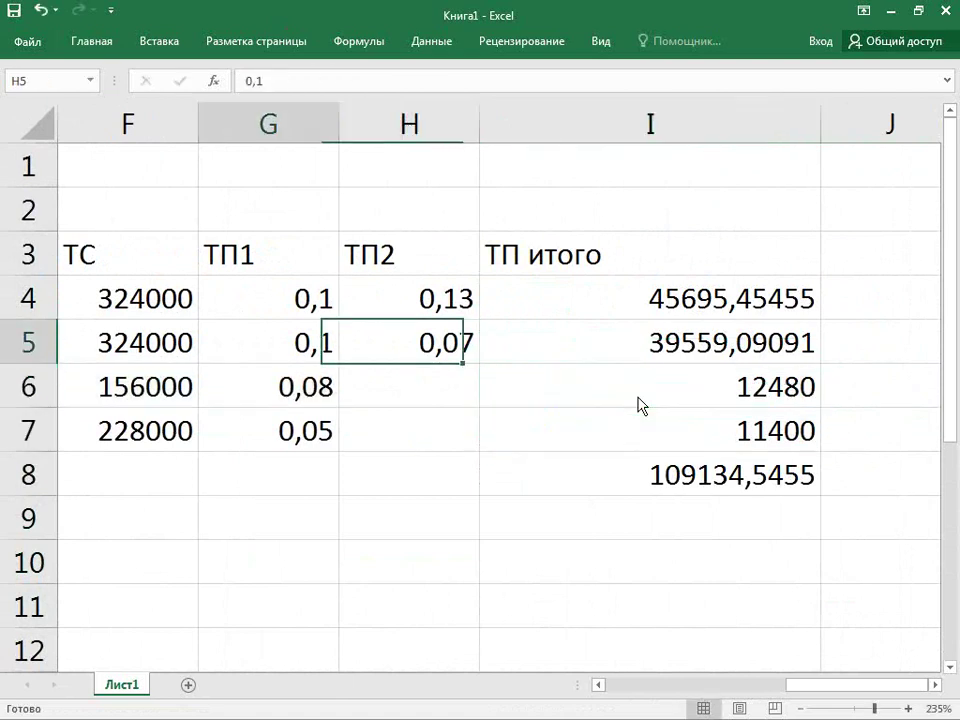
Examine the ТП1 and ТП2 rates and the F4*G4 and H4*75*C4 parts of the duty formula in I4.
key(Right)
key(Left)
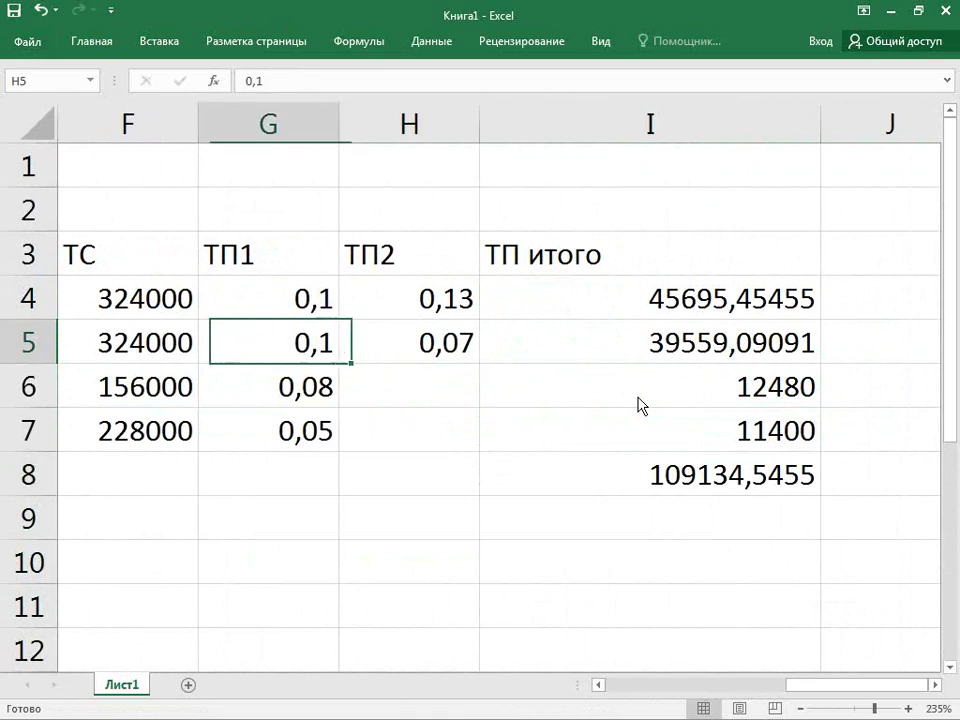
key(Right)
key(Up)
key(Up)
key(Right)
key(Right)
key(Left)
key(Down)
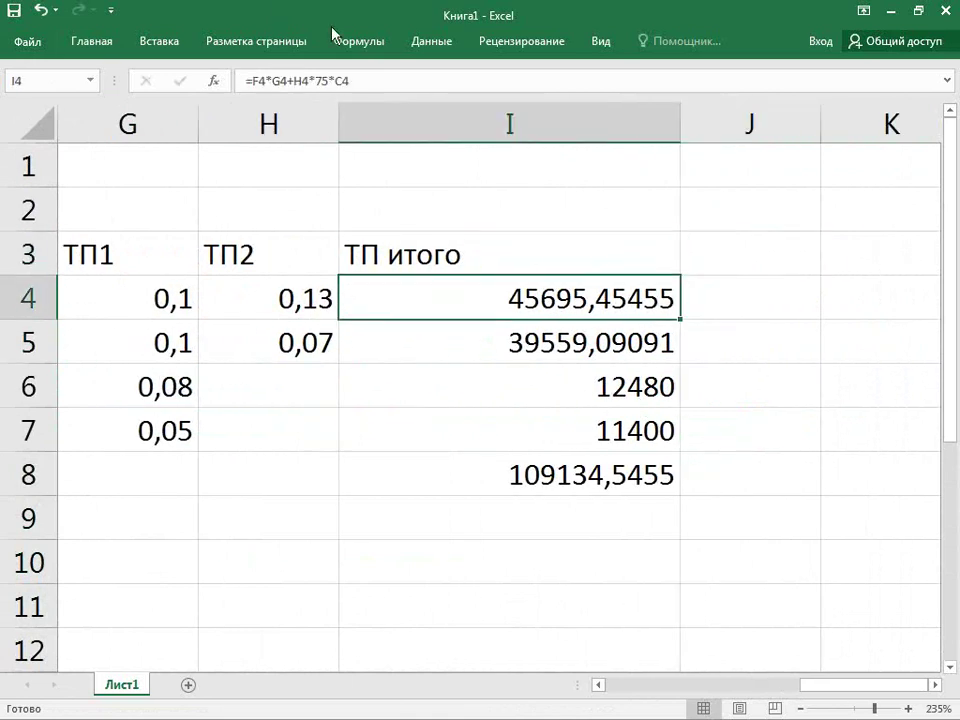
click(374, 66)
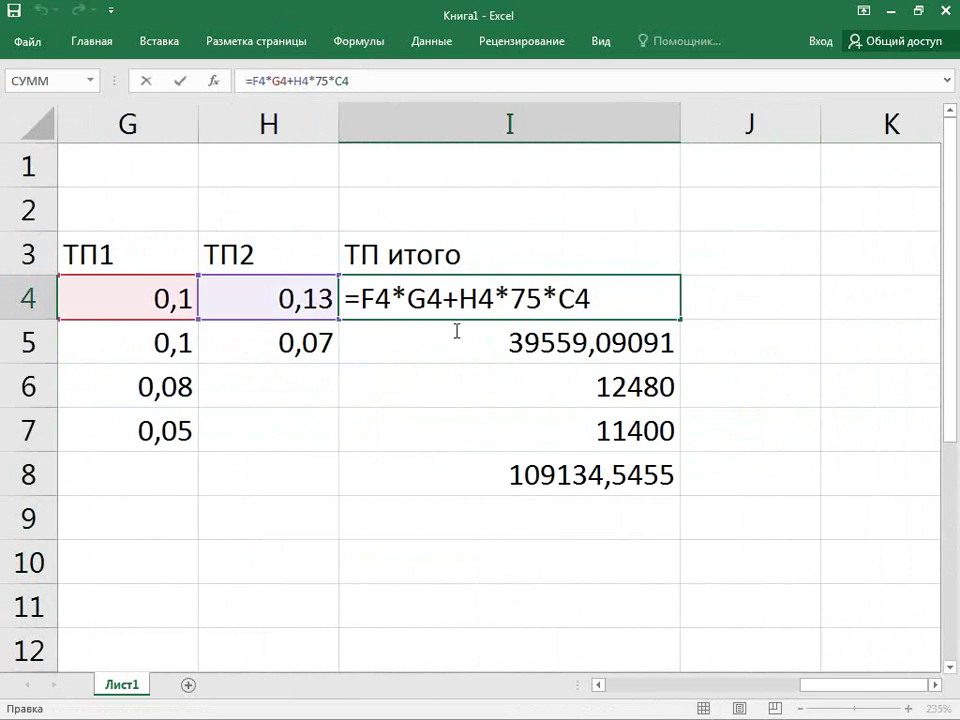
drag(440, 299, 362, 298)
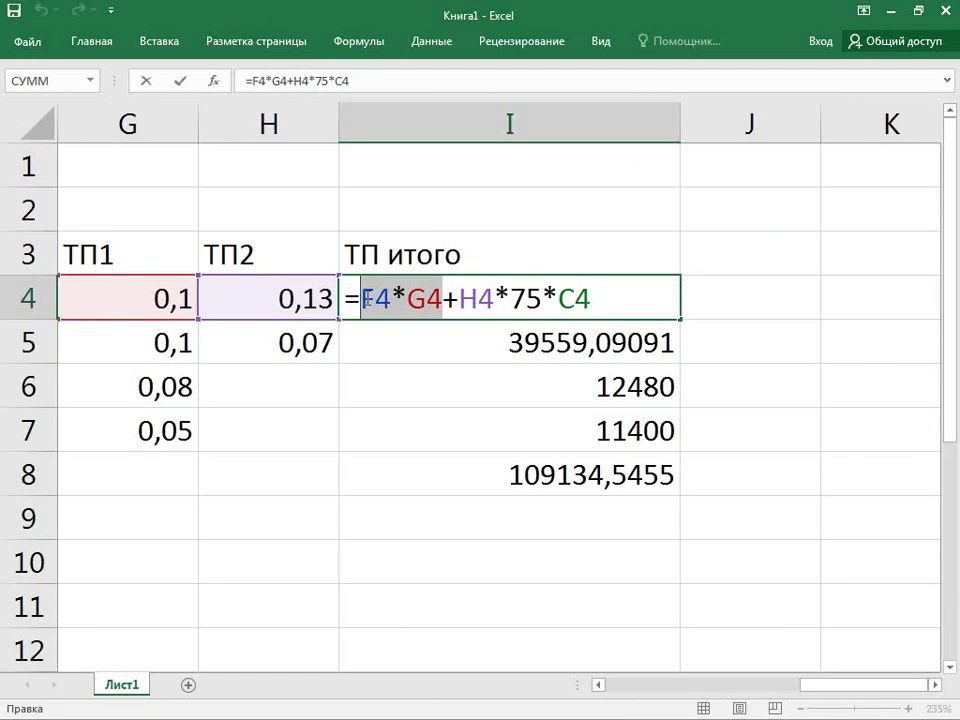
click(557, 298)
drag(590, 293, 465, 298)
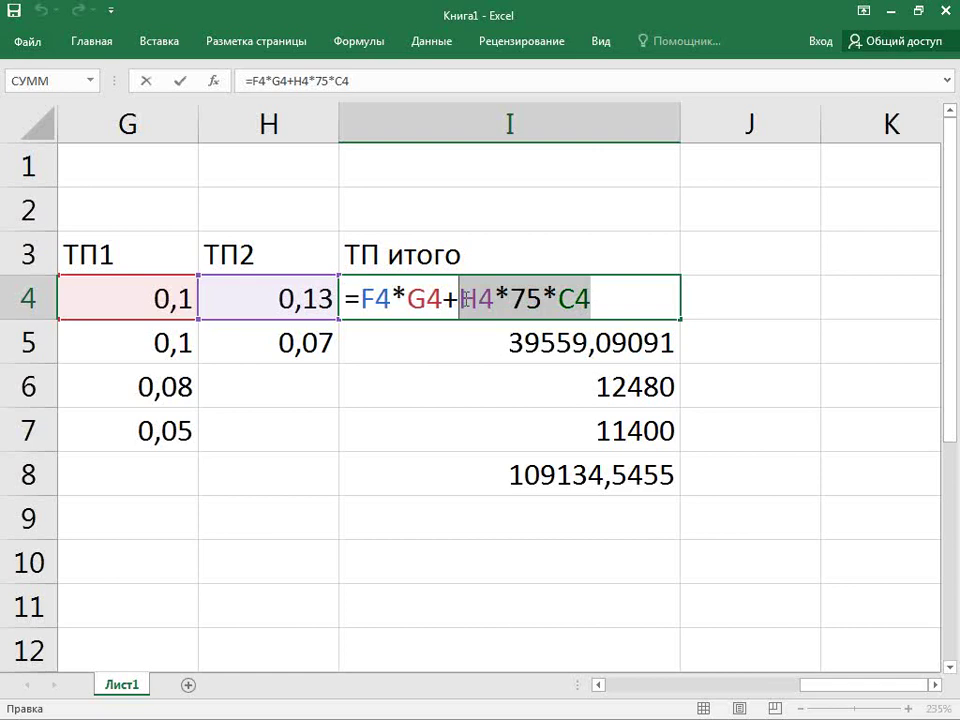
key(Return)
Review the duty total in I8 and the individual ТП итого formulas above it.
key(Down)
key(Down)
key(Down)
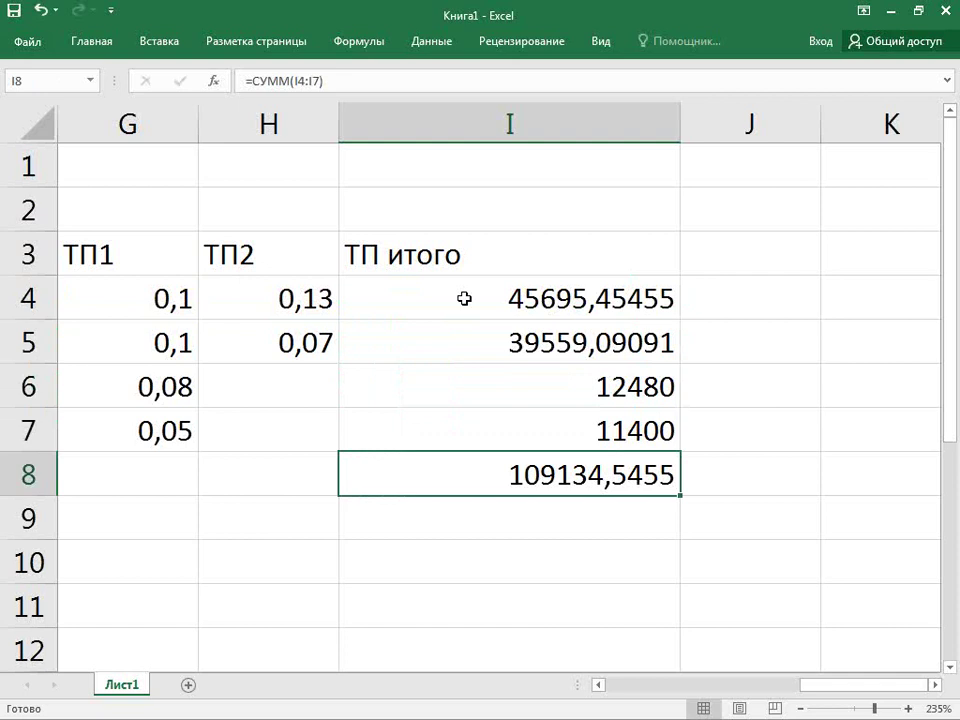
key(Up)
key(Up)
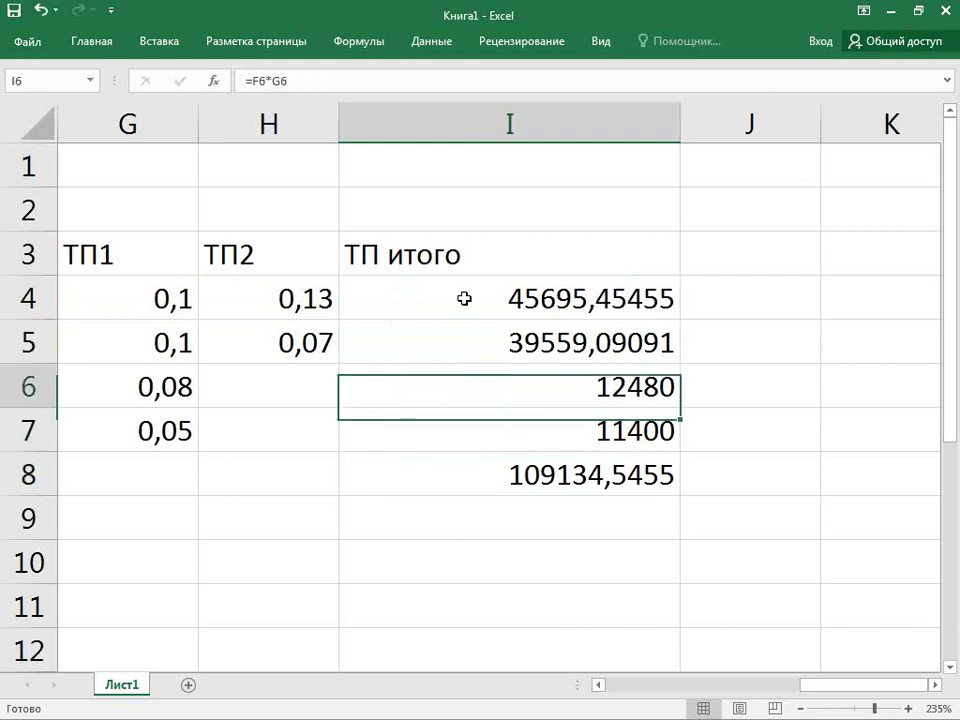
key(Up)
key(Up)
Add the column header ТС+ТП in J3, beside ТП итого.
key(Right)
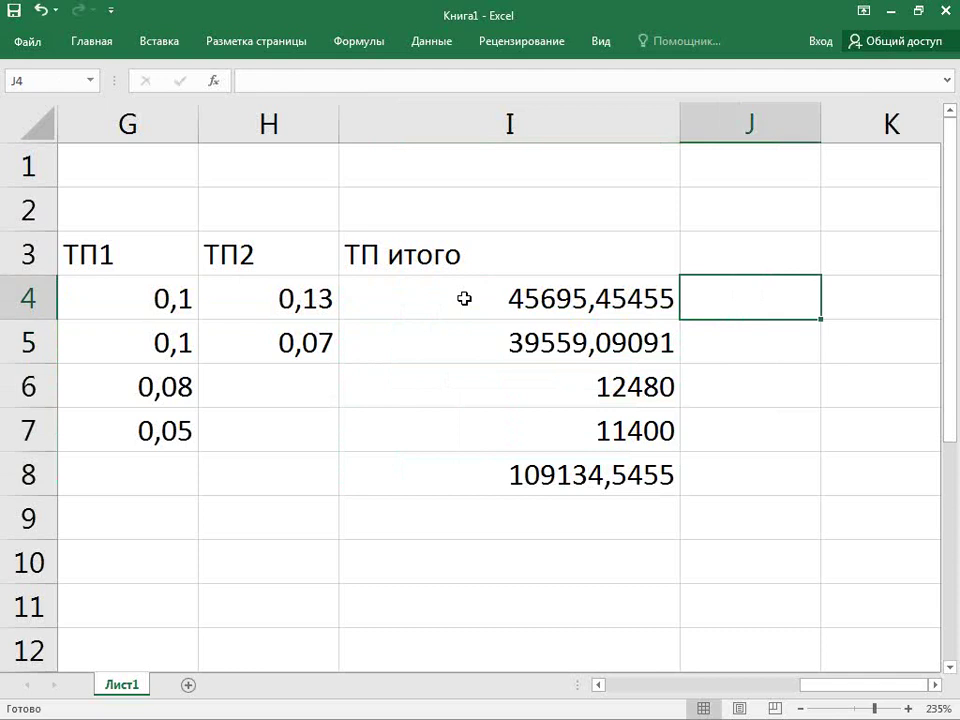
key(Up)
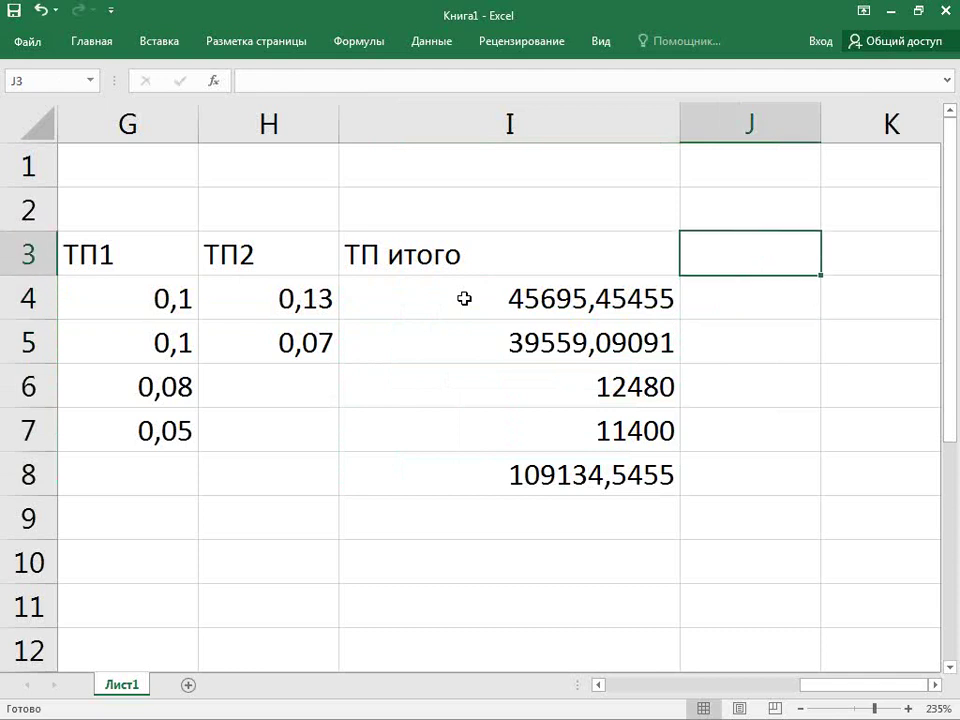
text(ТС)
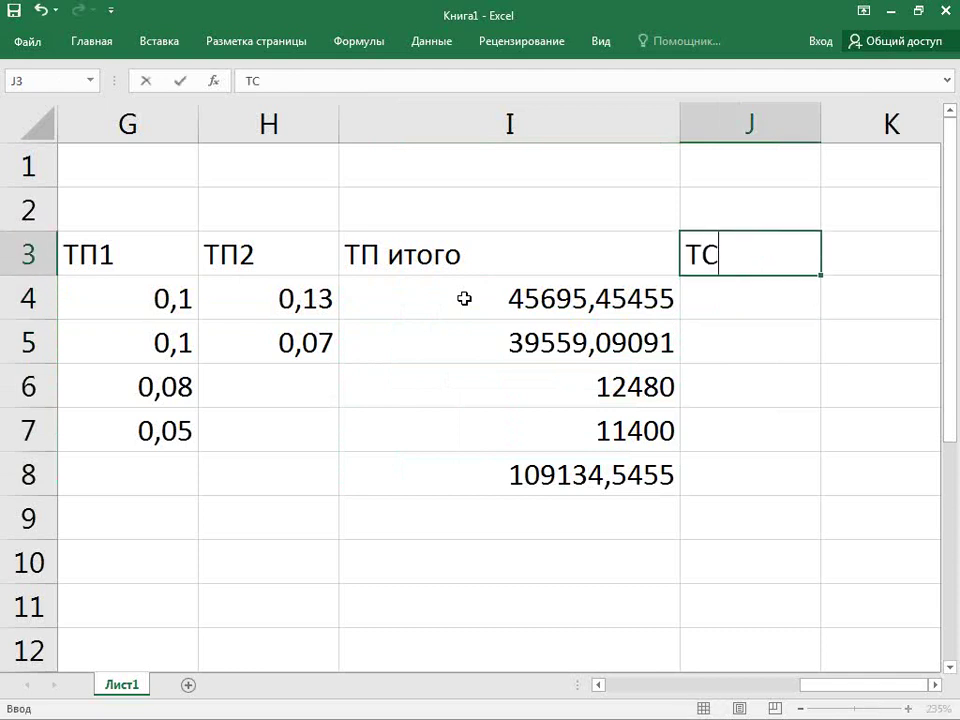
text(+ТП)
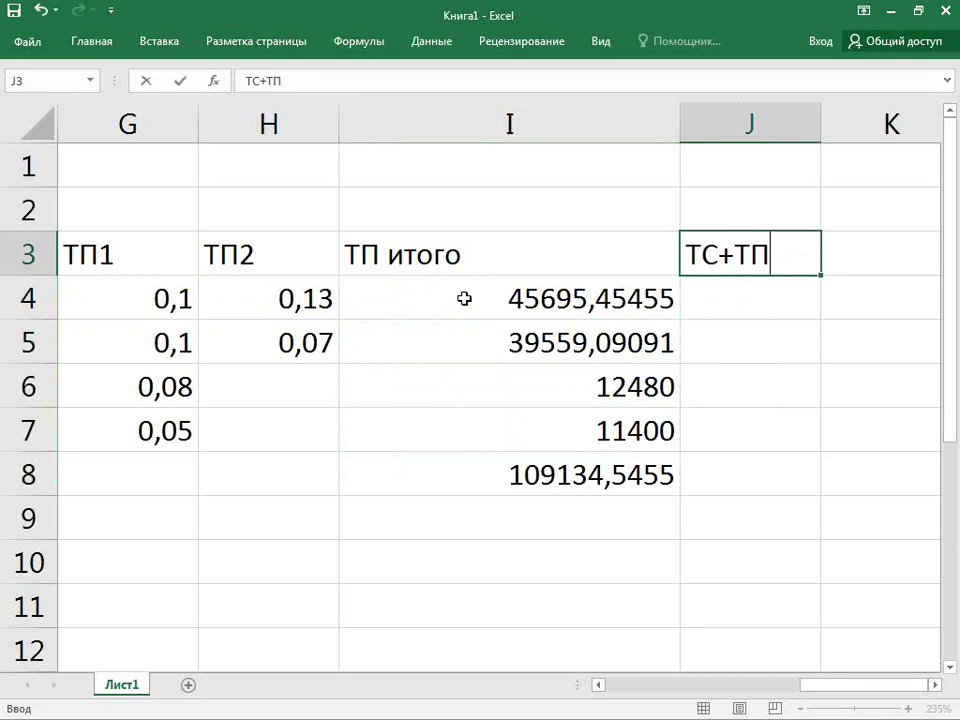
key(Return)
Calculate customs value plus duty in J4 with =I4+F4 and copy the formula down to J7.
text(=)
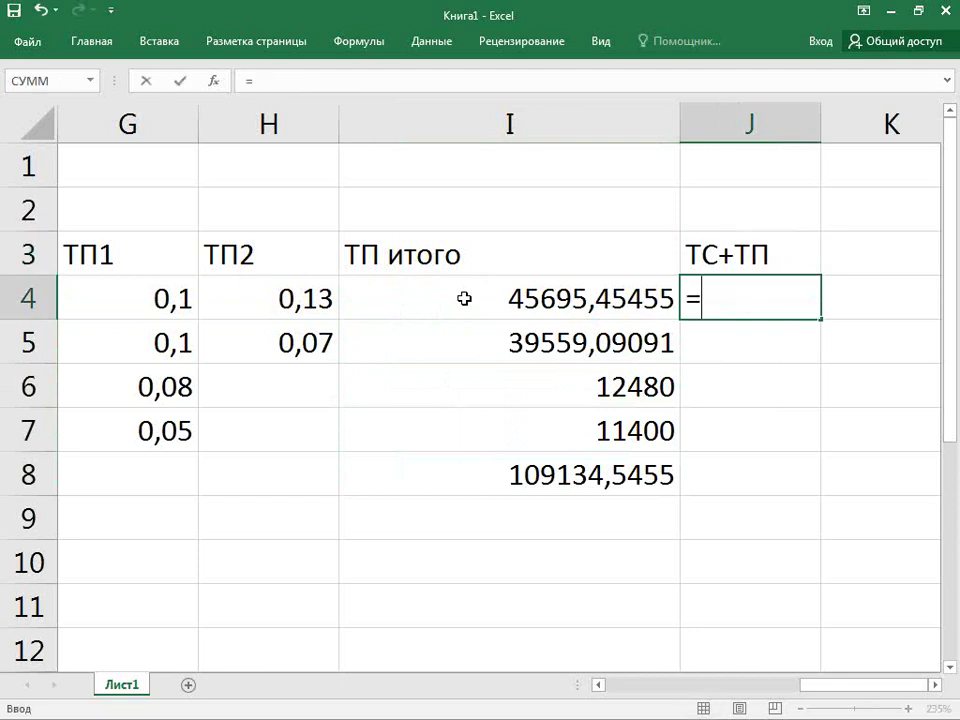
key(Left)
text(+)
key(Left)
key(Left)
key(Left)
key(Left)
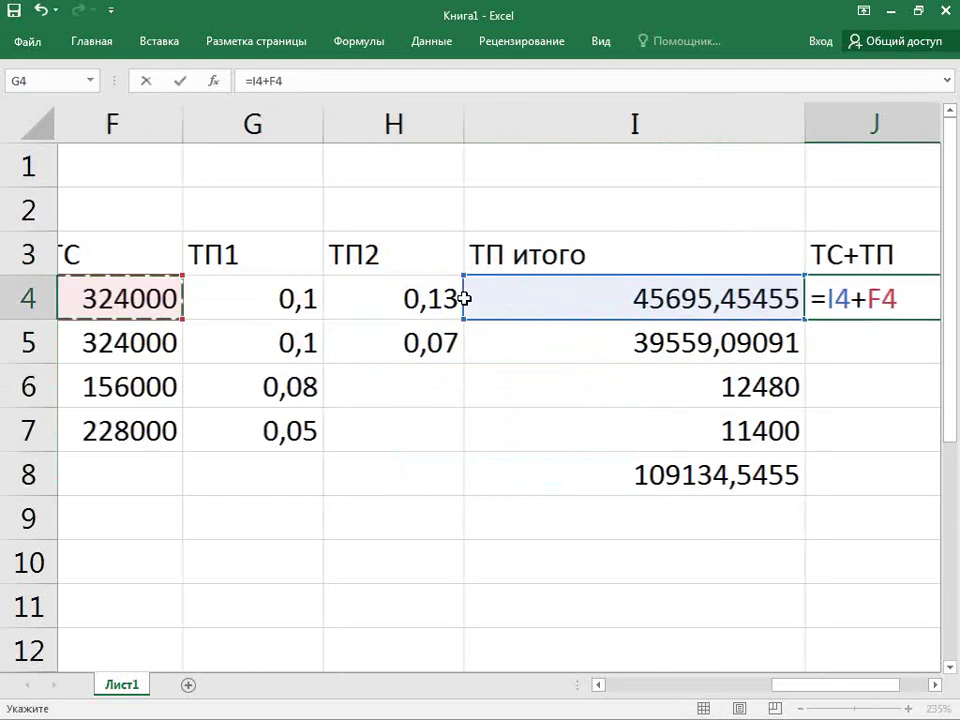
key(Return)
key(Up)
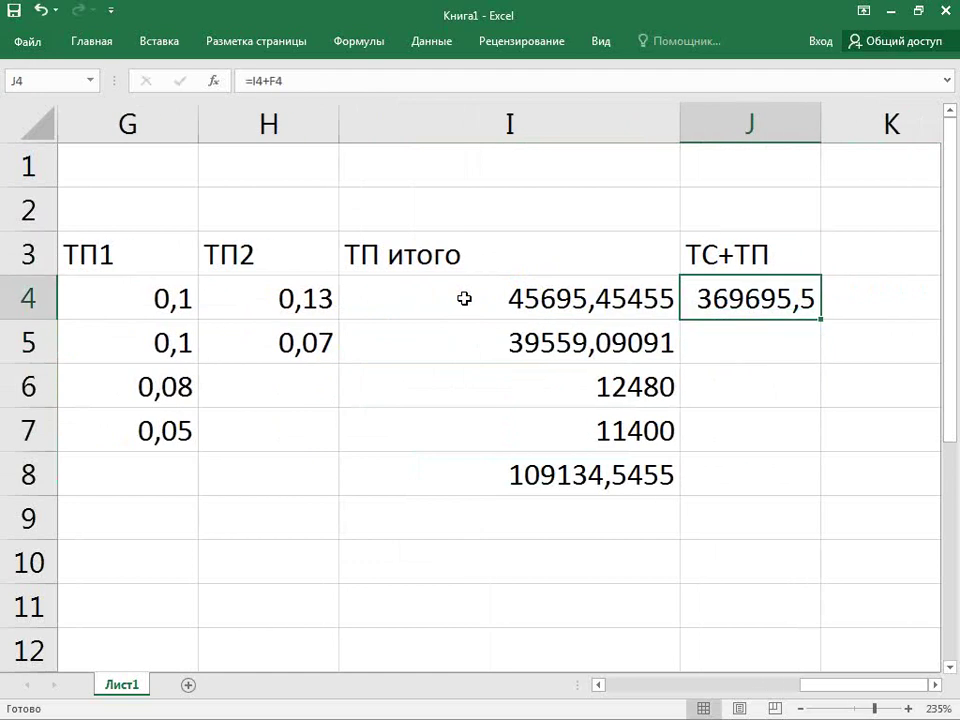
drag(812, 325, 778, 431)
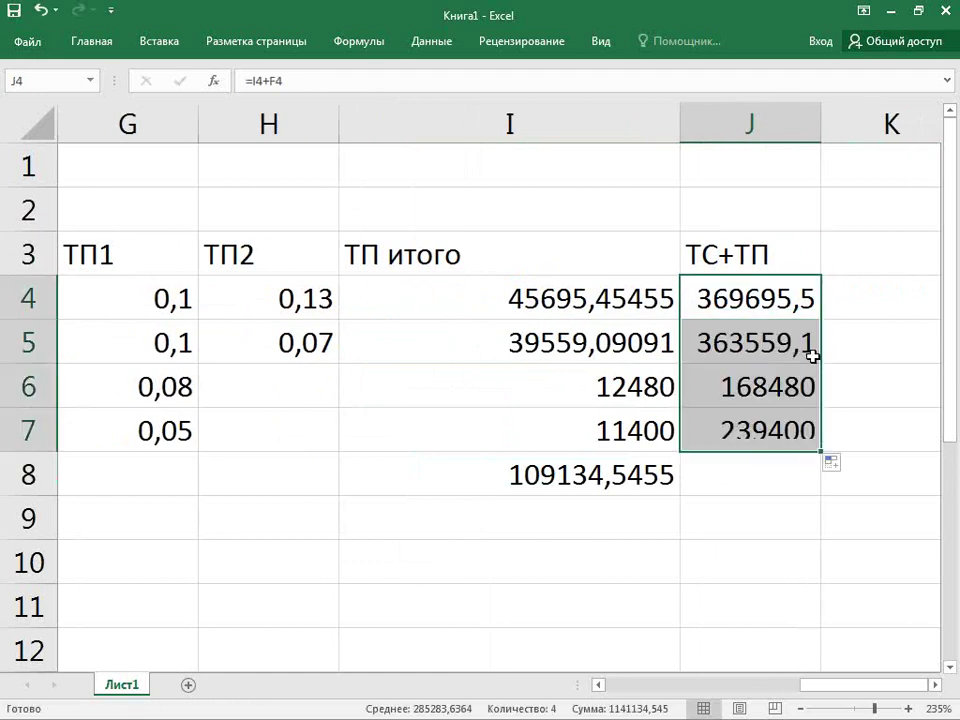
Add the column header НДС in K3.
click(859, 262)
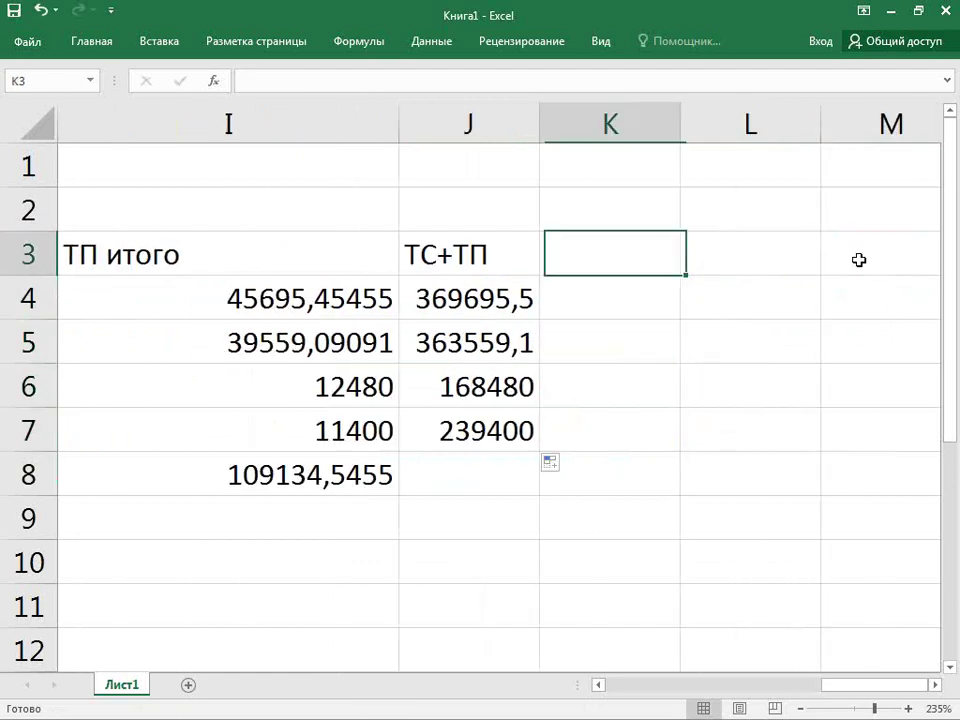
text(НДС )
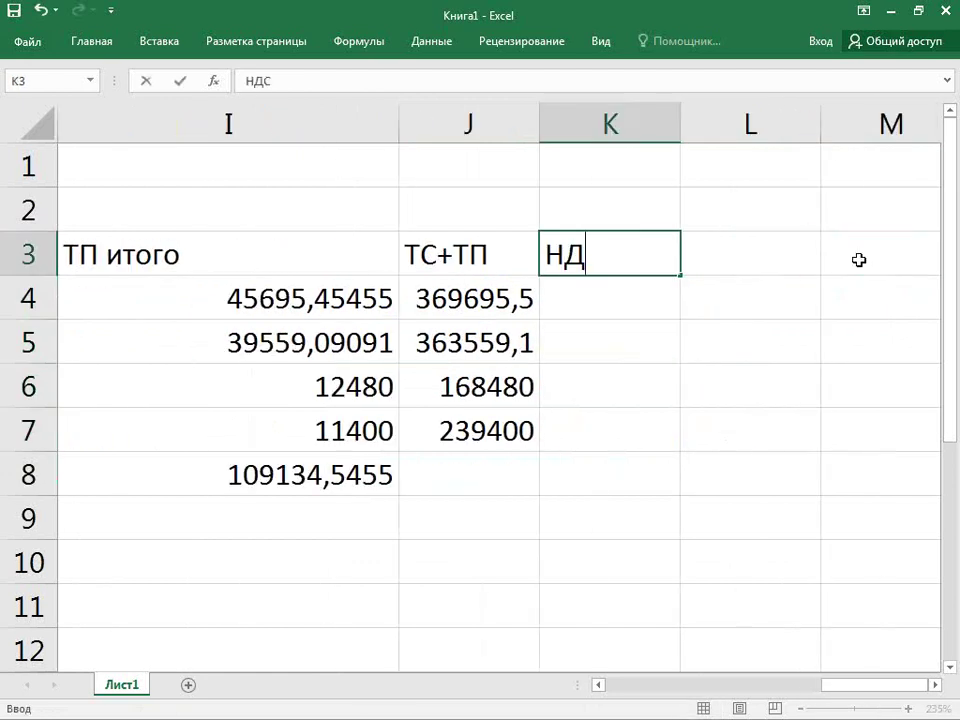
text(8)
key(BackSpace)
key(BackSpace)
key(Return)
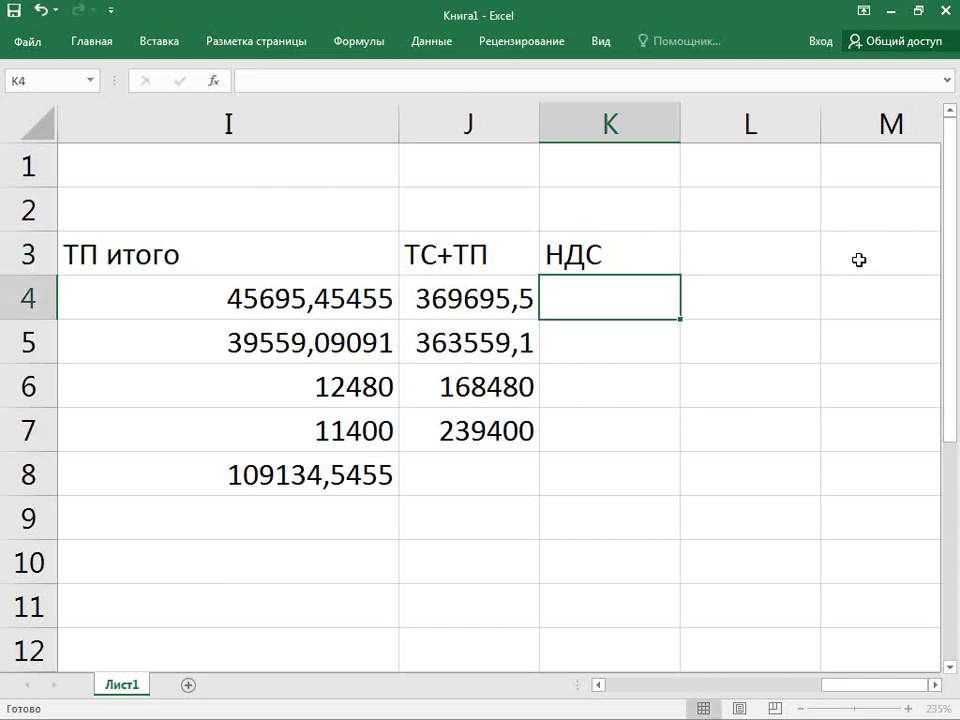
Enter the VAT rate 0,18 in K4 and copy it into K5, K6 and K7.
text(1в)
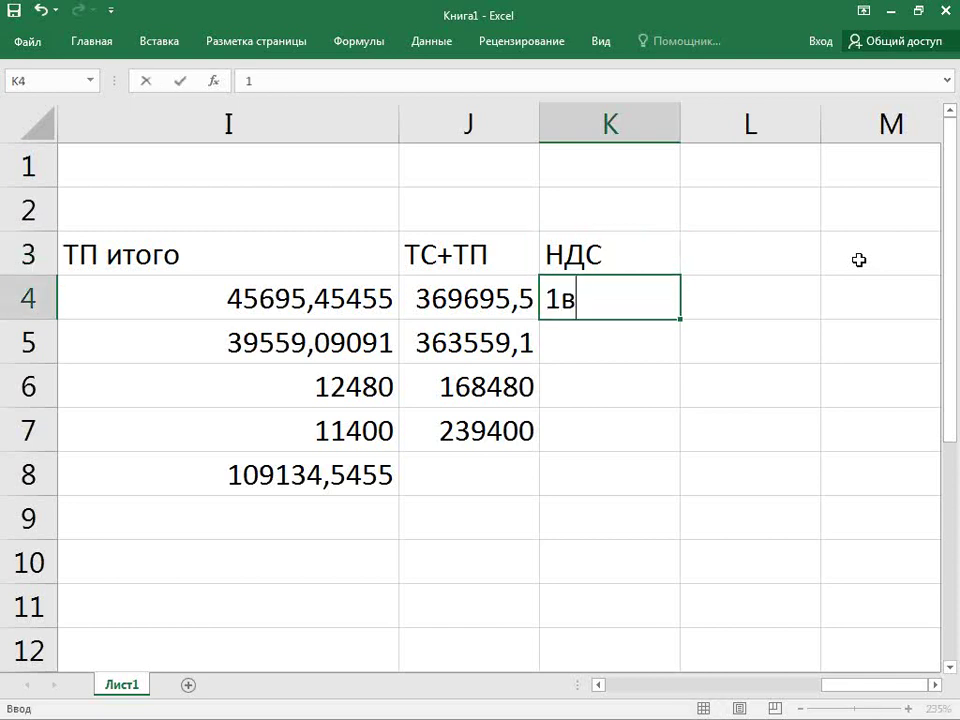
key(BackSpace)
key(BackSpace)
text(0,18)
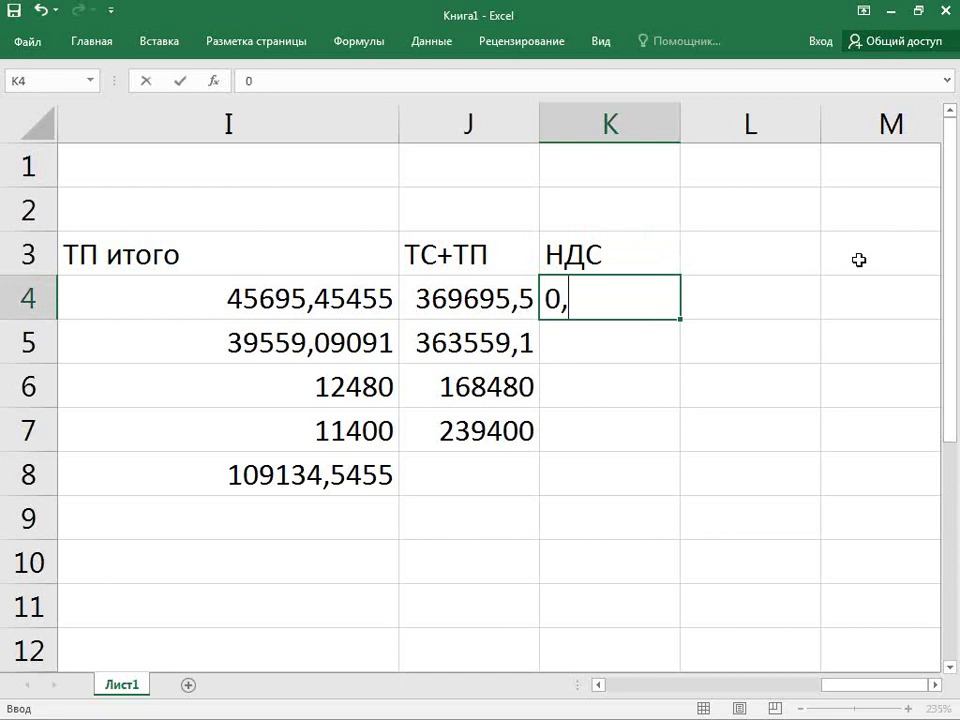
key(Return)
key(Up)
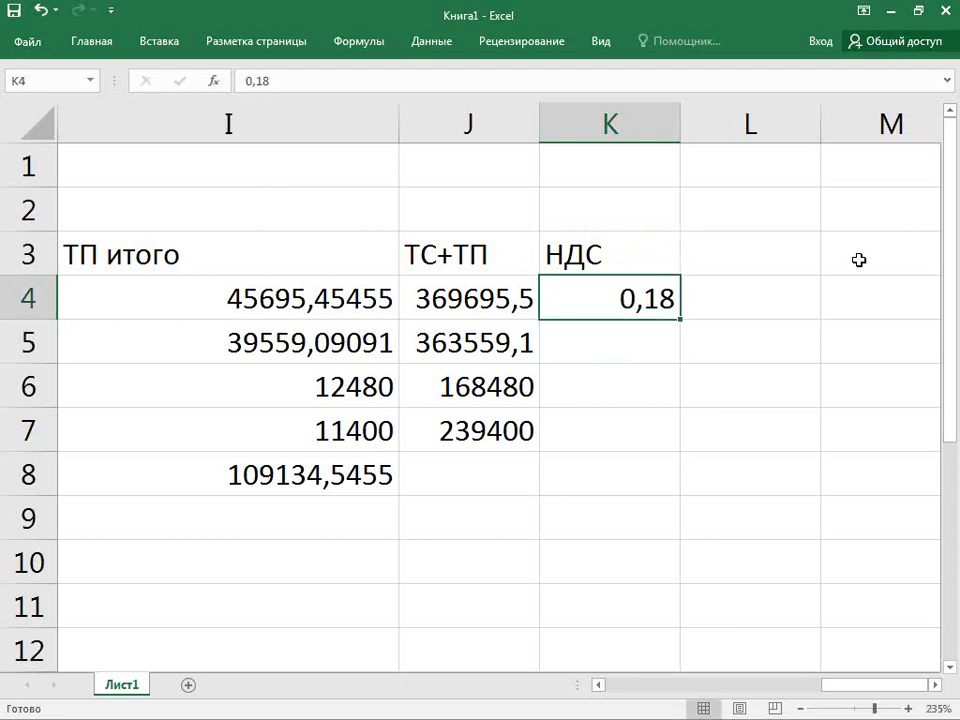
key(ctrl+c)
key(Down)
key(ctrl+v)
key(Down)
key(ctrl+v)
key(Down)
key(ctrl+v)
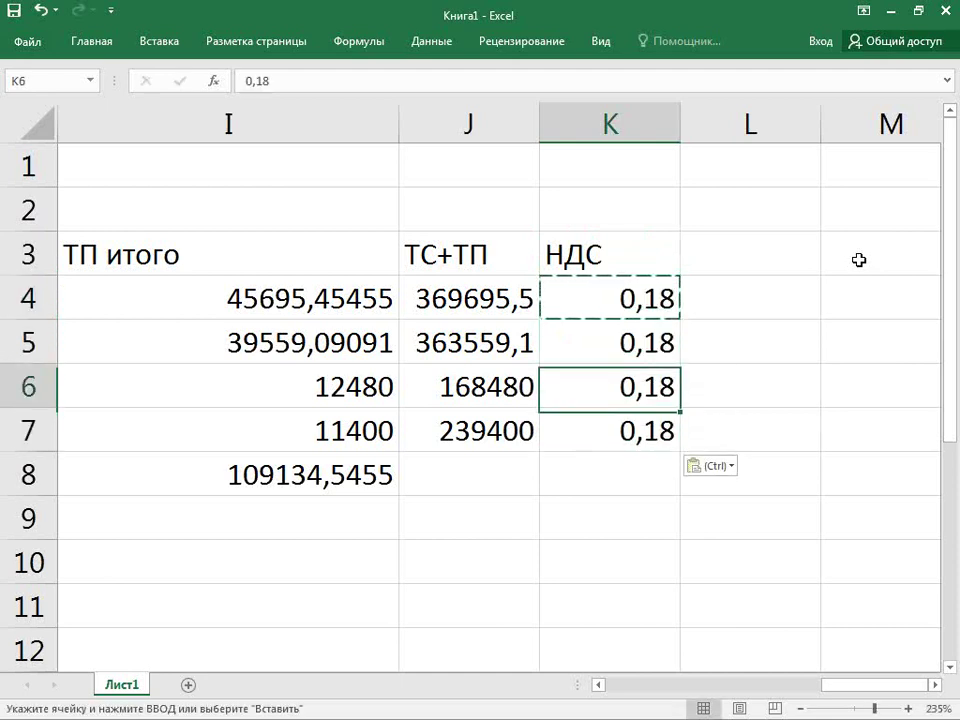
Add the column header НДС сумма in L3.
key(Up)
key(Up)
key(Up)
key(Right)
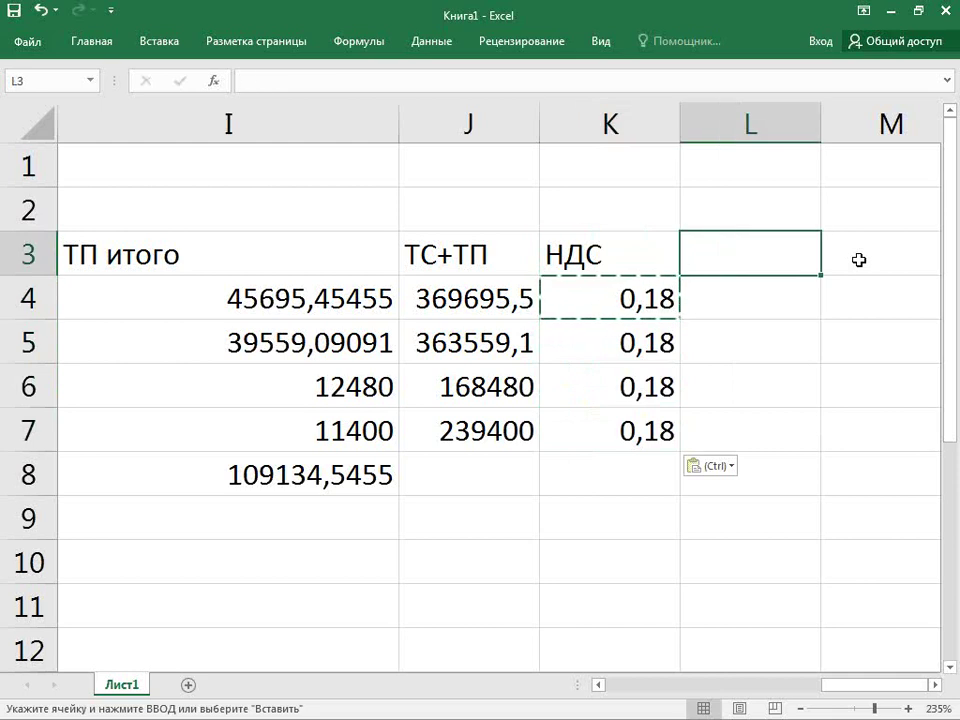
text(НДС сумму)
key(BackSpace)
text(а)
key(Return)
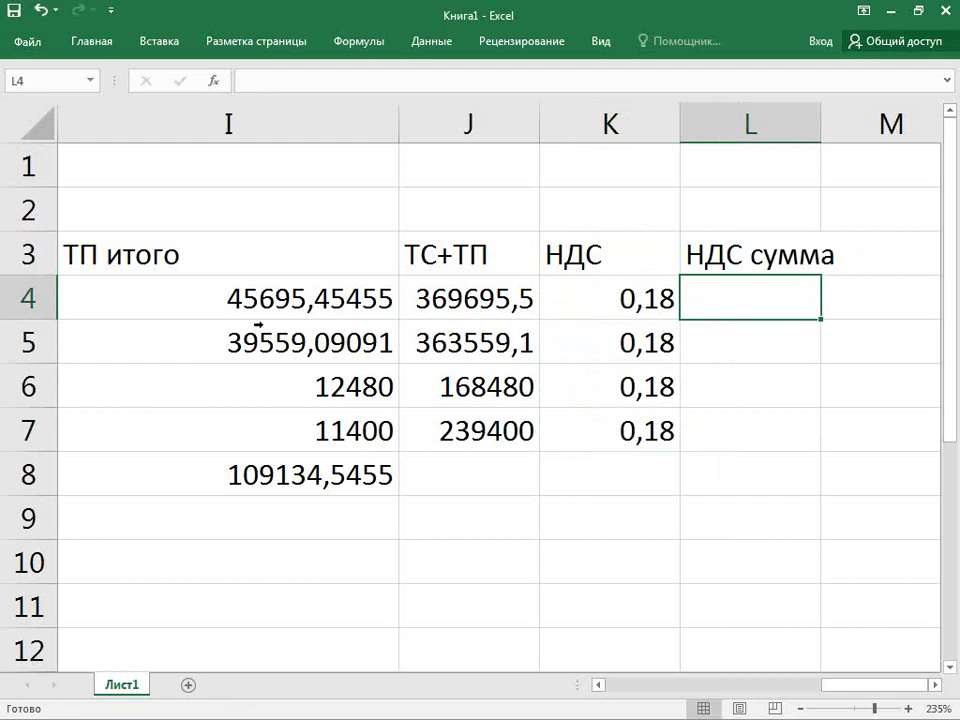
Calculate the VAT amount in L4 with =J4*K4 and copy the formula down to L7.
click(440, 299)
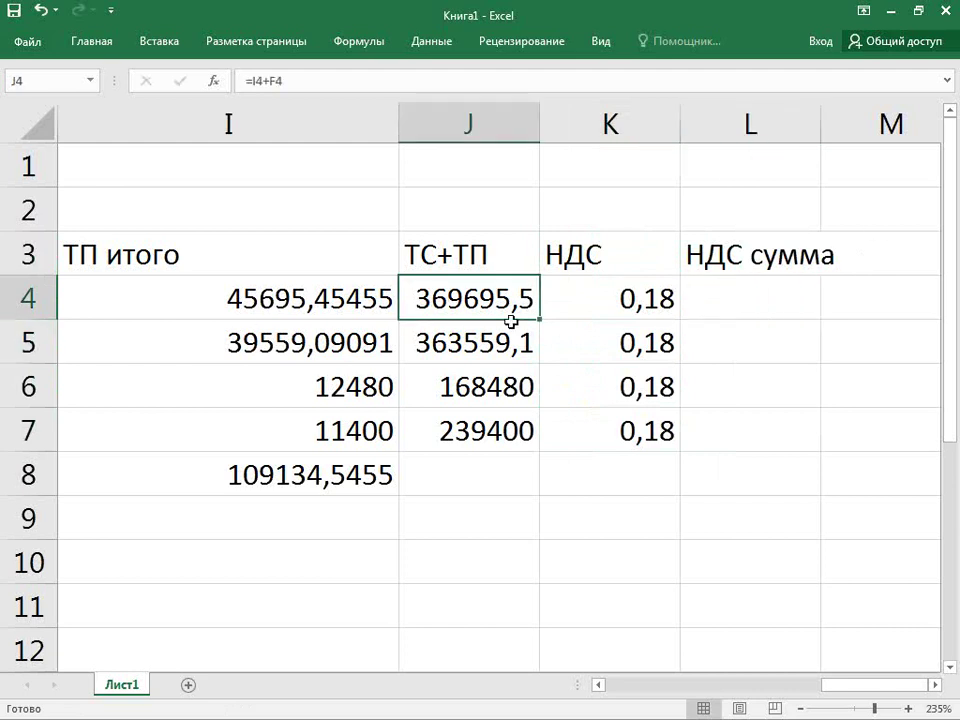
click(759, 299)
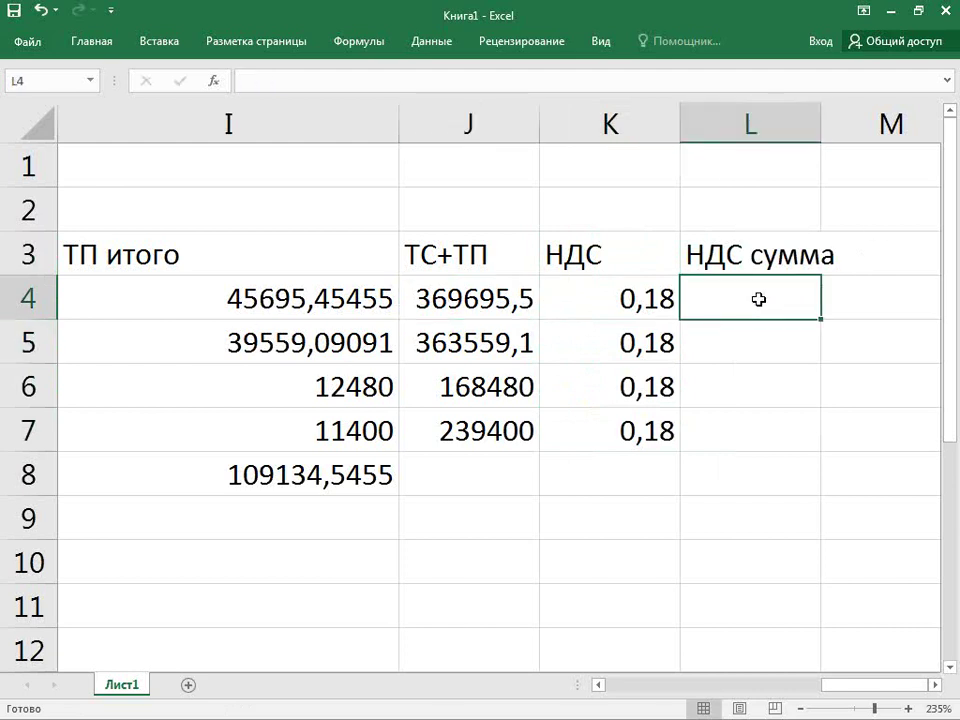
text(=)
key(Left)
key(Left)
text(*)
key(Left)
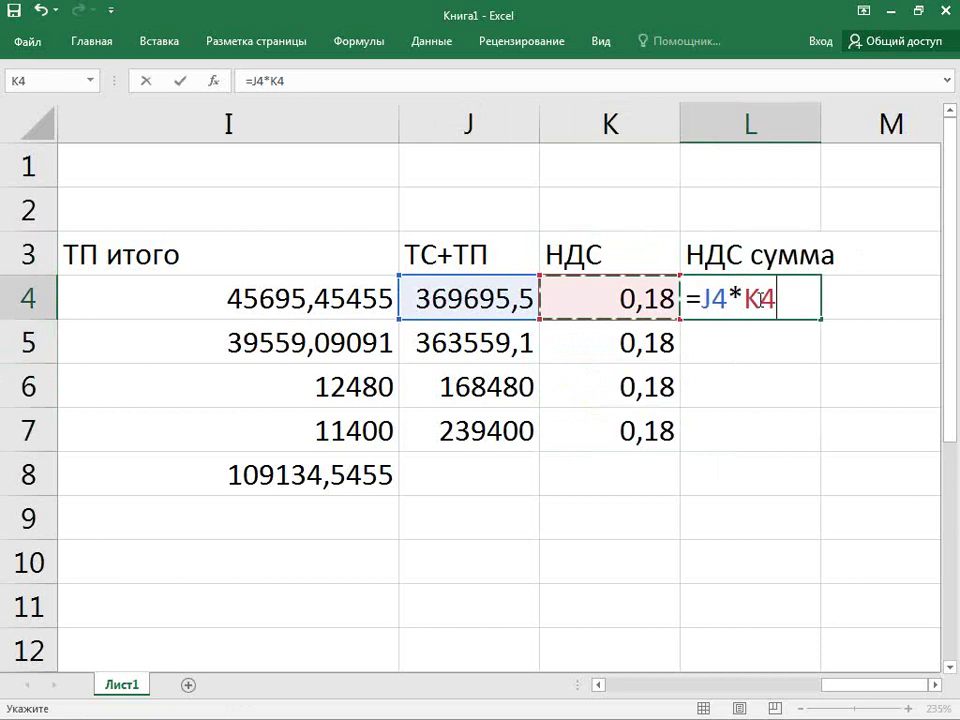
key(Return)
key(Up)
key(Up)
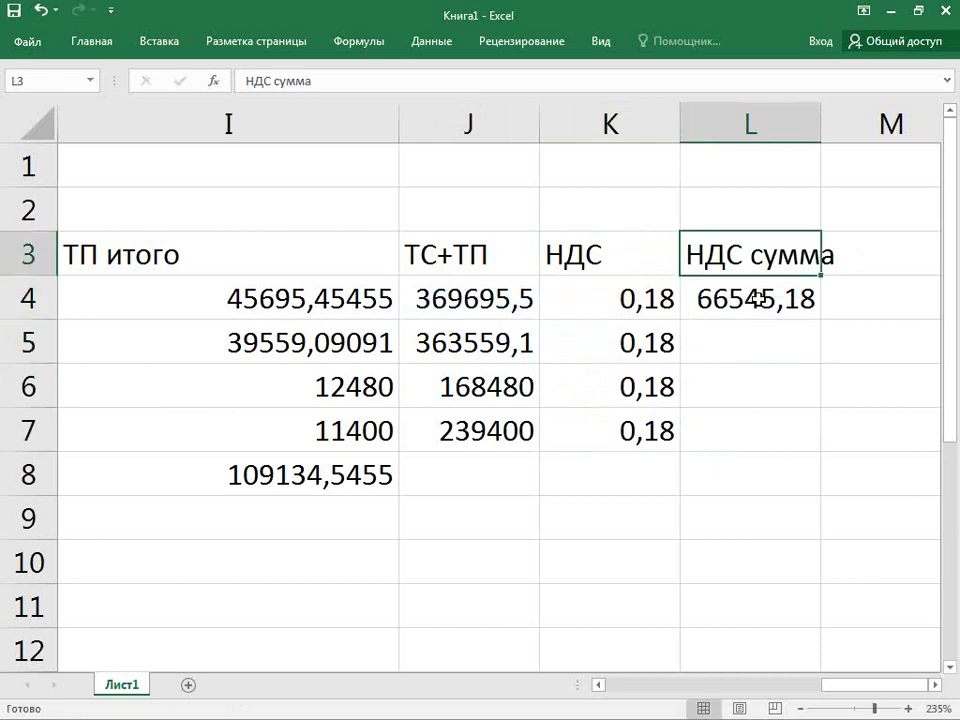
click(758, 298)
drag(822, 322, 801, 431)
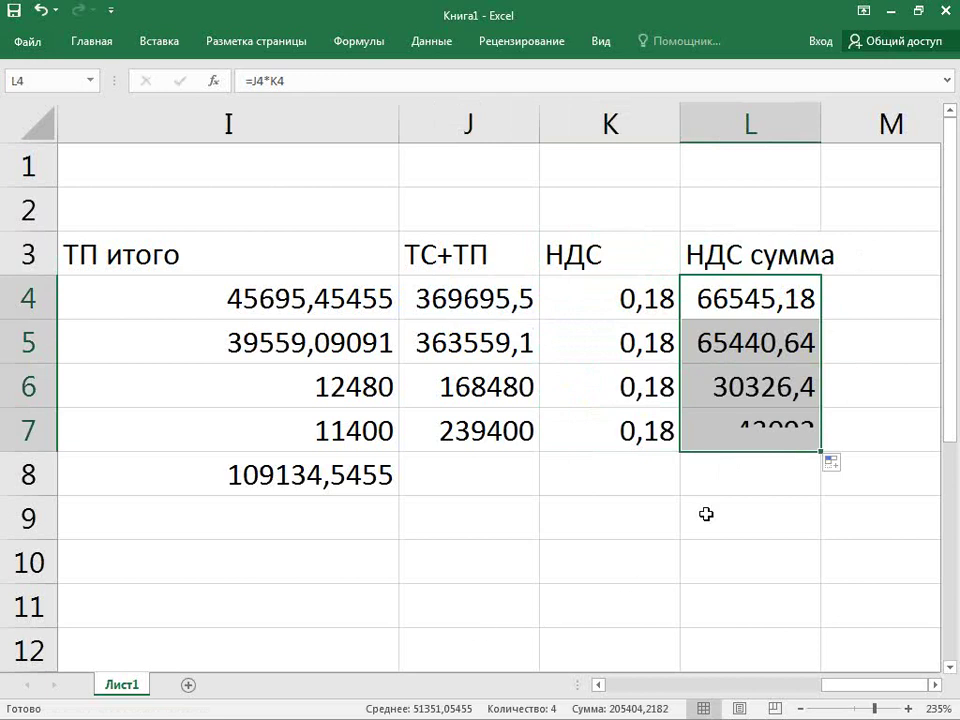
Total the НДС сумма column in L8 by copying the sum formula from I8.
click(732, 476)
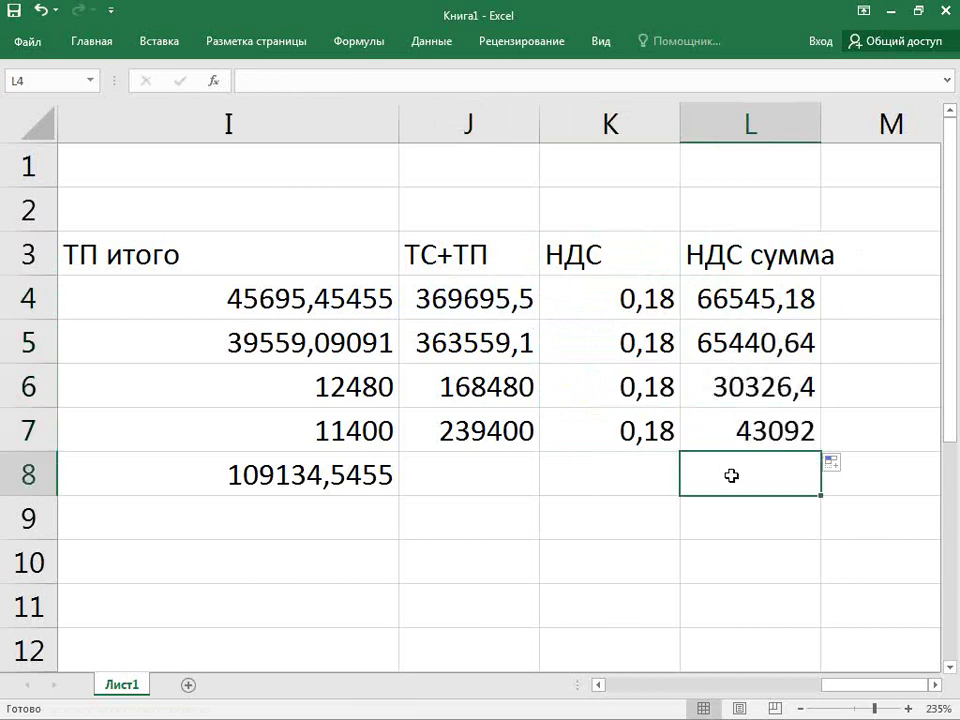
click(310, 466)
key(ctrl+c)
key(Right)
key(Right)
key(Right)
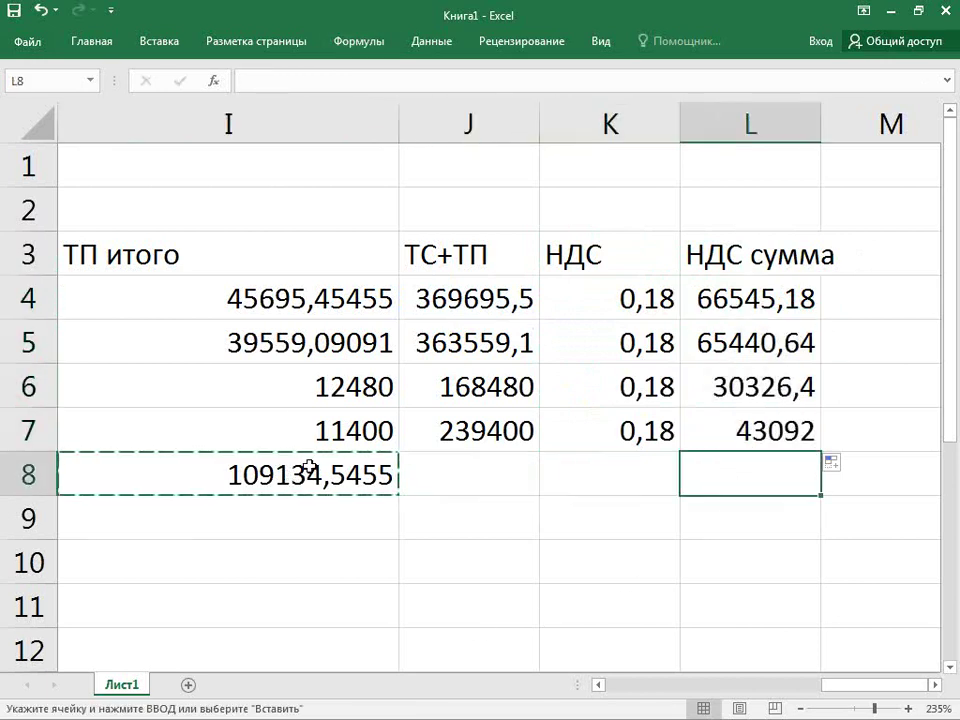
key(ctrl+v)
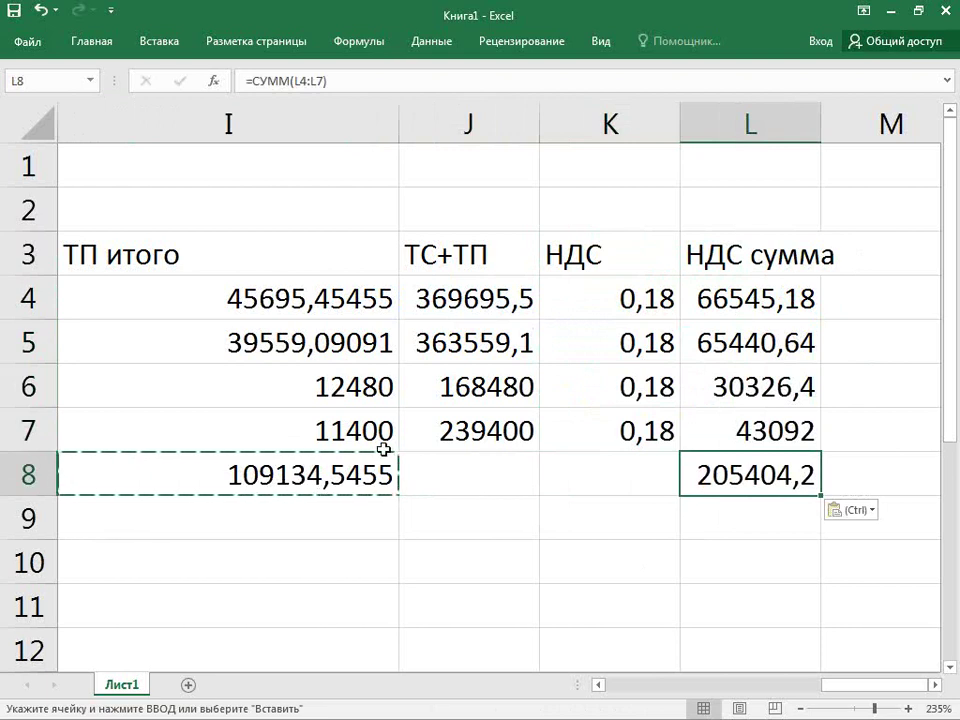
Add the duty and VAT totals together in L10 with =I8+L8.
key(Down)
key(Down)
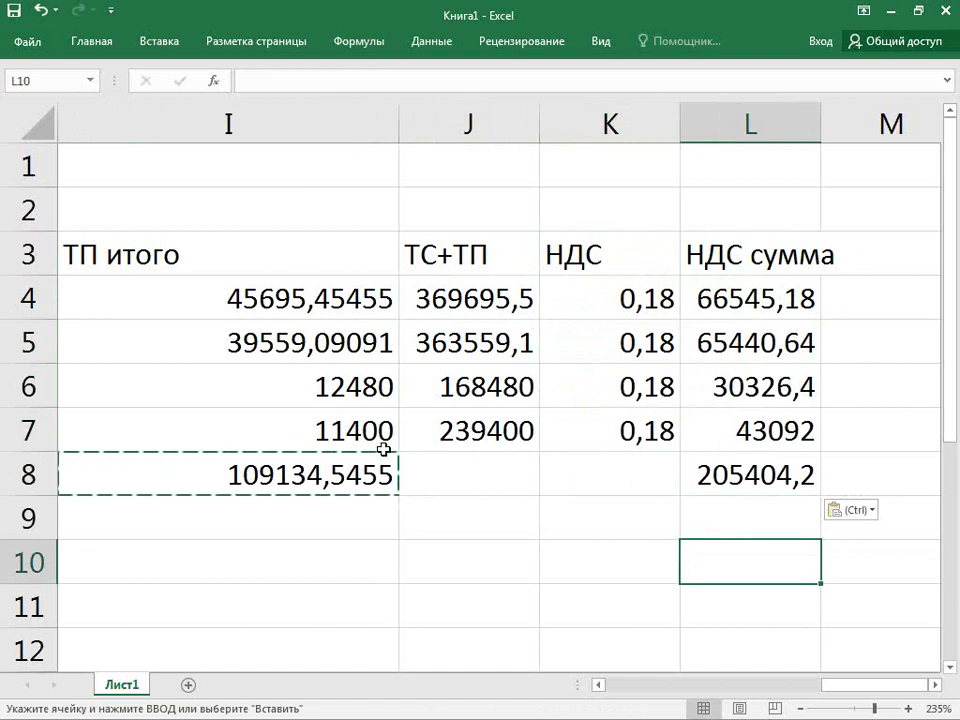
text(=)
key(Up)
key(Up)
key(Left)
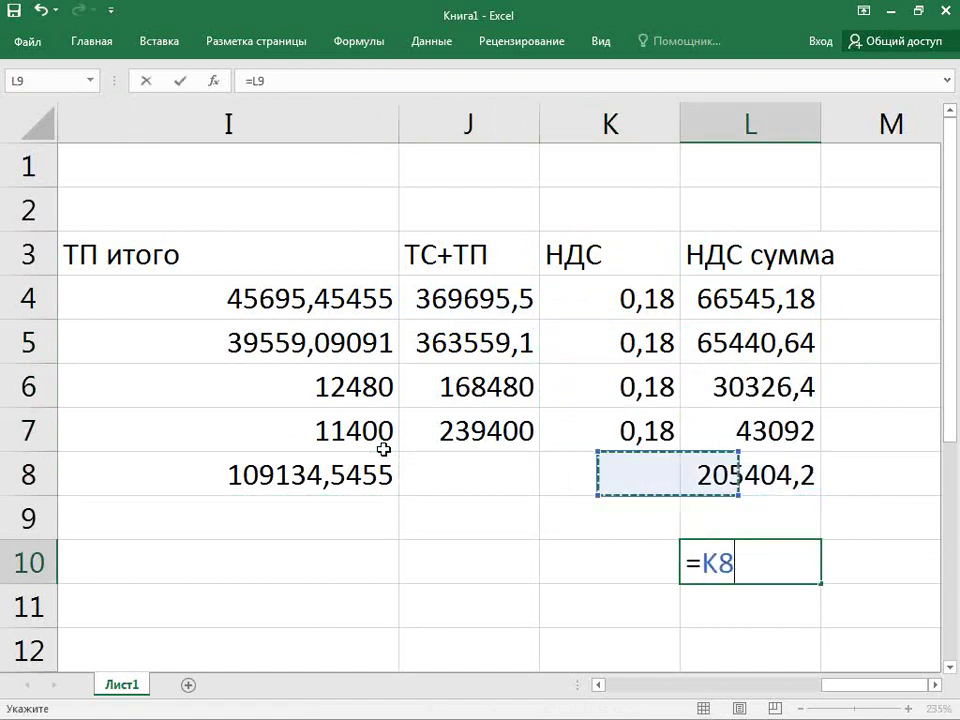
key(Left)
key(Left)
text(+)
key(Up)
key(Up)
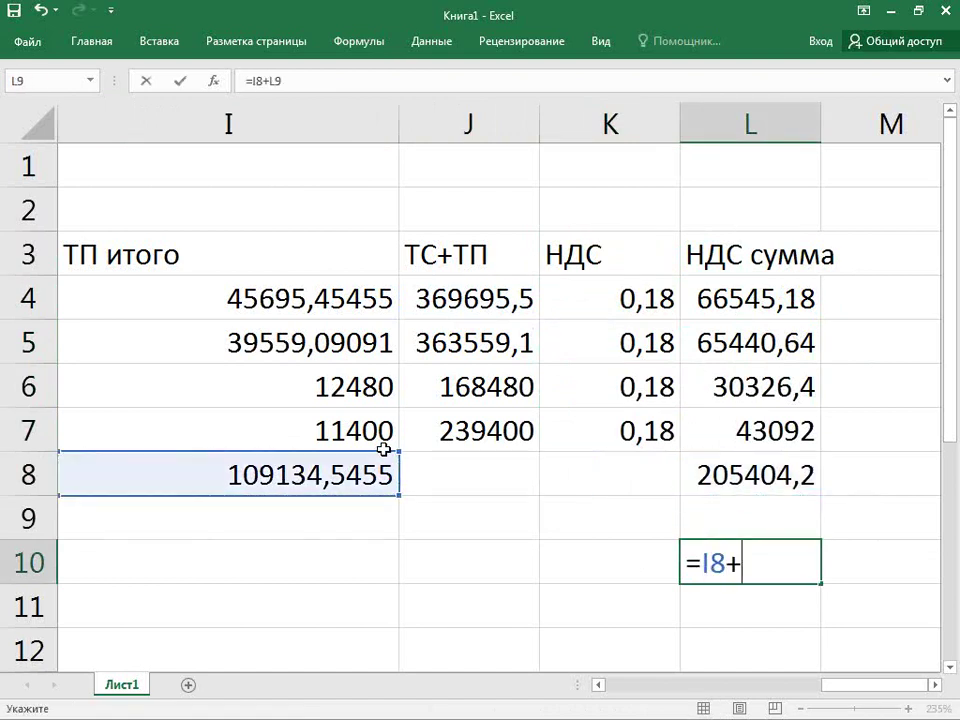
key(Return)
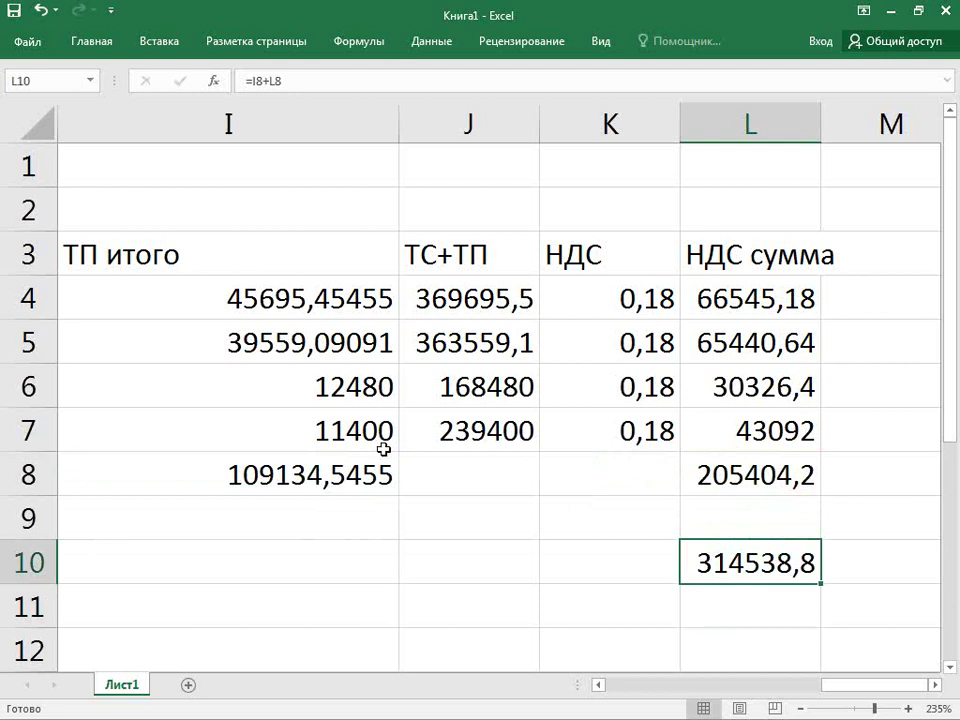
Format L10 as currency (Денежный) with two decimal places and the р. symbol.
key(ctrl+1)
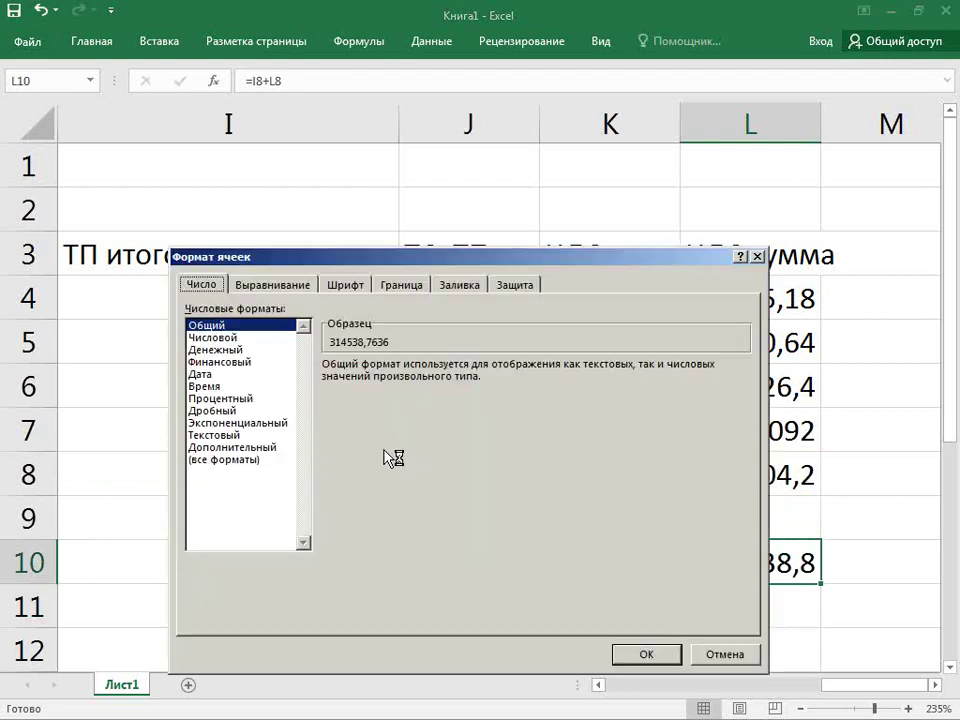
click(250, 398)
click(245, 350)
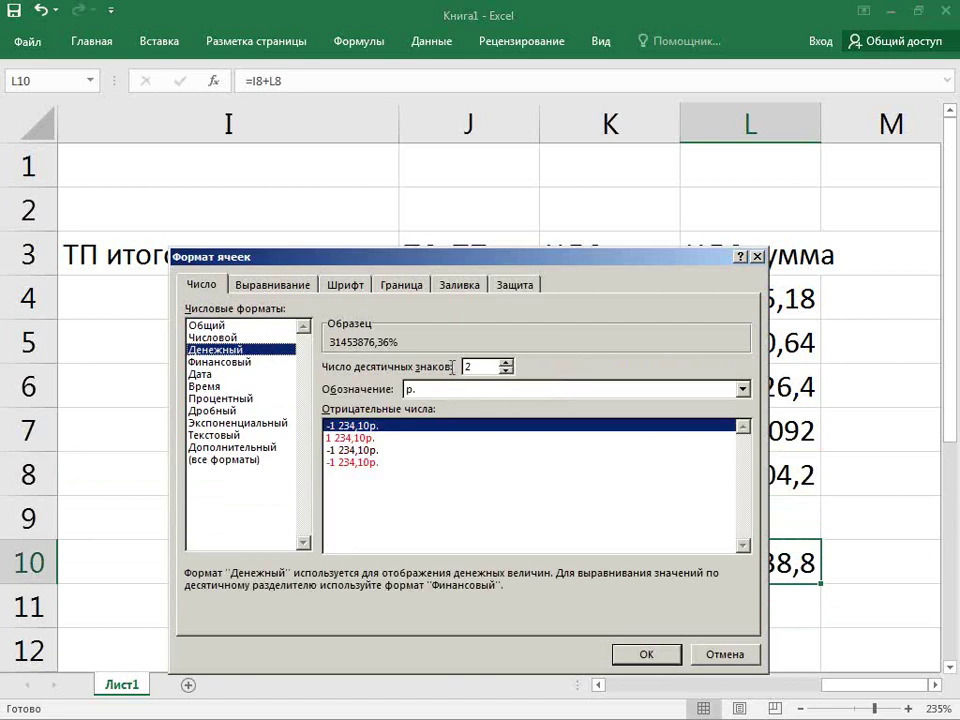
click(647, 655)
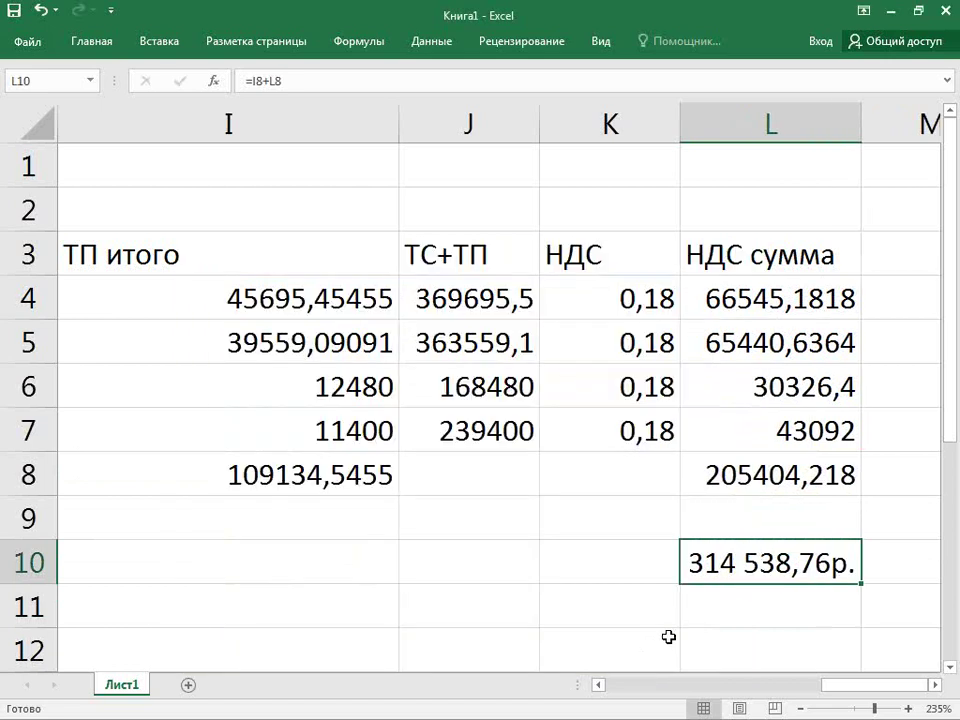